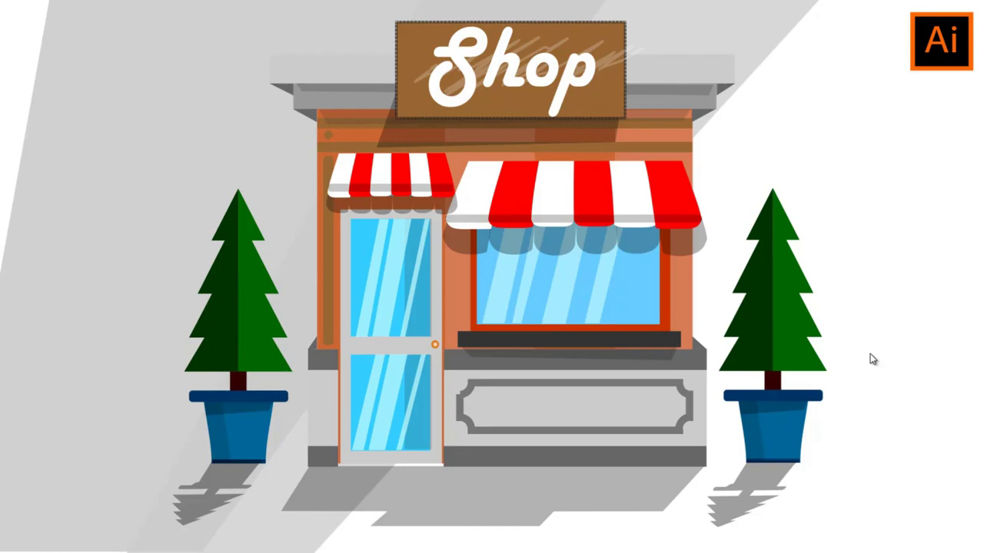
- Switch from the finished shop to the blank document holding the nine-swatch palette
scroll(461, 361, "down", 1)
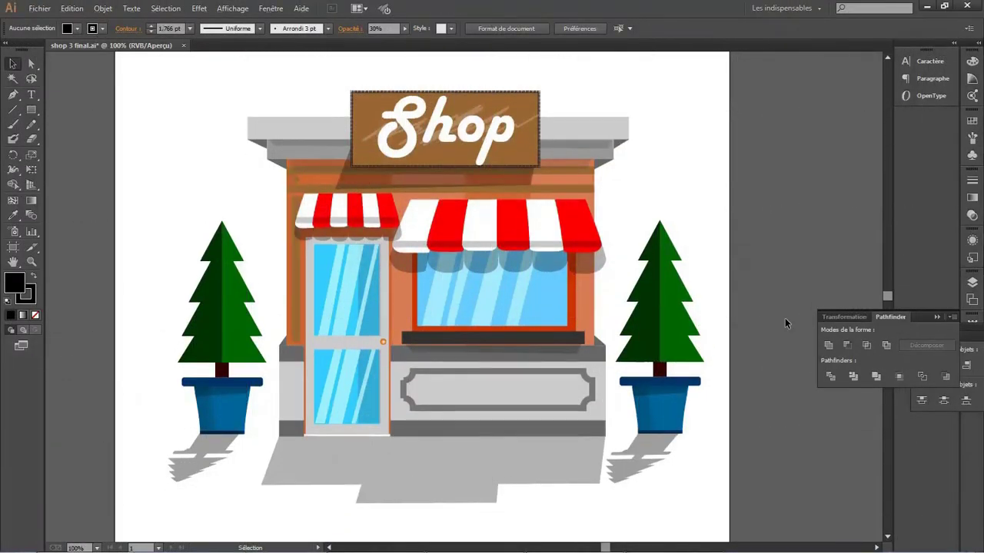
left_click(937, 316)
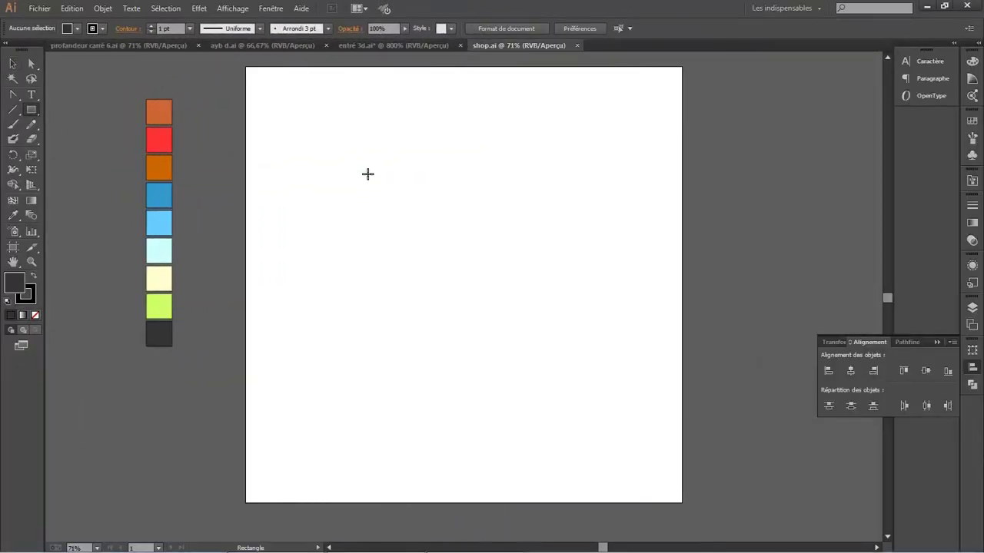
- Place a 500 × 450 px rectangle in the middle of the artboard
left_click(368, 174)
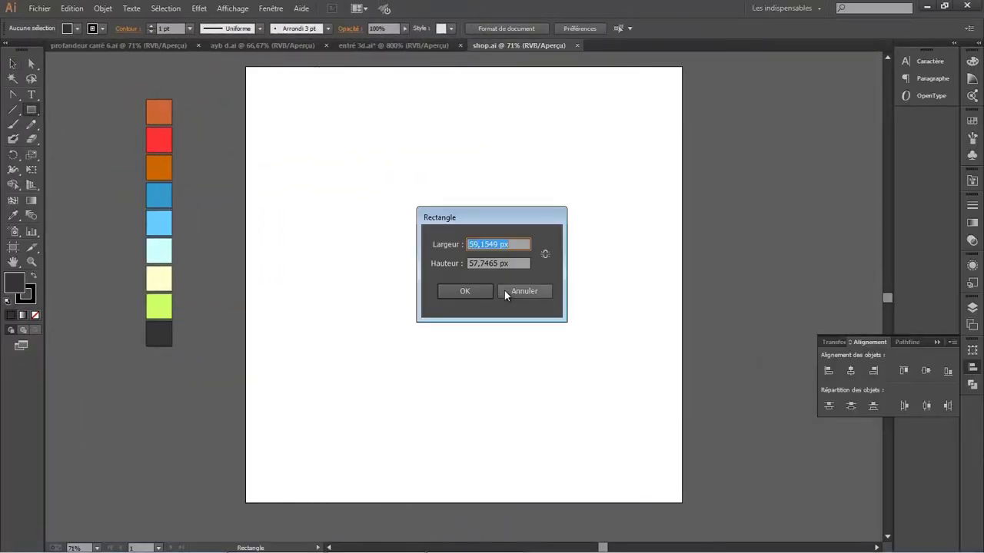
key("Tab")
type("450")
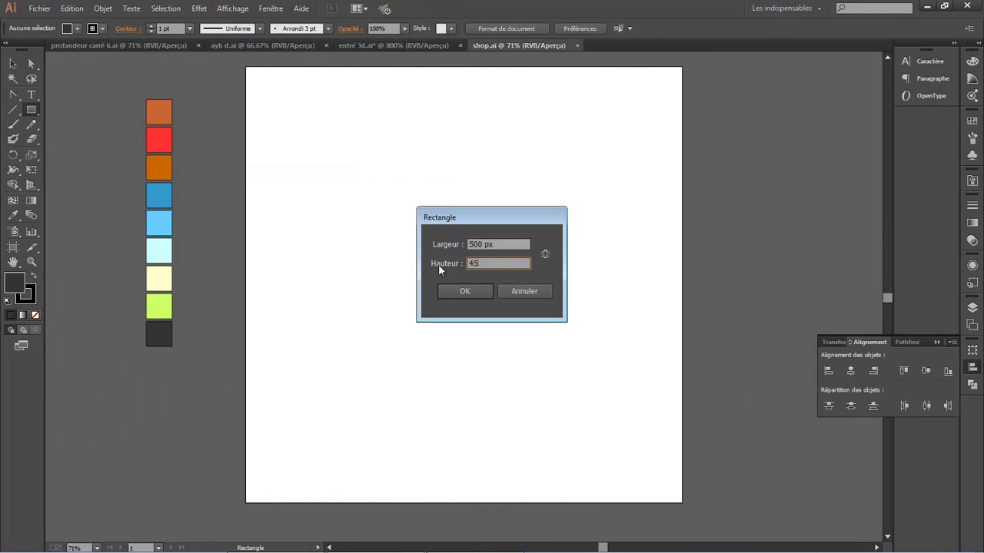
key("Return")
- Fill the rectangle medium grey #666666, after trying light cyan and dark grey
double_click(13, 283)
type("ccffff")
key("Return")
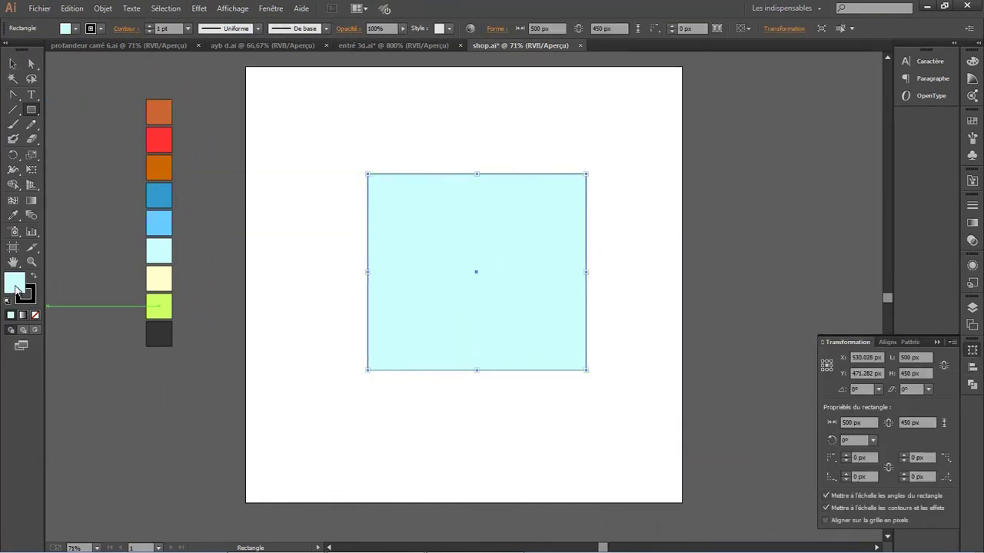
double_click(16, 291)
type("333333")
key("Return")
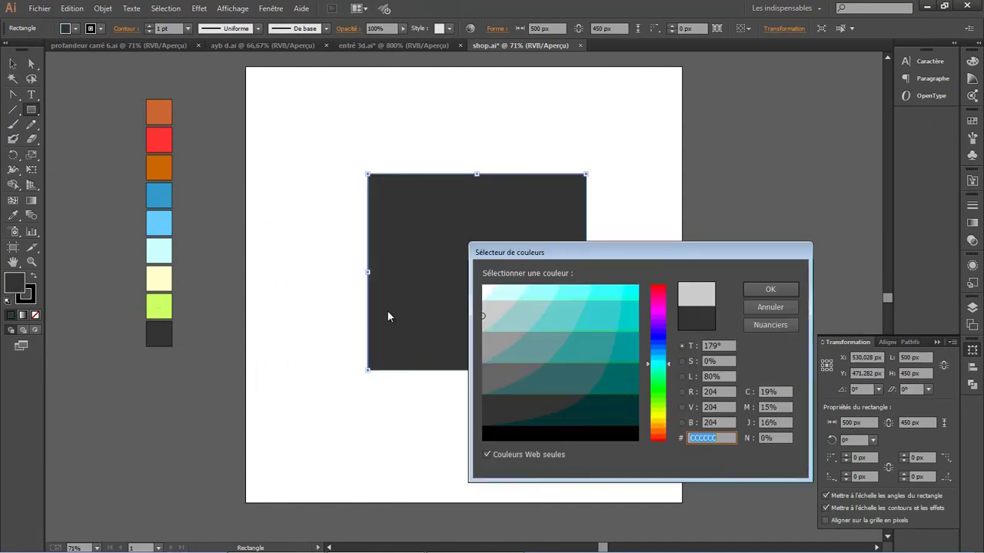
type("666666")
key("Return")
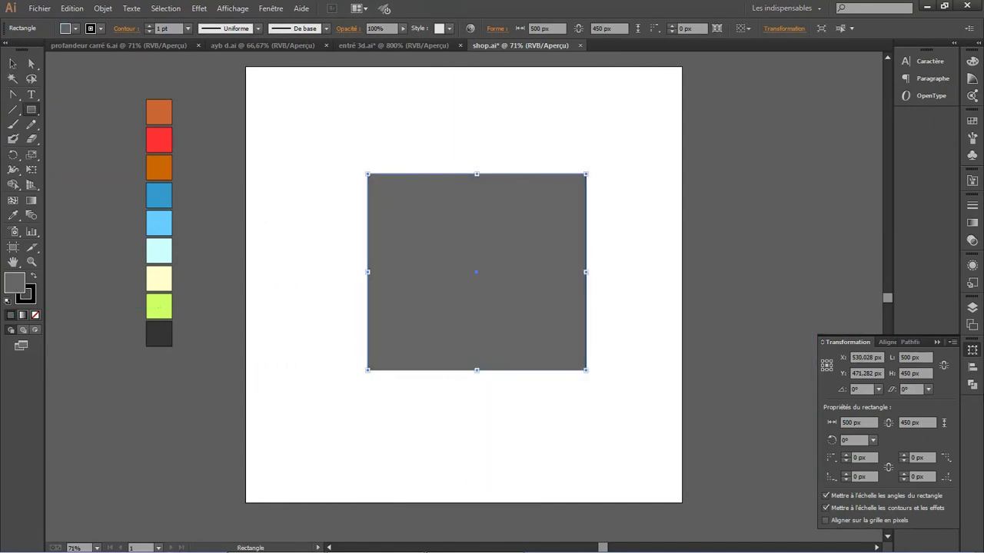
- On a new layer, add a thin light grey bar resting on the facade top
left_click(972, 309)
left_click(923, 412)
left_click_drag(355, 151, 601, 180)
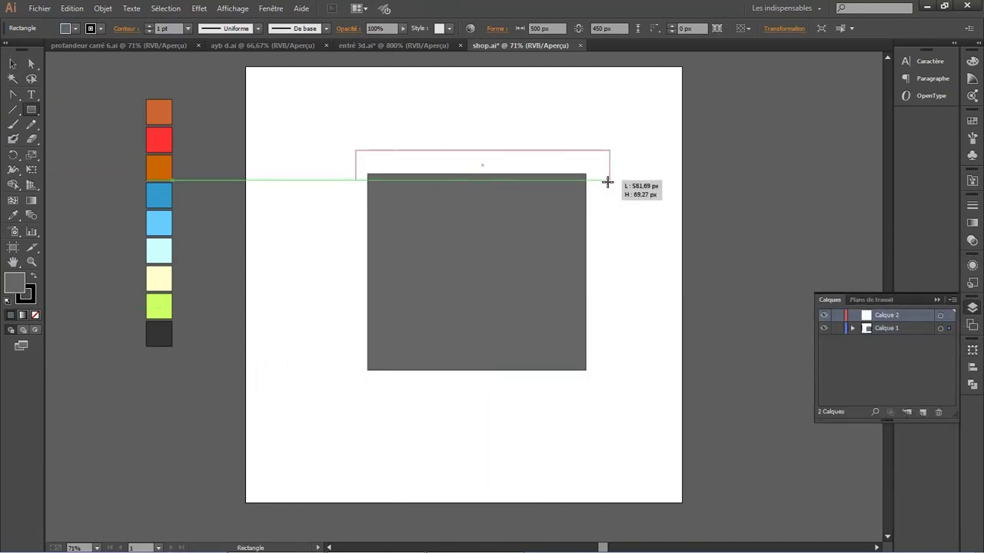
double_click(19, 284)
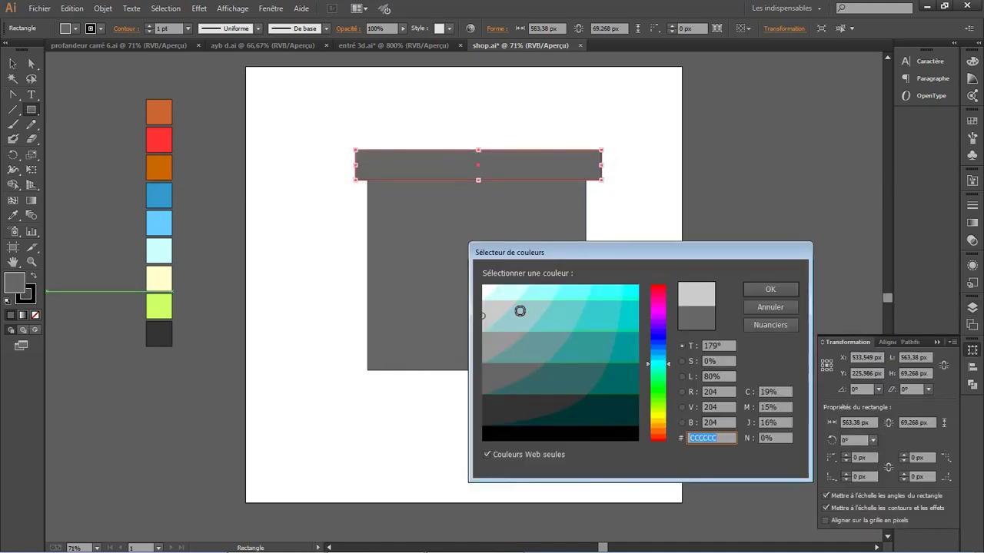
left_click(504, 342)
left_click(764, 288)
left_click(561, 185)
key("Escape")
key("v")
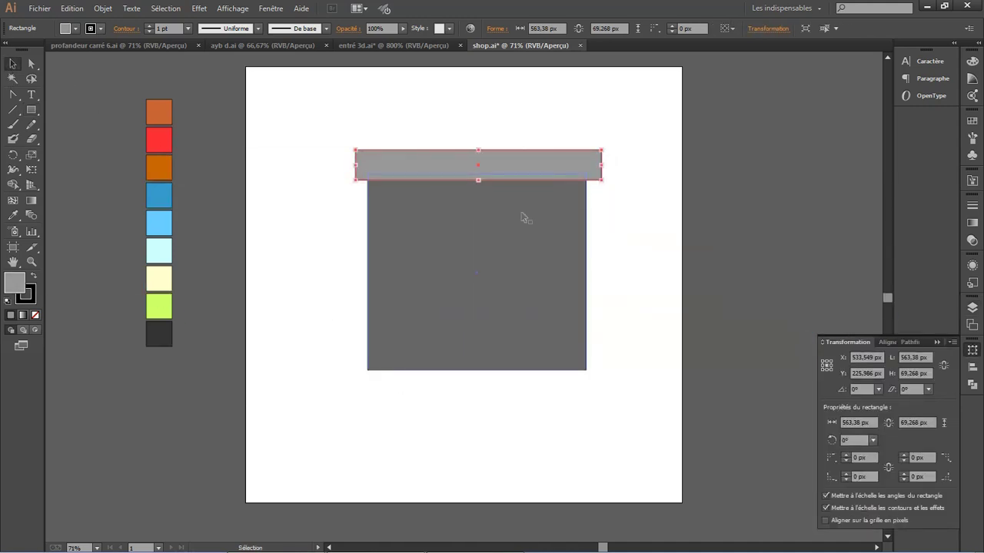
left_click_drag(480, 149, 479, 163)
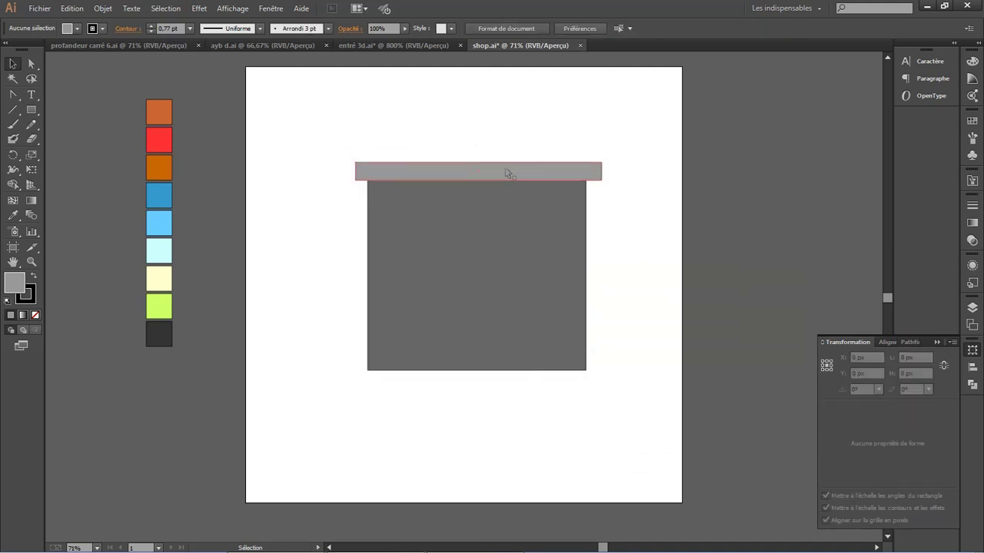
right_click(506, 169)
left_click(308, 220)
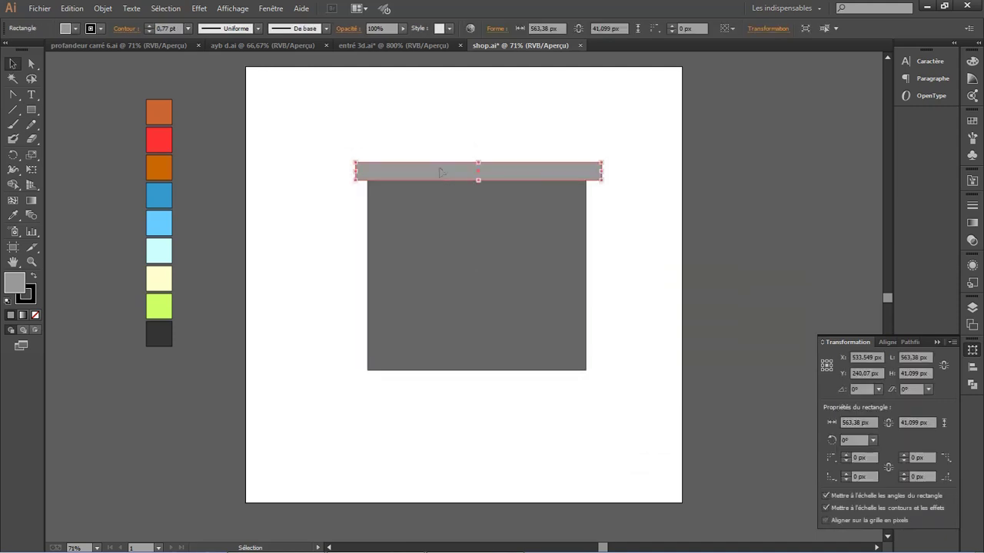
mouse_move(452, 176)
left_mouse_down()
mouse_move(452, 162)
mouse_move(455, 179)
left_mouse_up()
- Add a wider, lighter grey bar above the first one
left_click(32, 110)
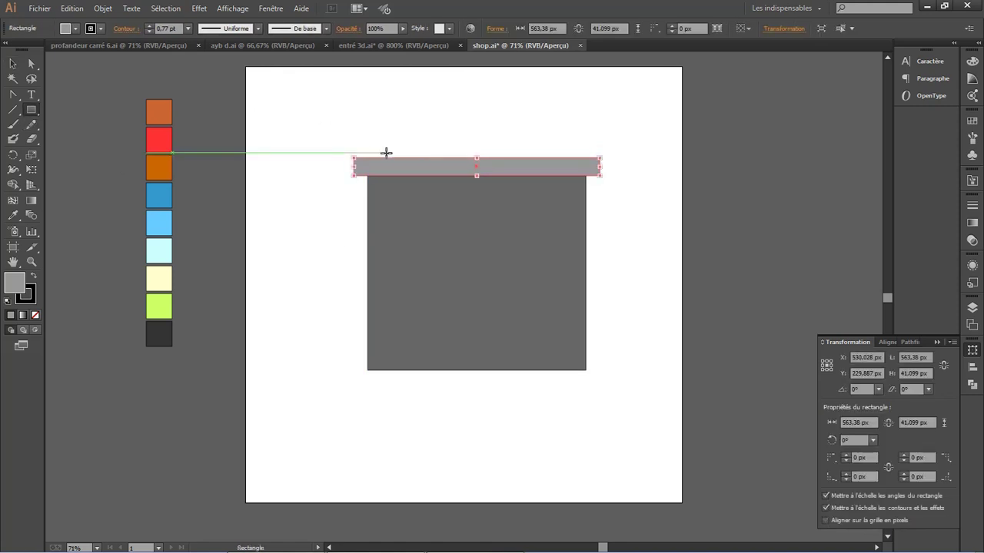
left_click_drag(341, 132, 610, 161)
left_click_drag(475, 132, 475, 145)
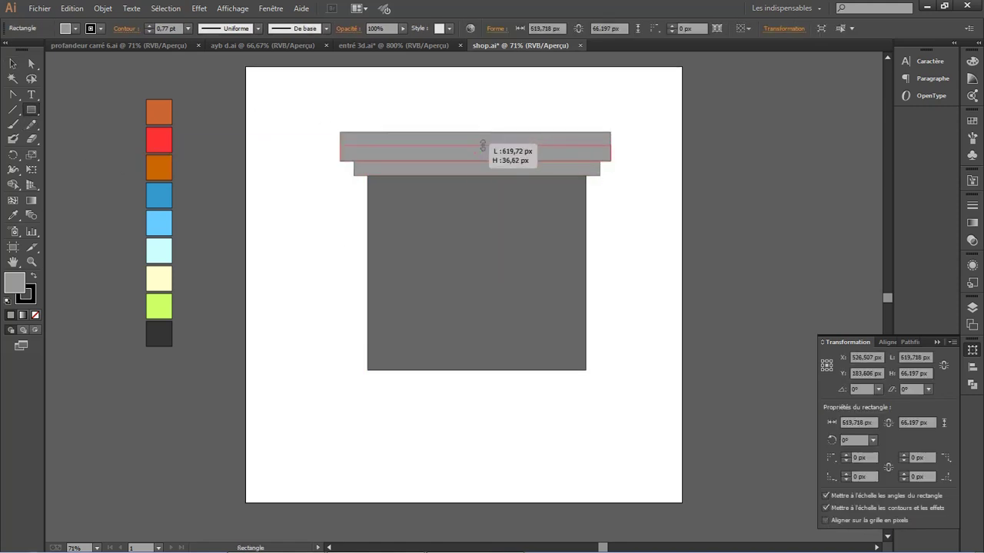
left_click(438, 167)
key("Escape")
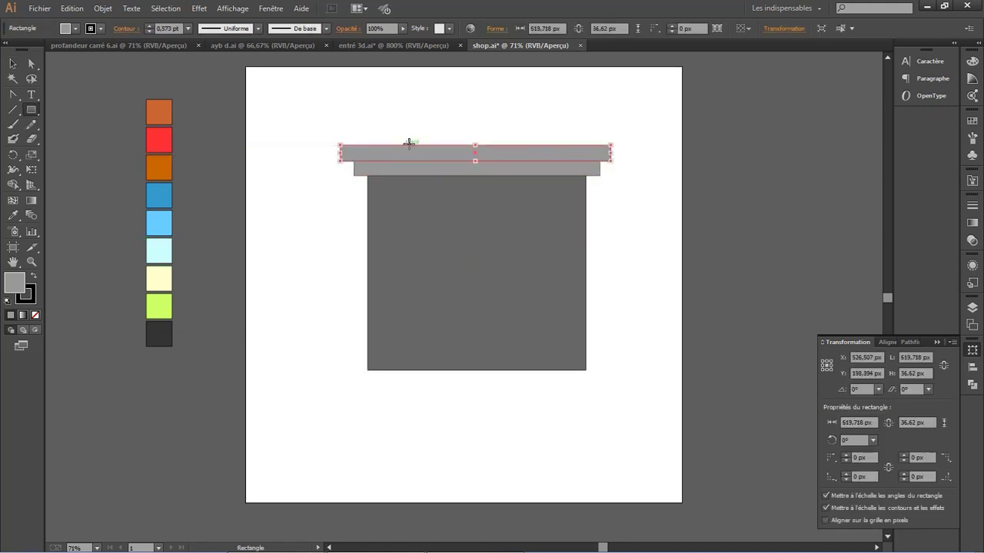
key("v")
double_click(14, 286)
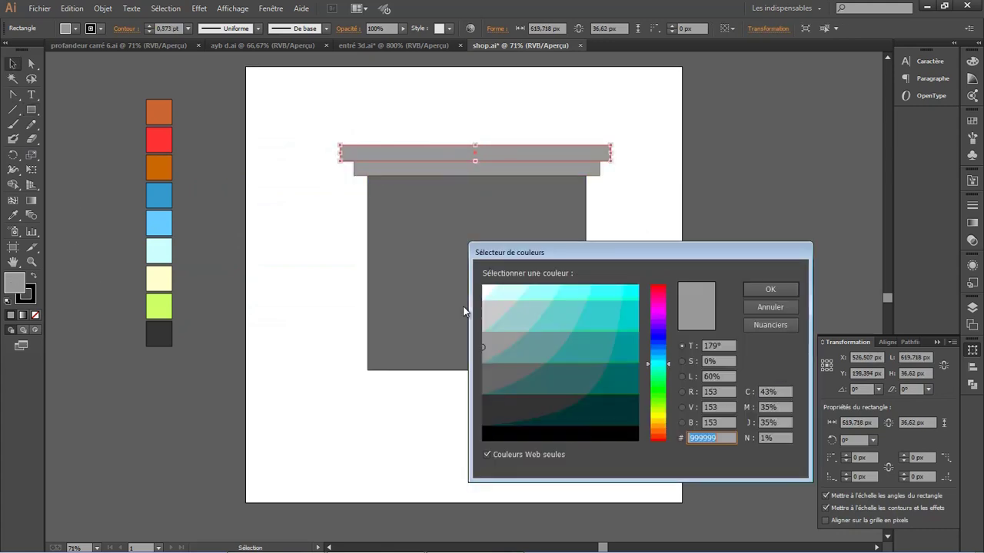
left_click(502, 301)
left_click(764, 287)
left_click(442, 366)
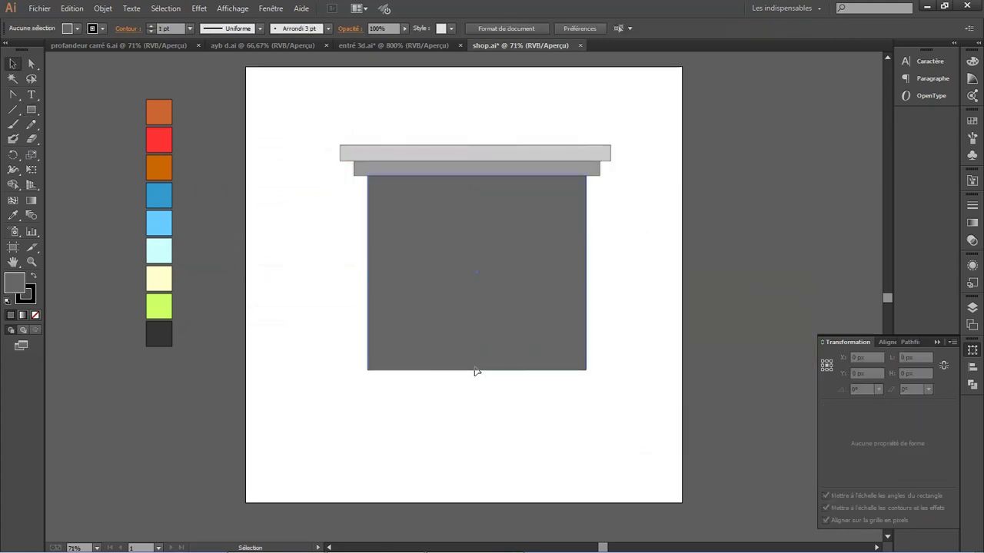
- Select the facade, leave group isolation, and inspect the light blue swatch's colour code
left_click(160, 195)
key("ctrl+z")
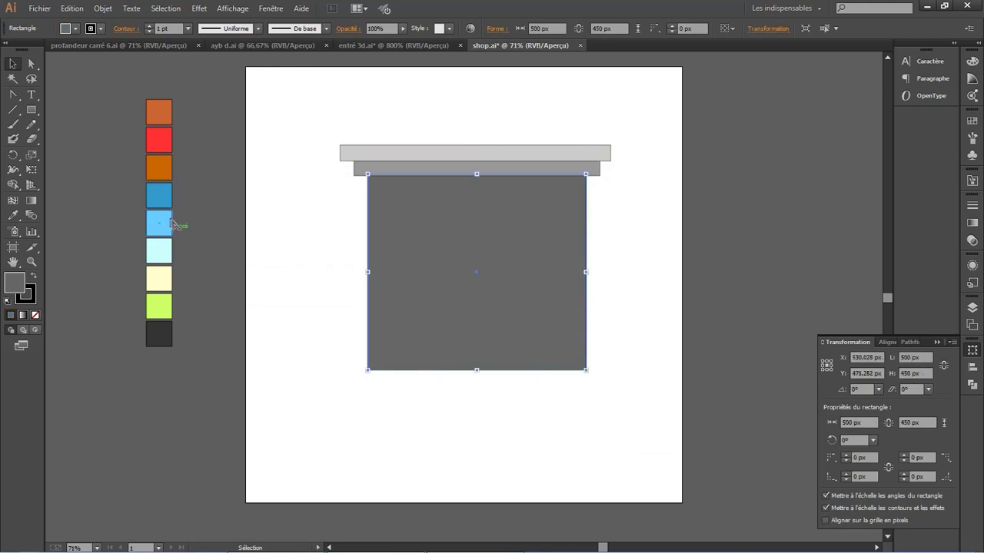
double_click(159, 195)
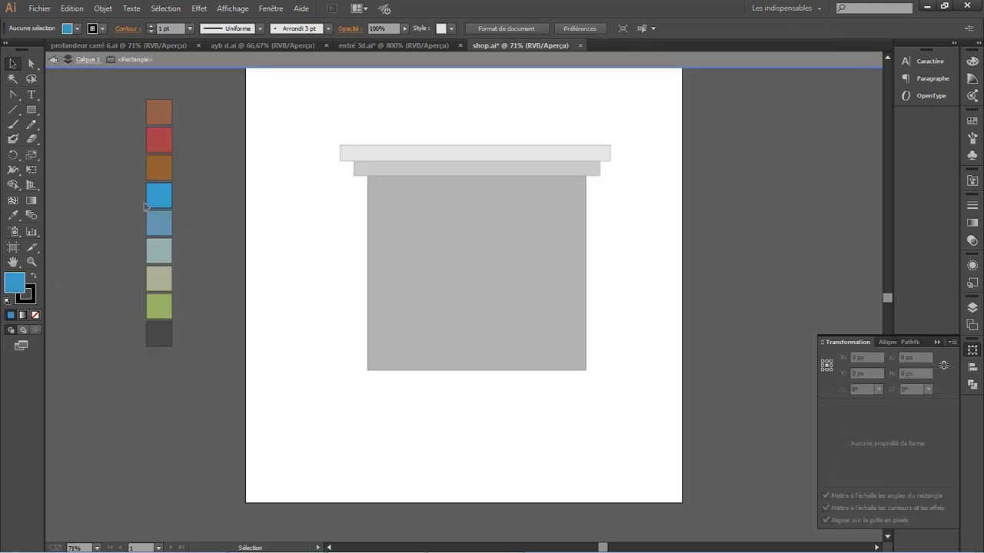
left_click(54, 60)
left_click(159, 223)
double_click(14, 283)
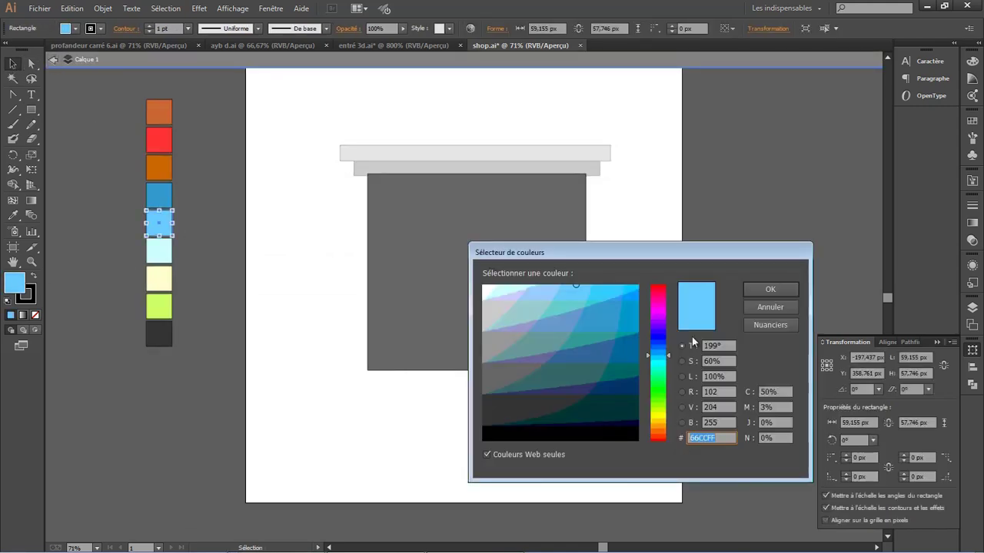
key("Return")
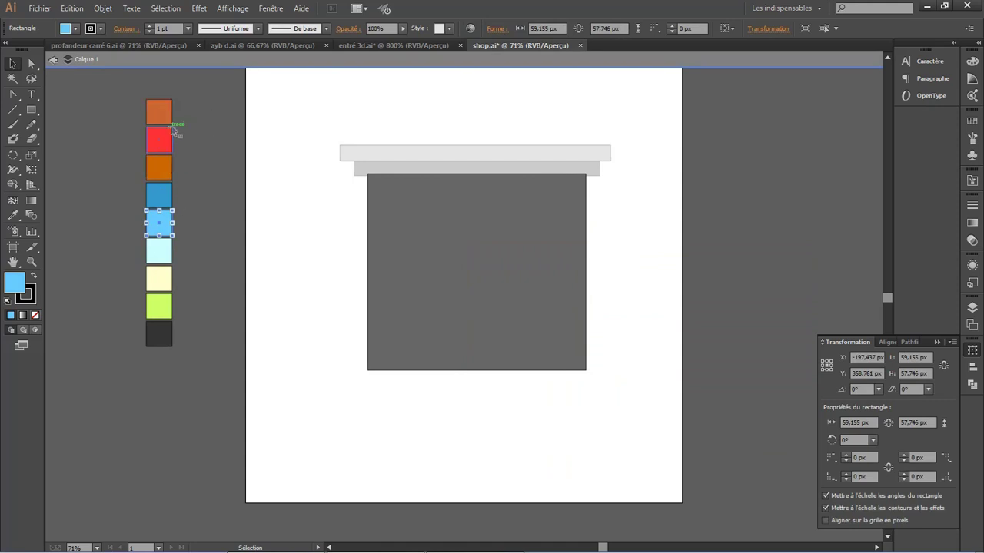
- Copy the brown-orange swatch's CC6633 hex and apply it as the facade fill
left_click(169, 122)
double_click(15, 284)
right_click(723, 444)
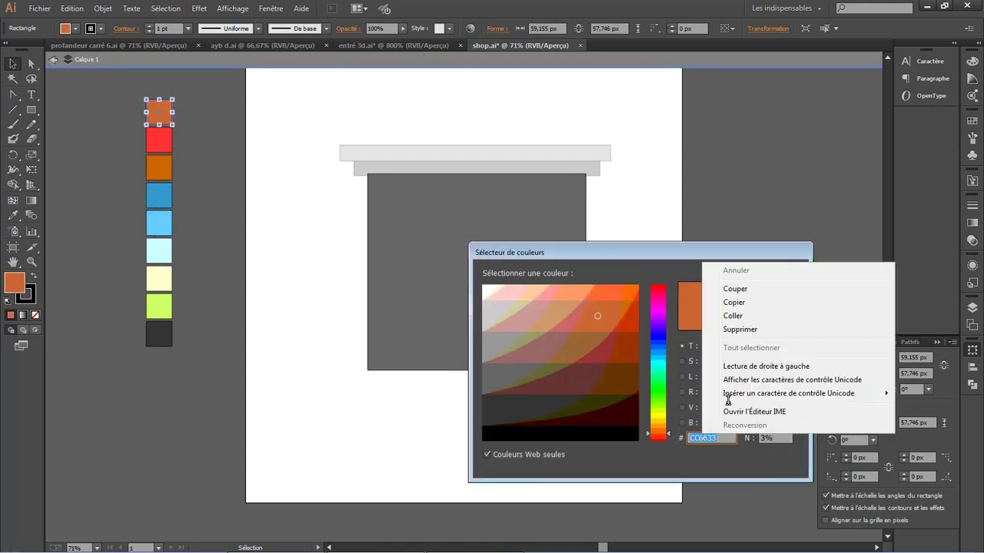
key("Escape")
key("Escape")
left_click(377, 230)
double_click(15, 284)
right_click(702, 439)
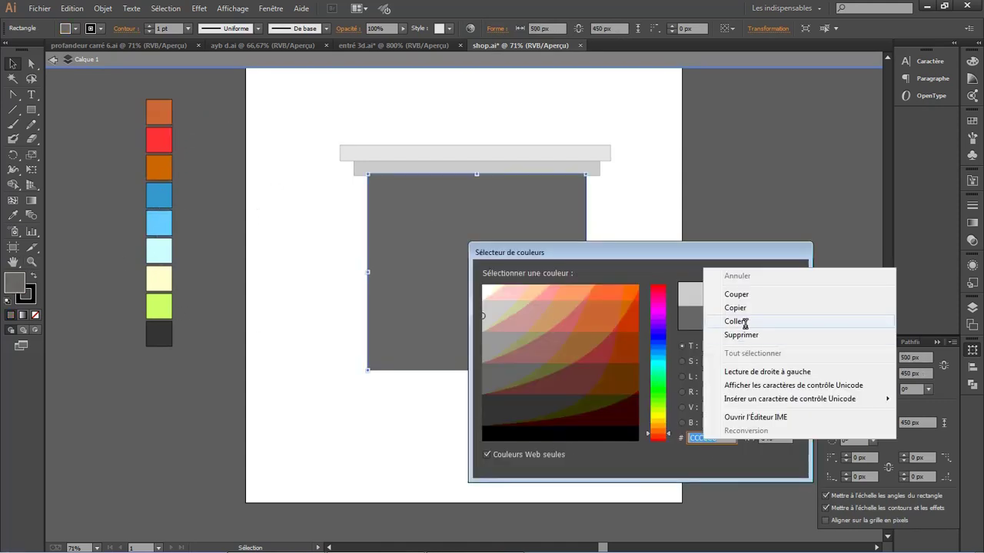
left_click(744, 323)
key("Return")
left_click(340, 210)
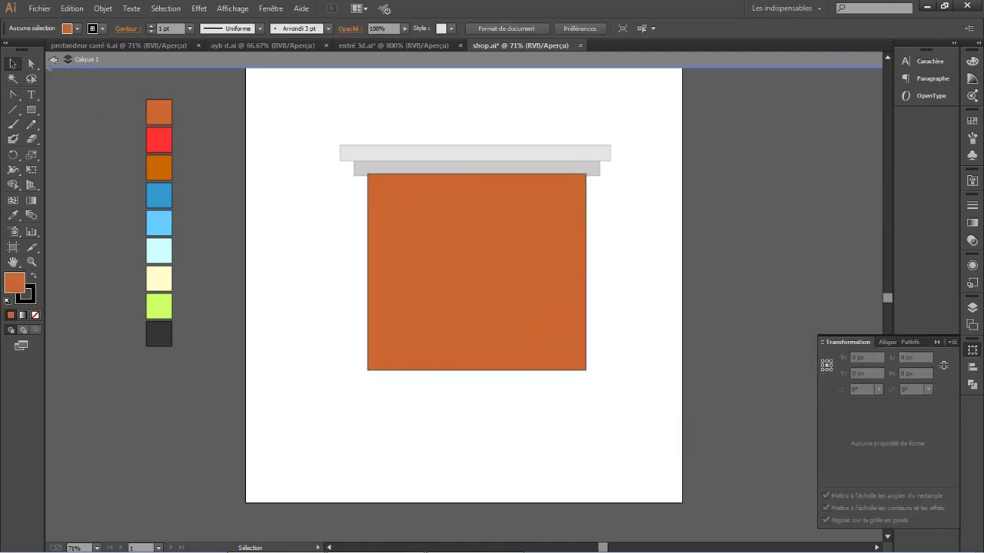
- Check the facade and top bar selections, then show the layers list
left_click(428, 228)
left_click(430, 158)
left_click(653, 192)
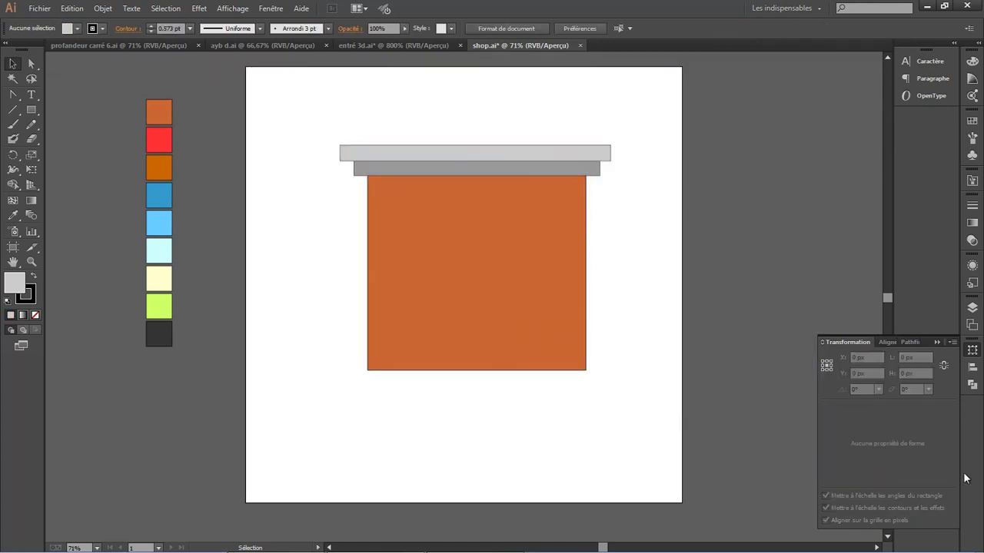
left_click(972, 307)
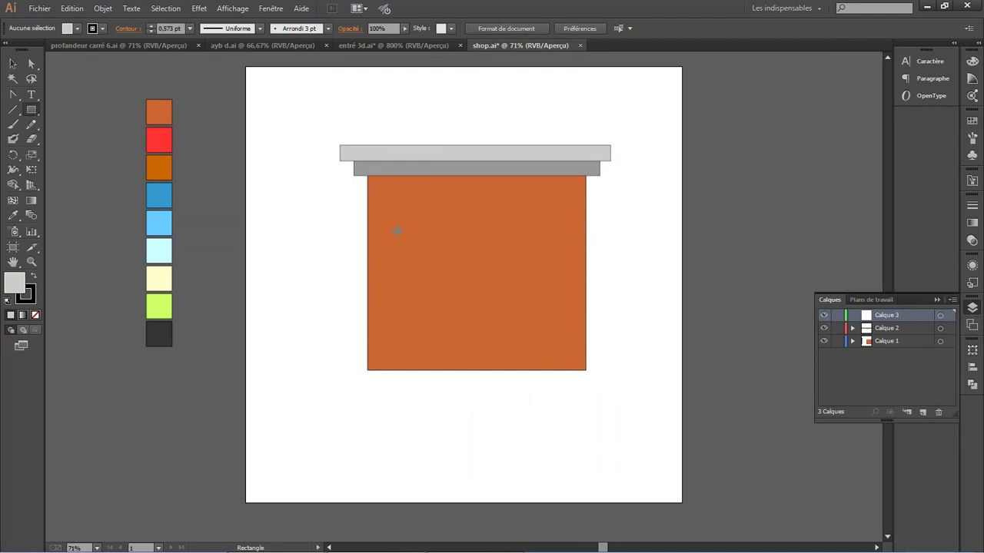
- Draw a grey door on the facade's left with a light cyan upper glass pane
left_click_drag(392, 230, 440, 371)
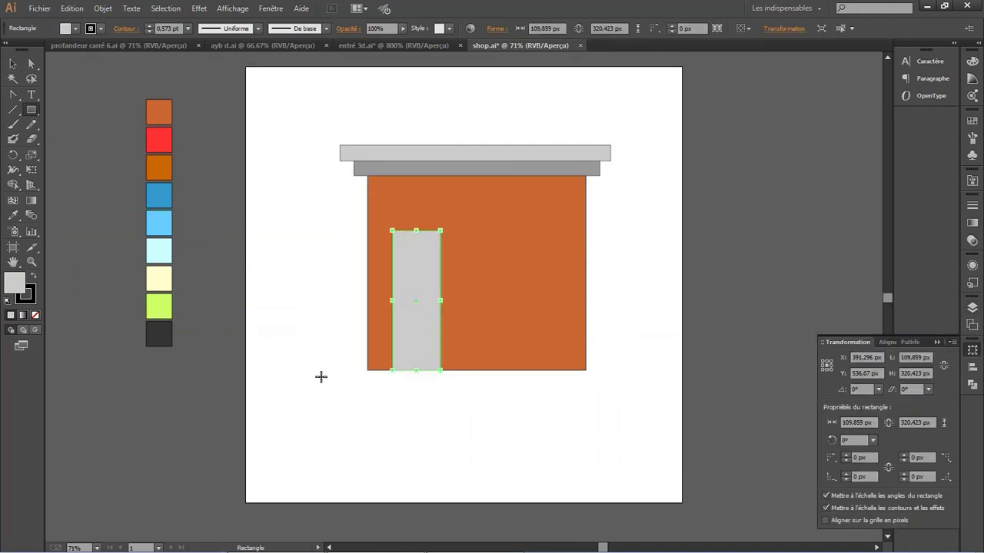
left_click_drag(398, 235, 436, 300)
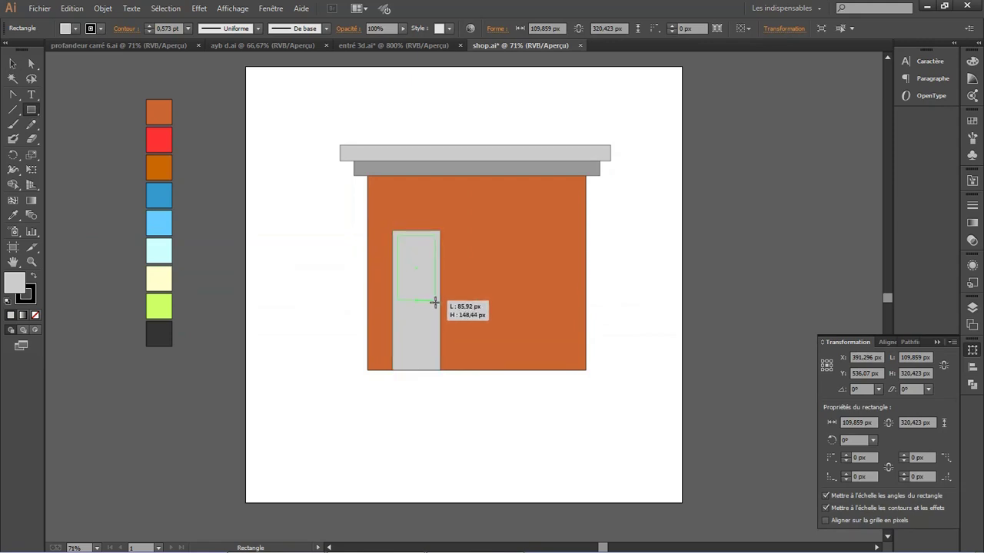
double_click(13, 280)
left_click(654, 348)
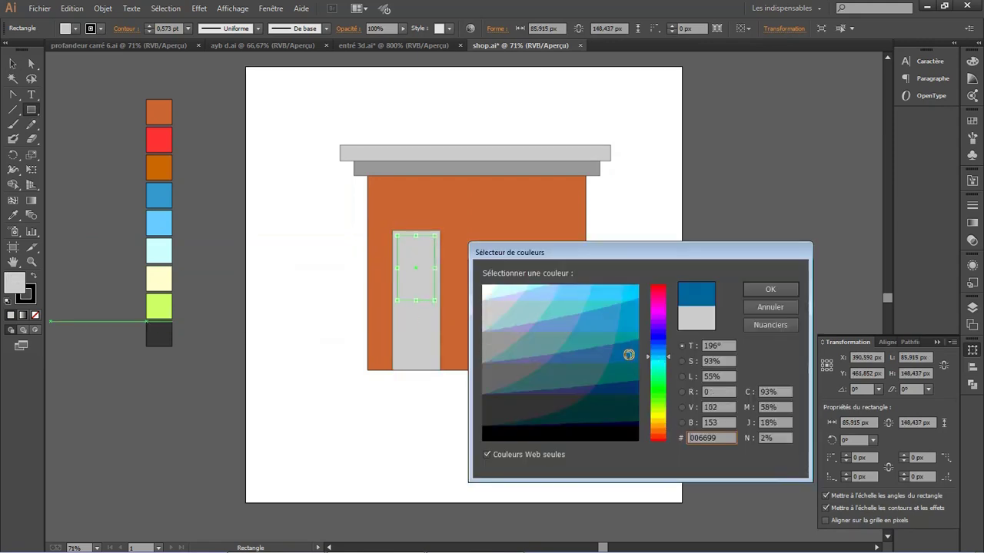
left_click(764, 289)
double_click(14, 283)
left_click(634, 286)
left_click(758, 288)
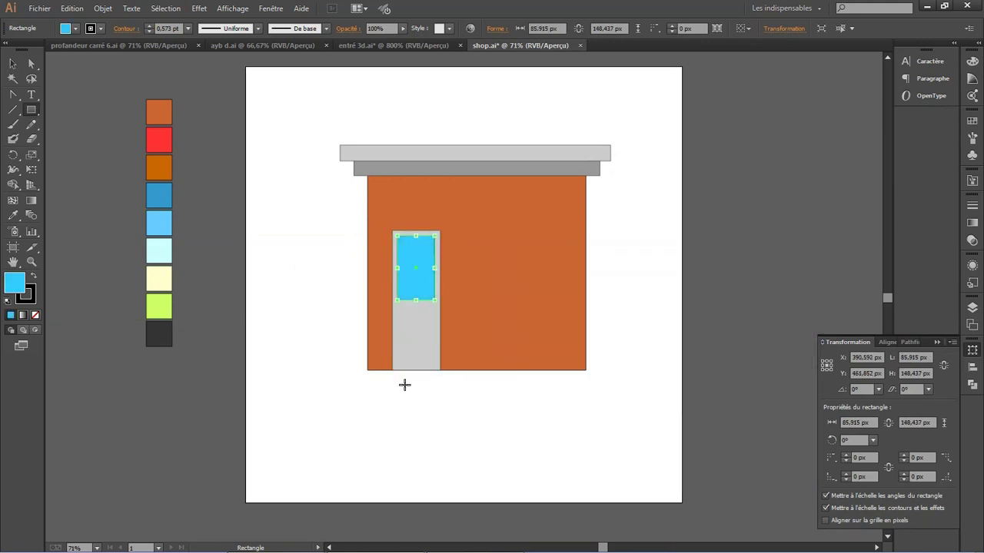
left_click(405, 385)
key("Escape")
- Add the lower glass pane inside the door and show the layers list
left_click_drag(399, 308, 435, 362)
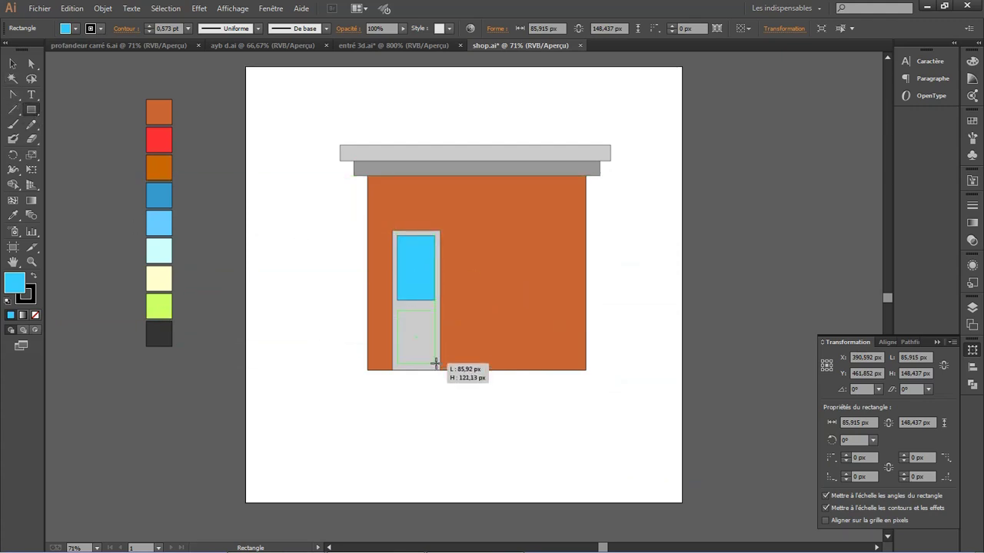
key("v")
left_click(470, 422)
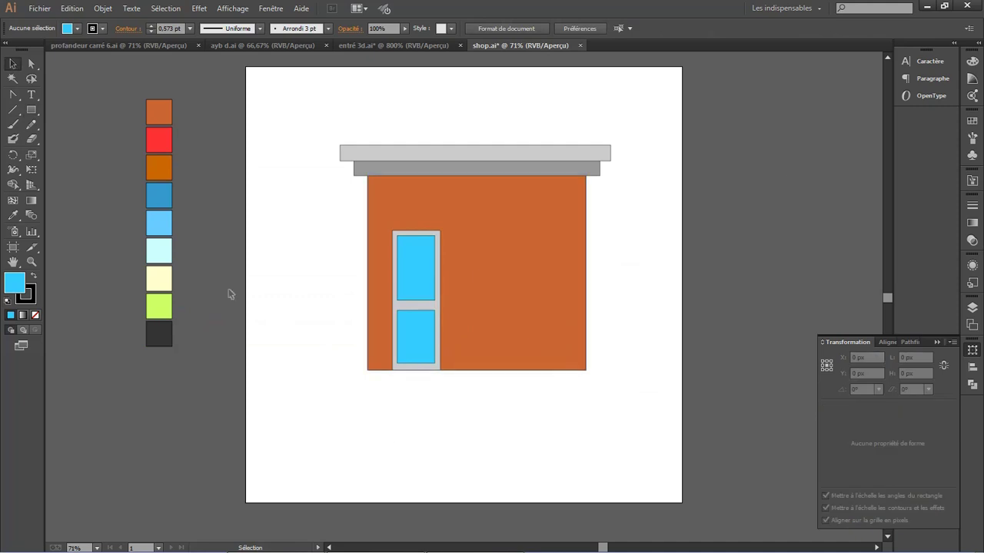
key("F7")
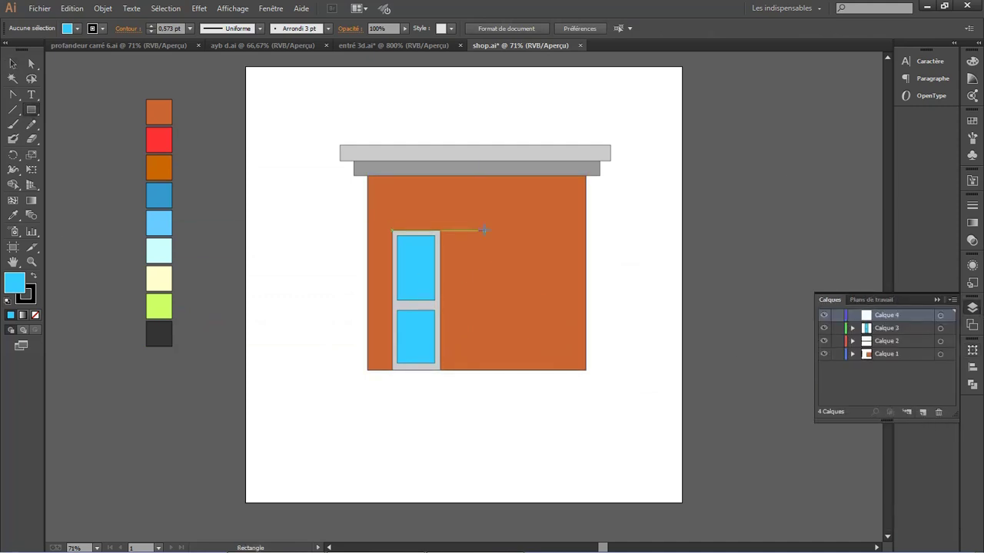
- Draw a window rectangle on the facade right of the door
left_click_drag(456, 229, 573, 299)
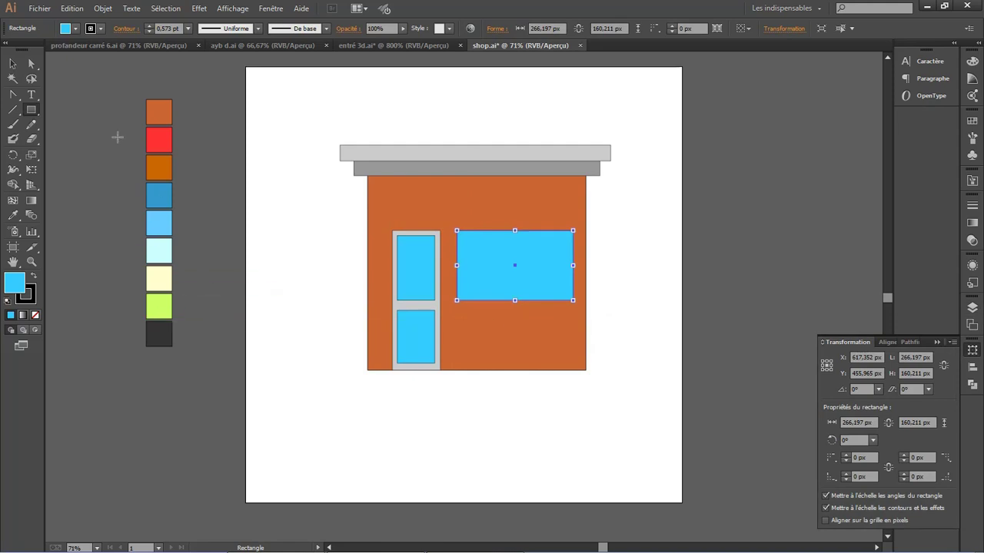
left_click(61, 269)
key("Escape")
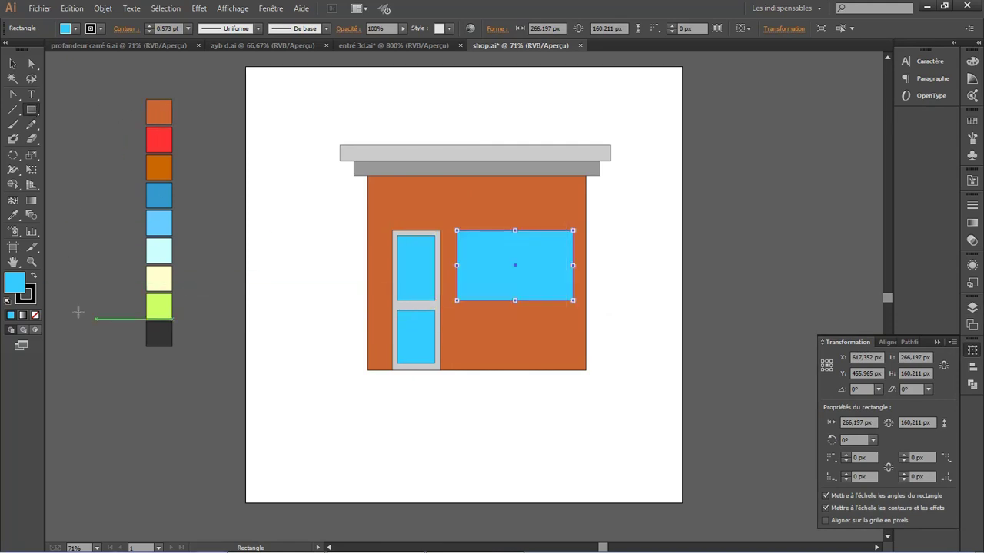
key("v")
- Copy the orange swatch's hex value onto the window rectangle's fill
left_click(159, 111)
double_click(15, 283)
right_click(711, 437)
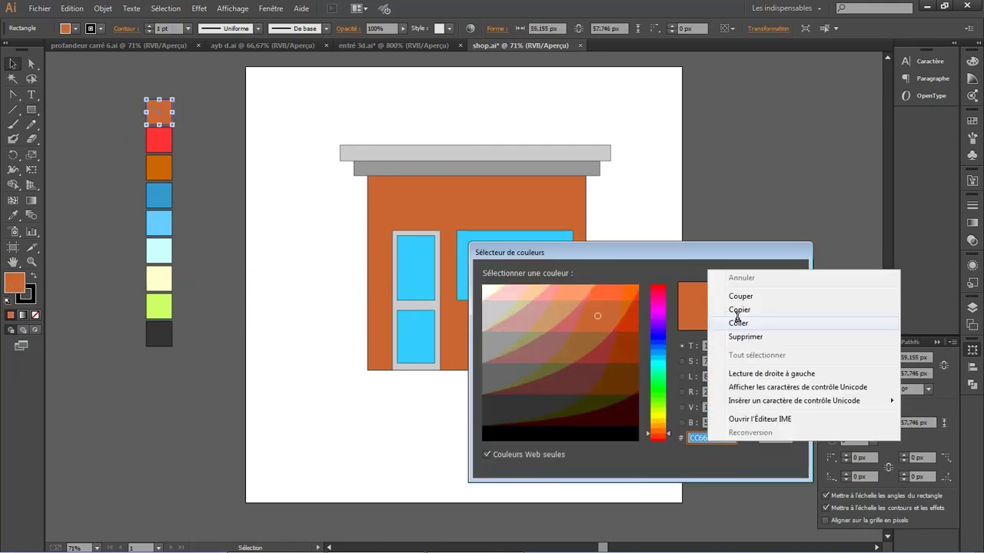
left_click(782, 307)
left_click(553, 272)
double_click(14, 282)
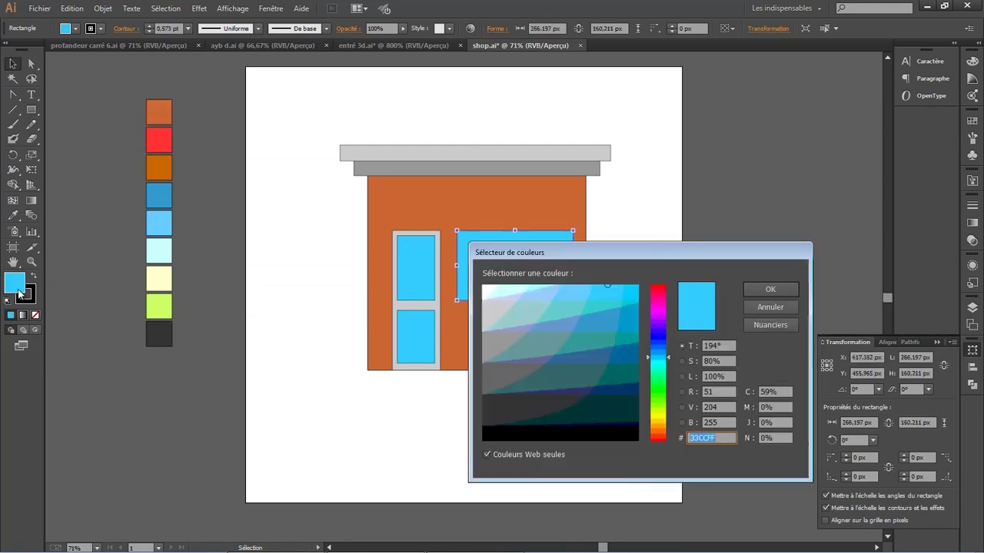
right_click(697, 432)
left_click(769, 324)
left_click(771, 289)
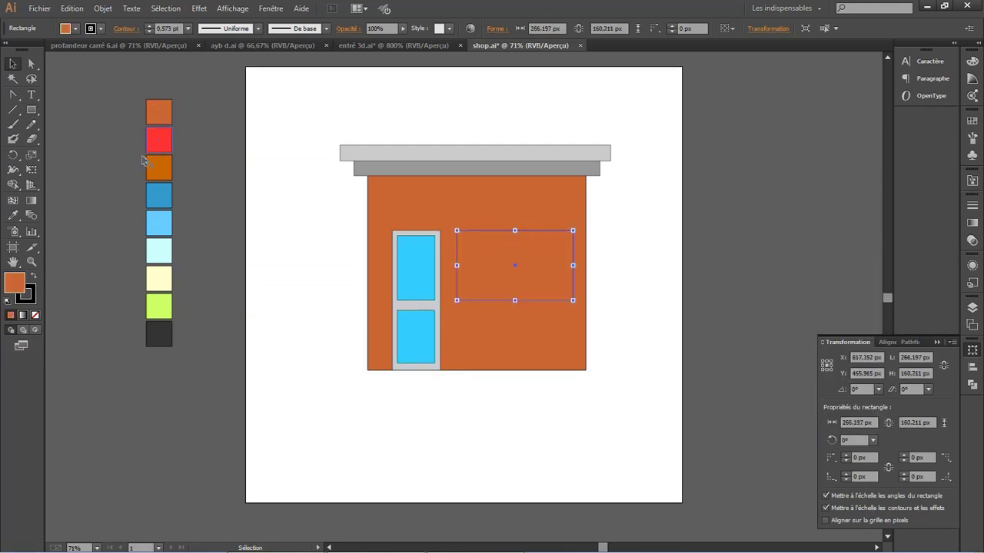
- Change the window frame fill to red
double_click(15, 283)
left_click(514, 369)
left_click(764, 288)
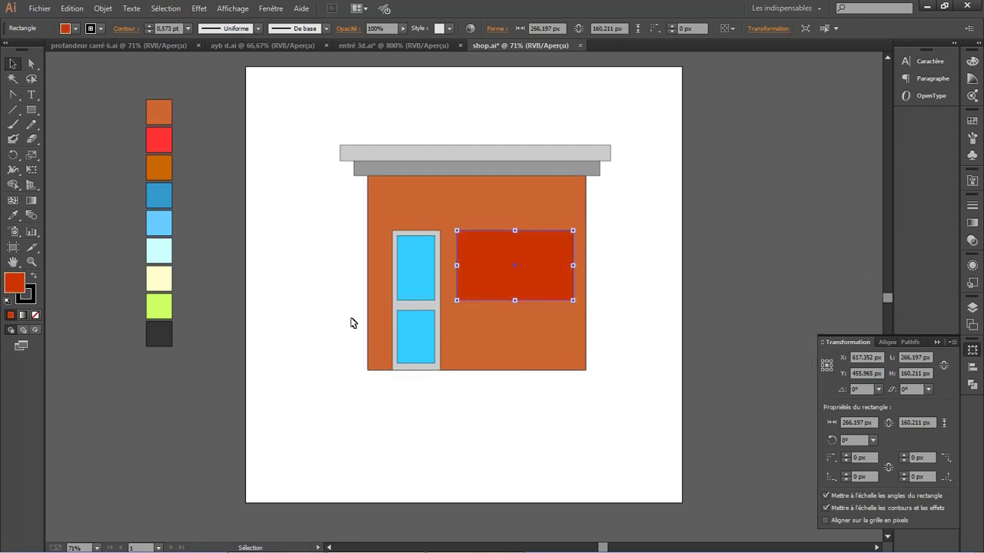
left_click(305, 252)
left_click(528, 269)
- Draw a smaller glass rectangle inset within the red frame
left_click(32, 110)
key("ctrl+shift+a")
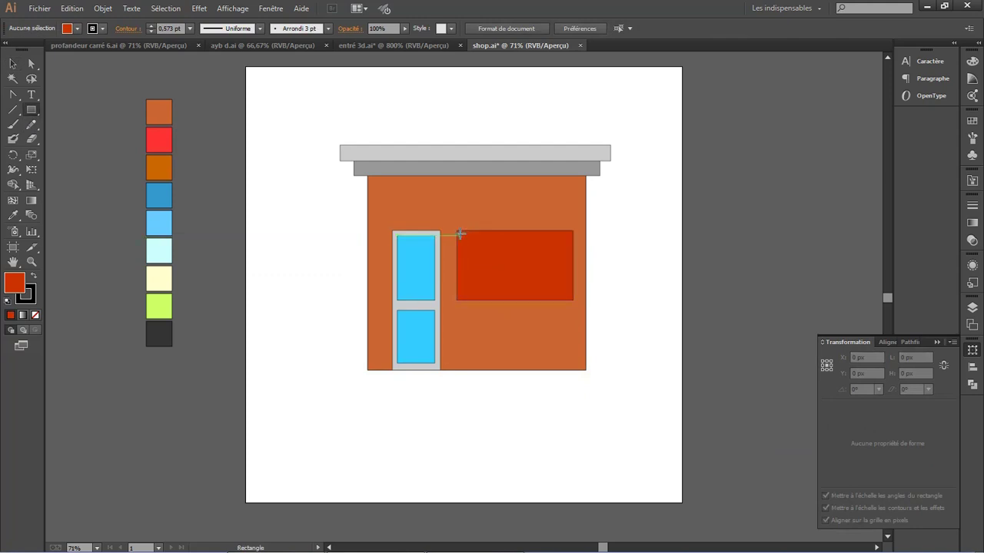
left_click_drag(460, 233, 567, 295)
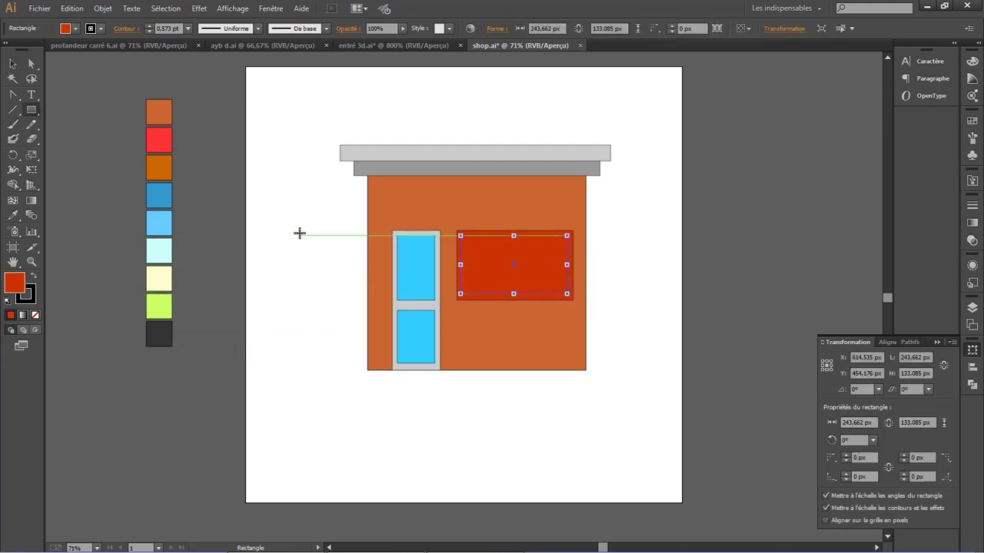
key("v")
- Fill the inner pane with the light-blue swatch's hex value
left_click(159, 222)
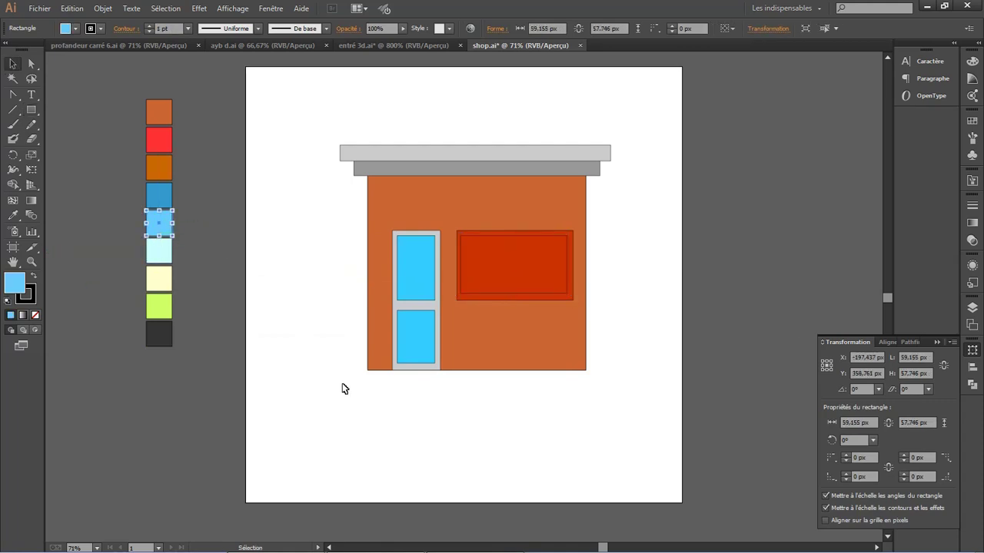
double_click(22, 283)
right_click(707, 375)
left_click(747, 305)
key("Escape")
left_click(512, 246)
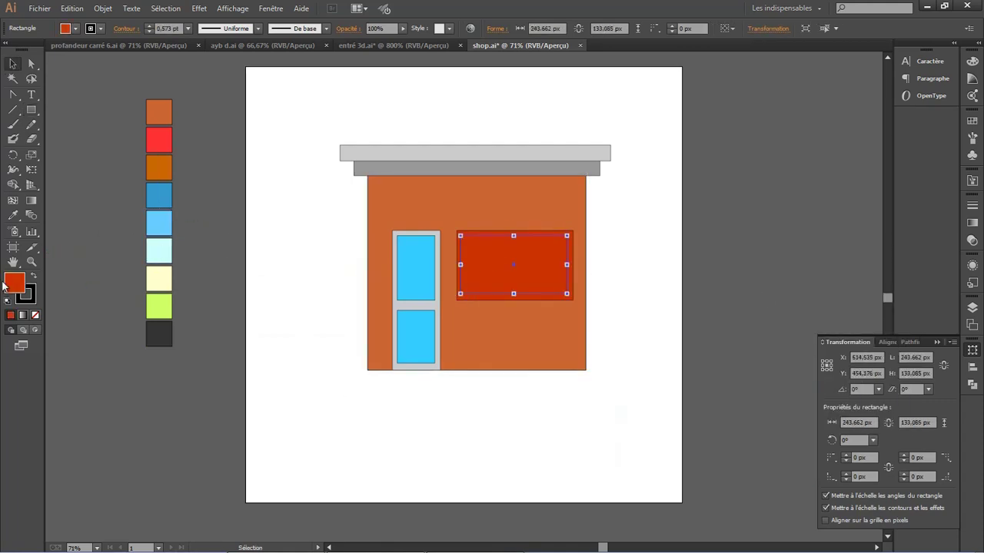
double_click(7, 282)
right_click(709, 425)
left_click(744, 317)
key("Return")
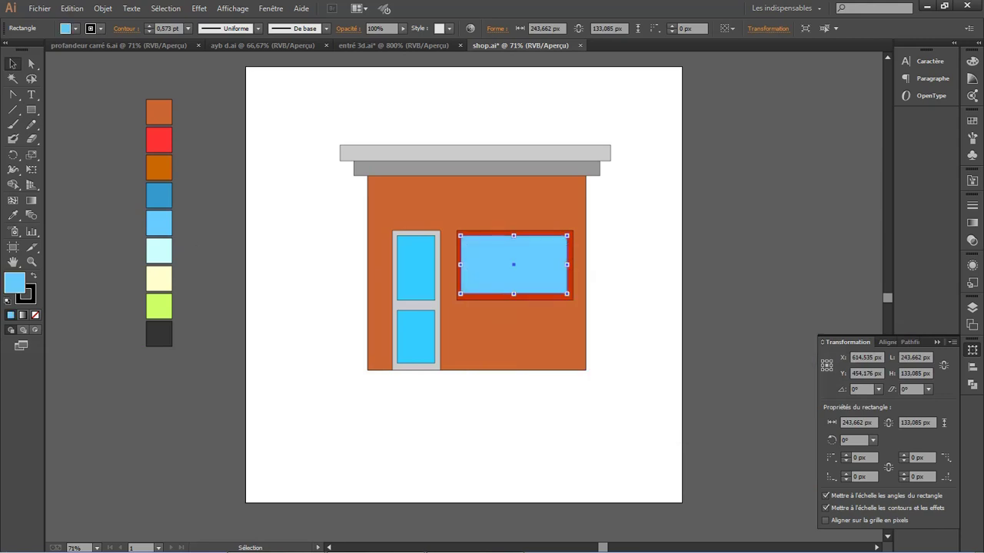
left_click(505, 279)
- Draw a thin sill under the window and fill it dark brown #993300
left_click(32, 111)
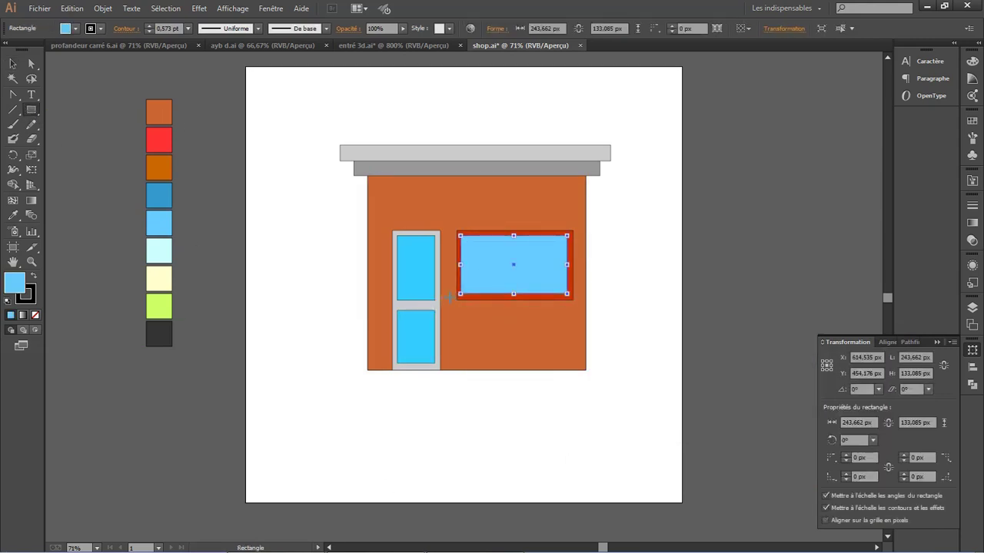
left_click_drag(449, 296, 581, 306)
double_click(15, 283)
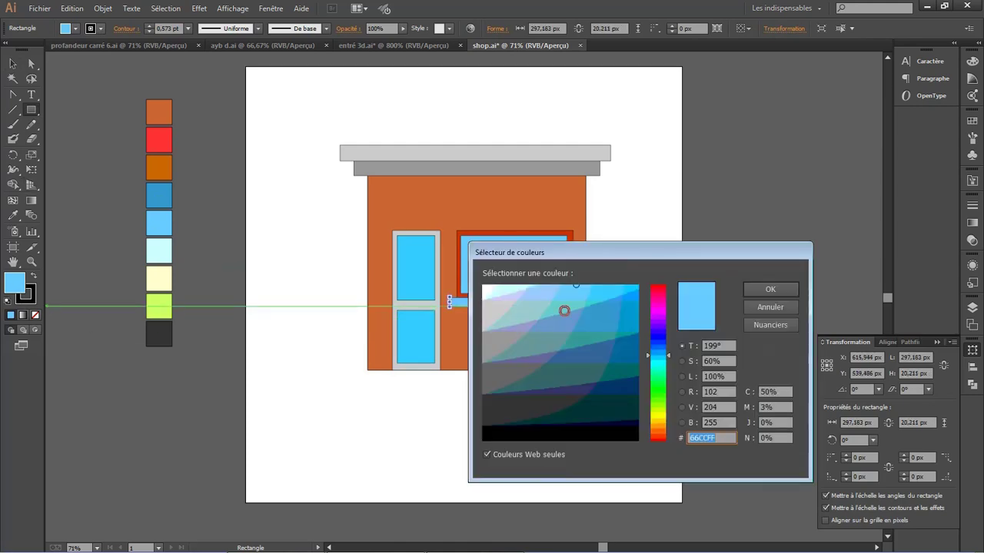
left_click_drag(584, 248, 618, 288)
left_click_drag(692, 376, 694, 466)
left_click(670, 355)
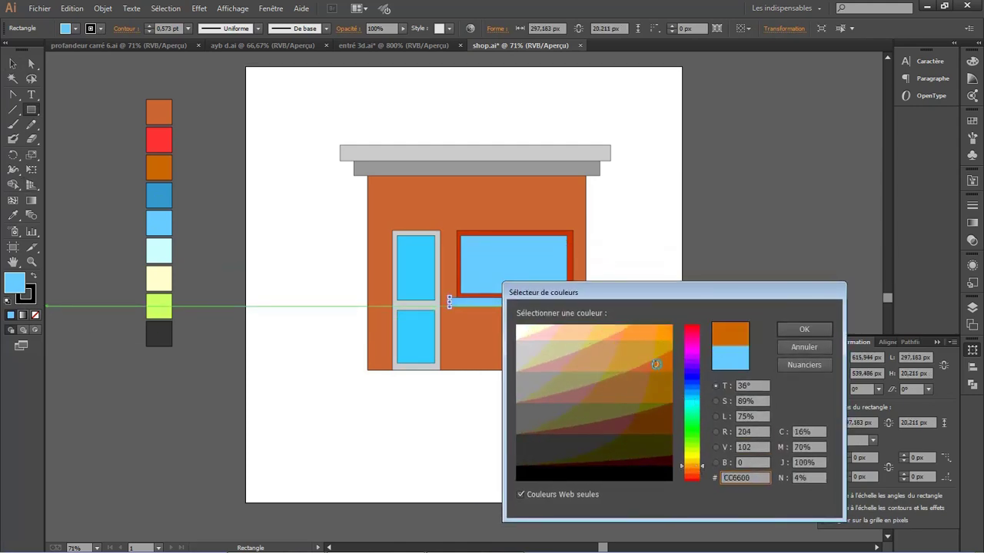
left_click(804, 329)
double_click(15, 283)
left_click_drag(638, 442, 663, 413)
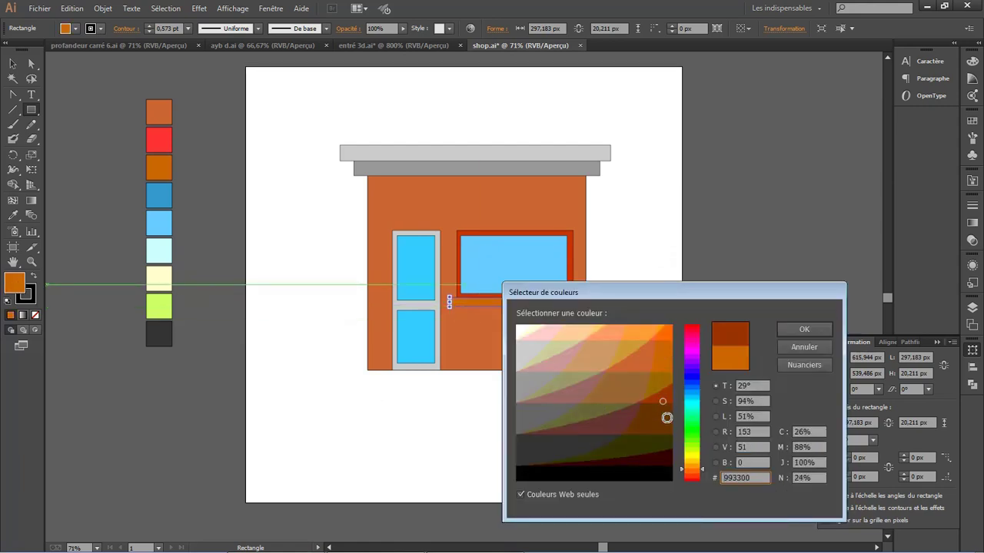
left_click(804, 329)
left_click(13, 64)
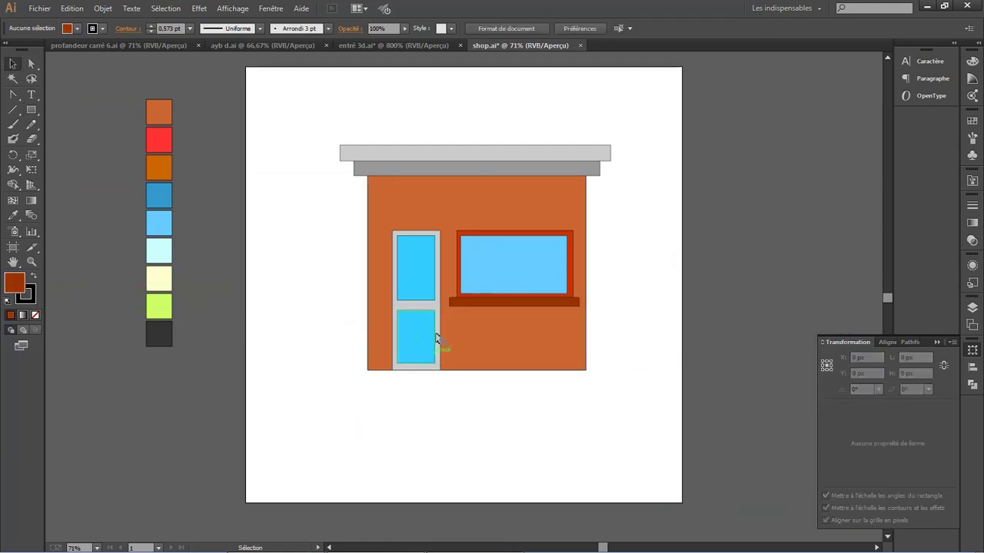
- Lock Calque 1 and 2, then widen the door toward the left
left_click(972, 308)
left_click(829, 331)
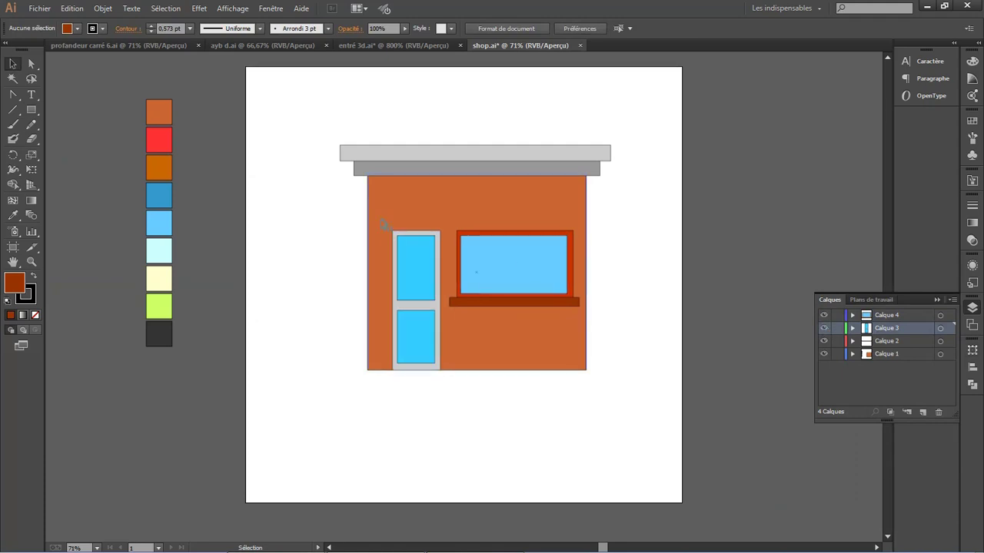
left_click_drag(837, 341, 837, 354)
left_click_drag(449, 394, 448, 393)
left_click_drag(392, 301, 383, 299)
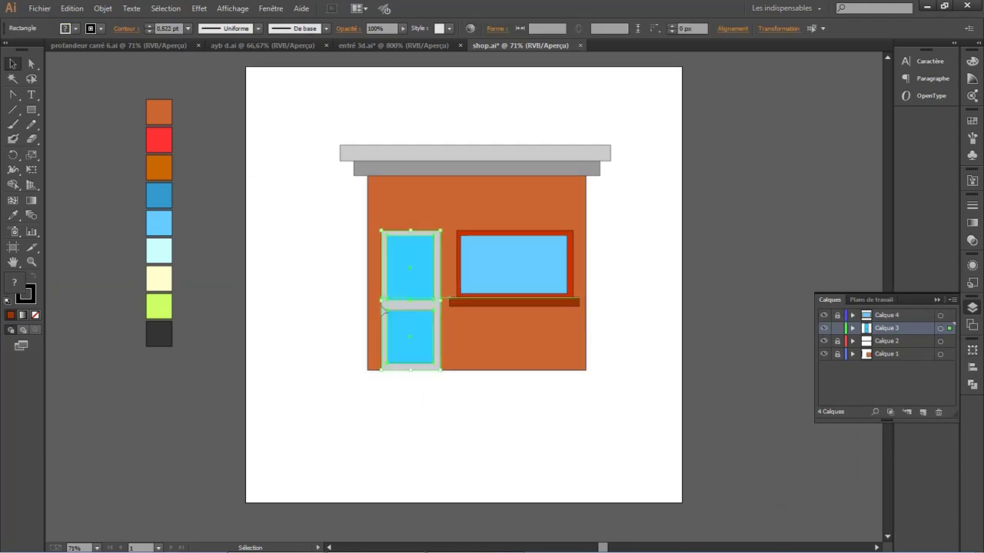
left_click(528, 425)
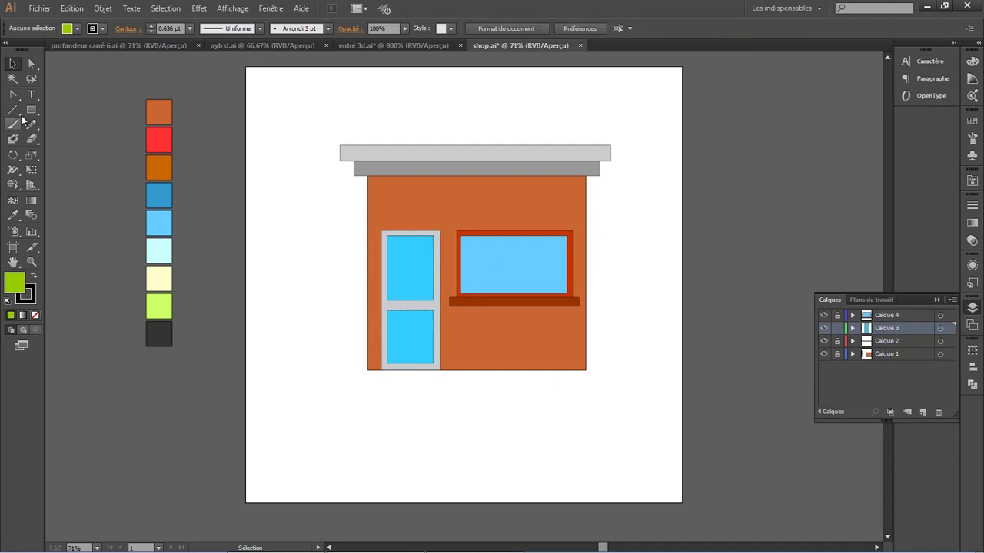
- Draw a green sign rectangle above the door and zoom in on it
left_click_drag(381, 201, 439, 224)
scroll(404, 215, "up", 3, "alt")
scroll(391, 196, "up", 2)
scroll(388, 228, "up", 1)
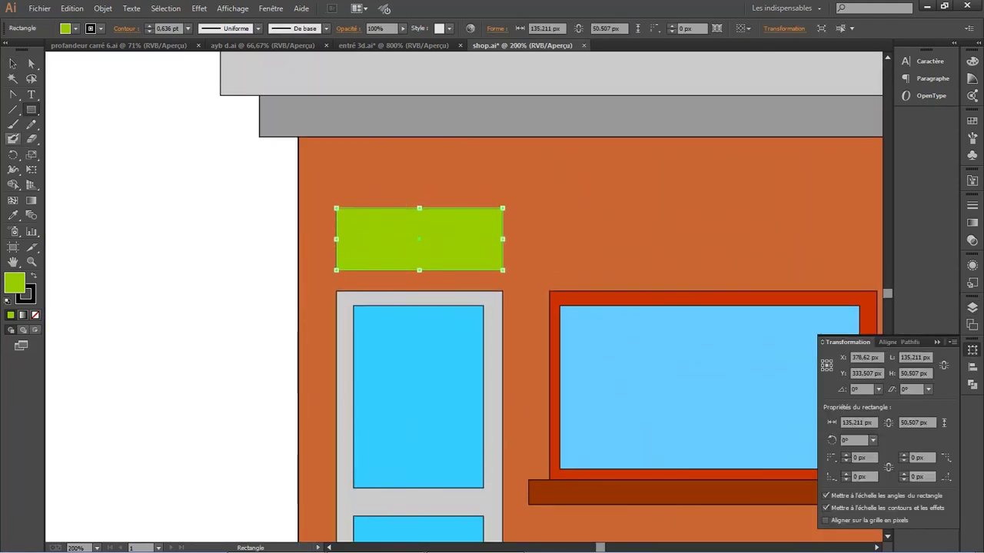
- Add a new layer above Calque 3 and lock Calque 3
left_click_drag(21, 96, 53, 100)
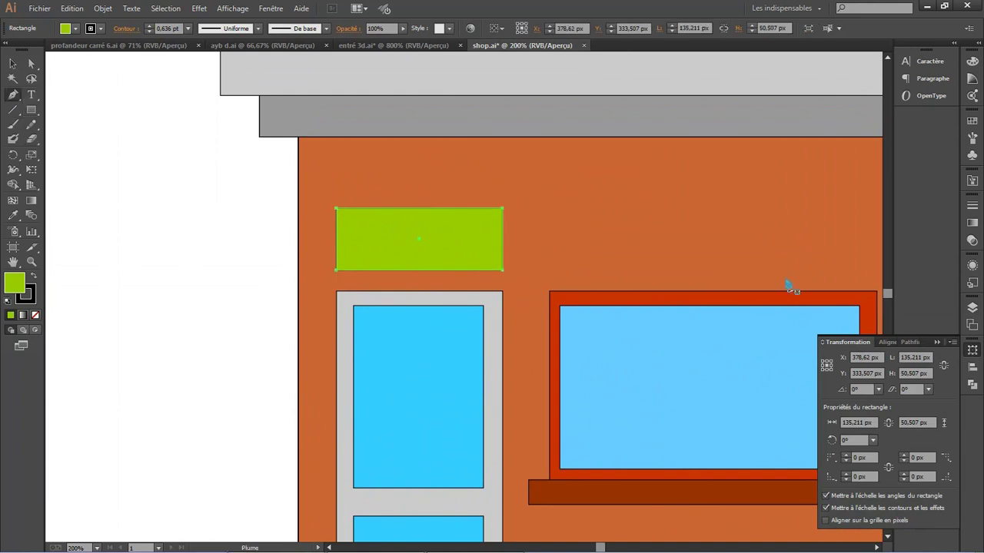
left_click(972, 307)
left_click(923, 412)
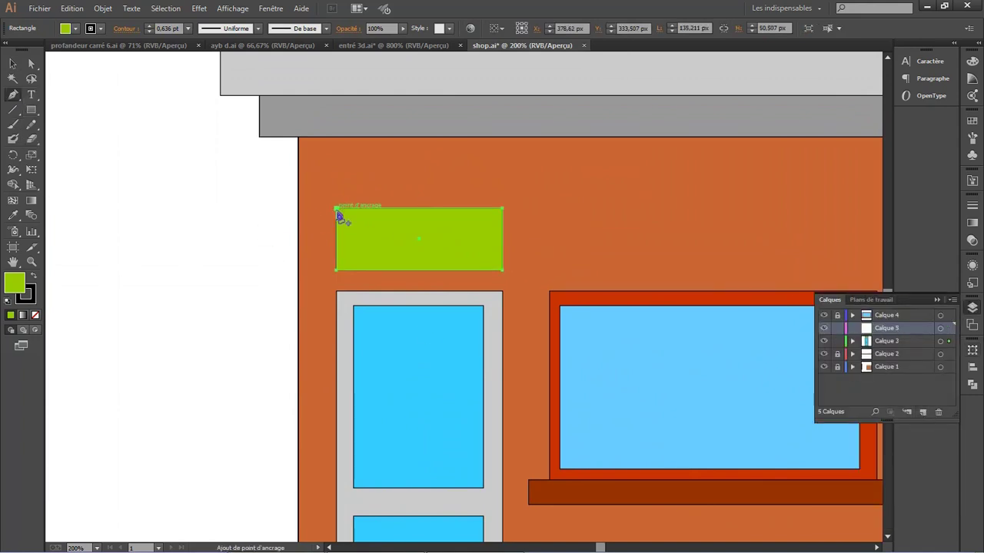
left_click(837, 340)
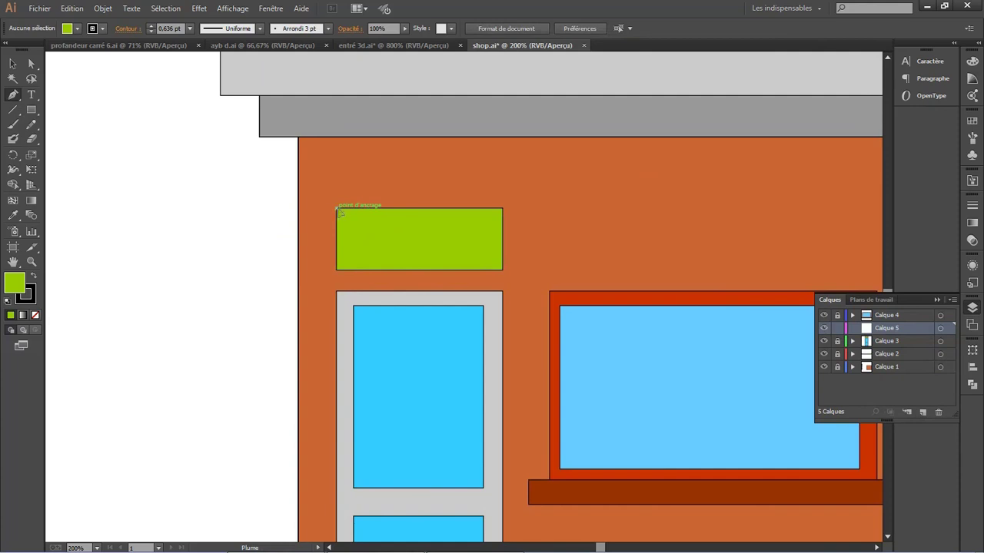
- Pen-draw angled bevel shapes along the sign's top and right edges
left_click(337, 209)
left_click(349, 223)
left_click(483, 223)
left_click(501, 209)
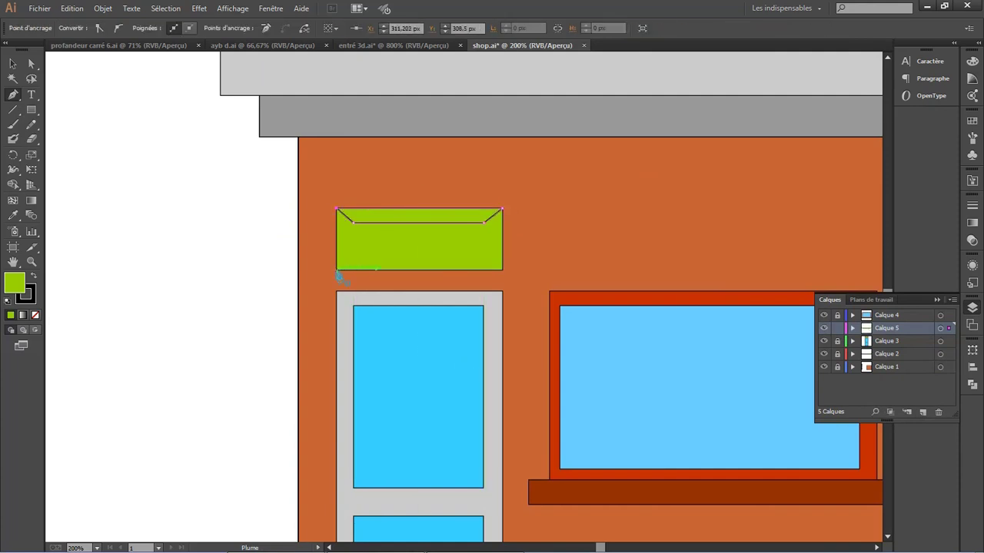
left_click(484, 223)
left_click(484, 254)
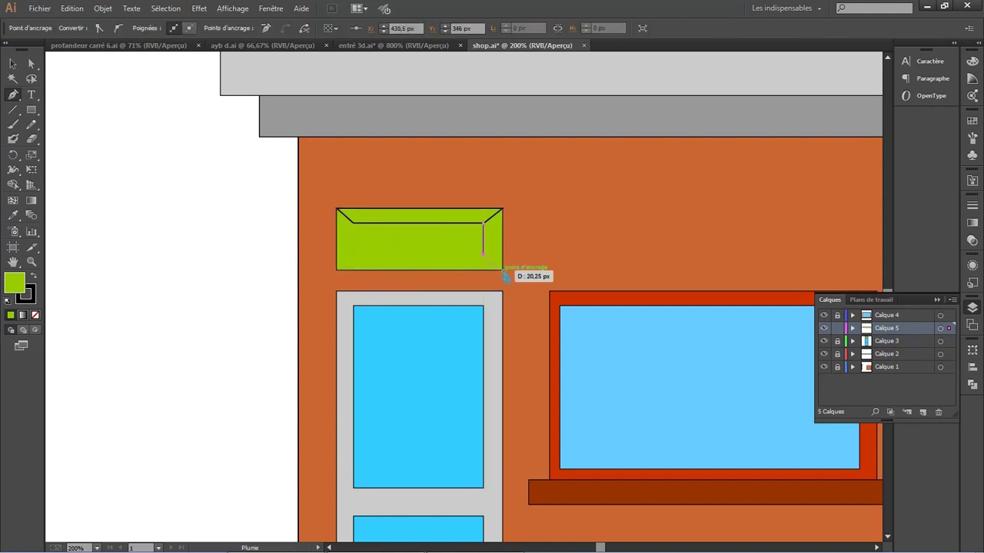
left_click(502, 269)
left_click(502, 209)
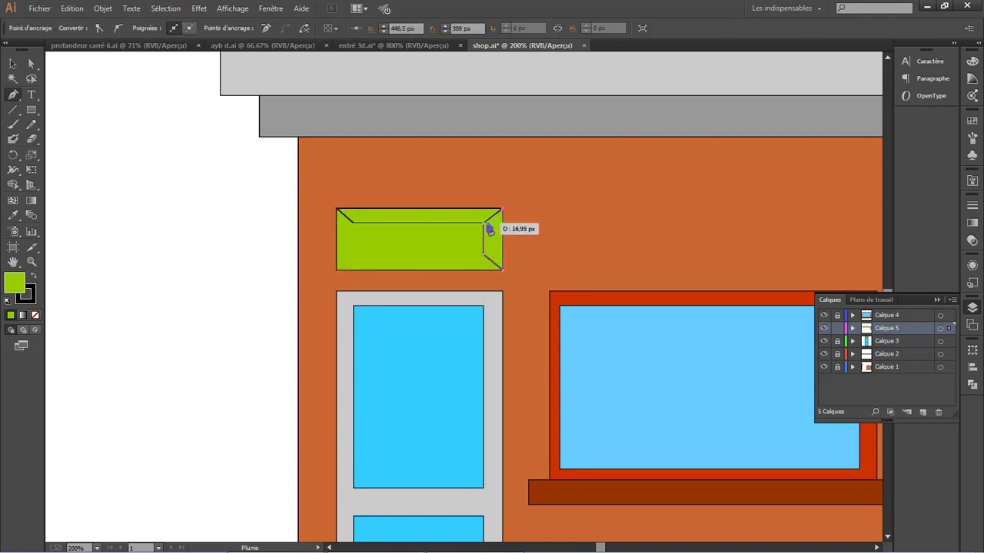
- Copy the top bevel to the sign's bottom edge and reflect it vertically
key("v")
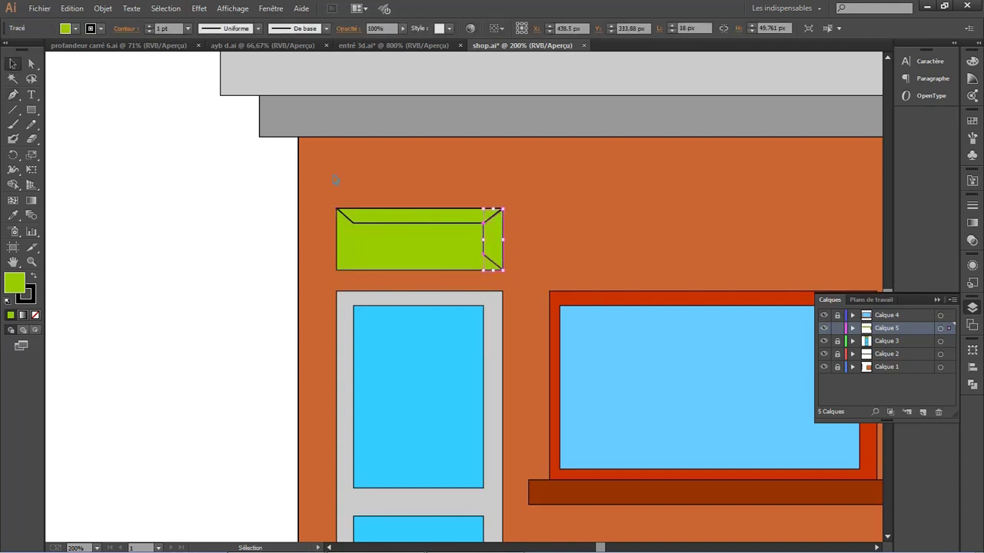
left_click_drag(382, 220, 383, 267)
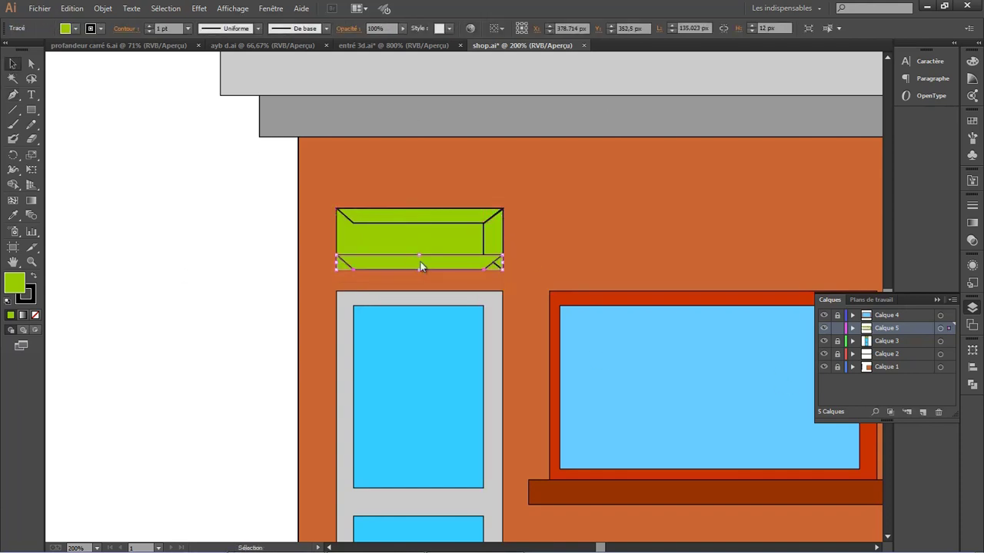
right_click(421, 263)
left_click(637, 419)
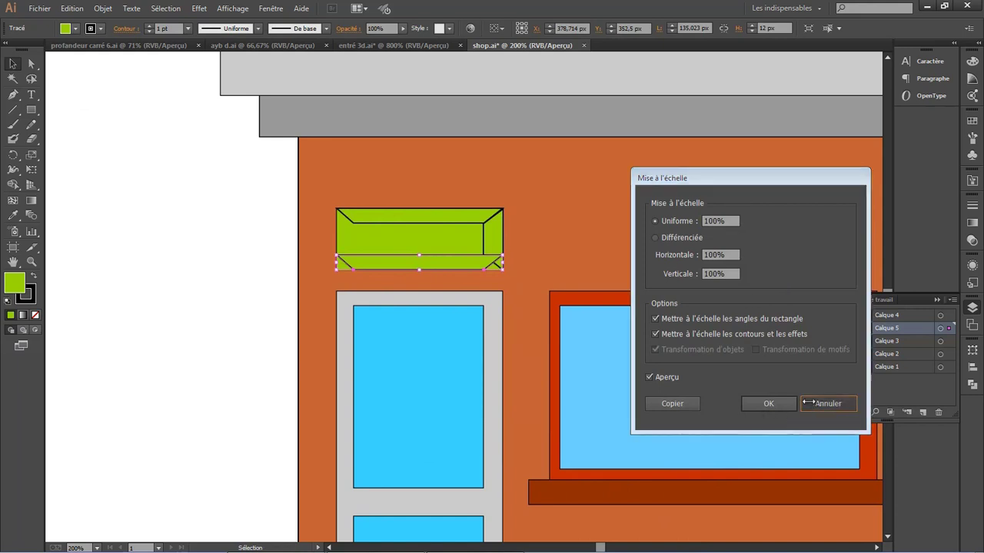
left_click(824, 405)
right_click(415, 264)
left_click(582, 469)
left_click(773, 513)
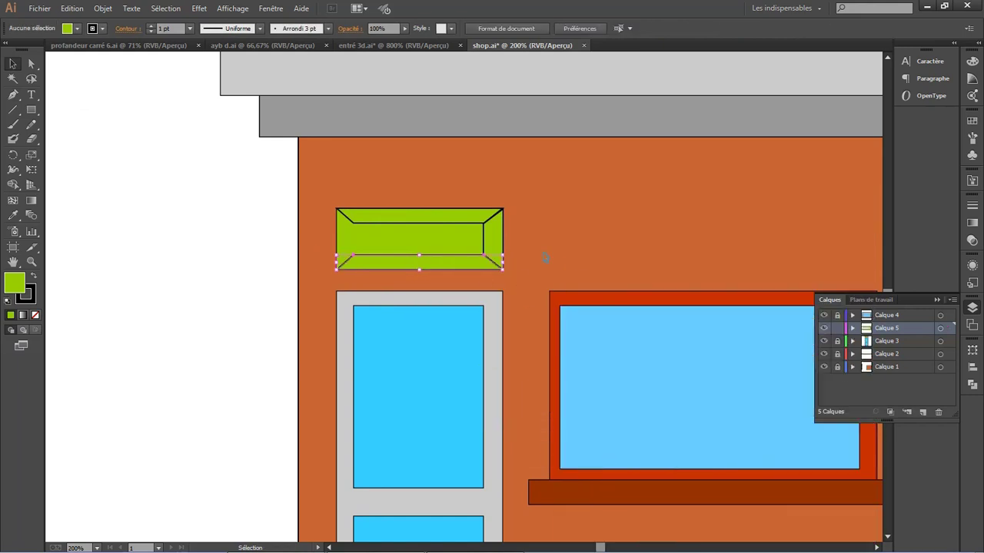
- Duplicate the right bevel piece and reflect it across the vertical axis for the left side
scroll(459, 272, "up", 3)
scroll(507, 315, "down", 1)
left_click(530, 269)
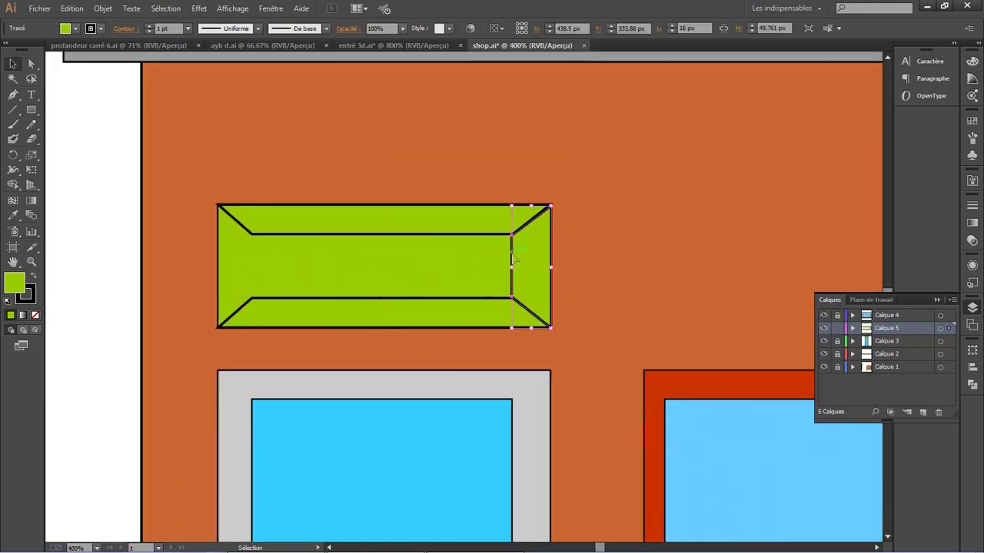
mouse_move(528, 263)
left_mouse_down()
mouse_move(461, 292)
mouse_move(235, 291)
left_mouse_up()
right_click(239, 233)
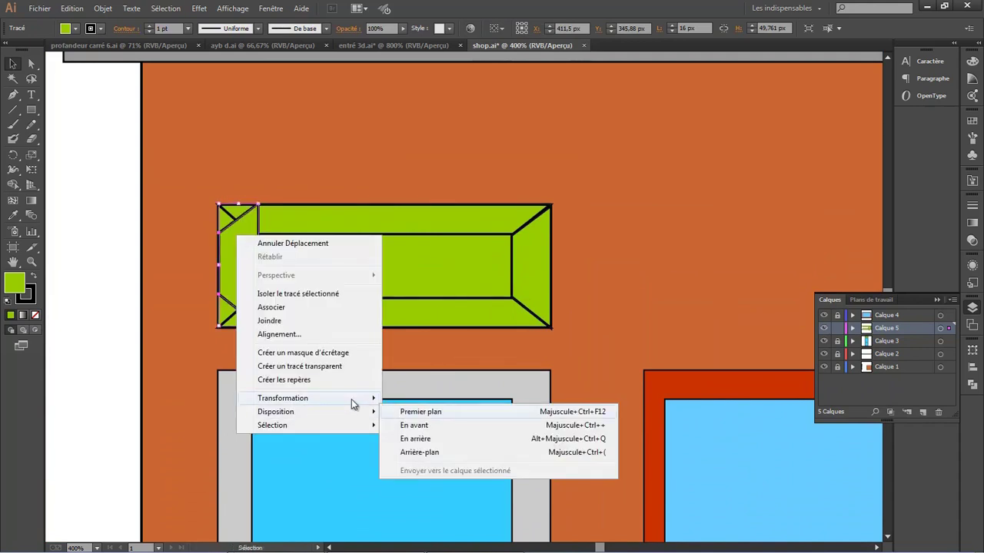
left_click(415, 450)
left_click(679, 385)
left_click(772, 512)
- Nudge the left and right end pieces into alignment with the frame
left_click(109, 187)
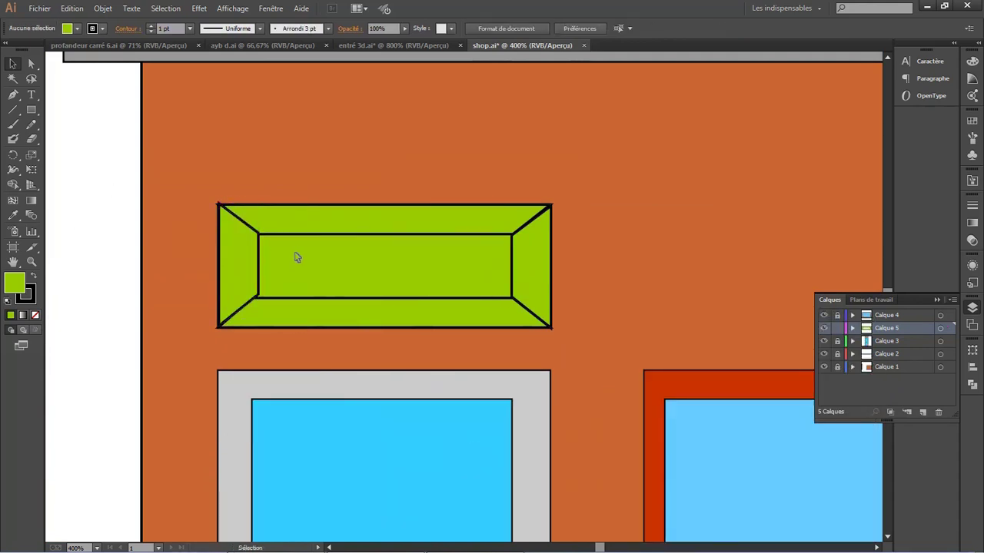
left_click(222, 265)
left_click_drag(223, 266, 238, 268)
left_click(621, 268)
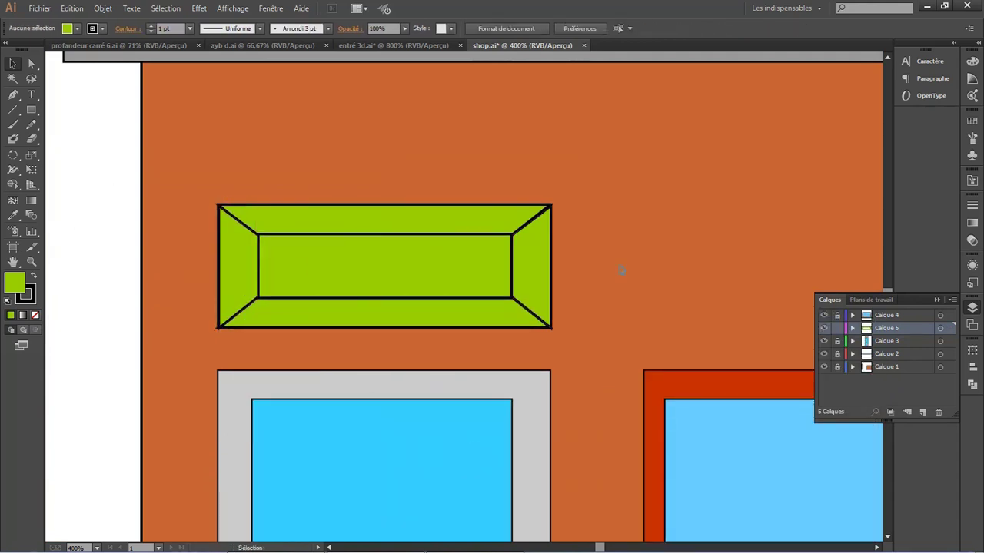
left_click(536, 284)
left_click_drag(536, 284, 534, 281)
left_click(321, 271)
- Fill the inner sign rectangle with a teal colour
left_click(435, 255)
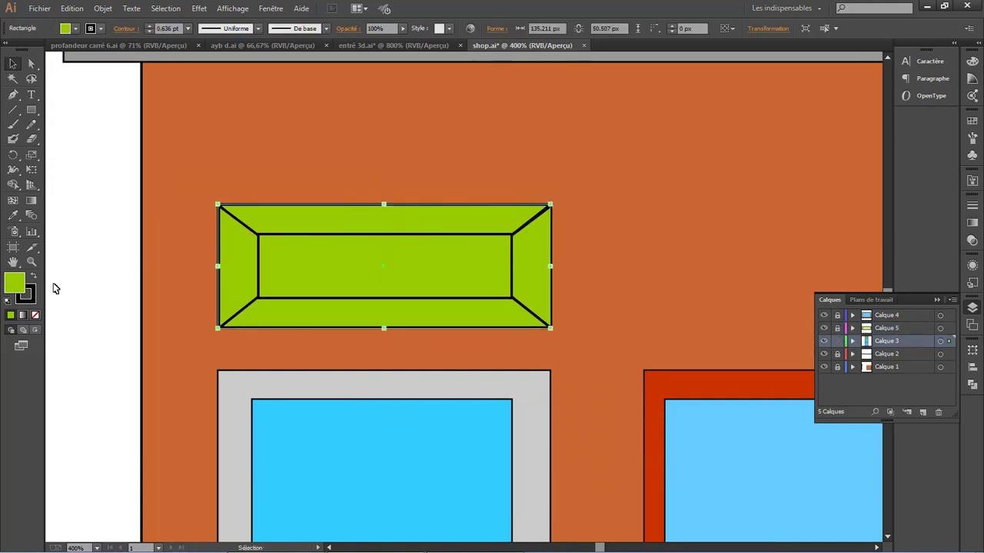
double_click(10, 286)
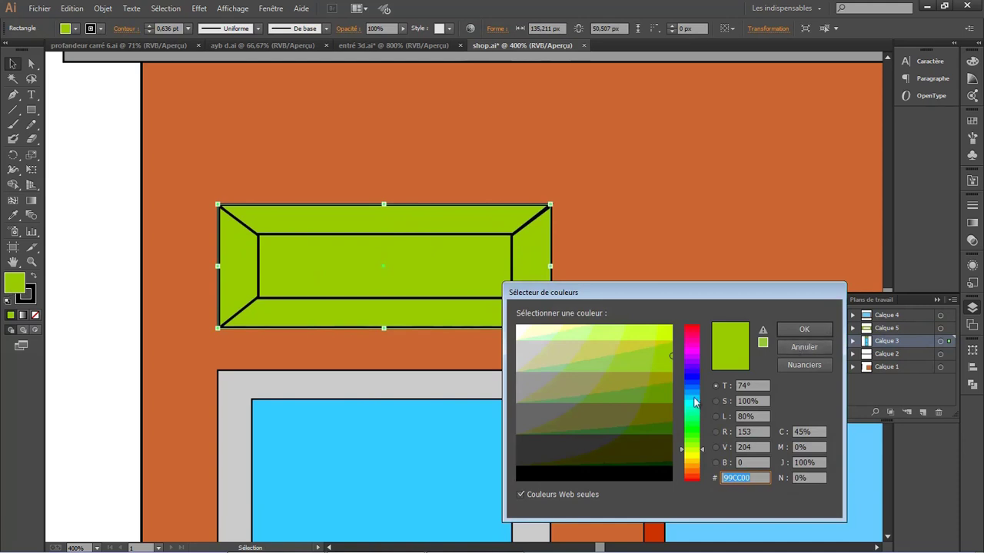
left_click(694, 401)
left_click(804, 329)
- Copy the door glass's light blue hex and apply #33CCFF to the inner rectangle
left_click(378, 461)
double_click(10, 287)
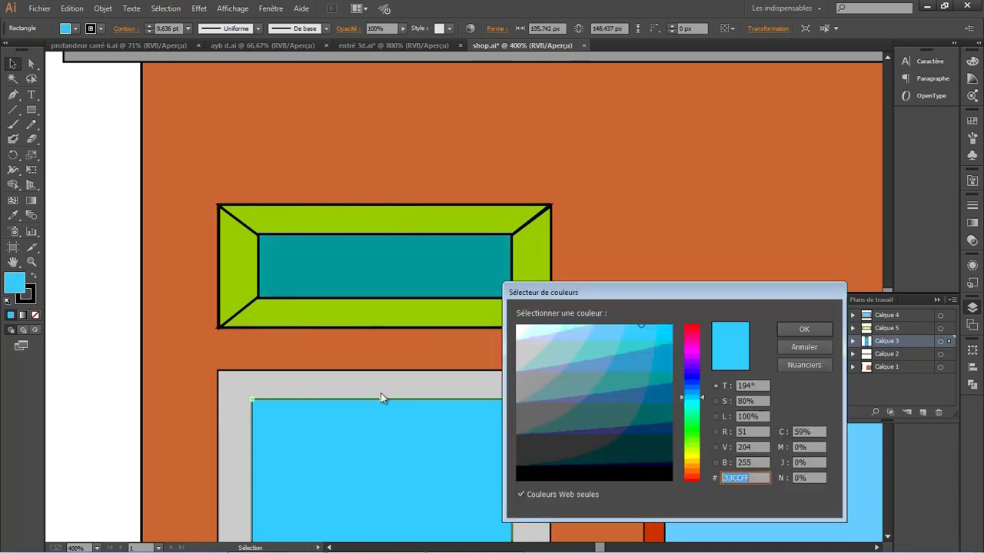
right_click(736, 478)
left_click(799, 351)
left_click(383, 266)
double_click(10, 286)
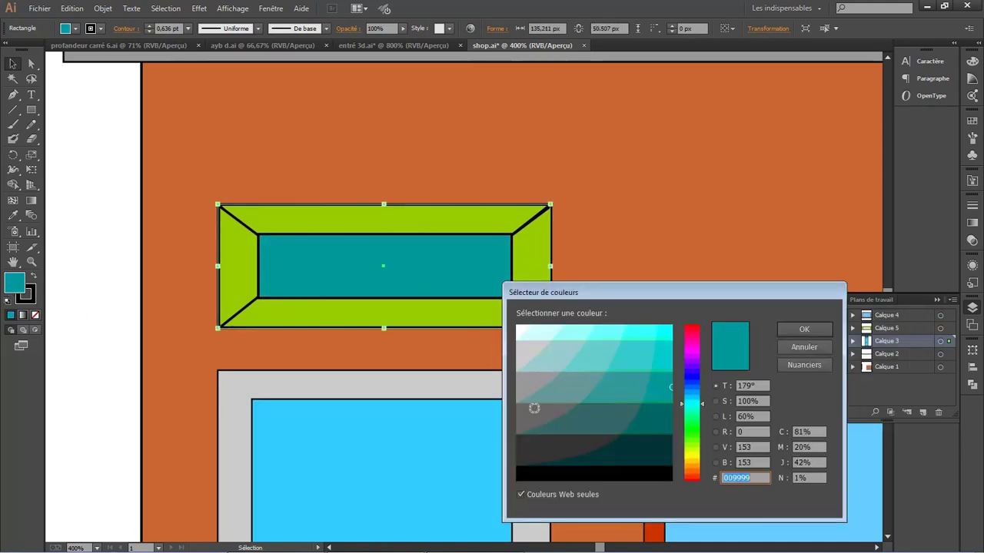
right_click(736, 479)
left_click(769, 355)
left_click(804, 328)
key("ctrl+shift+a")
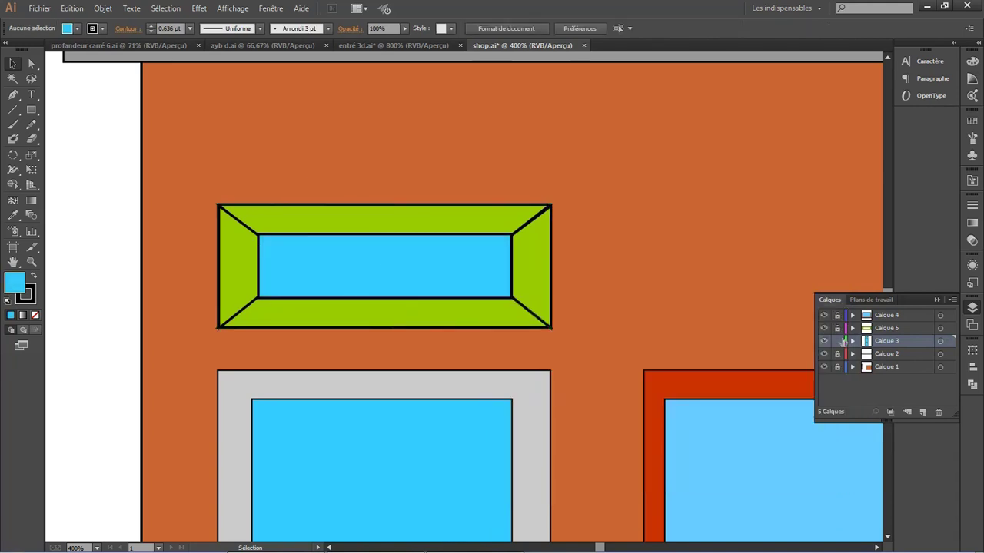
- Unlock the frame layer, select the four bevel pieces, and set their stroke to None
left_click(837, 328)
left_click(303, 210)
left_click(241, 268, "shift")
left_click(377, 318, "shift")
left_click(530, 265, "shift")
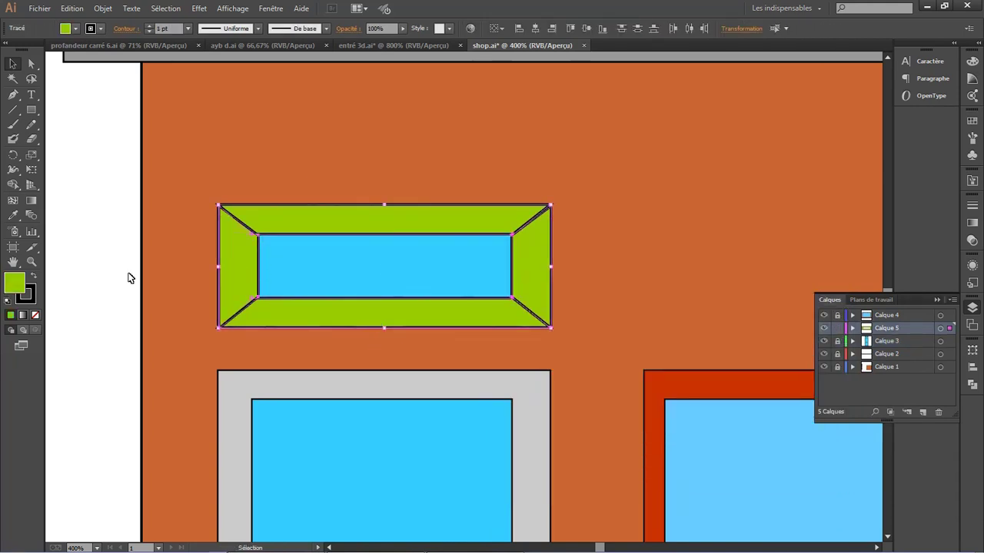
double_click(31, 300)
key("Escape")
left_click(34, 315)
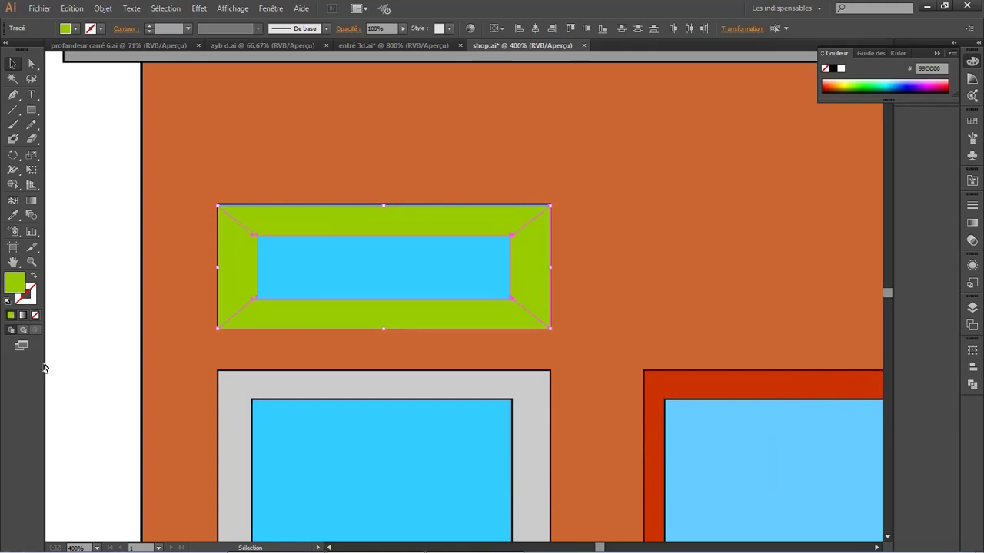
- Fill the bevel pieces with dark maroon #660000
double_click(21, 290)
left_click_drag(689, 462, 689, 481)
left_click(659, 461)
key("Return")
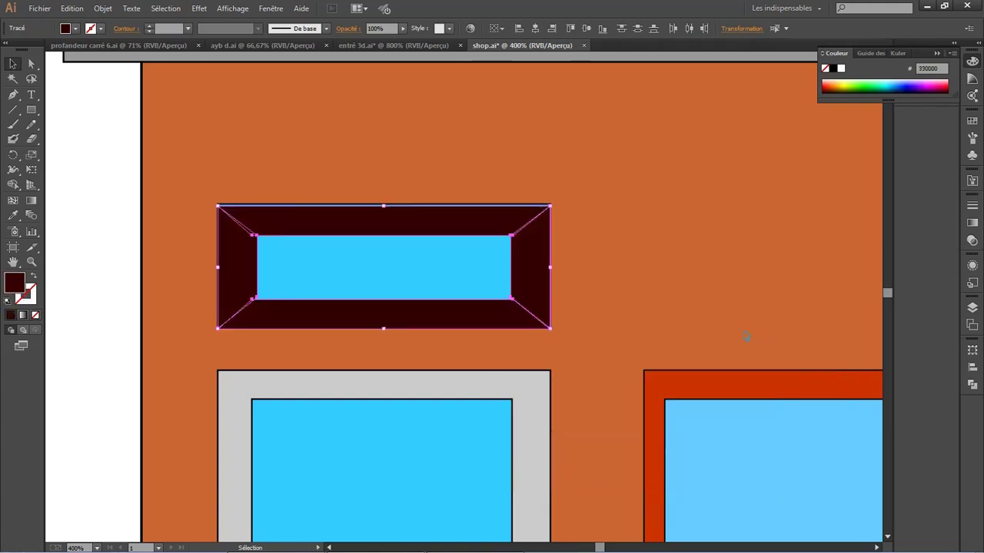
double_click(13, 283)
left_click(659, 421)
key("Return")
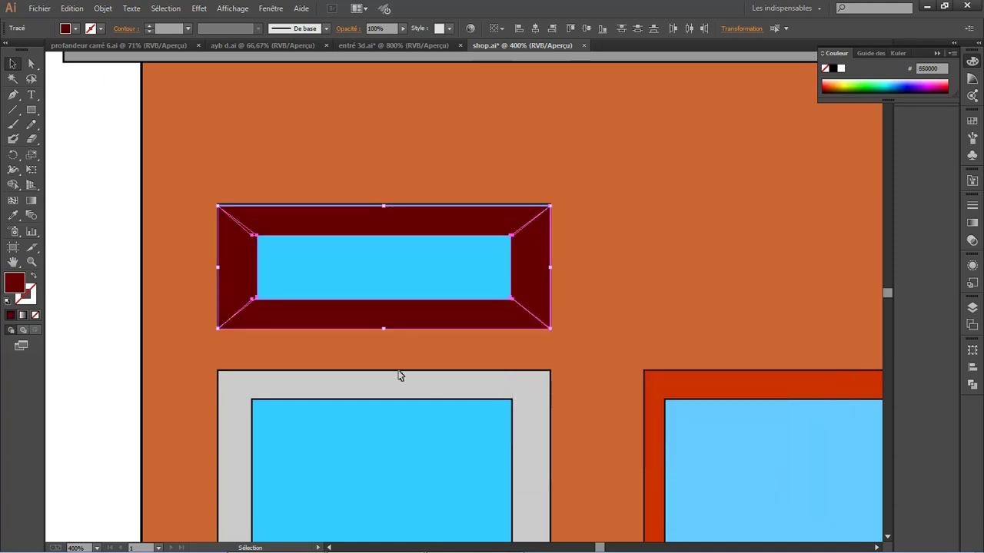
key("ctrl+shift+a")
- Fill the left trapezoid of the frame with a dark-to-light brown linear gradient
scroll(230, 368, "down", 3)
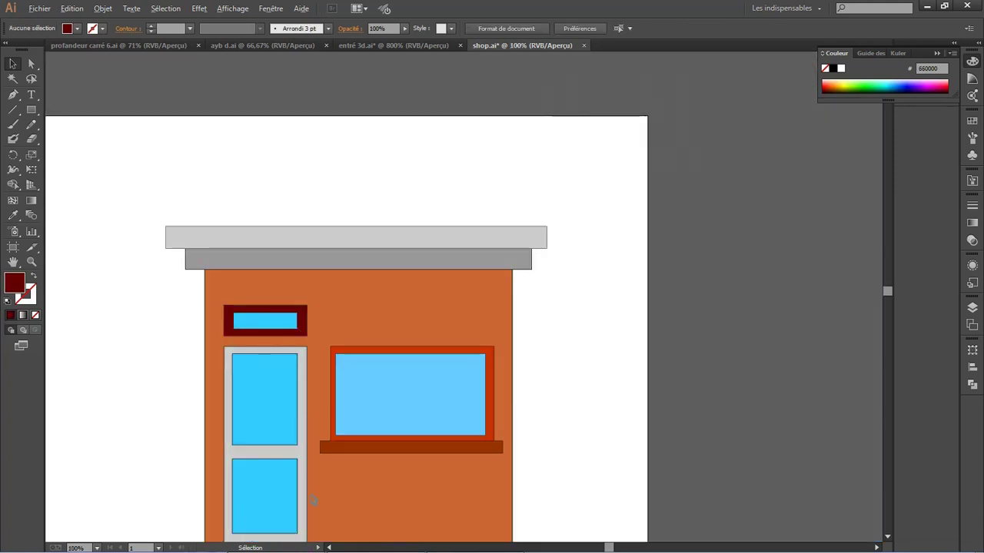
scroll(231, 369, "down", 1)
scroll(150, 279, "up", 5)
left_click(151, 279)
left_click(22, 315)
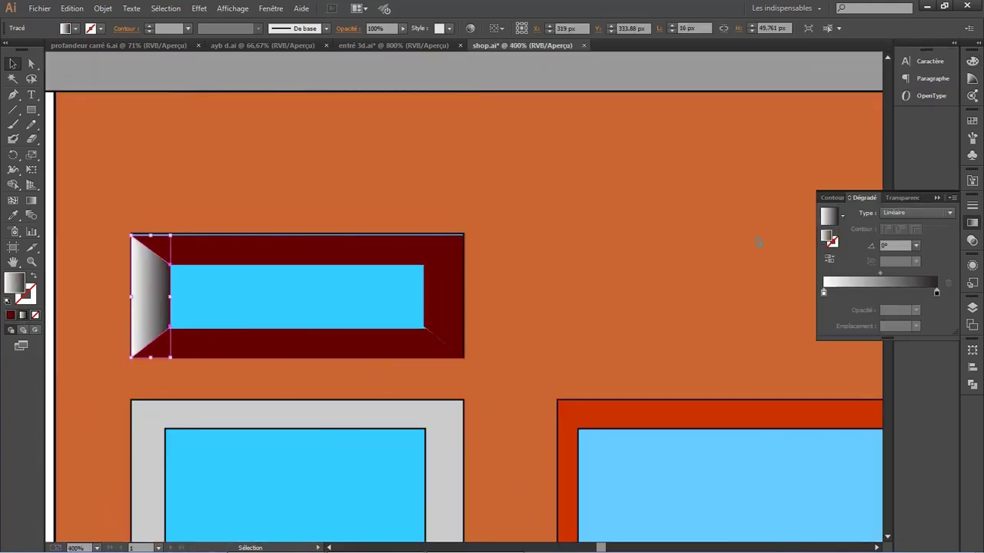
double_click(824, 294)
left_click(813, 349)
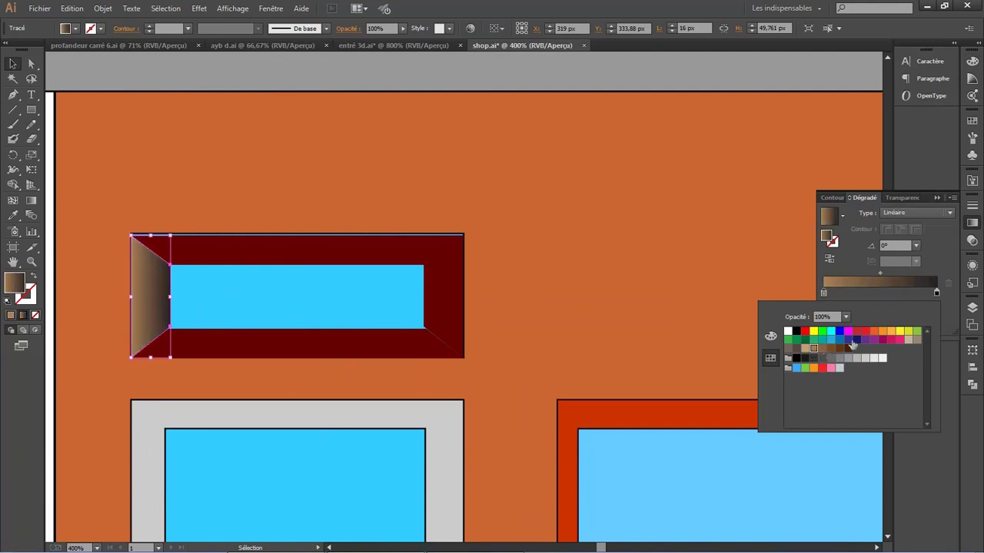
left_click(831, 350)
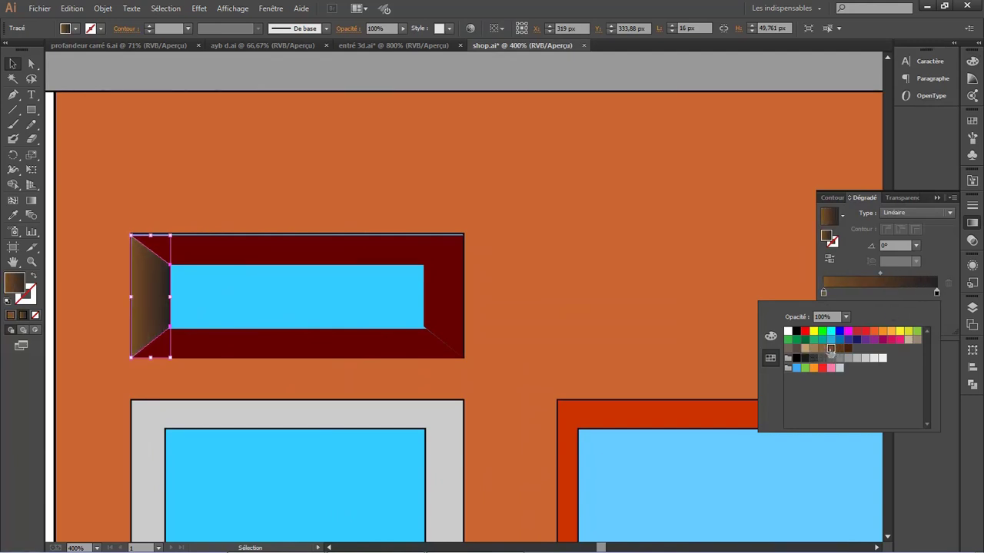
left_click(894, 265)
- Apply the brown gradient to the right, top and bottom trapezoids, reversing the right one's direction
left_click(442, 290)
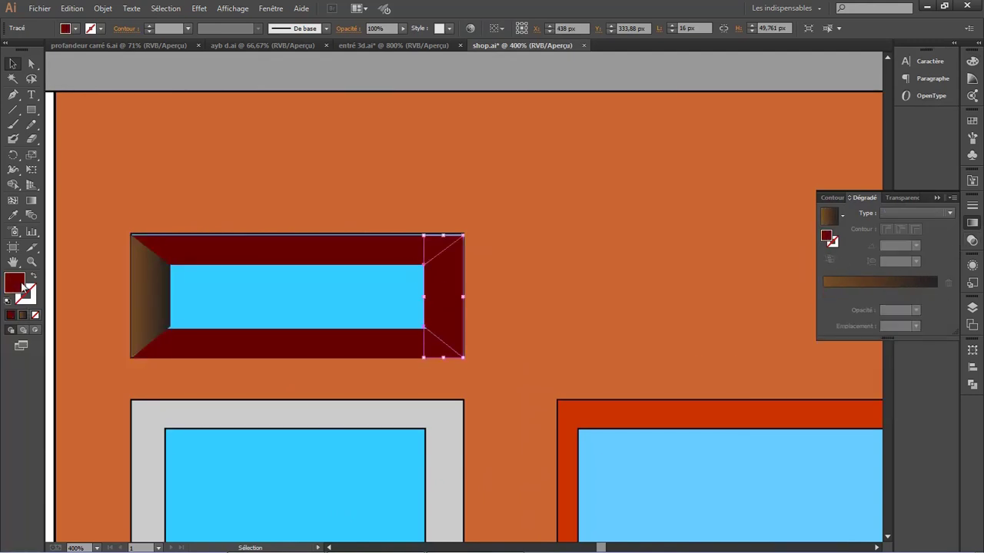
key("period")
left_click_drag(937, 292, 792, 296)
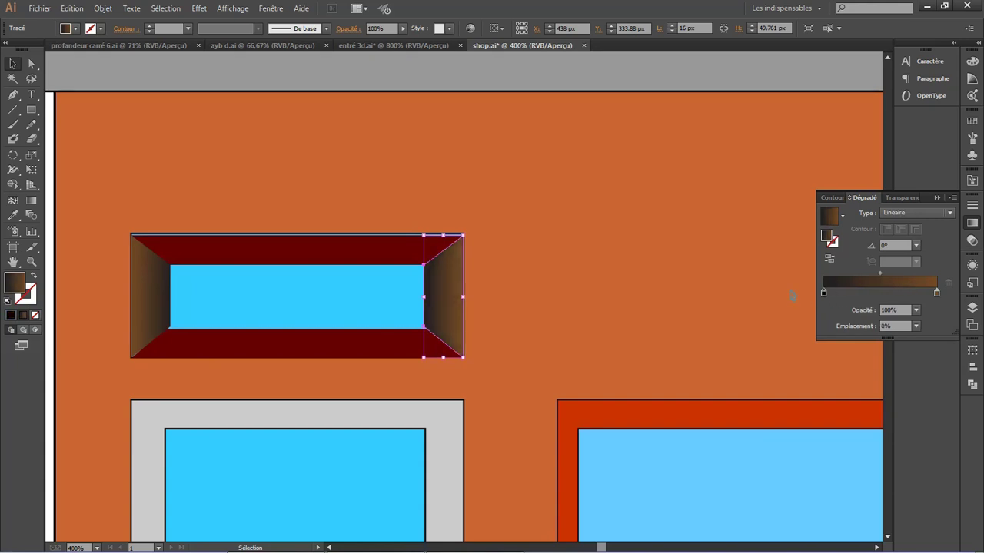
left_click(314, 261)
left_click(21, 316)
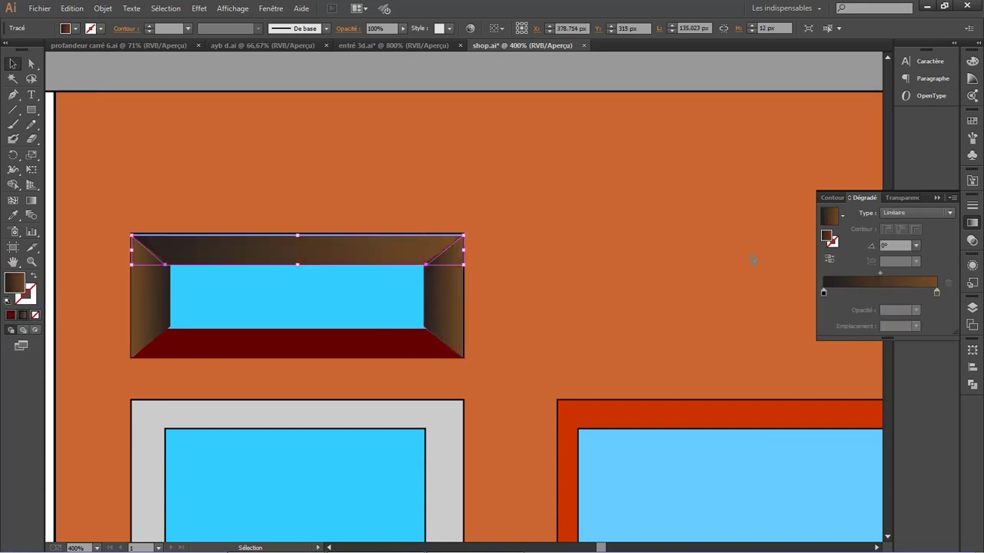
left_click_drag(935, 292, 893, 293)
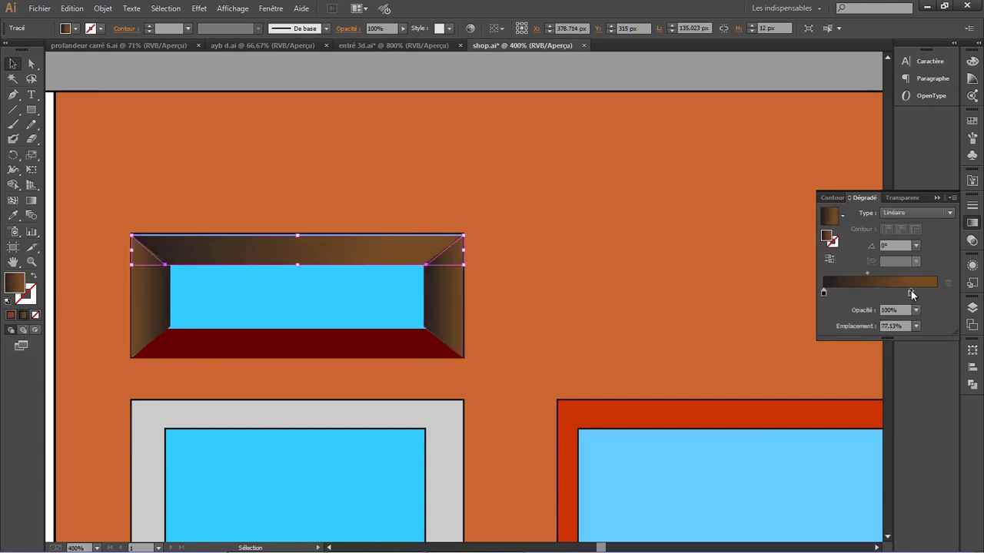
left_click(292, 345)
left_click(22, 315)
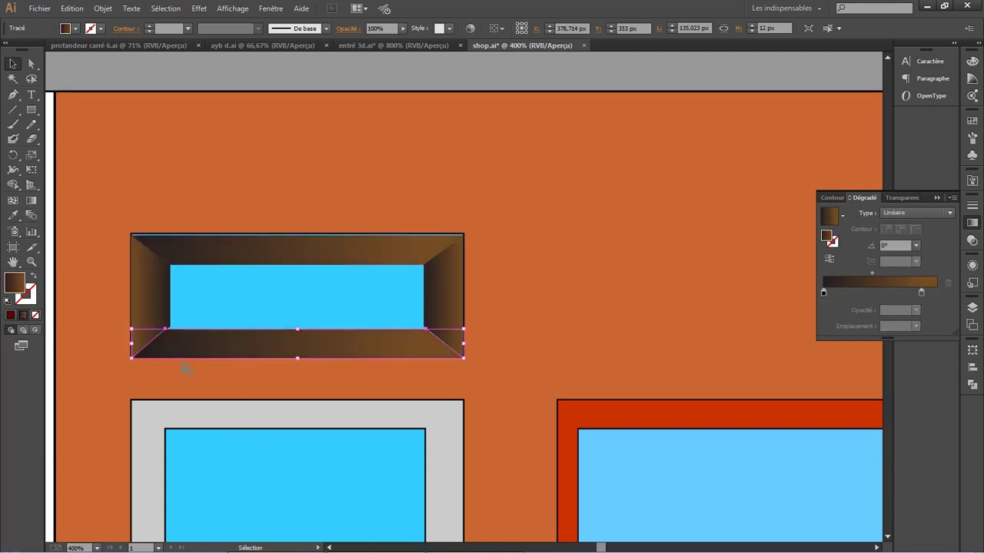
- Lighten the right trapezoid's gradient start to tan brown and tighten its spread
left_click(450, 287)
left_click(823, 293)
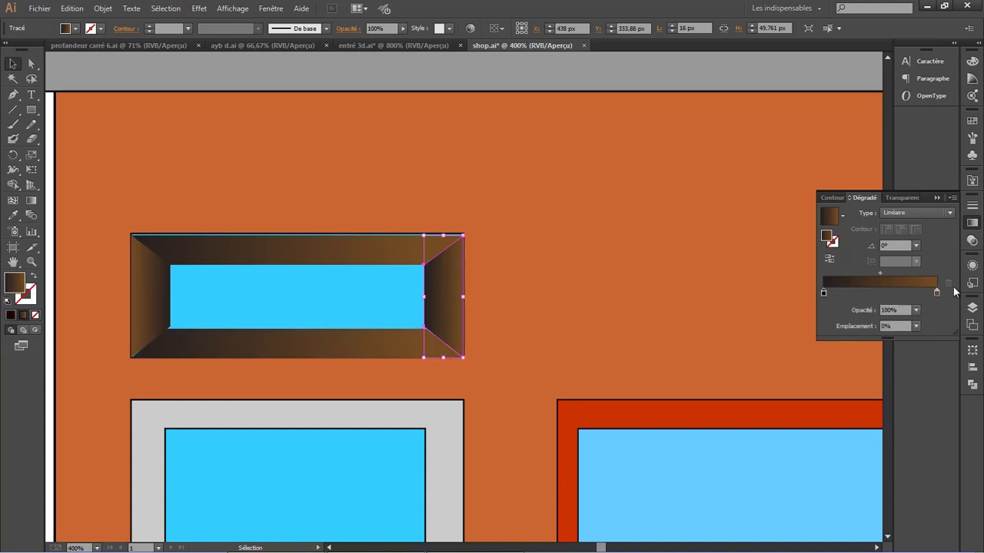
double_click(823, 294)
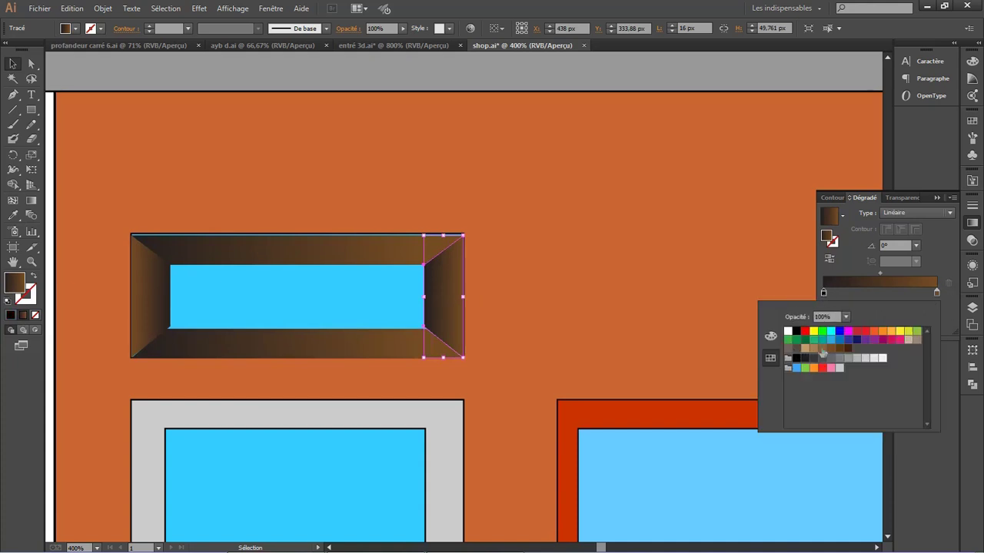
left_click(822, 350)
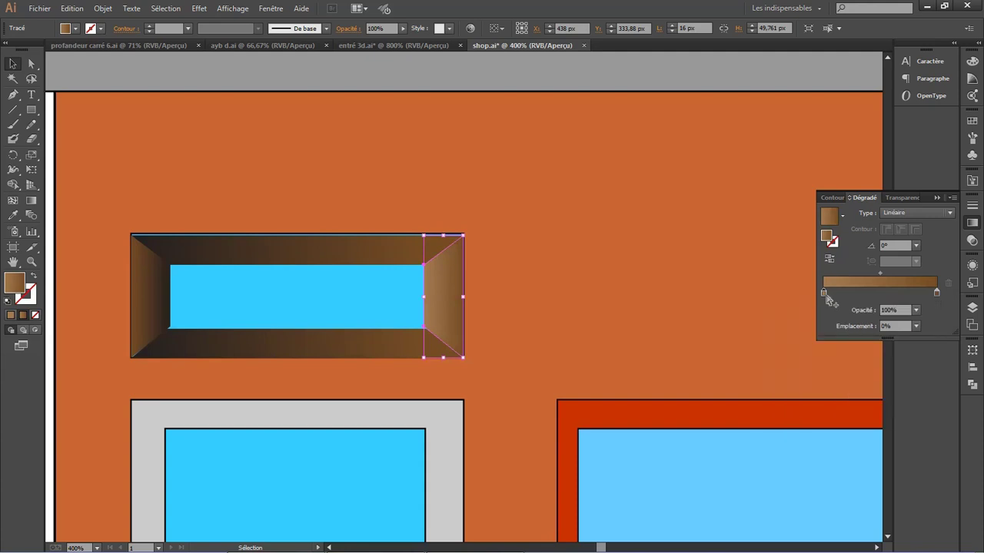
left_click_drag(936, 293, 911, 293)
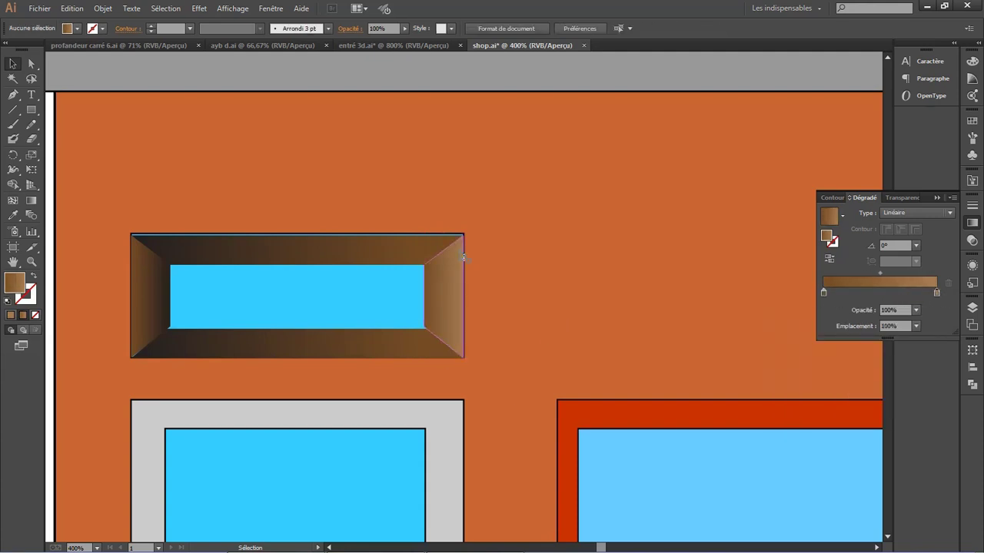
scroll(461, 253, "down", 1)
- Realign the top piece's top-left, inner and bottom-left corner points onto the glass and frame
left_click(374, 234)
scroll(132, 230, "up", 1)
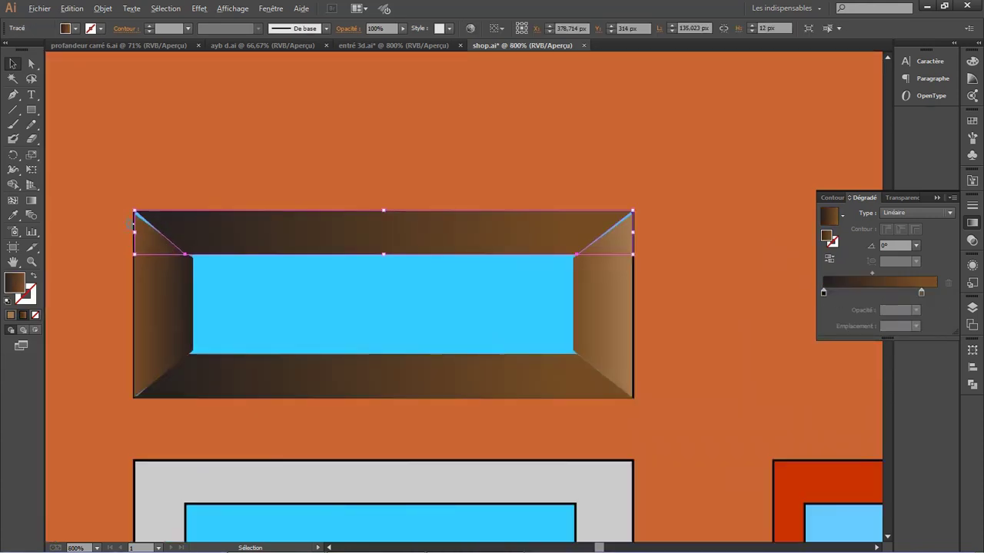
scroll(132, 230, "up", 3)
key("a")
left_click_drag(151, 188, 151, 186)
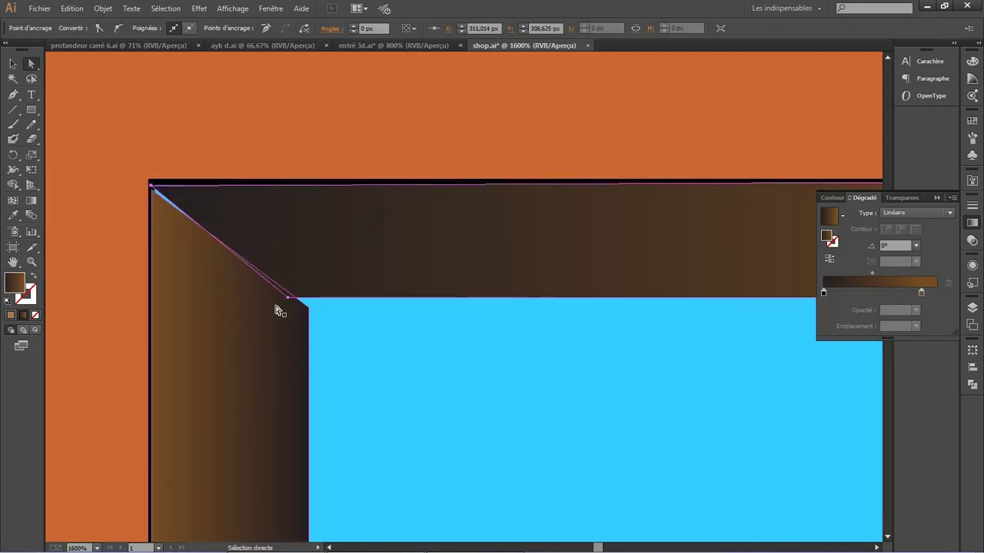
left_click_drag(288, 297, 308, 307)
left_click_drag(154, 190, 153, 185)
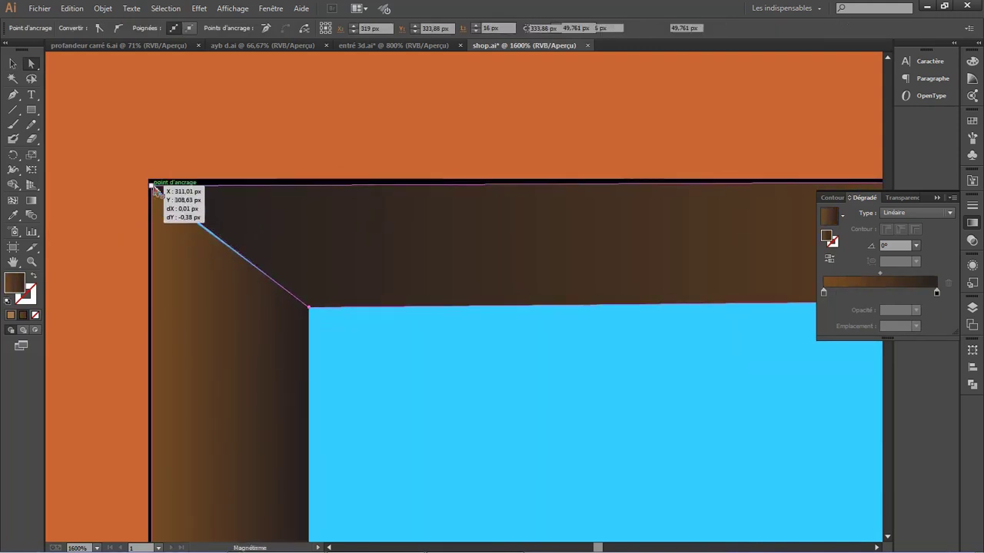
scroll(428, 218, "down", 3)
scroll(379, 330, "up", 3)
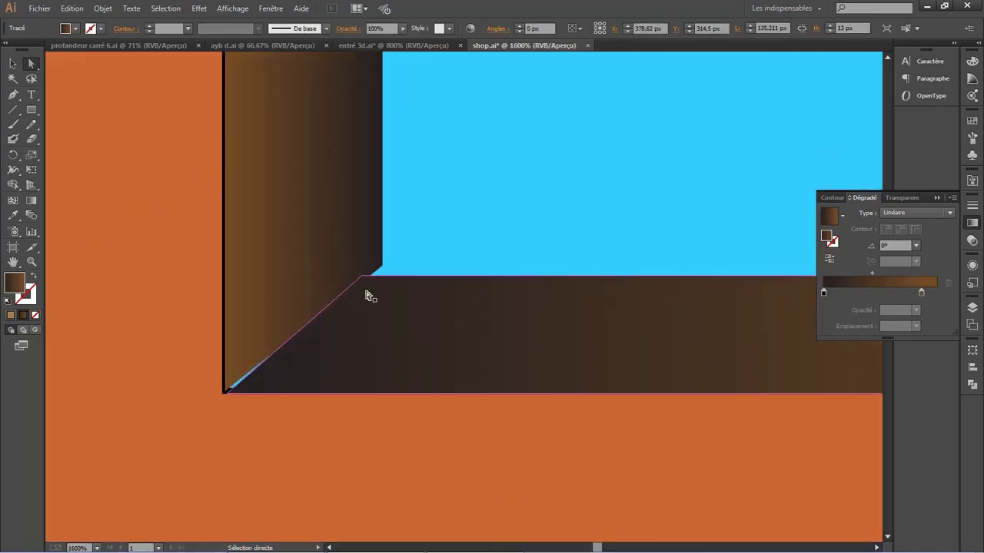
left_click_drag(360, 278, 382, 266)
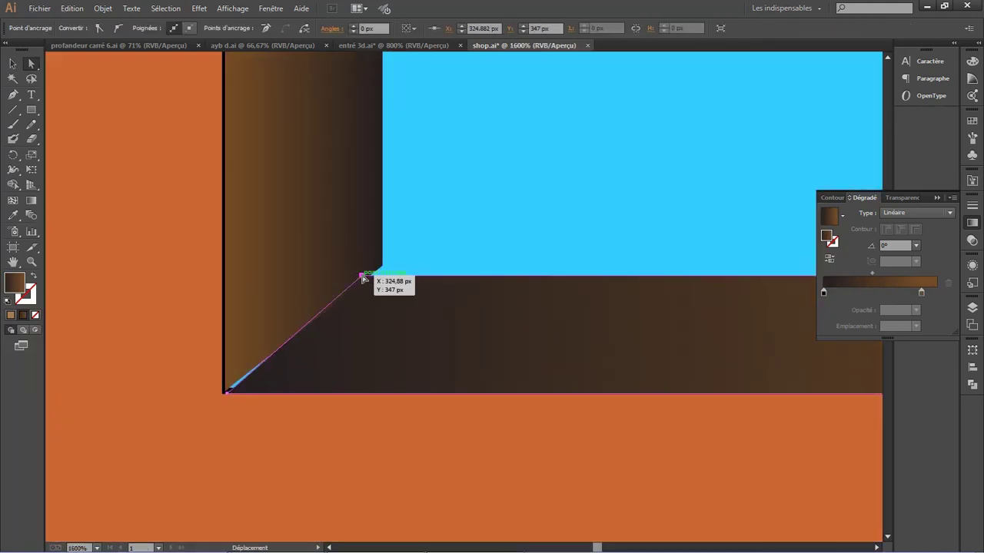
left_click(227, 392)
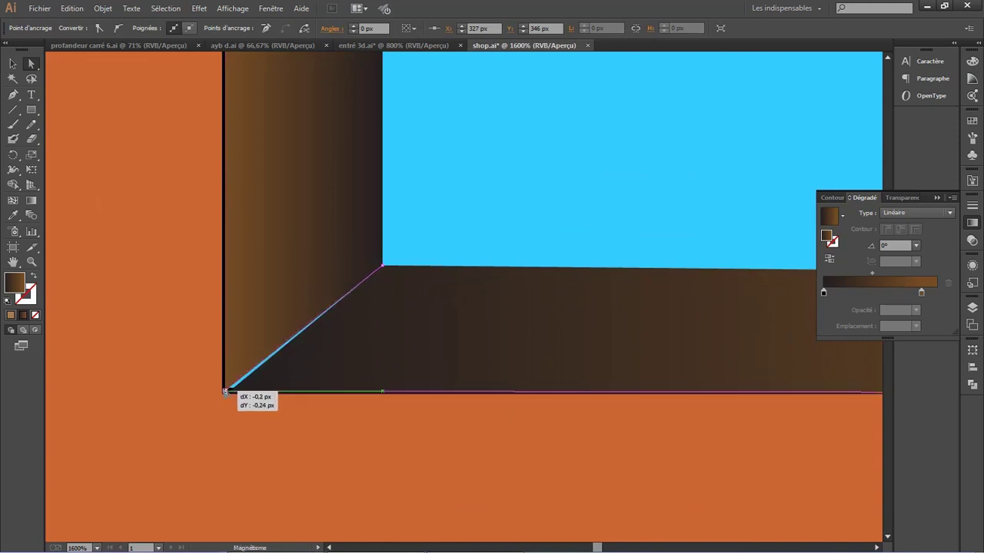
scroll(227, 399, "up", 4)
left_click_drag(224, 348, 220, 339)
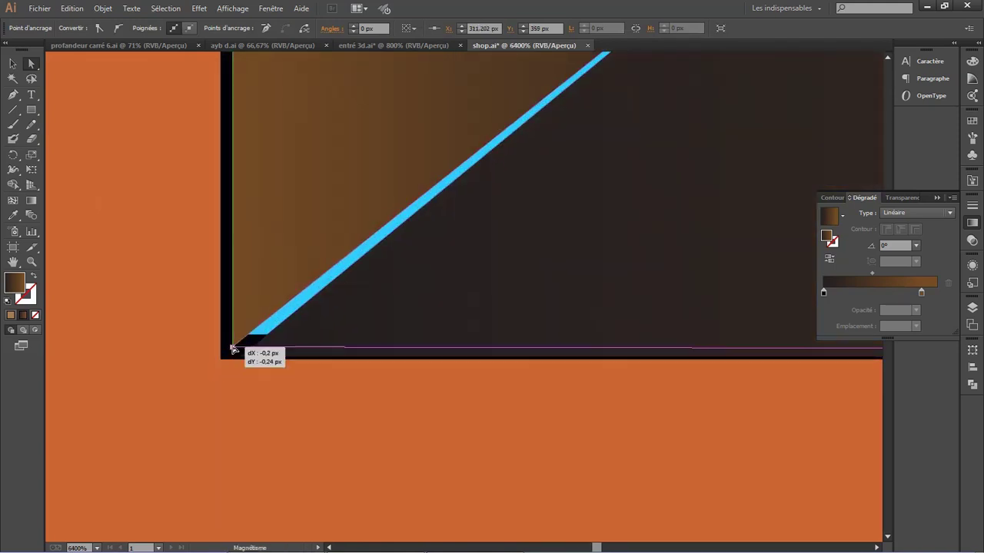
- Snap the inner corner onto the glass corner and nudge the outer top-right corner into place
scroll(562, 259, "down", 3)
scroll(561, 259, "down", 2)
scroll(590, 382, "up", 2)
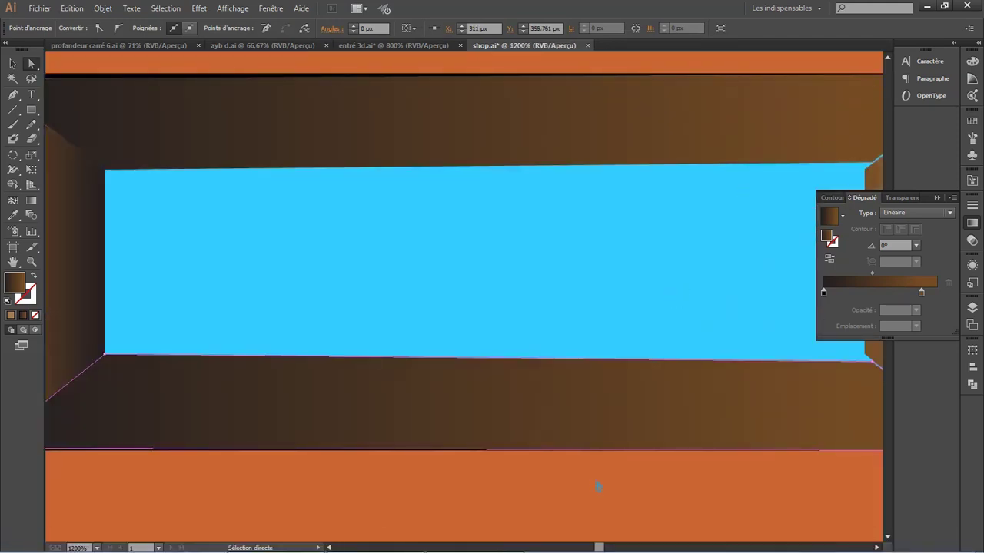
scroll(597, 483, "down", 2)
scroll(654, 461, "down", 4)
scroll(719, 443, "down", 4)
scroll(723, 453, "up", 5)
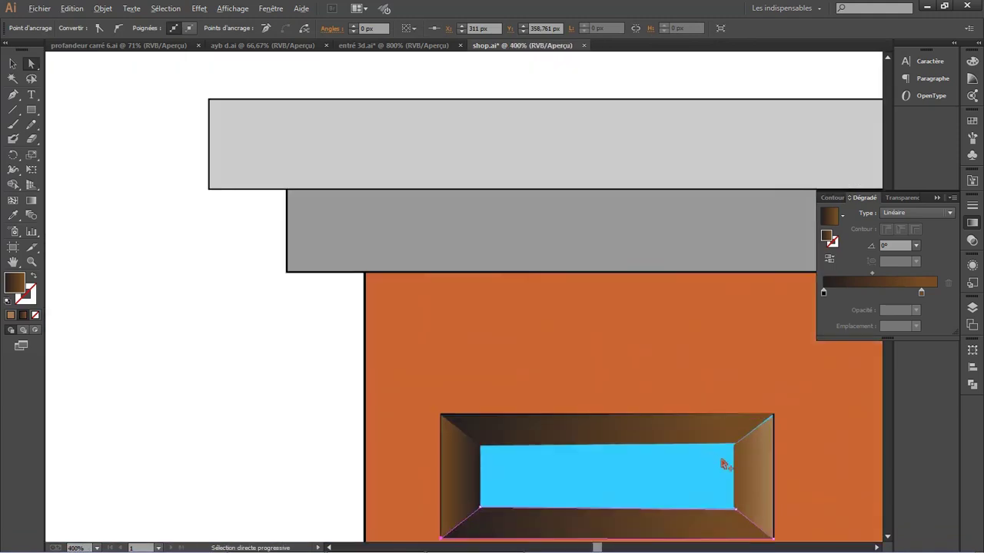
scroll(757, 408, "up", 3)
scroll(653, 376, "up", 1)
scroll(607, 364, "right", 2)
scroll(607, 365, "up", 1)
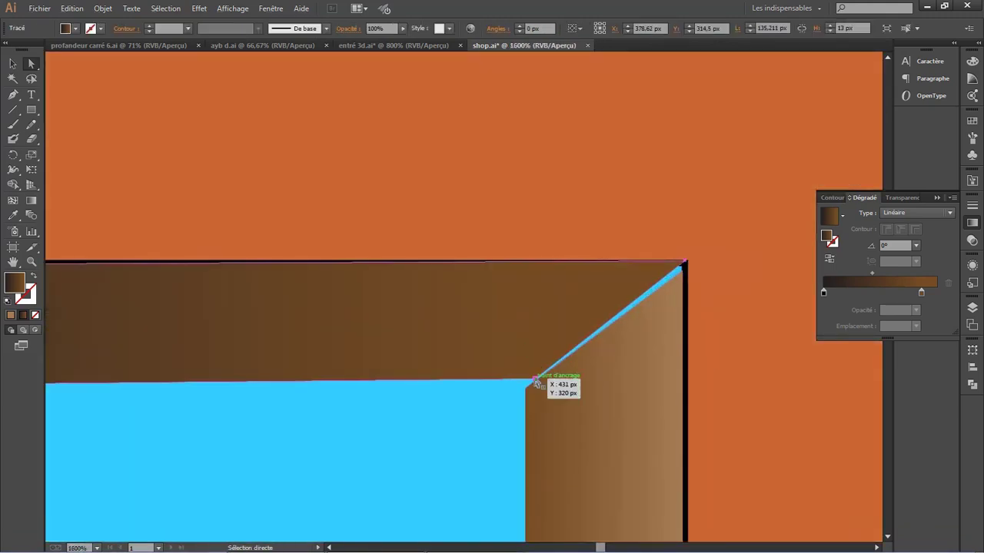
left_click(536, 380)
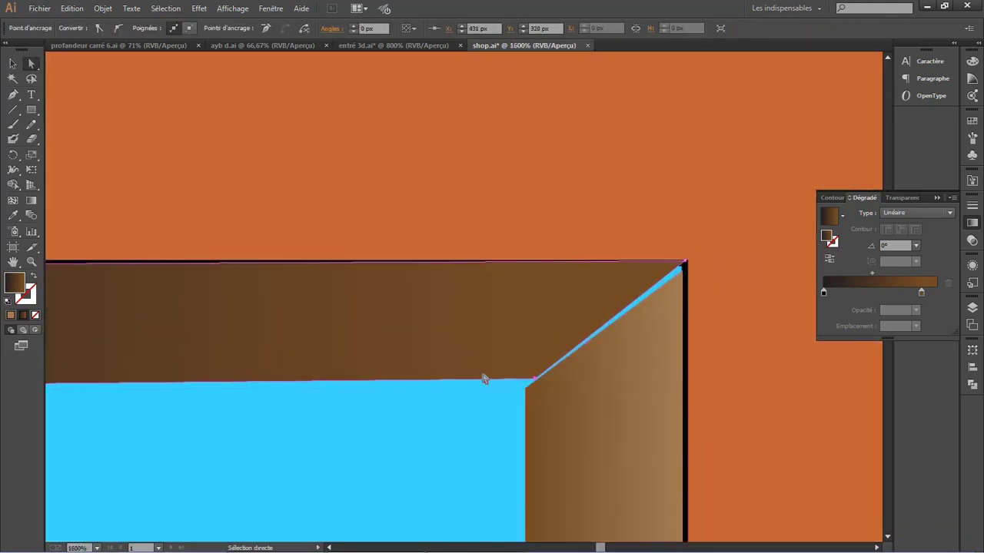
left_click_drag(536, 380, 526, 389)
left_click(684, 269)
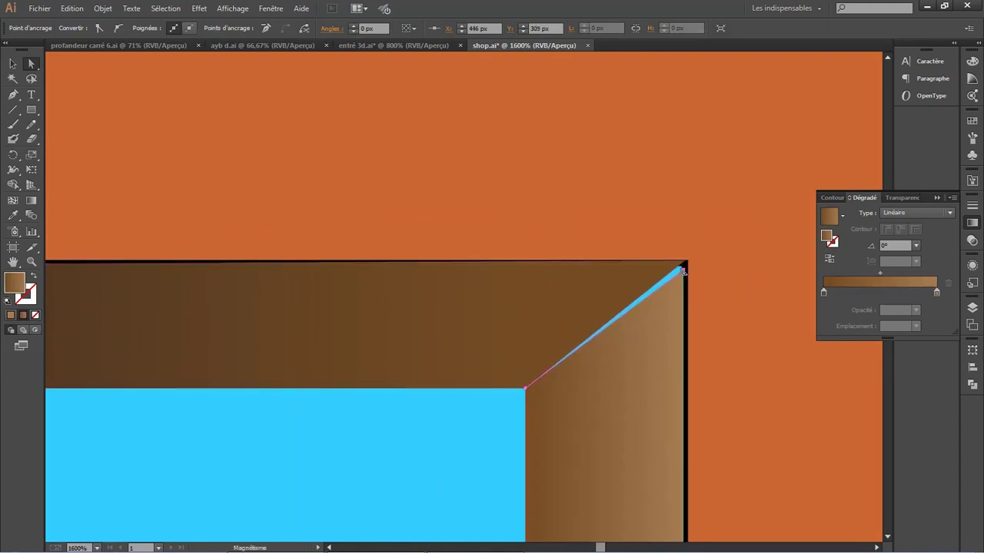
left_click_drag(684, 270, 686, 266)
scroll(685, 323, "down", 5)
scroll(684, 419, "up", 4)
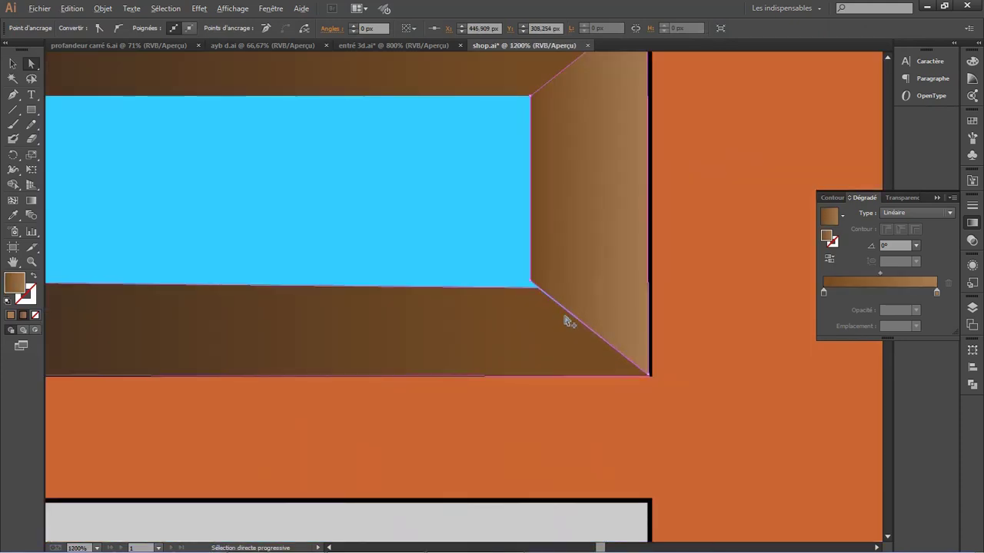
- Align the lower bevel face's inner, bottom-right and bottom-left corner points to close the gaps
left_click(536, 289, "ctrl")
key("a")
left_click_drag(537, 279, 531, 280)
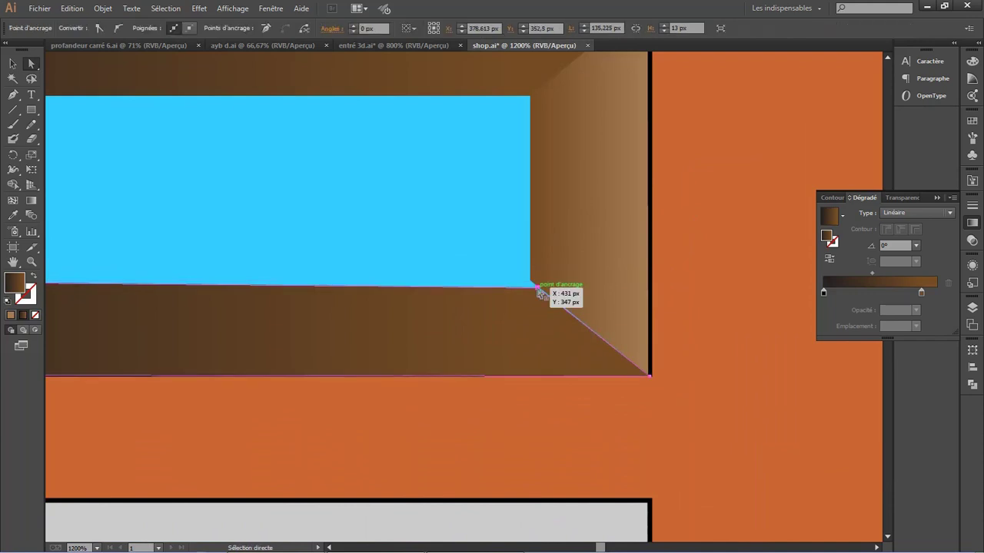
left_click(650, 375)
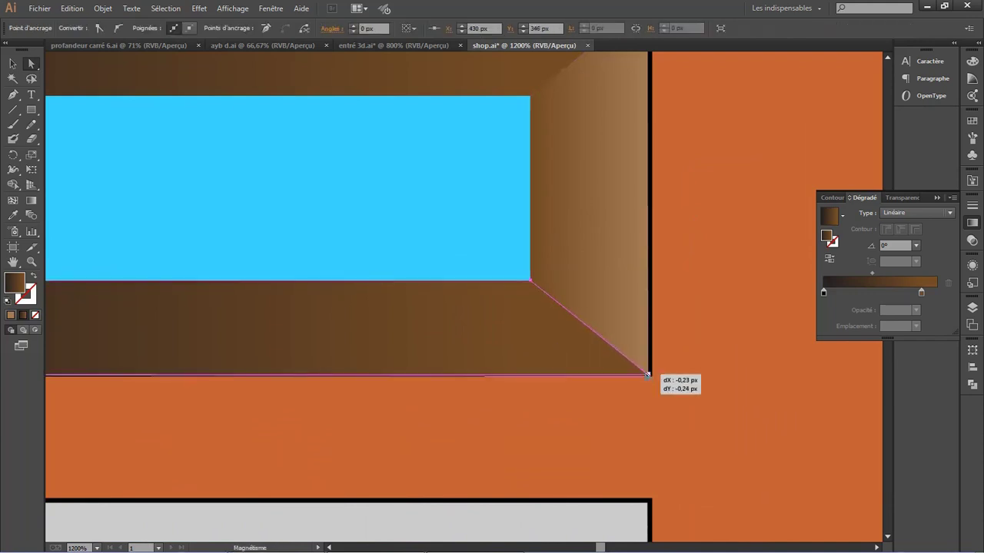
scroll(607, 373, "up", 5)
left_click_drag(556, 360, 555, 348)
scroll(479, 424, "down", 2)
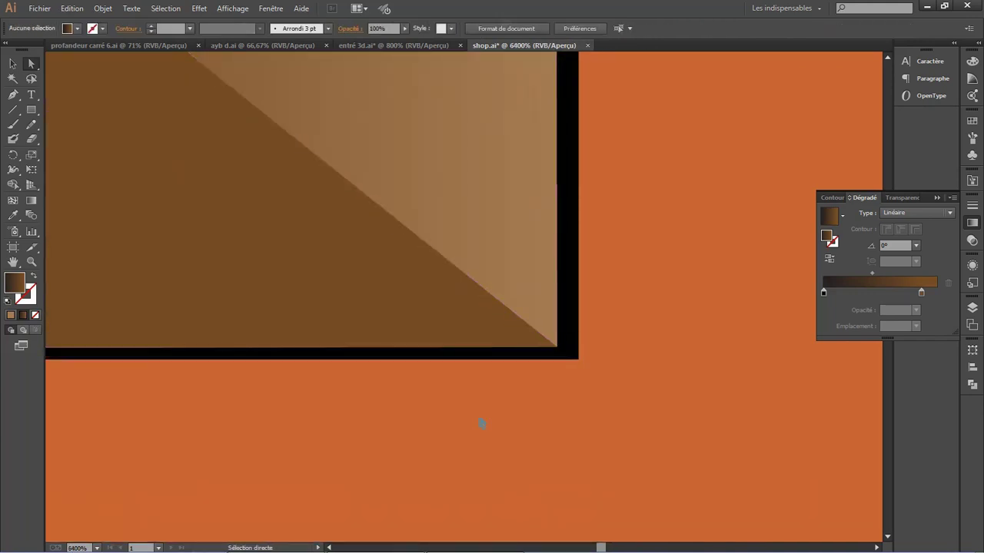
scroll(275, 277, "down", 7)
scroll(61, 297, "up", 4)
scroll(62, 297, "up", 2)
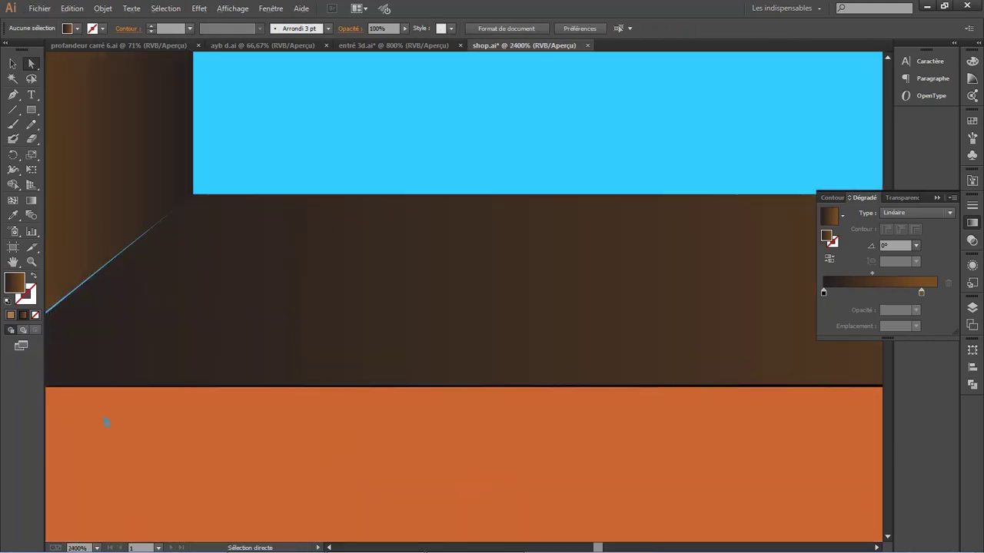
scroll(105, 417, "down", 2)
scroll(43, 466, "up", 1)
scroll(94, 464, "up", 3)
left_click_drag(94, 464, 84, 485)
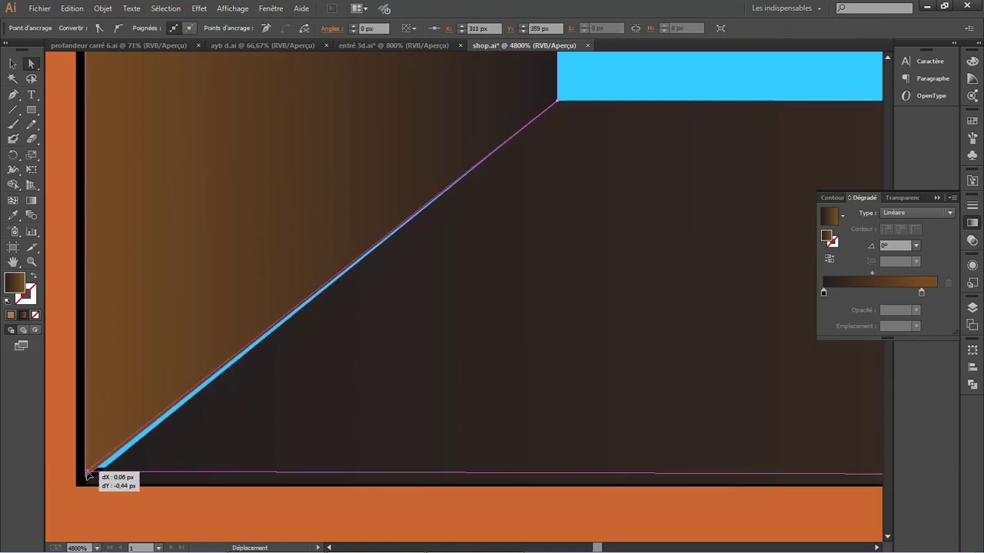
key("ctrl+shift+a")
- Adjust the frame's bottom-right corner point so it sits flush
scroll(369, 391, "down", 6)
scroll(674, 435, "down", 2)
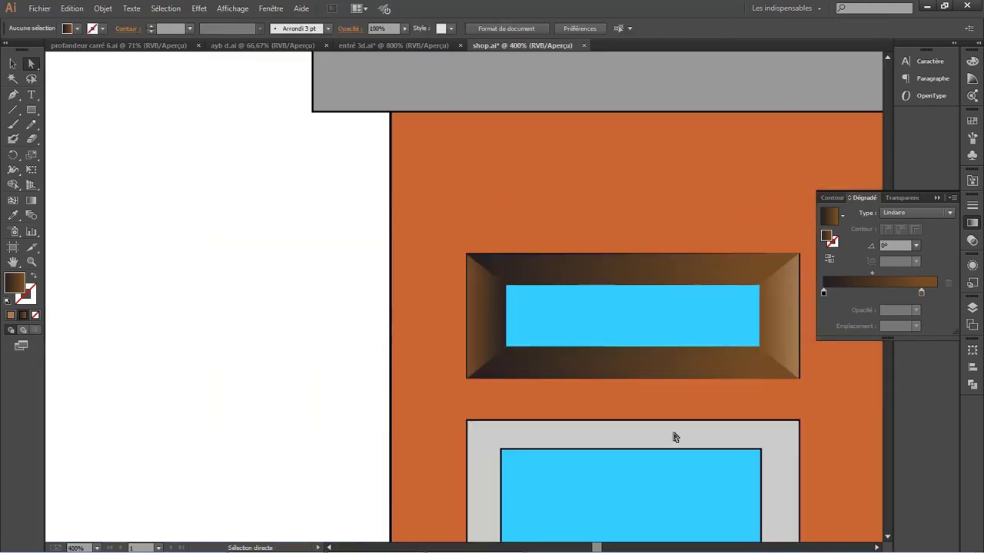
scroll(802, 385, "up", 5)
scroll(764, 437, "up", 3)
left_click(765, 446)
left_click_drag(765, 446, 766, 437)
- Save the document
scroll(734, 464, "down", 8)
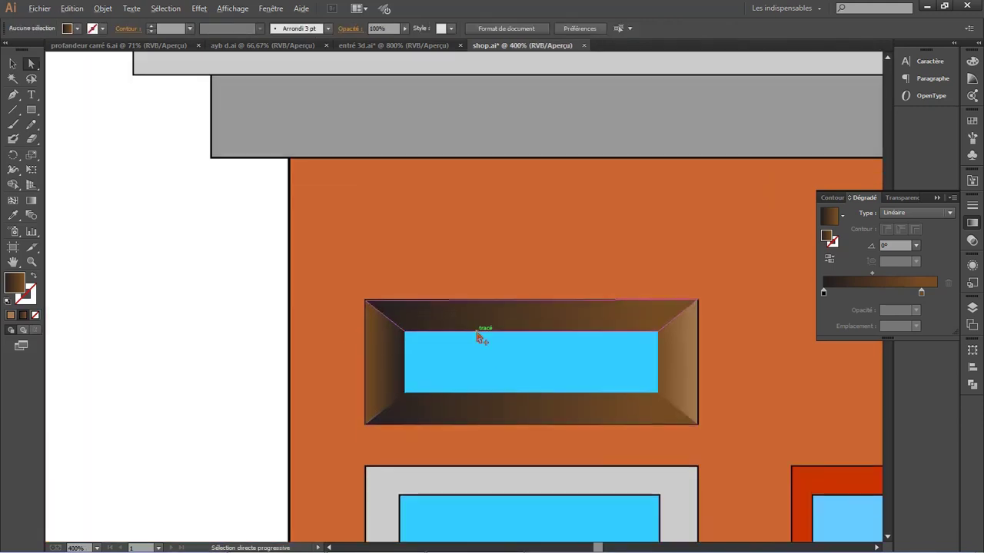
scroll(484, 333, "down", 1)
left_click(39, 9)
key("Escape")
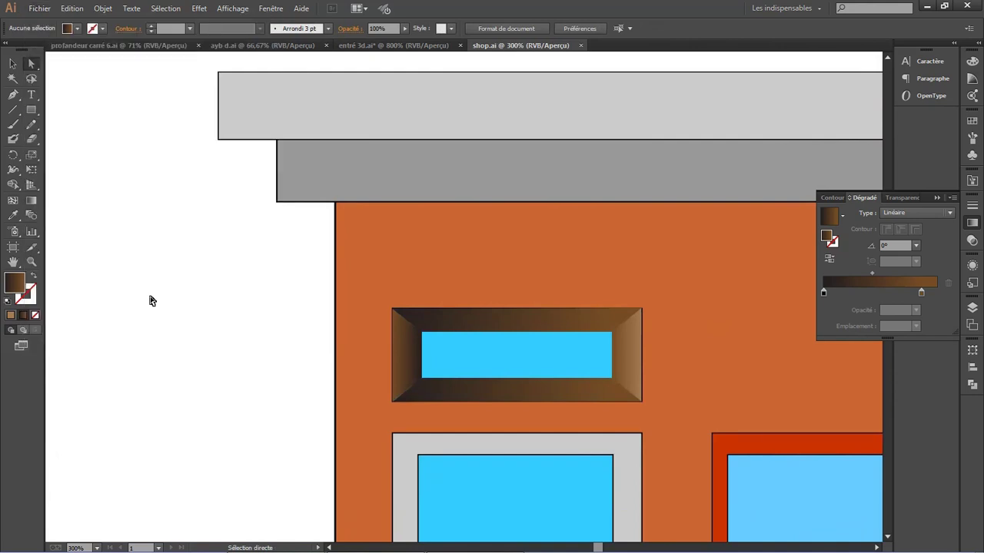
scroll(768, 492, "down", 5)
- On a new layer, draw a 350×148 px base rectangle right of the door filled brown A67C52
scroll(768, 500, "up", 3)
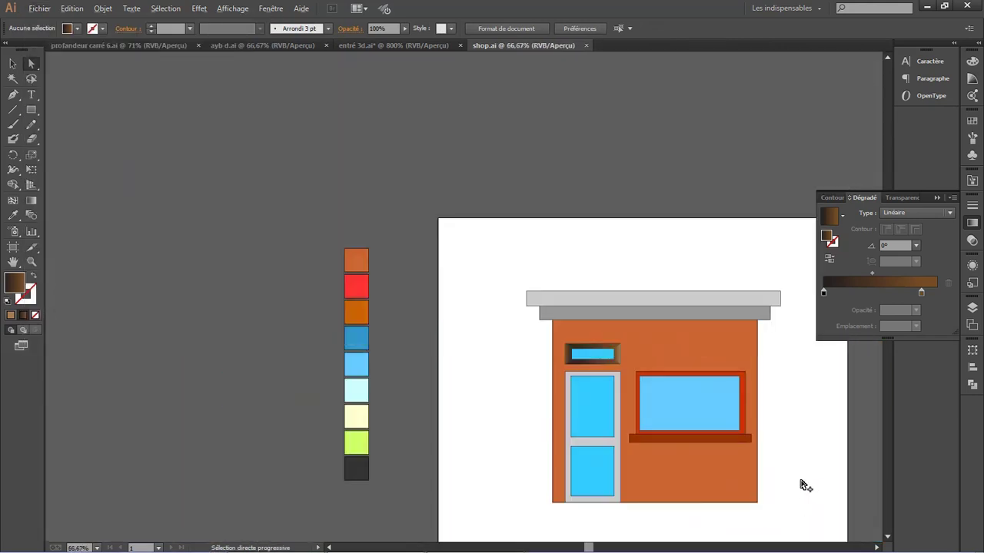
scroll(800, 508, "up", 2)
left_click(973, 307)
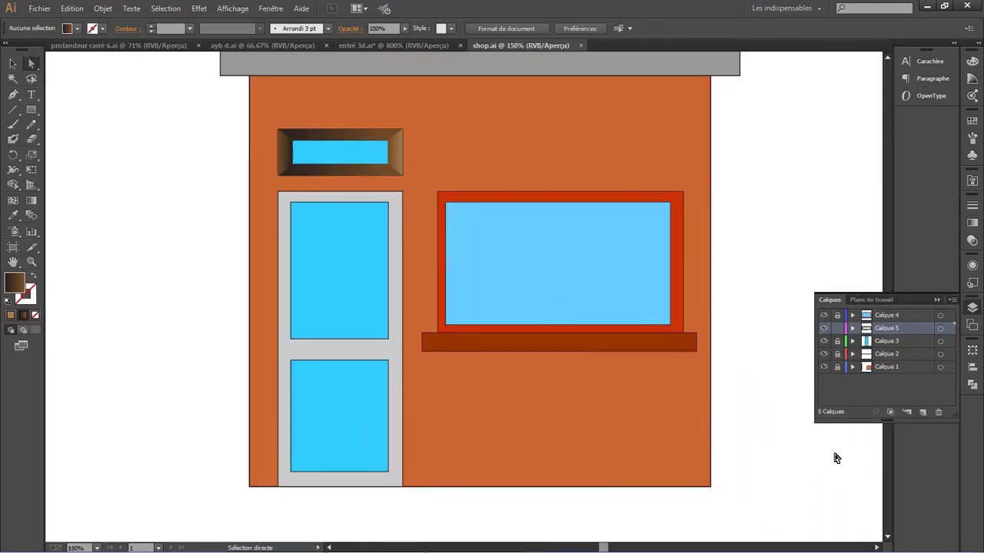
left_click(903, 317)
key("ctrl+l")
left_click(31, 113)
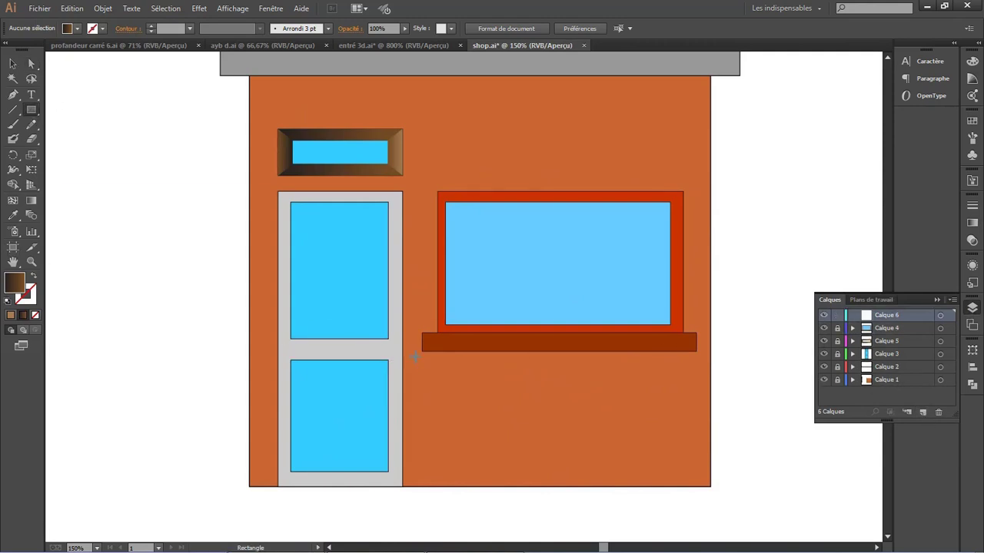
left_click_drag(403, 354, 727, 490)
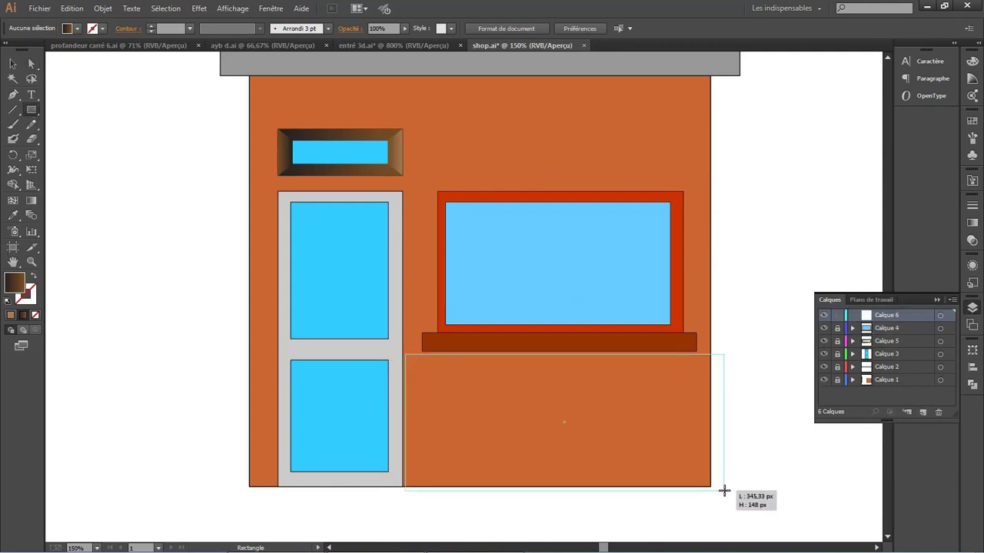
key("comma")
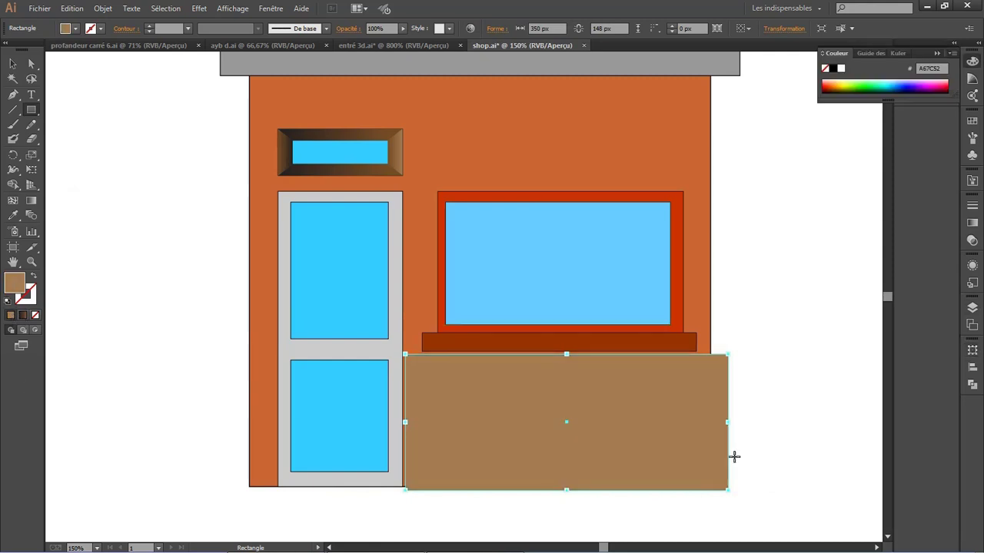
left_click(425, 320)
key("Escape")
key("v")
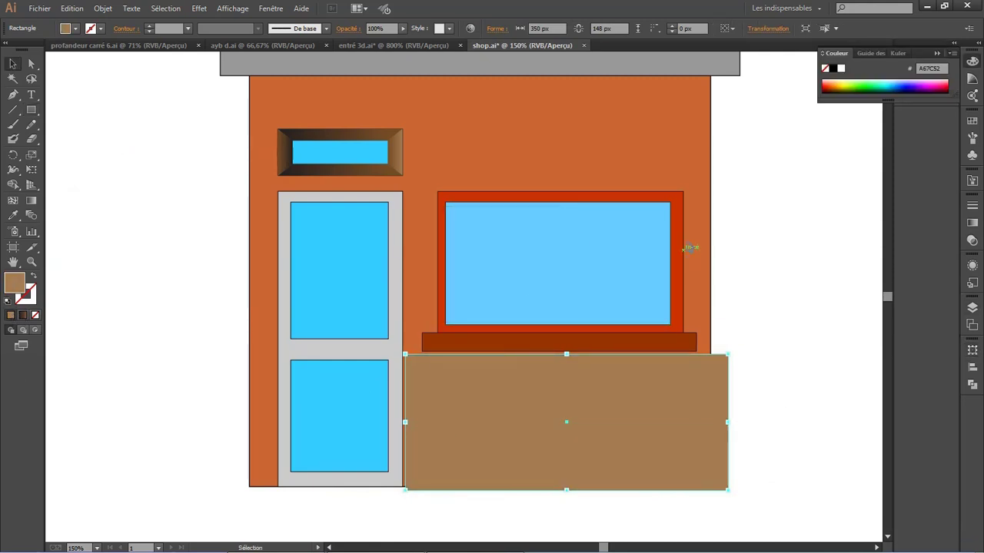
key("ctrl+shift+a")
scroll(448, 419, "down", 2)
key("ctrl+minus")
- Draw a narrow 40×148 px base rectangle left of the door
left_click(461, 369)
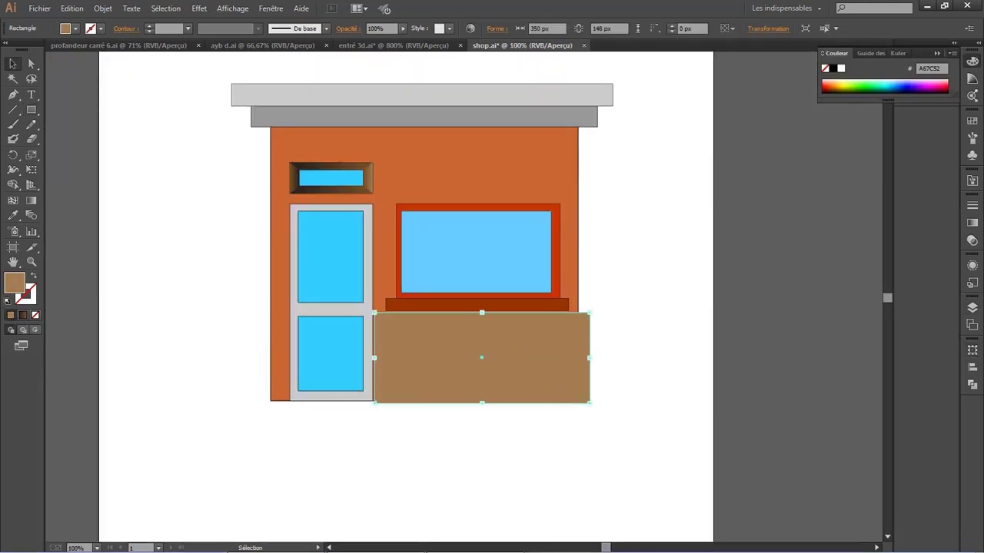
left_click_drag(262, 314, 286, 404)
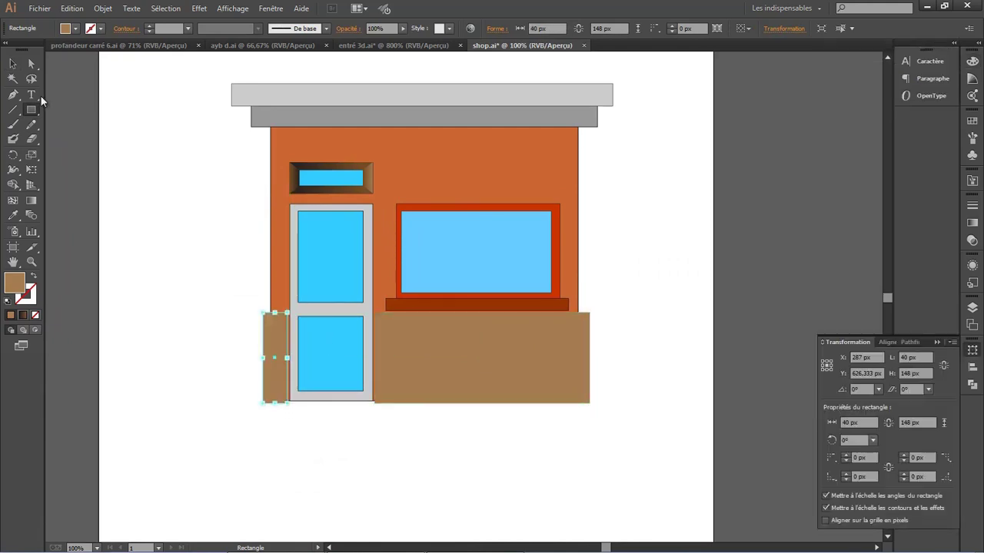
key("v")
left_click(444, 441)
left_click(500, 369)
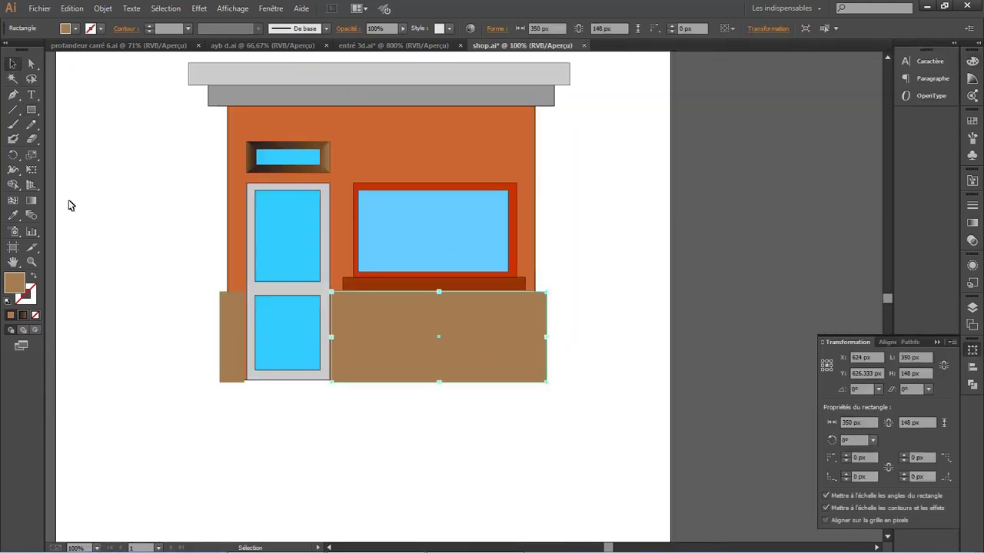
scroll(277, 297, "down", 3)
scroll(270, 285, "up", 1)
scroll(277, 355, "up", 1)
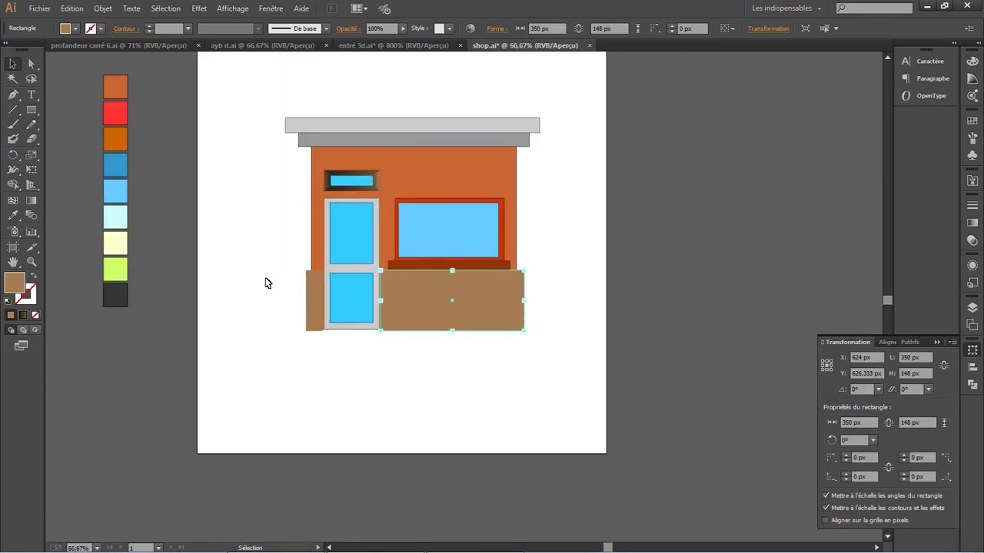
left_click(140, 247)
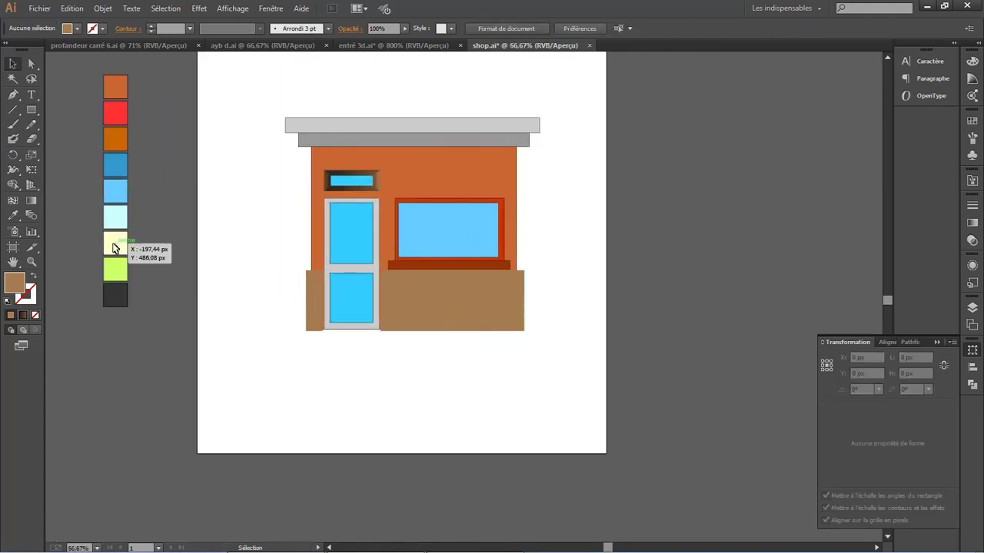
- Copy the hex code FFFFCC from the cream swatch's Color Picker
left_click(973, 307)
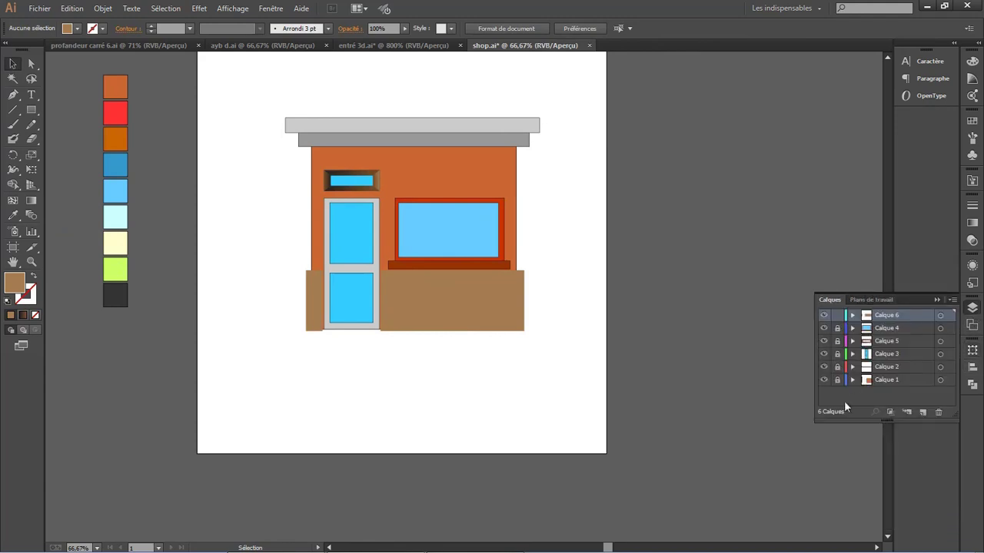
left_click(824, 379)
left_click(117, 245)
double_click(14, 281)
right_click(736, 478)
left_click(768, 343)
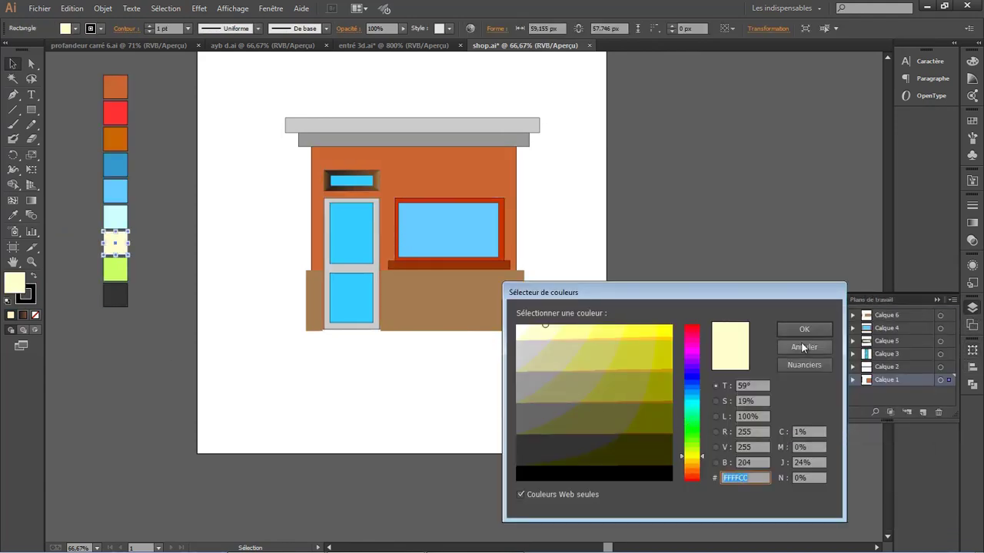
- Change the wide base rectangle's fill to FFFFCC
left_click(804, 347)
left_click(452, 300)
double_click(13, 283)
right_click(734, 477)
left_click(768, 355)
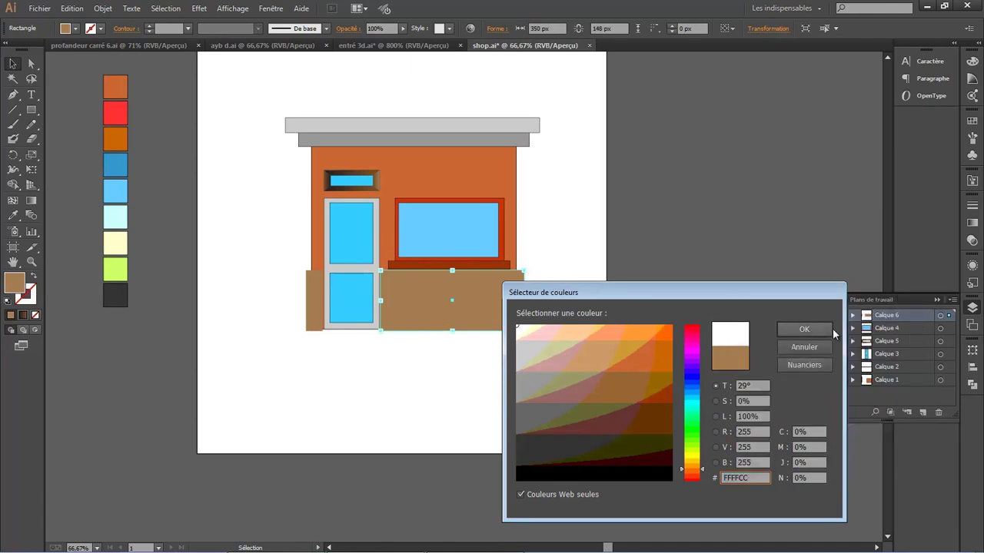
left_click(829, 329)
- Change the narrow base rectangle left of the door to FFFFCC
left_click(315, 304)
double_click(6, 285)
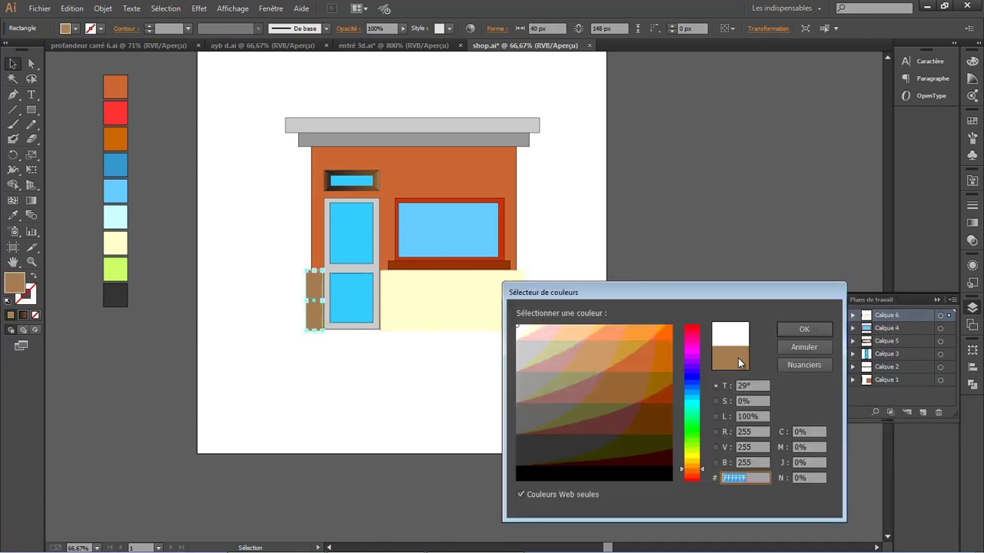
right_click(731, 471)
left_click(769, 354)
left_click(804, 329)
left_click(250, 344)
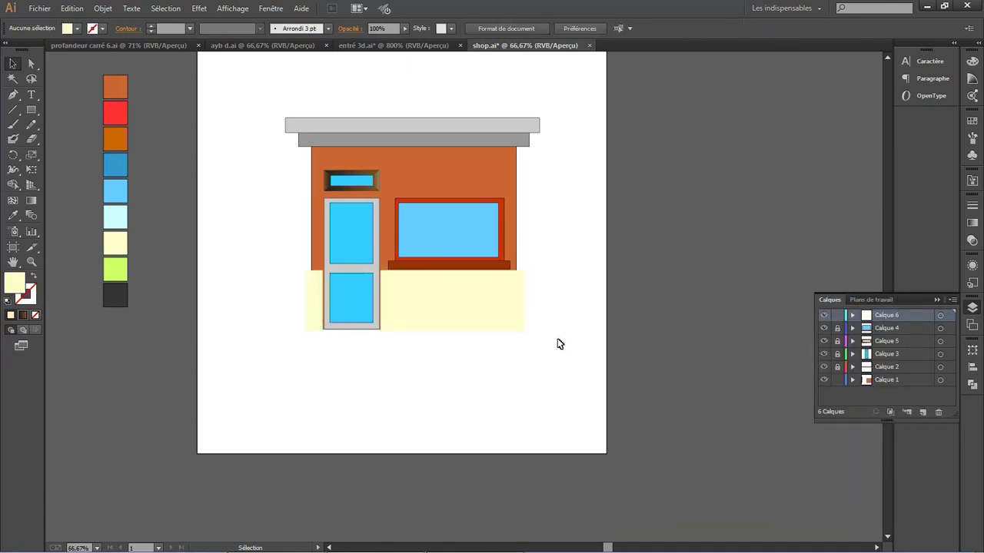
scroll(559, 343, "up", 1)
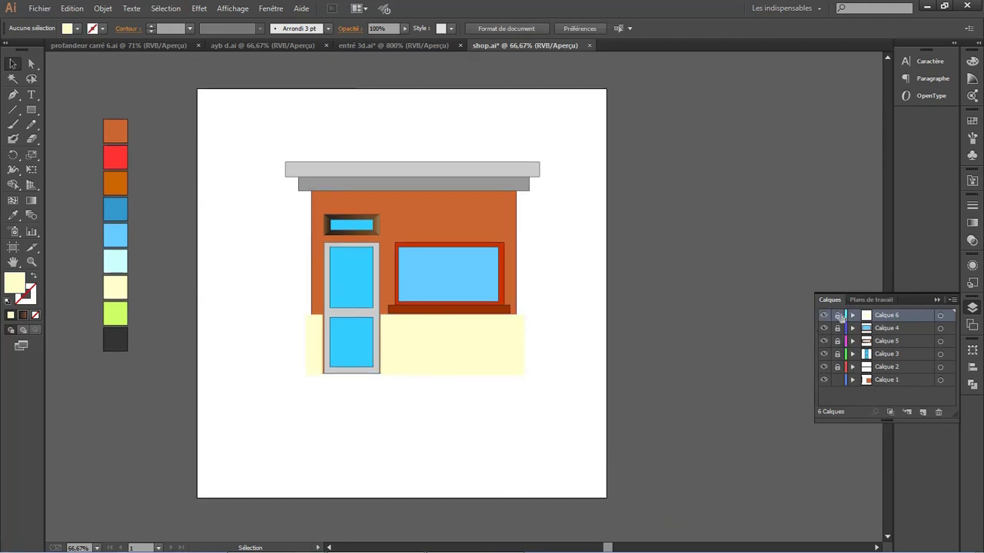
- Select Calque 3 in the Layers panel so new layer Calque 7 sits above it
left_click(884, 379)
left_click(824, 367)
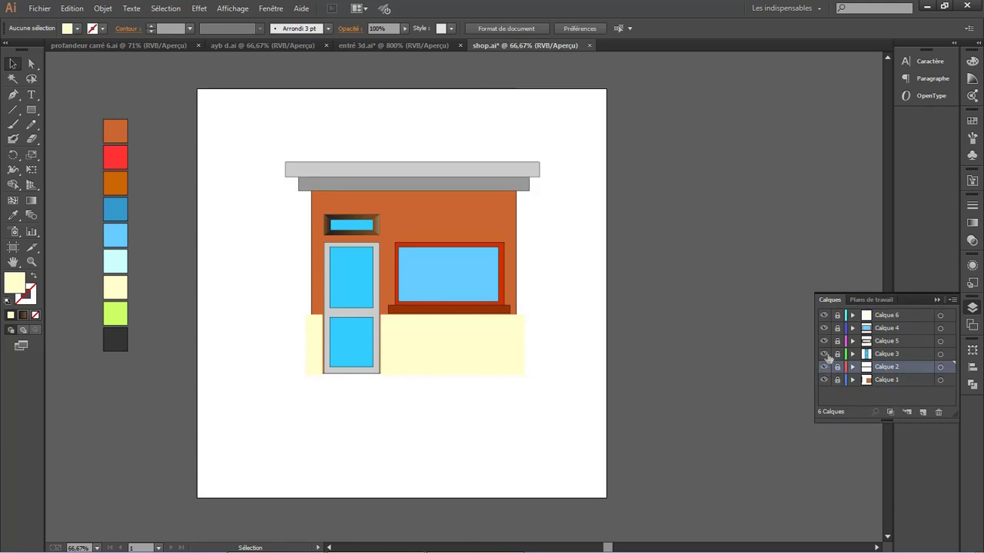
left_click(824, 353)
left_click(838, 328)
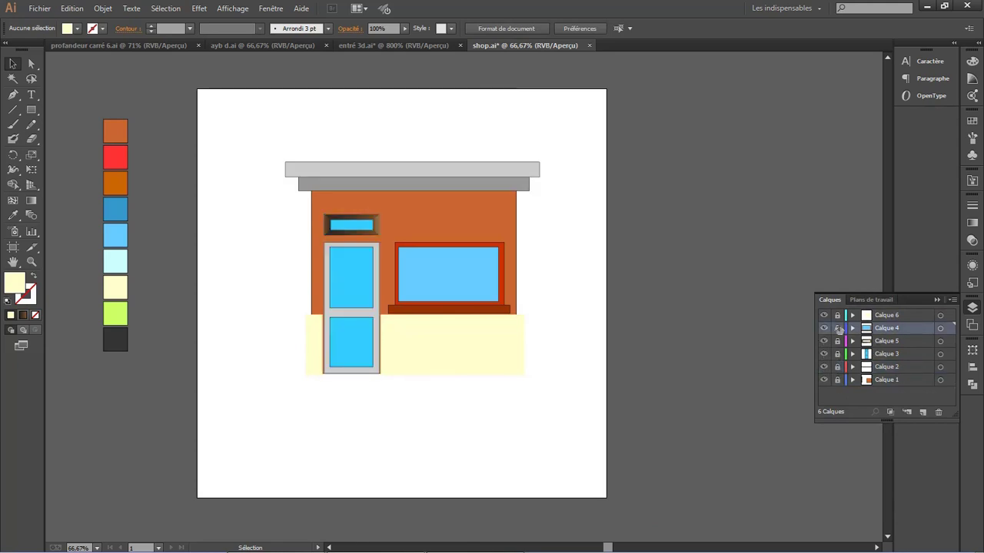
left_click(882, 355)
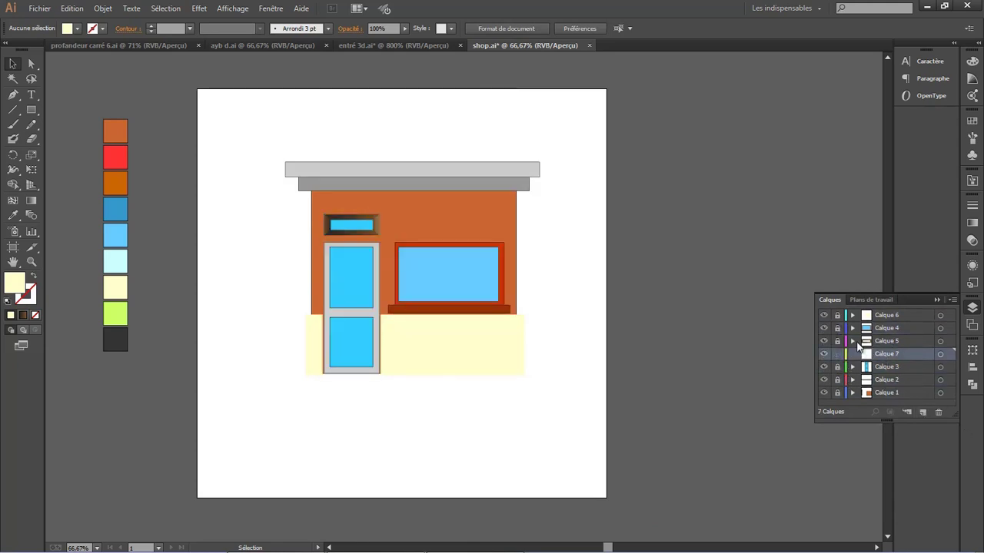
scroll(332, 266, "up", 1)
scroll(332, 265, "up", 1)
- Pen-draw the first two diagonal reflection strips across the door's upper glass panel
left_click(16, 94)
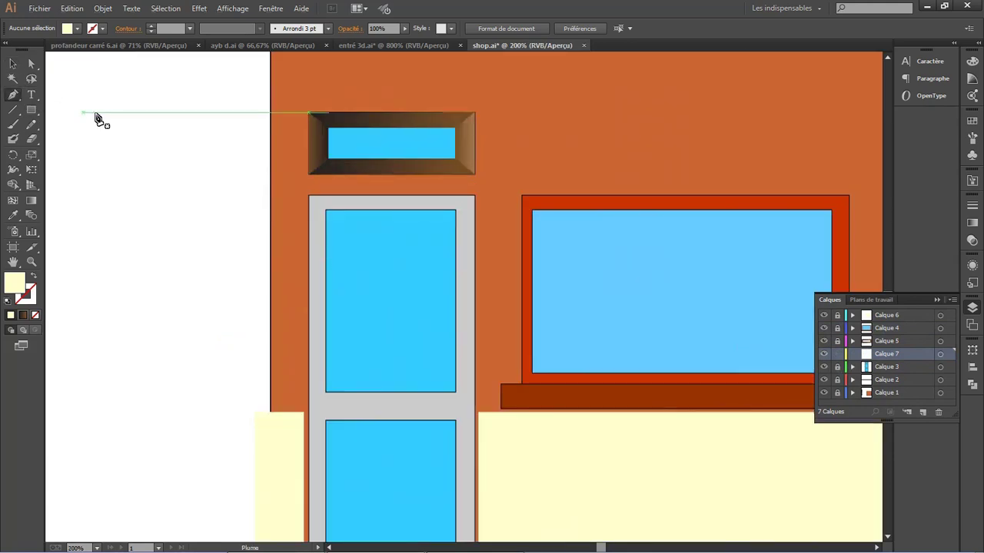
left_click(372, 210)
left_click(333, 392)
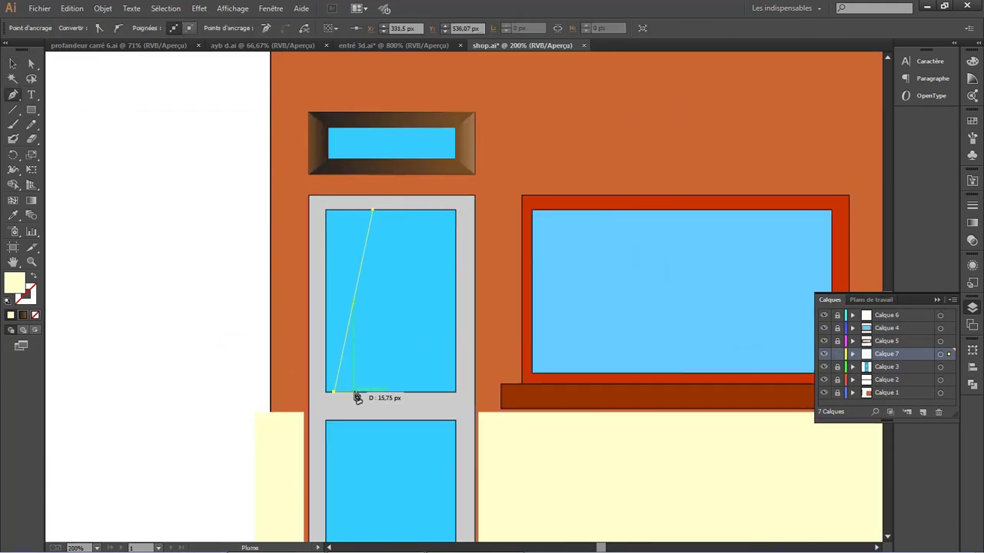
left_click(354, 392)
left_click(385, 210)
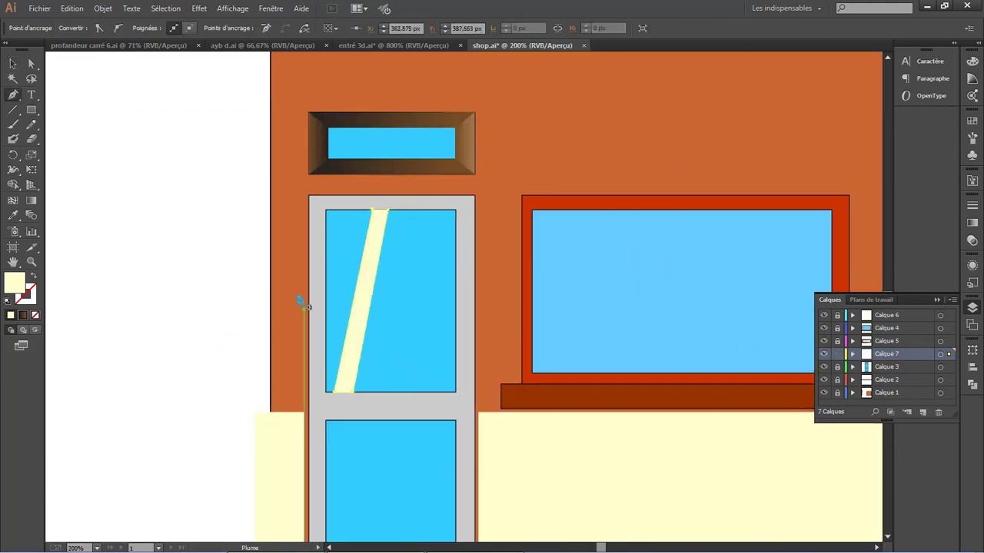
left_click(396, 211)
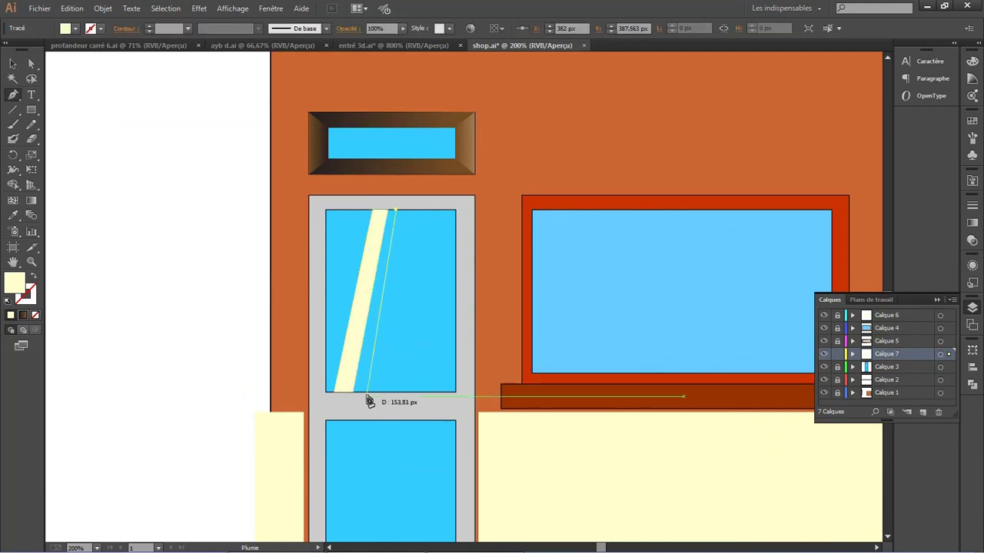
left_click(362, 392)
left_click(421, 211)
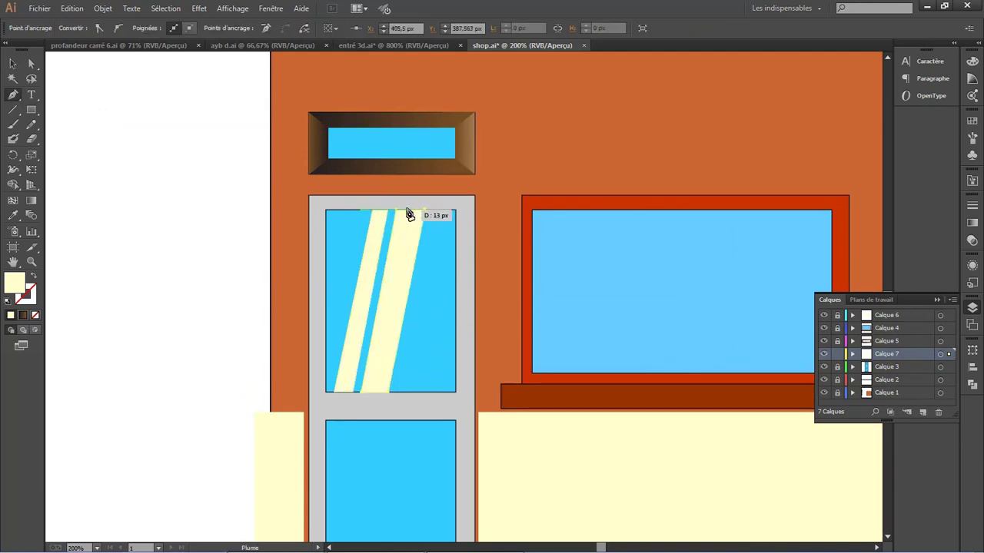
- Draw a third diagonal strip at the right of the upper door glass
left_click(451, 214)
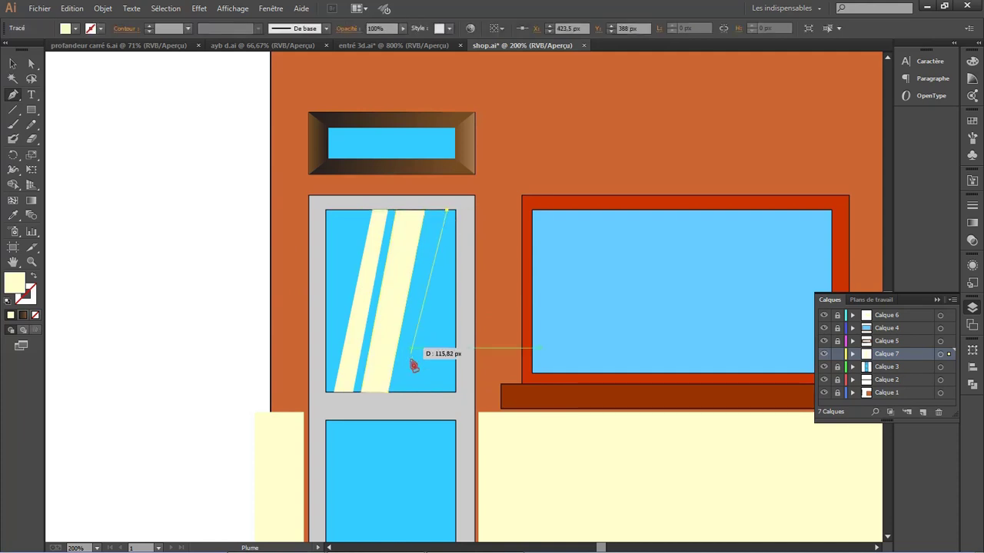
left_click(418, 393)
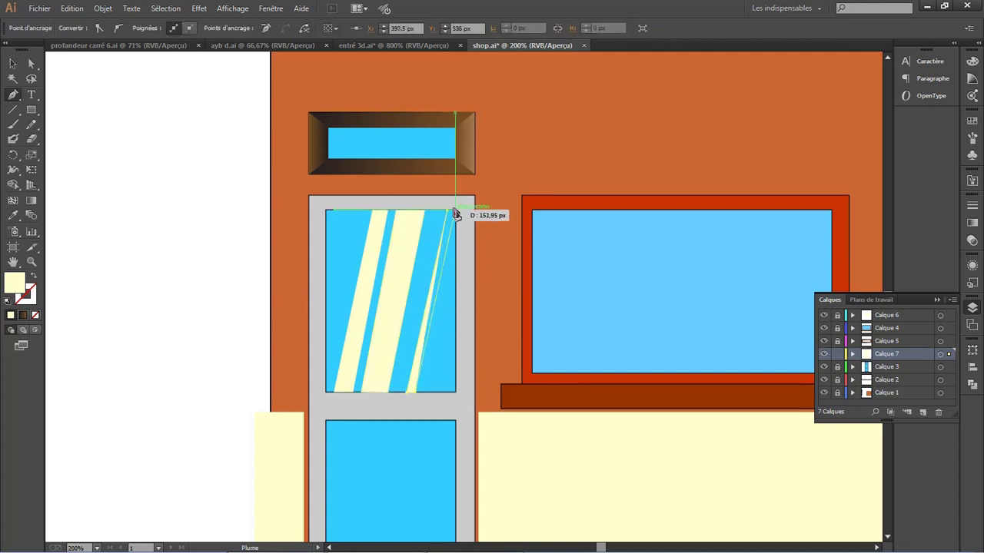
left_click(451, 213)
left_click(13, 63)
scroll(248, 303, "down", 1)
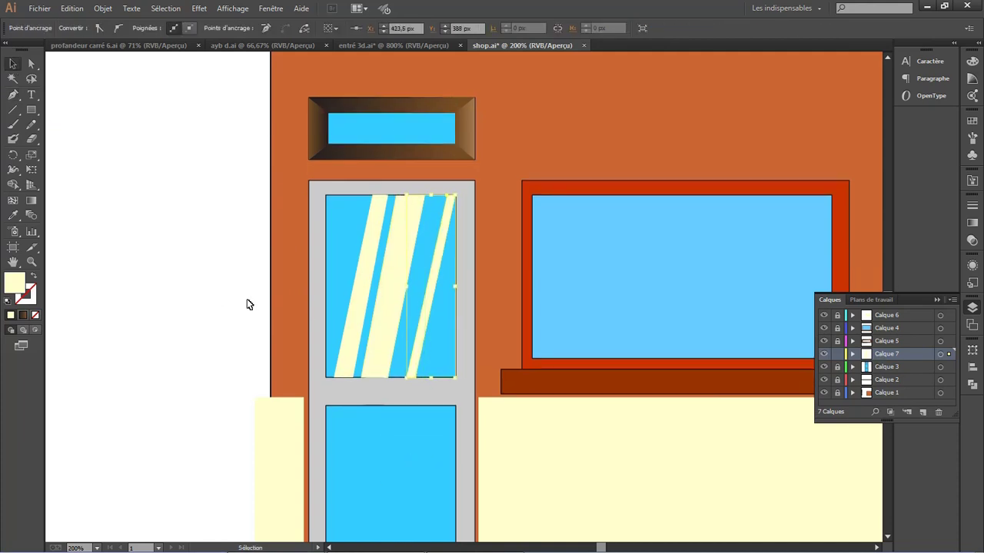
scroll(494, 276, "down", 1)
- Fill all the door reflection strips with light cyan (CCFFFF)
double_click(15, 286)
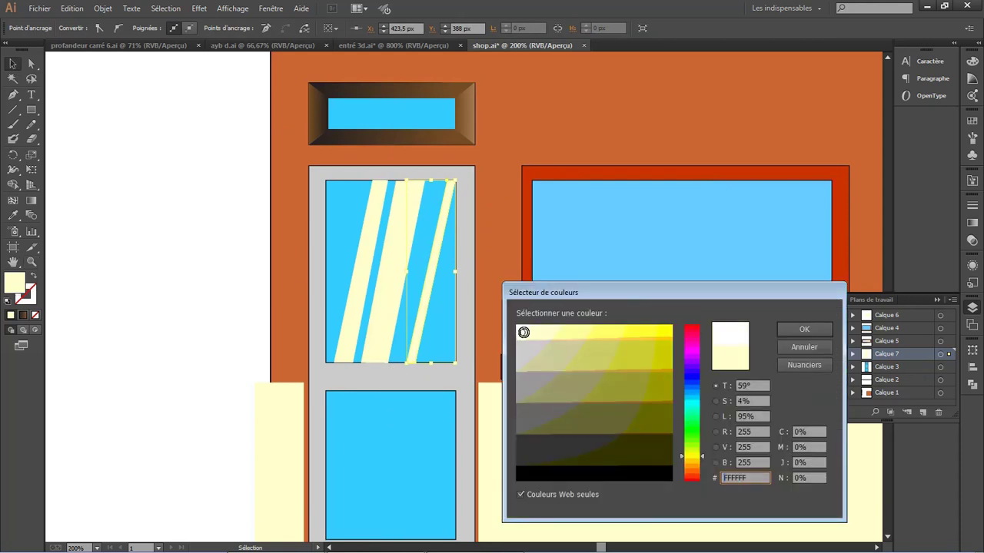
type("CCFFFF")
key("Tab")
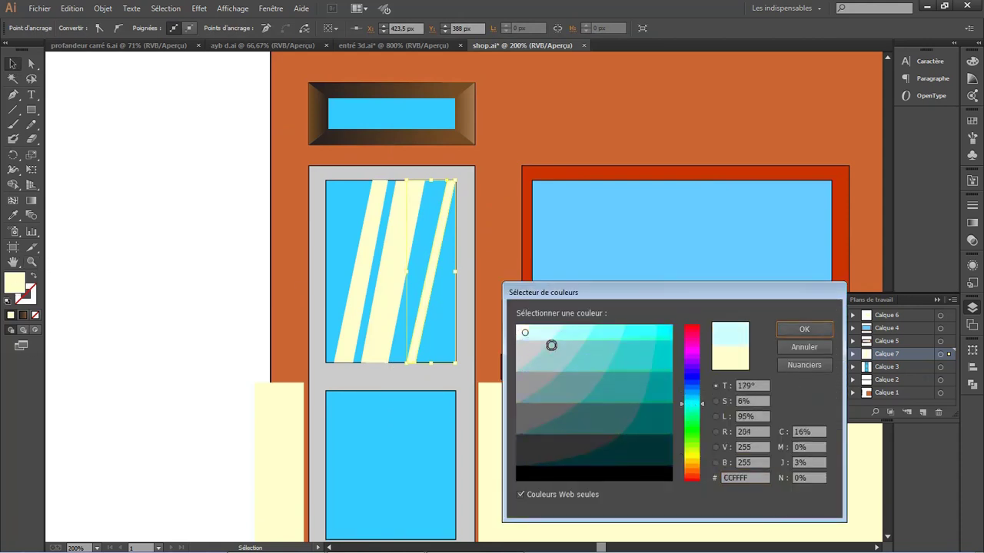
left_click(801, 332)
left_click(372, 250)
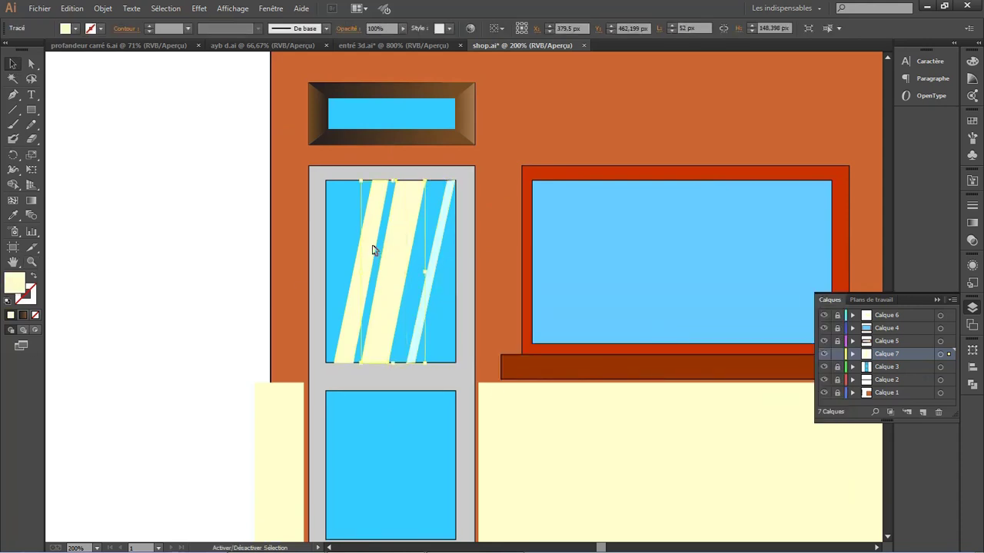
left_click(432, 247, "shift")
double_click(22, 282)
left_click(528, 329)
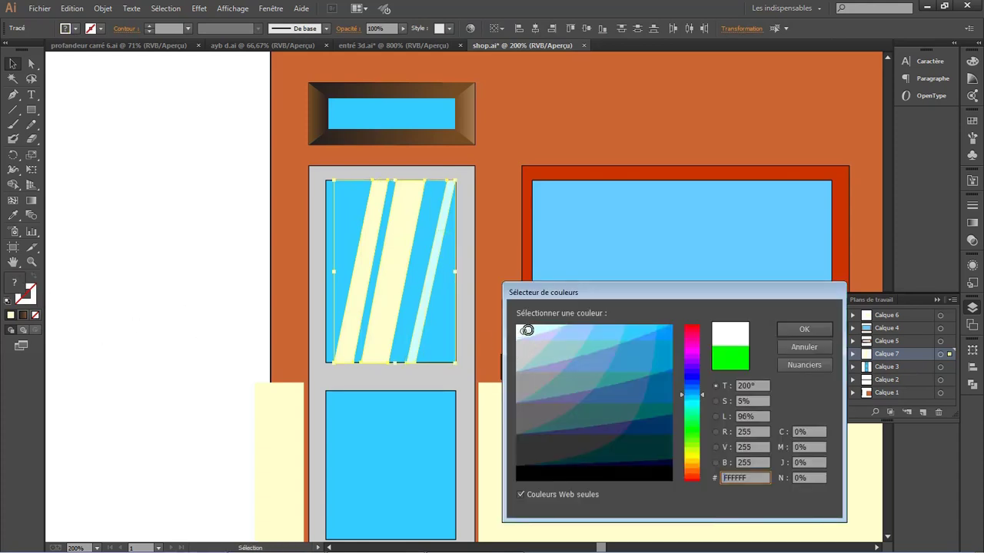
left_click(566, 328)
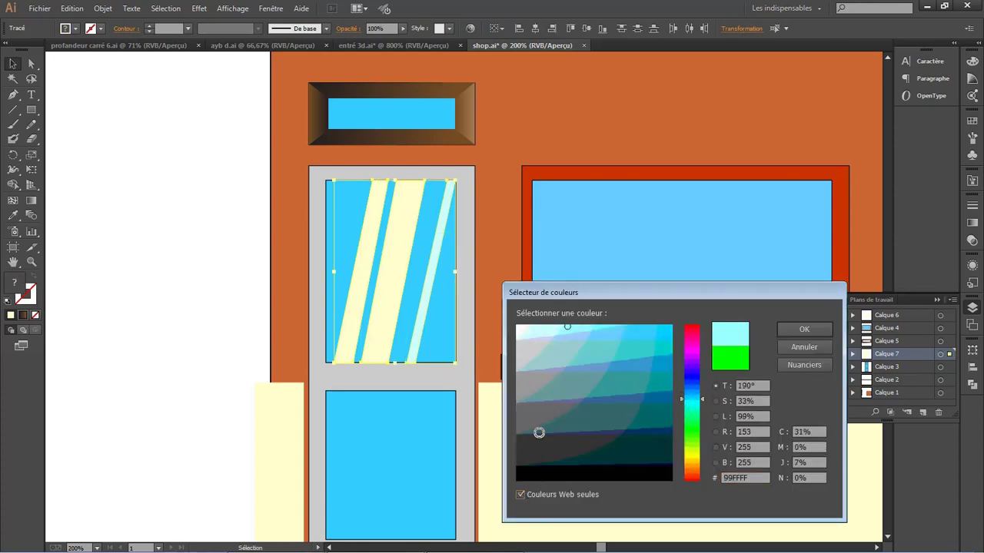
left_click(804, 329)
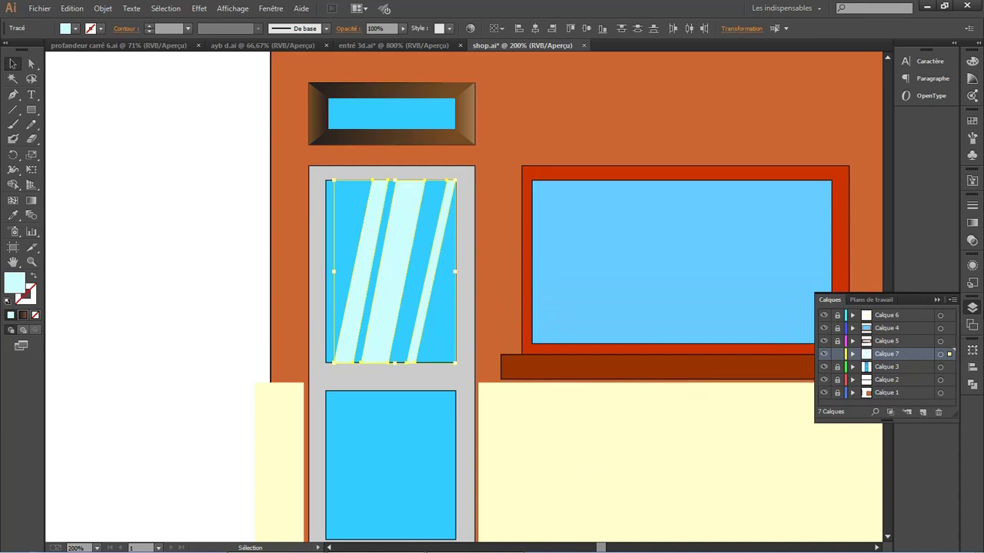
- Set the strips' opacity to 68%
left_click(939, 300)
key("Down")
key("Down")
key("Down")
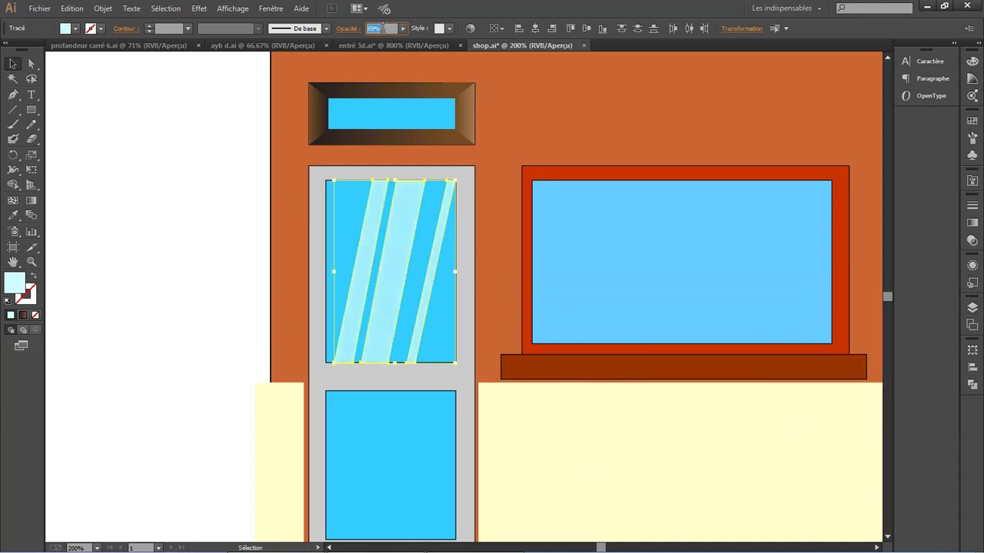
key("Down")
key("Down")
key("Down")
key("Up")
key("Up")
key("Up")
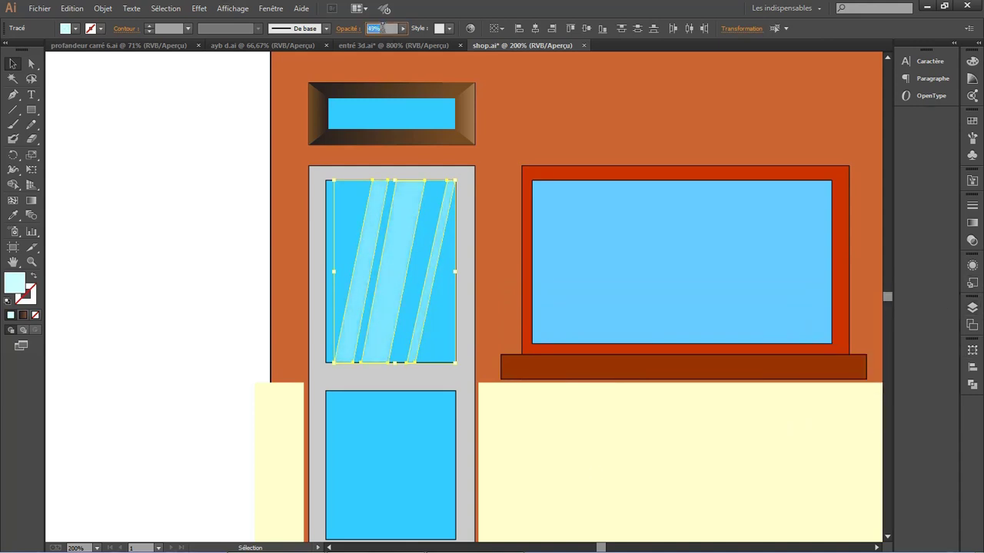
key("Up")
key("Up")
key("Up")
- Copy the strips onto the lower door glass and trim them to fit its edges
left_click(213, 387)
left_click(385, 303)
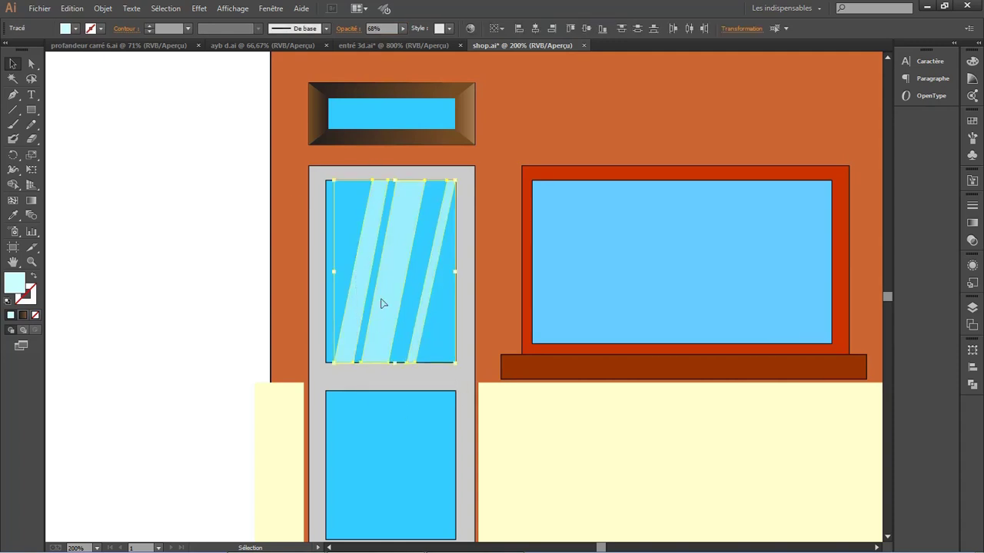
scroll(392, 323, "down", 2)
left_click_drag(397, 336, 389, 394)
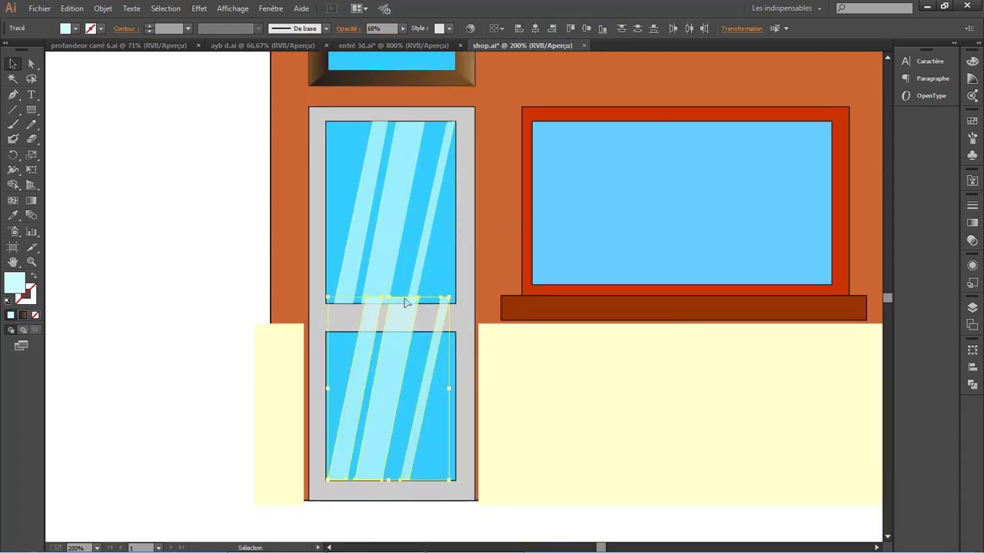
left_click_drag(390, 300, 385, 334)
left_click(511, 374)
left_click(382, 343)
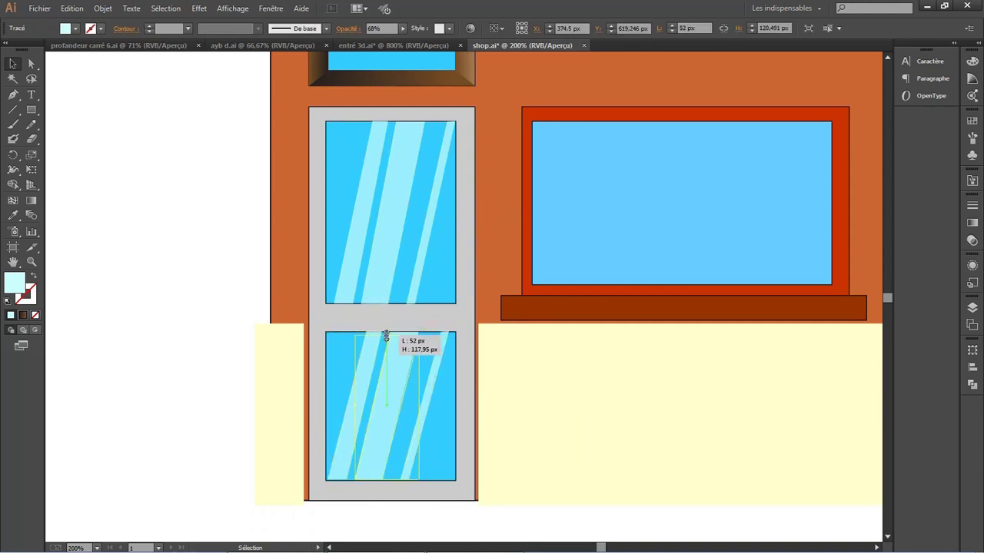
left_click(520, 390)
key("ctrl+0")
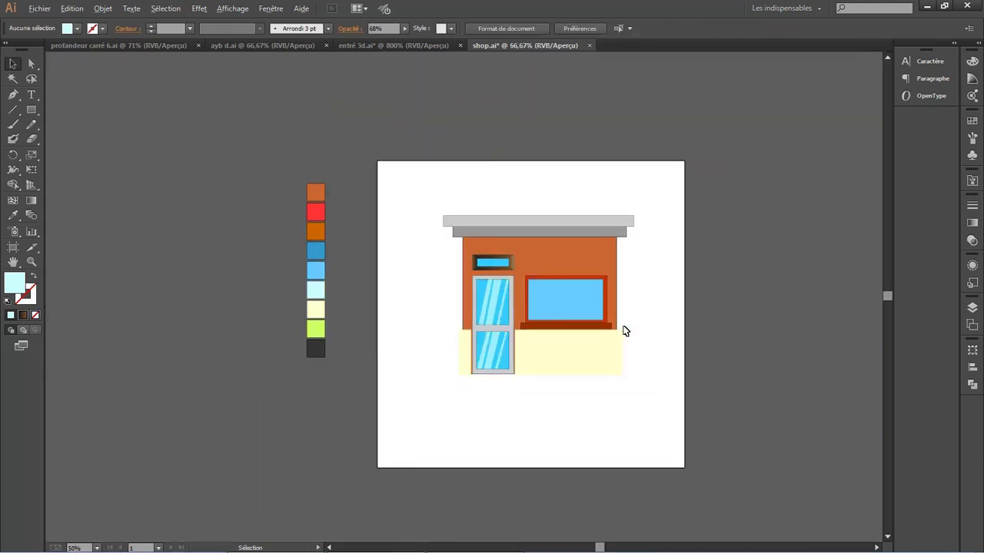
key("ctrl+1")
- Draw a light cyan parallelogram reflection stripe at the left of the shop window
key("ctrl+plus")
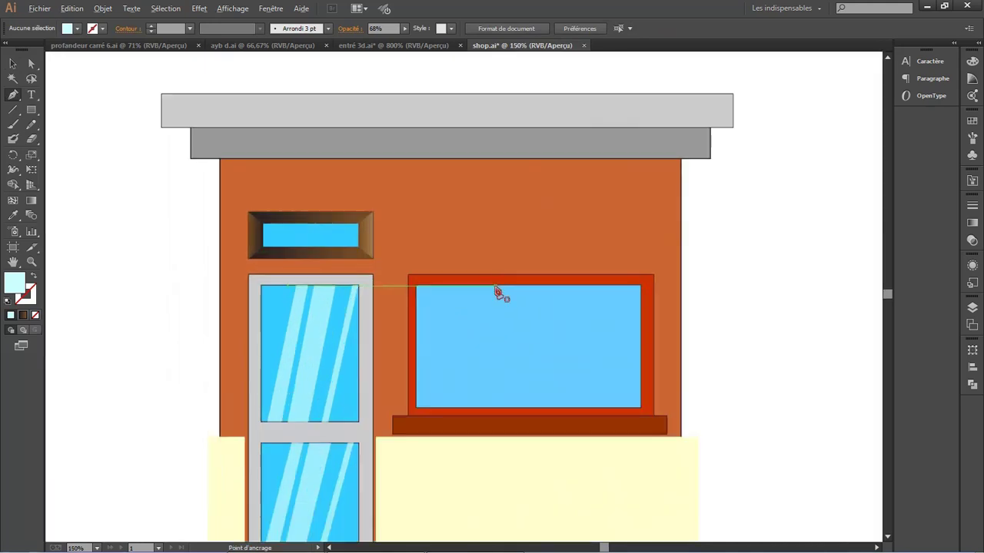
left_click(449, 285)
left_click(475, 286)
left_click(447, 408)
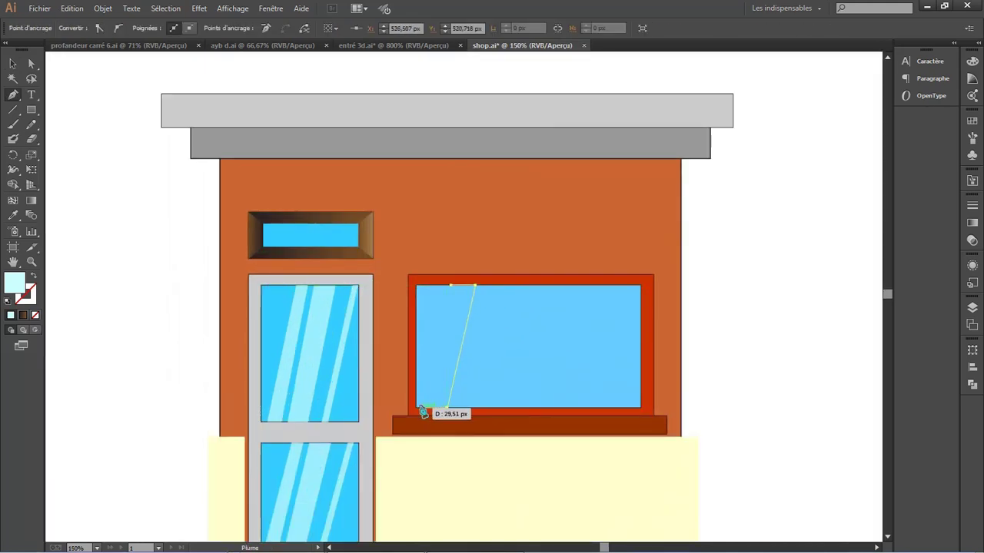
double_click(23, 284)
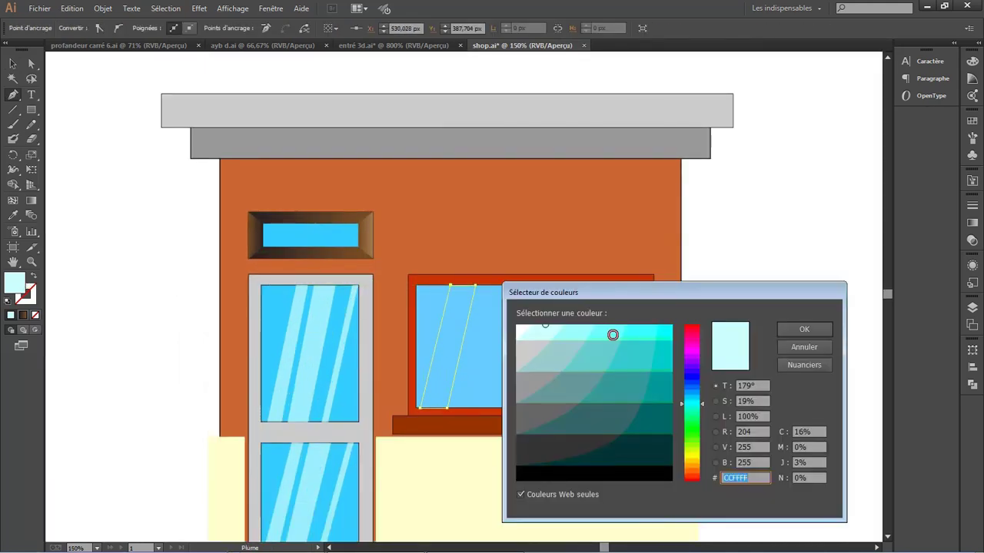
left_click(804, 335)
left_click(972, 307)
left_click(13, 64)
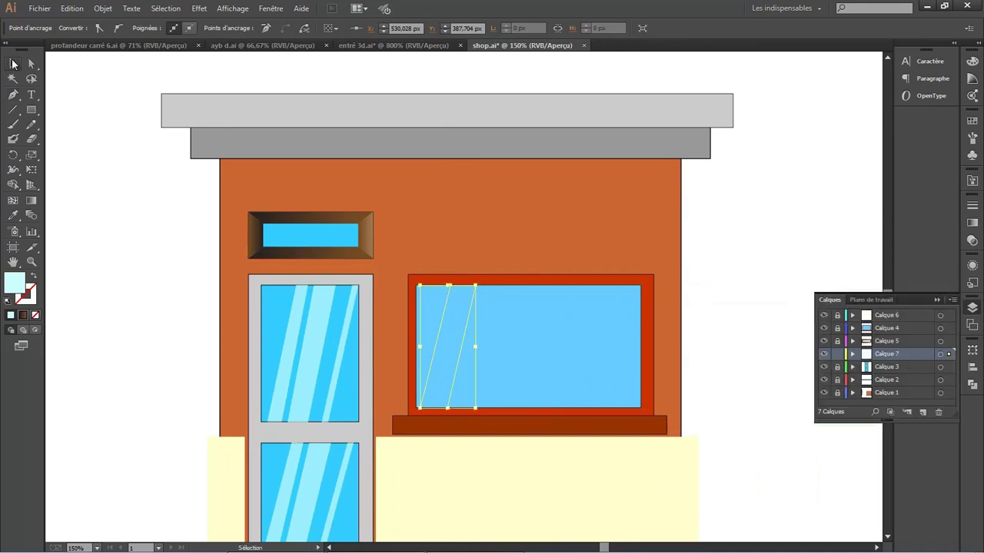
double_click(19, 286)
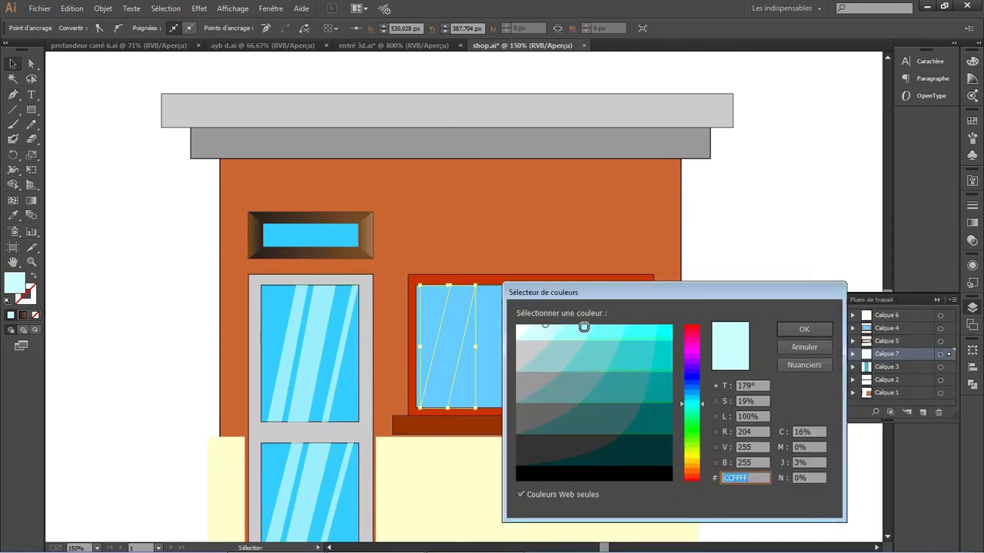
left_click(799, 329)
- Nudge the window stripe right and move Calque 7 to the top of the layers
left_click(417, 408)
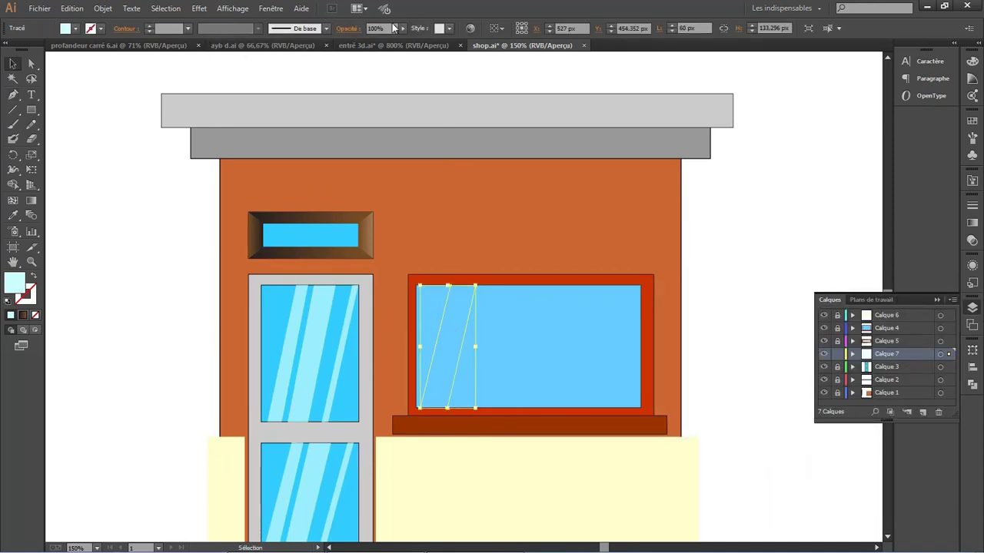
double_click(16, 284)
left_click(791, 331)
type("67")
left_click_drag(451, 382, 454, 383)
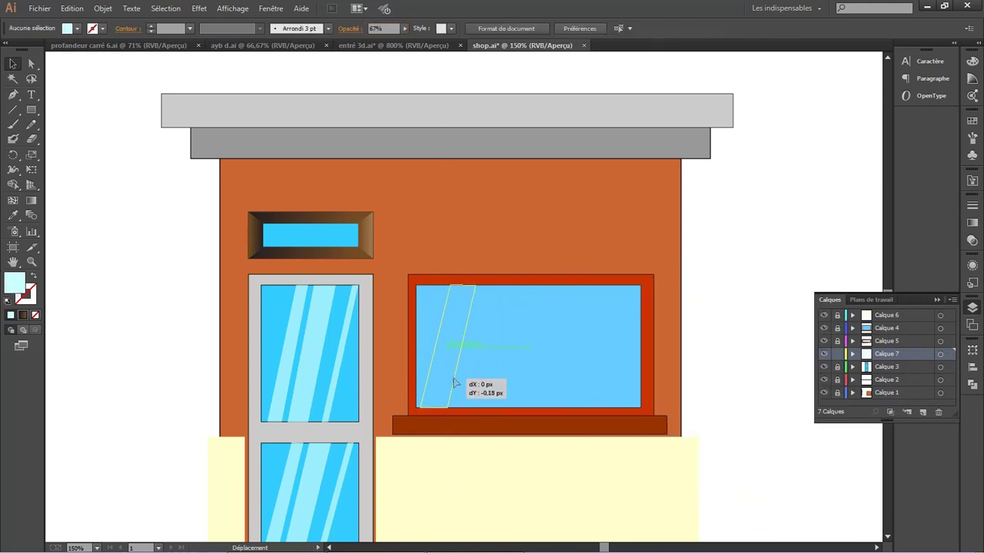
double_click(453, 382)
key("Escape")
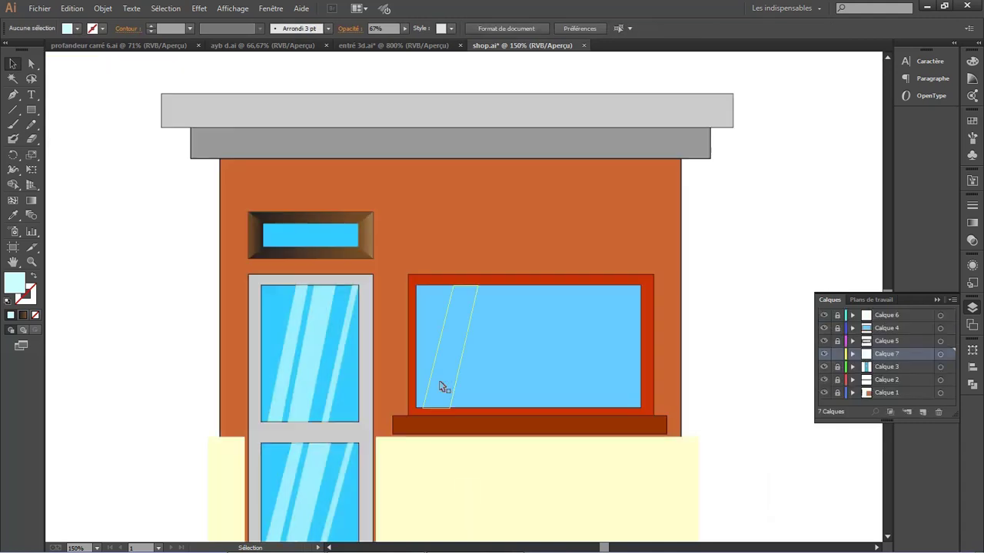
left_click_drag(886, 355, 884, 311)
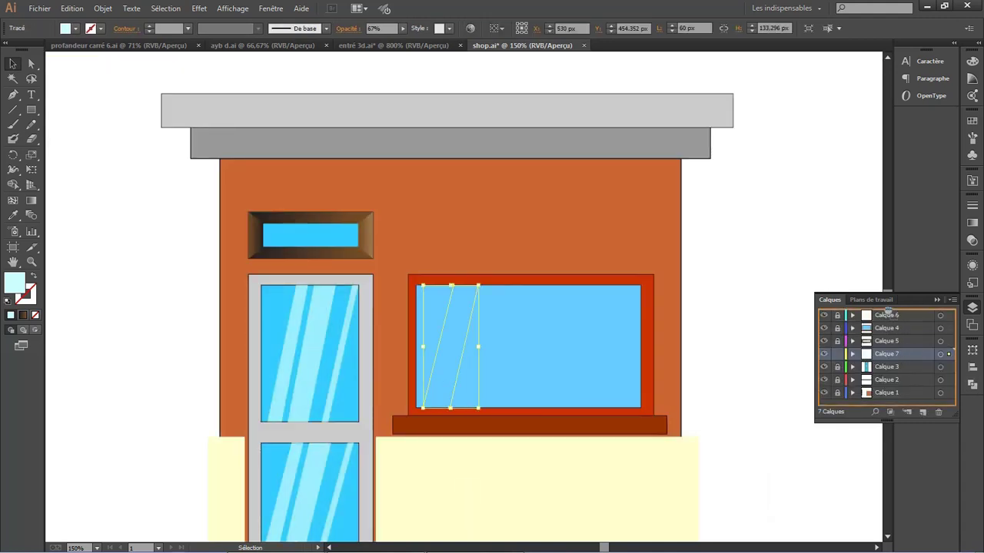
left_click(441, 428)
left_click(450, 408)
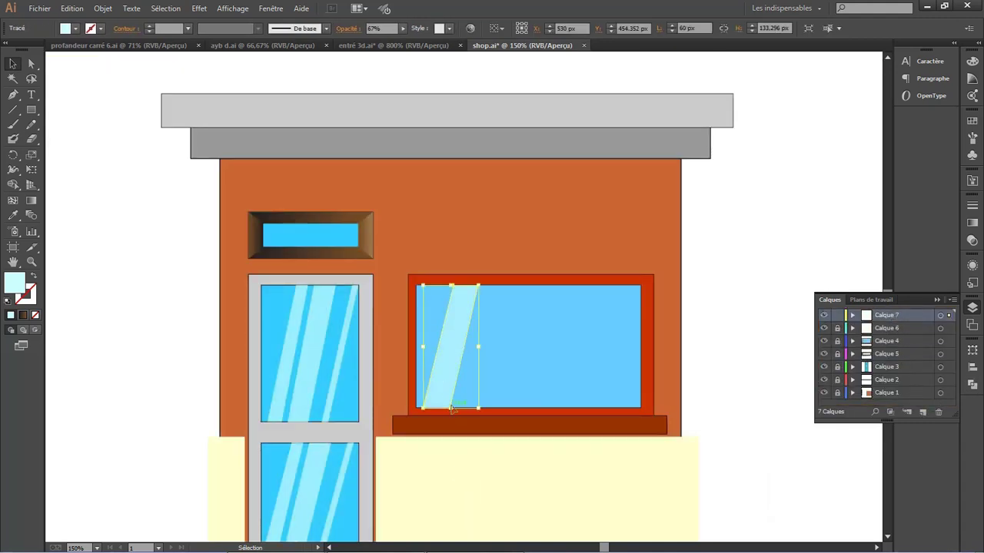
left_click(598, 437)
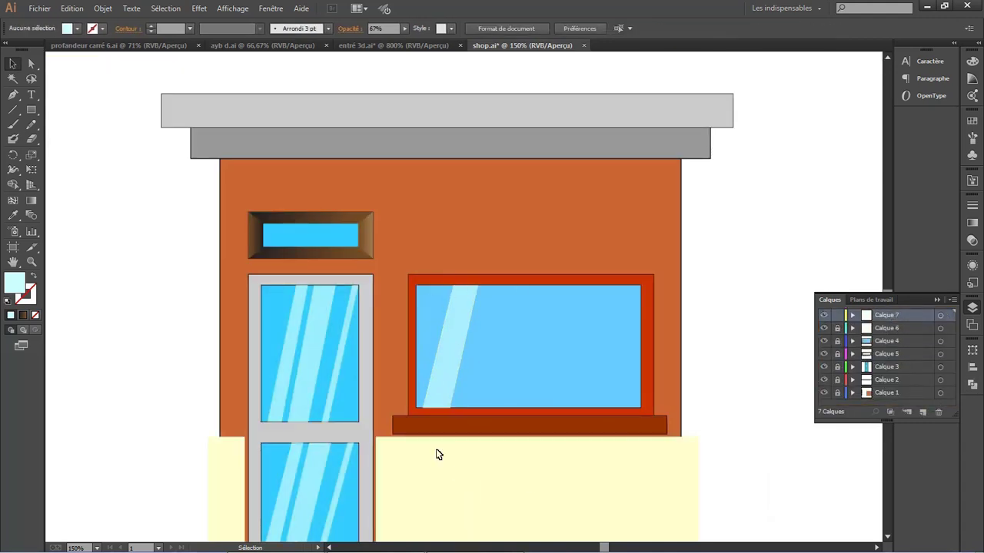
- Draw three more diagonal stripes (narrow, wide, narrow) across the shop window
left_click(489, 291)
left_click(461, 408)
left_click(498, 286)
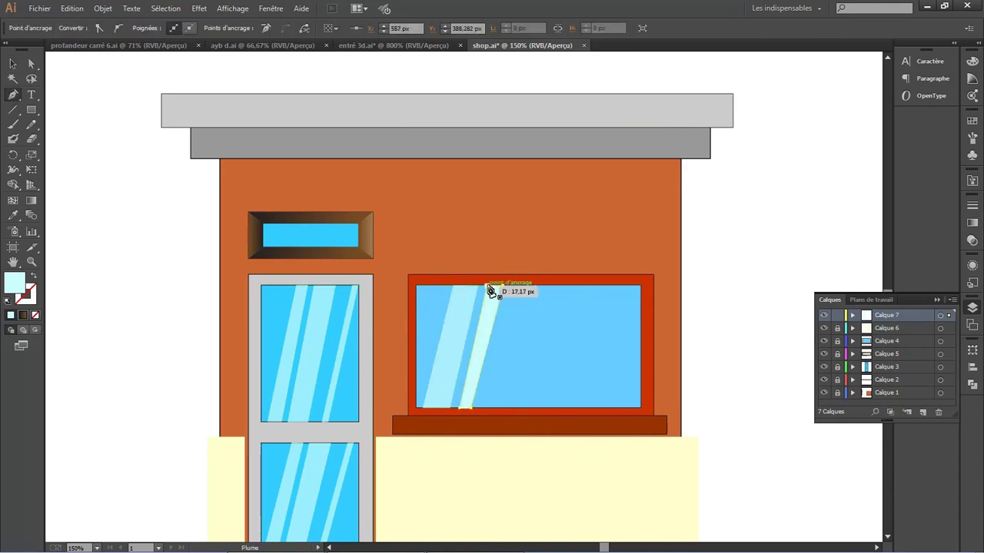
left_click(498, 409)
left_click(530, 286)
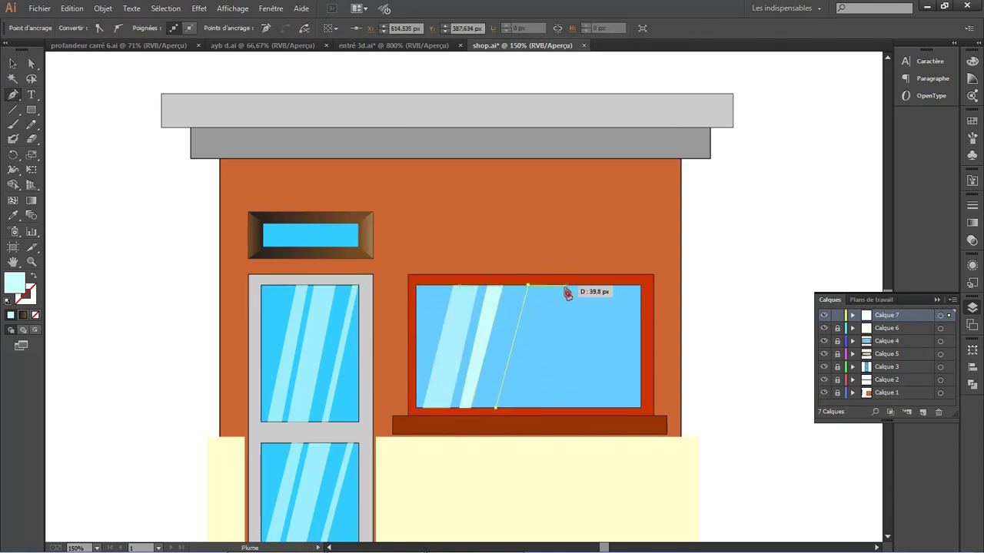
left_click(538, 405)
left_click(498, 409)
left_click(578, 286)
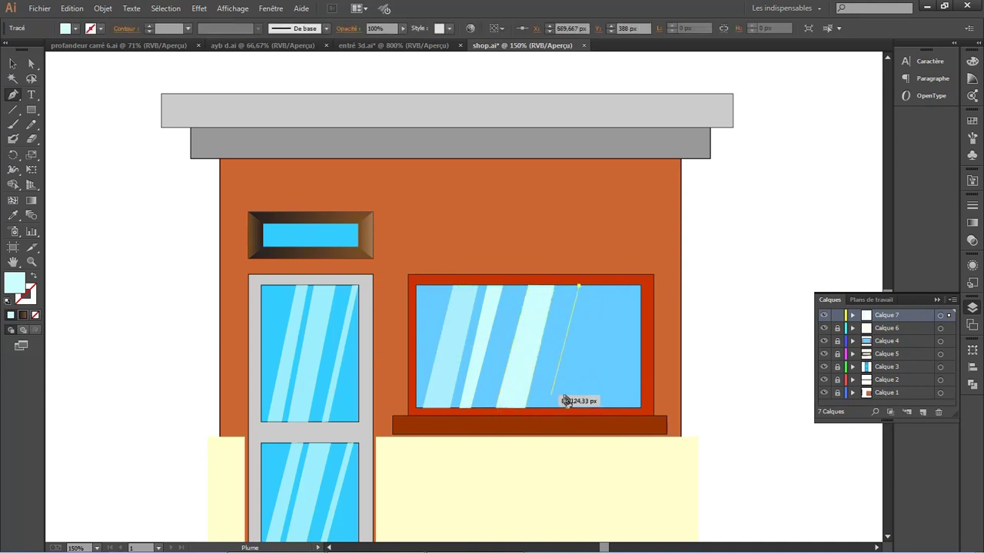
left_click(549, 407)
left_click(598, 286)
left_click(578, 286)
key("v")
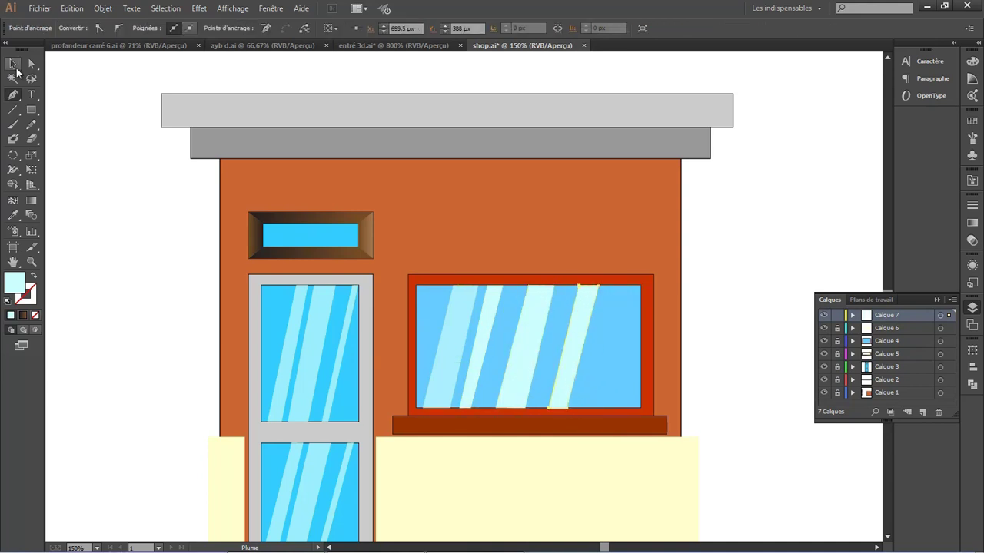
- Lower the window stripes' opacity so they become semi-transparent
scroll(615, 346, "down", 3)
scroll(538, 308, "up", 2)
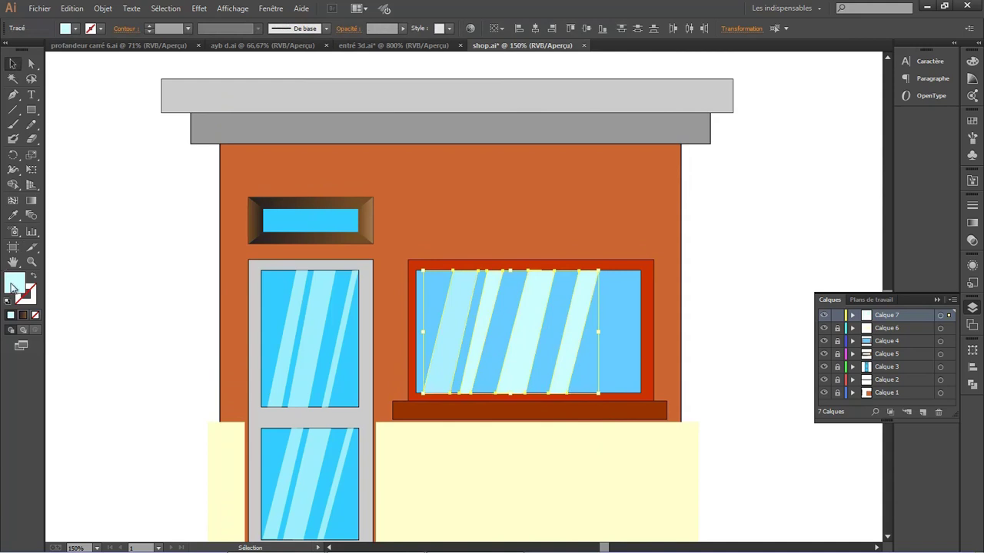
type("50")
key("Return")
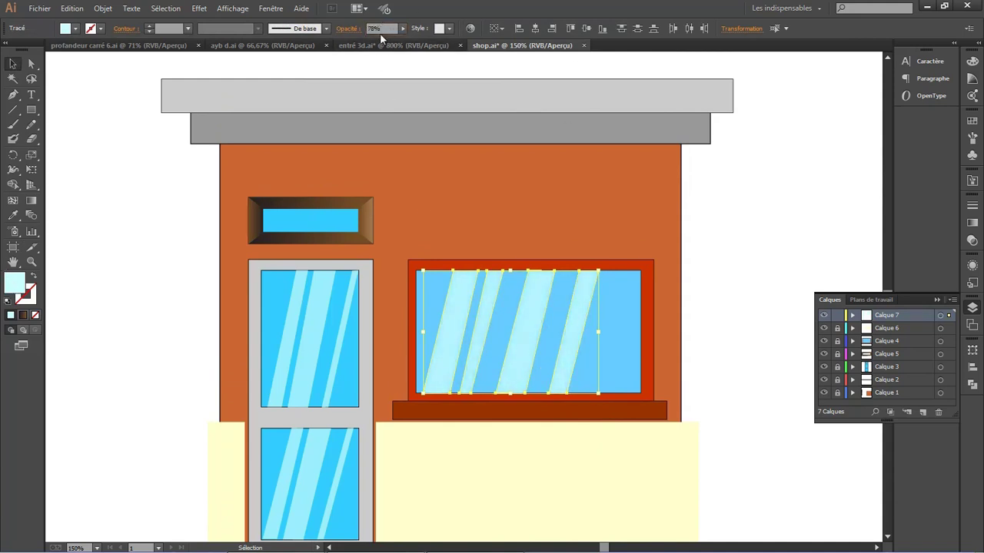
key("ctrl+shift+a")
scroll(472, 345, "down", 2)
key("ctrl+0")
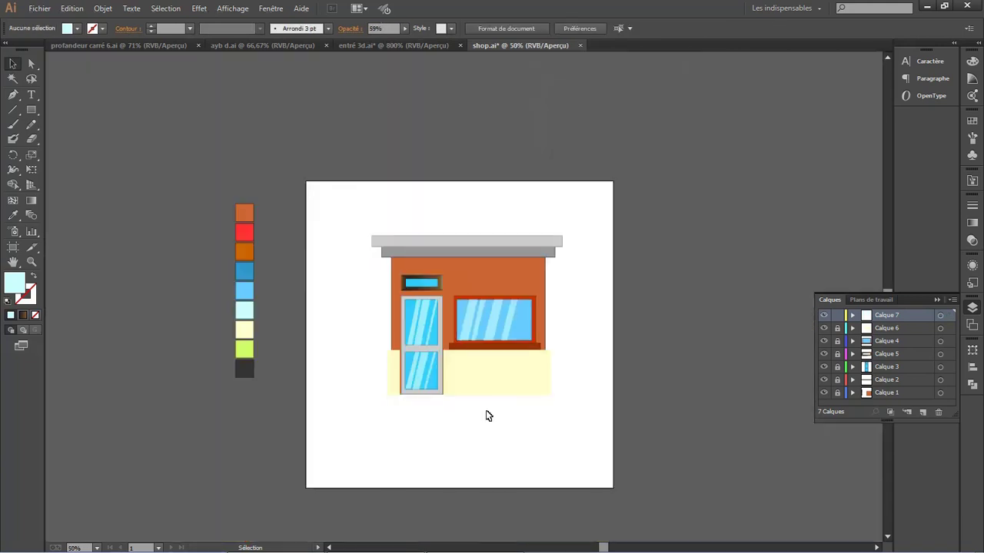
key("ctrl+1")
scroll(397, 302, "up", 1)
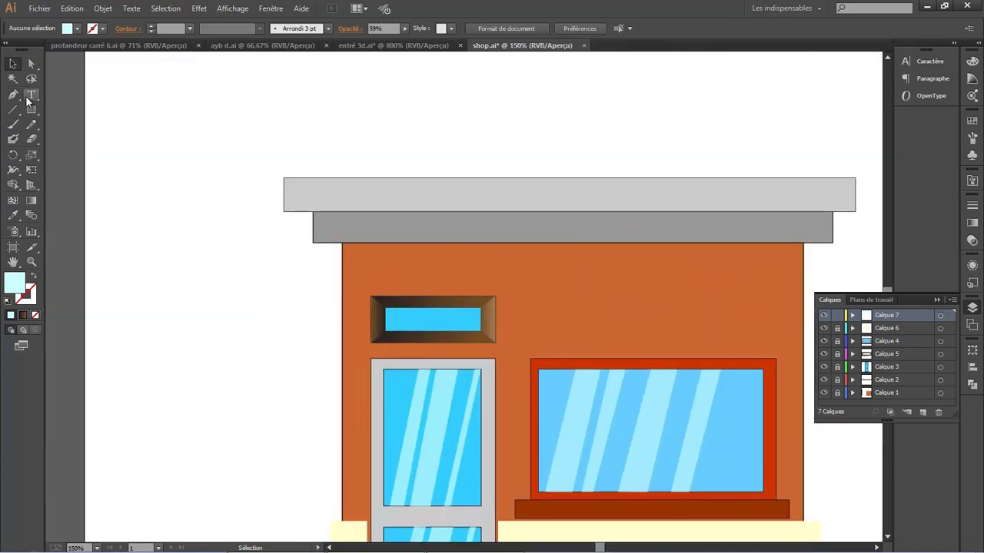
- Draw a stripe on the small transom window and move Calque 5 to the top layer
left_click(407, 298)
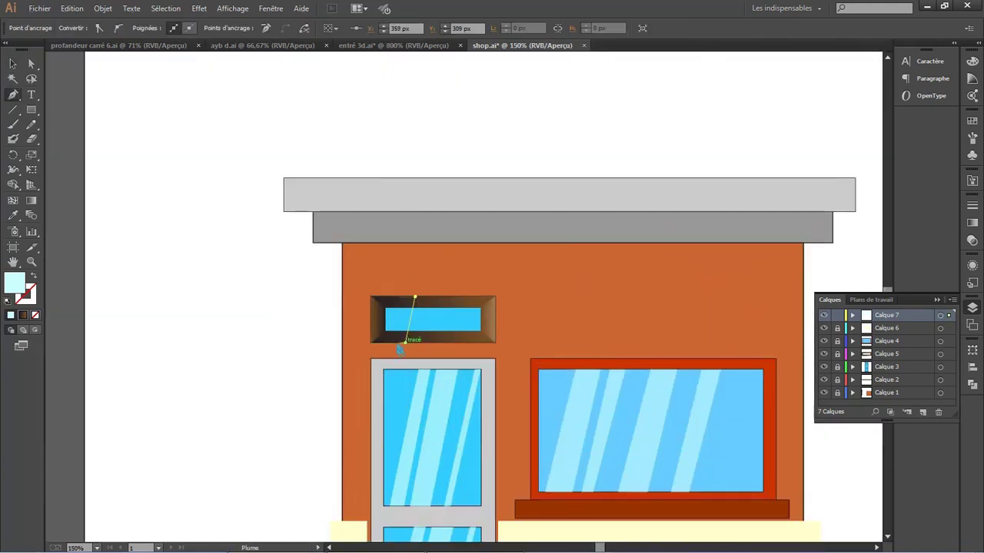
left_click(405, 340)
left_click(399, 298)
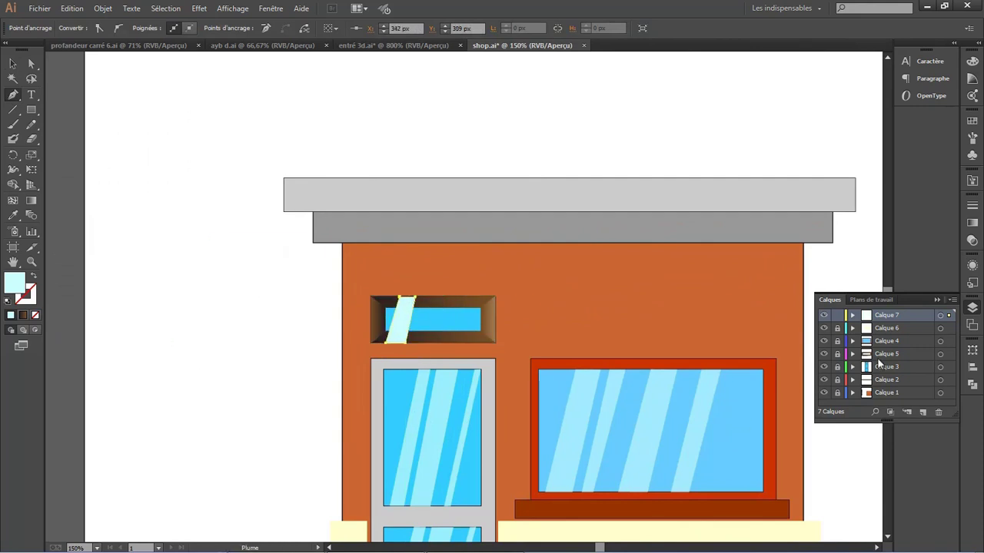
left_click(884, 340)
left_click_drag(882, 345, 896, 315)
key("ctrl+z")
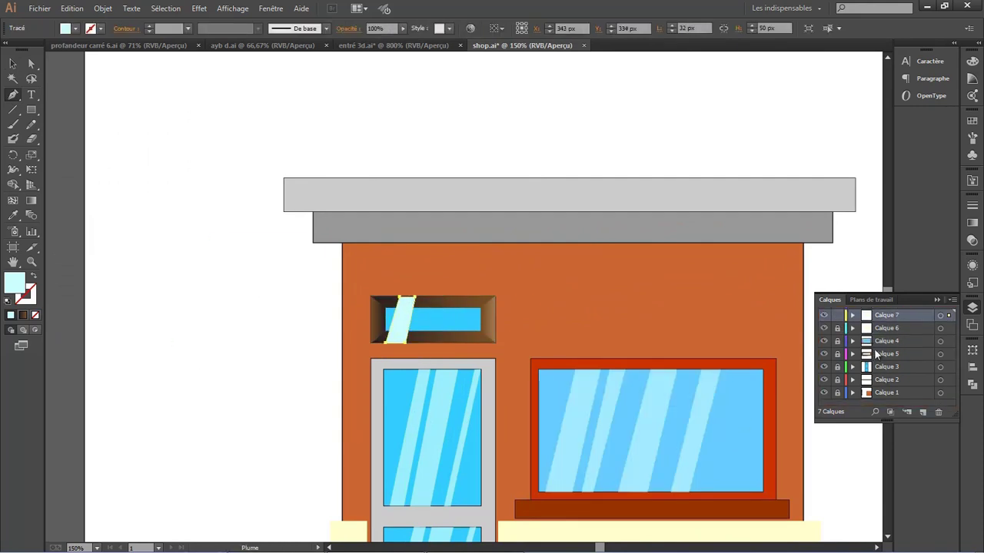
left_click_drag(885, 352, 891, 313)
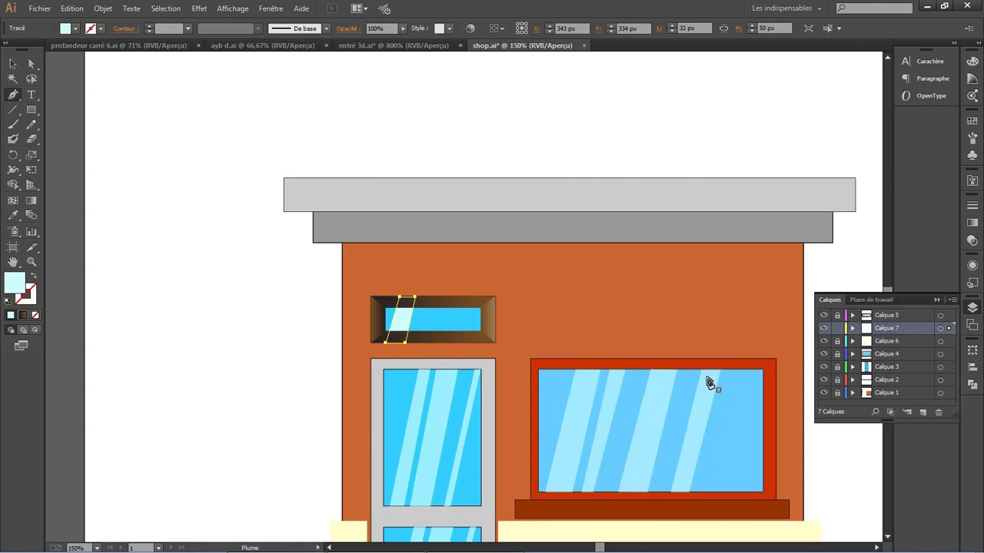
left_click(823, 329)
left_click(824, 328)
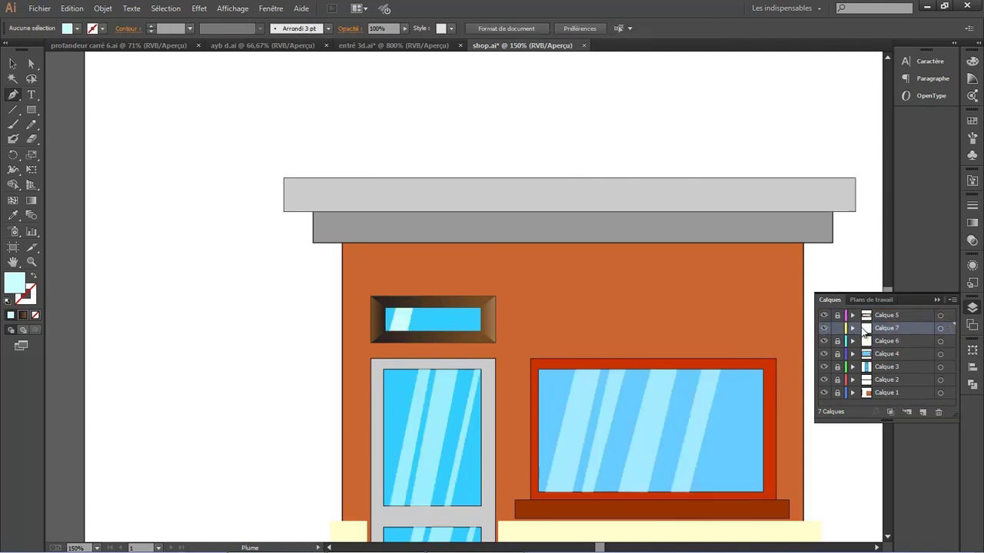
- Draw two more diagonal stripes across the small transom window
left_click(429, 296)
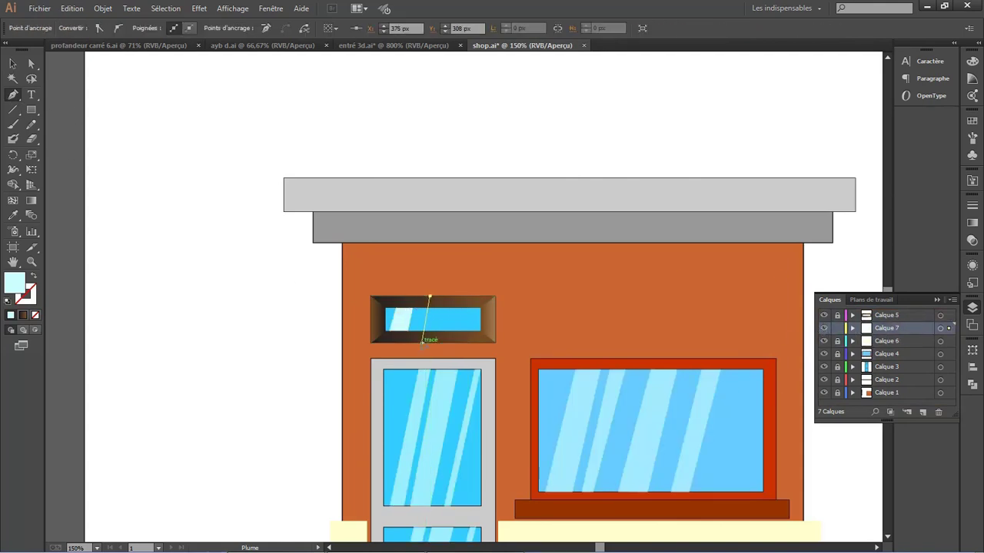
left_click_drag(433, 343, 448, 348)
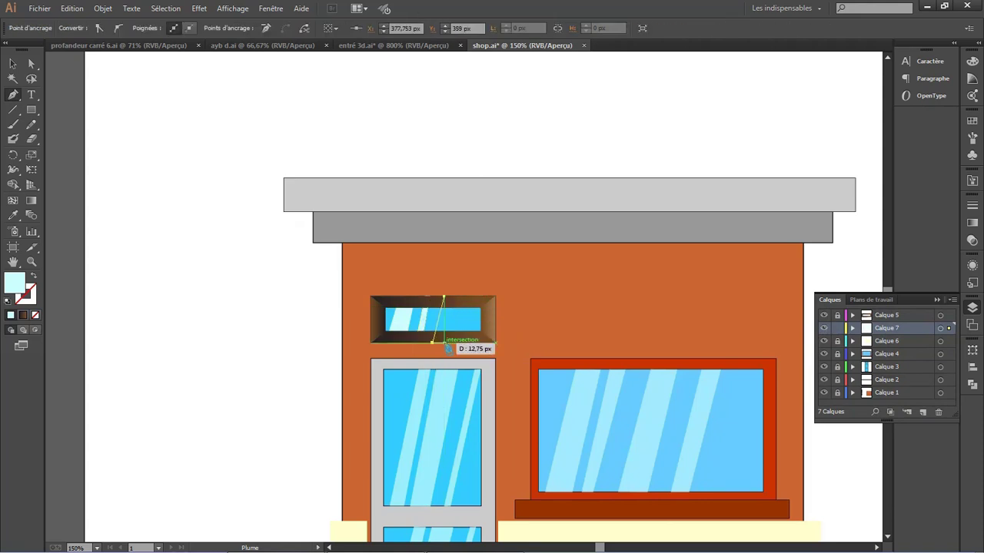
left_click(458, 296)
left_click(470, 296)
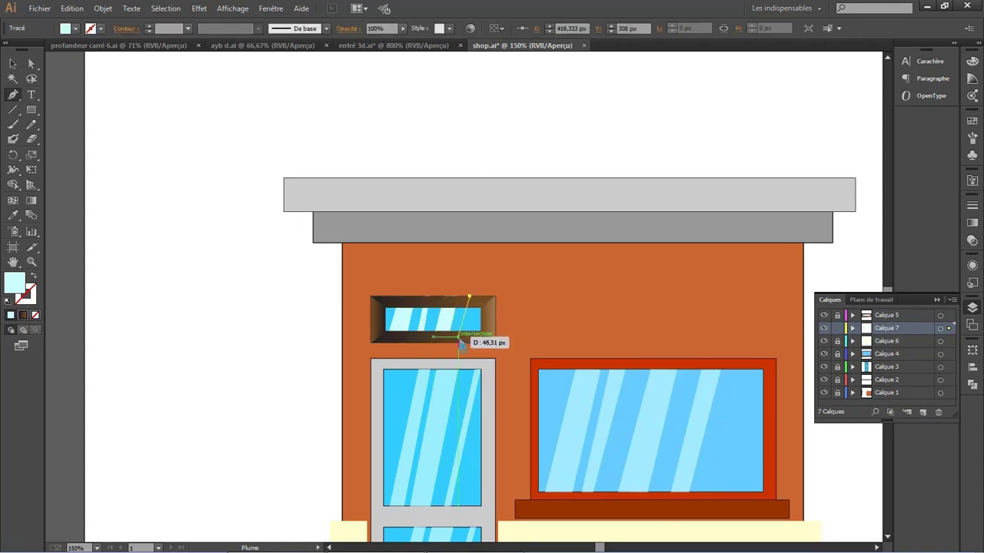
left_click(461, 343)
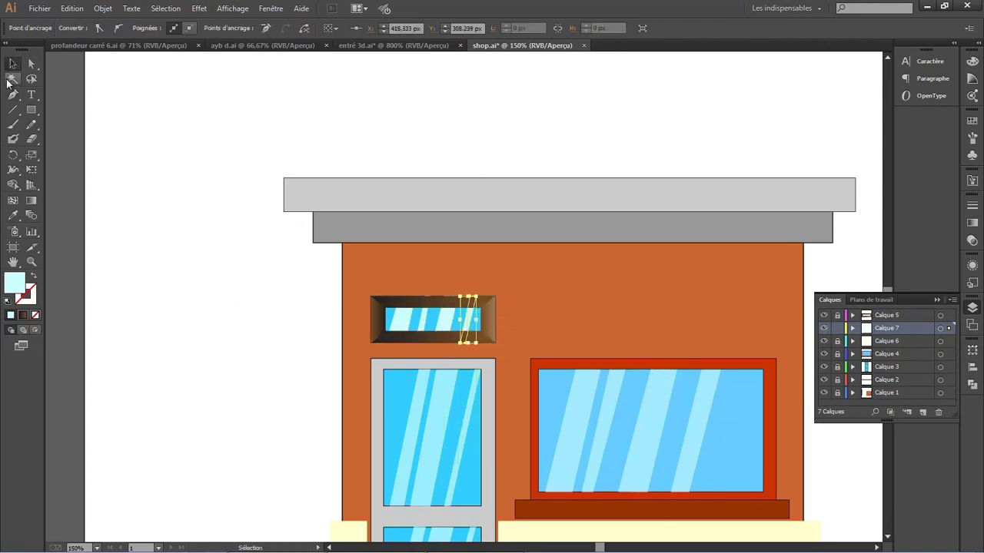
scroll(406, 286, "down", 5)
- Save the shop document, then begin a rectangle at the facade's upper-right edge
key("ctrl+1")
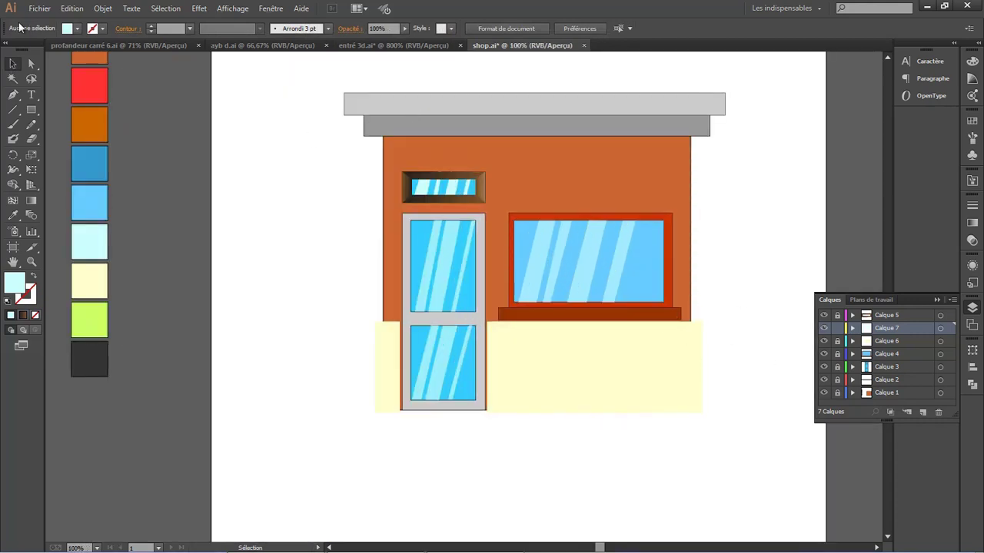
left_click(39, 8)
left_click(38, 108)
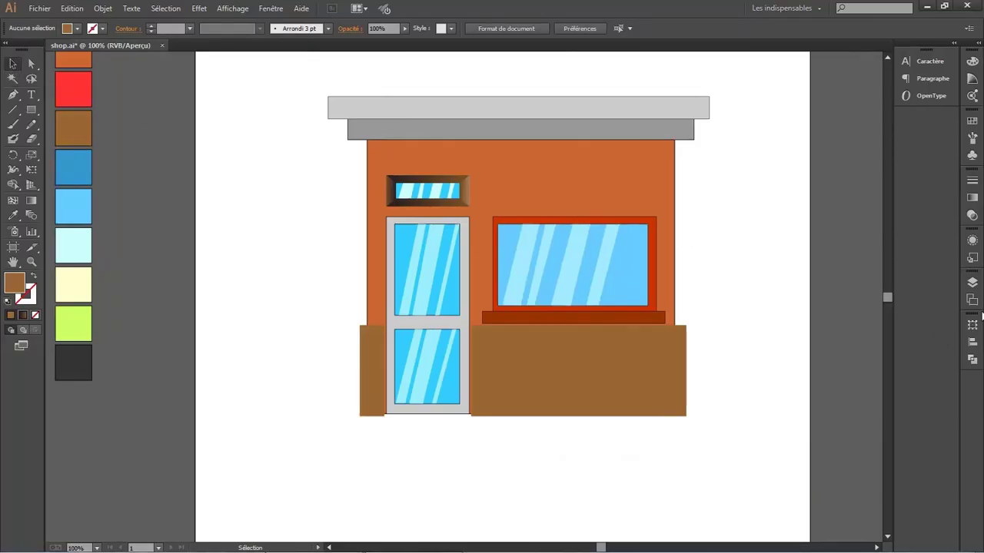
left_click(972, 282)
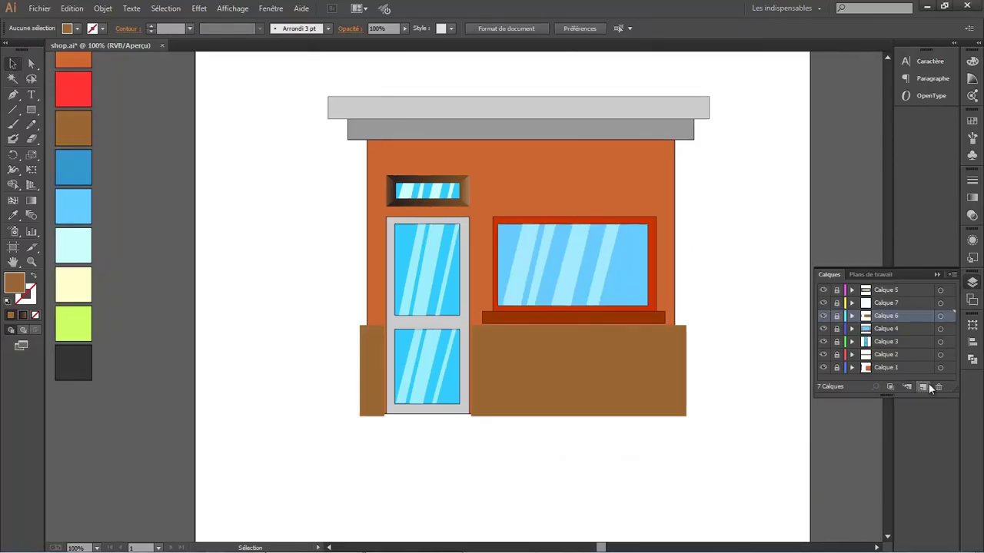
left_click(31, 109)
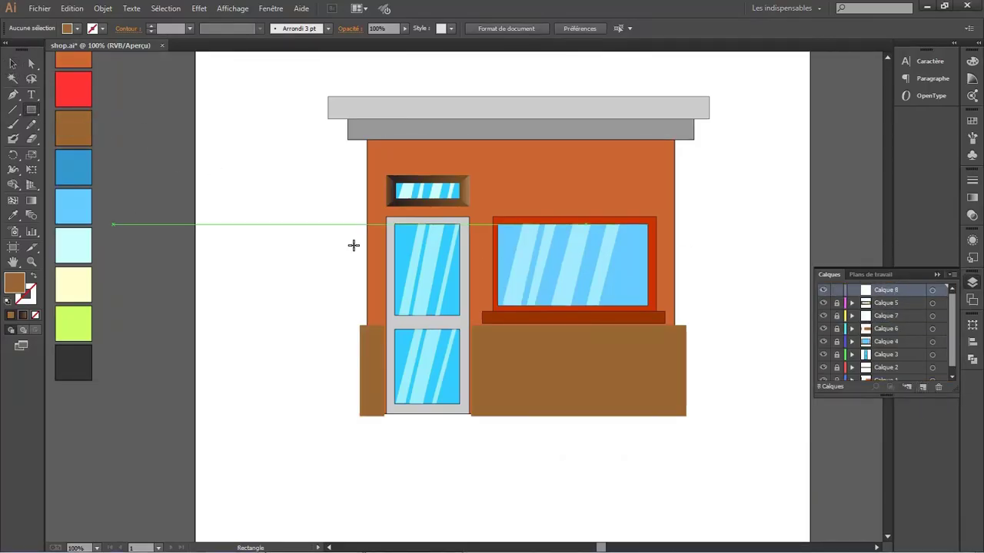
left_click(682, 154)
- Draw a tall brown rectangle and move it above the shop window
left_click(499, 282)
left_click_drag(695, 149, 651, 223)
key("v")
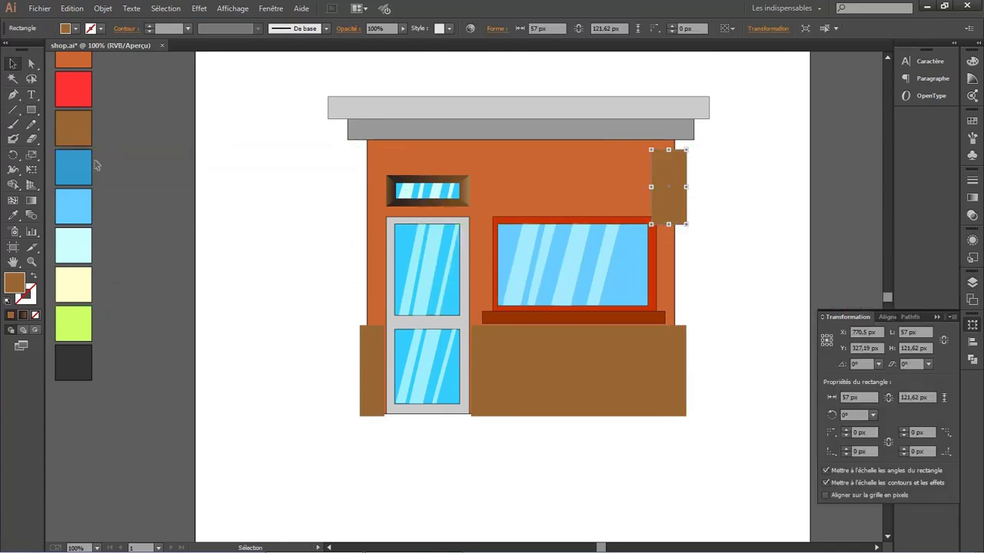
mouse_move(685, 196)
left_mouse_down()
mouse_move(515, 199)
mouse_move(542, 215)
mouse_move(518, 201)
left_mouse_up()
- Paste a copy of the brown rectangle and line it up beside the original
key("ctrl+shift+a")
key("ctrl+c")
key("ctrl+v")
left_click_drag(449, 315, 537, 182)
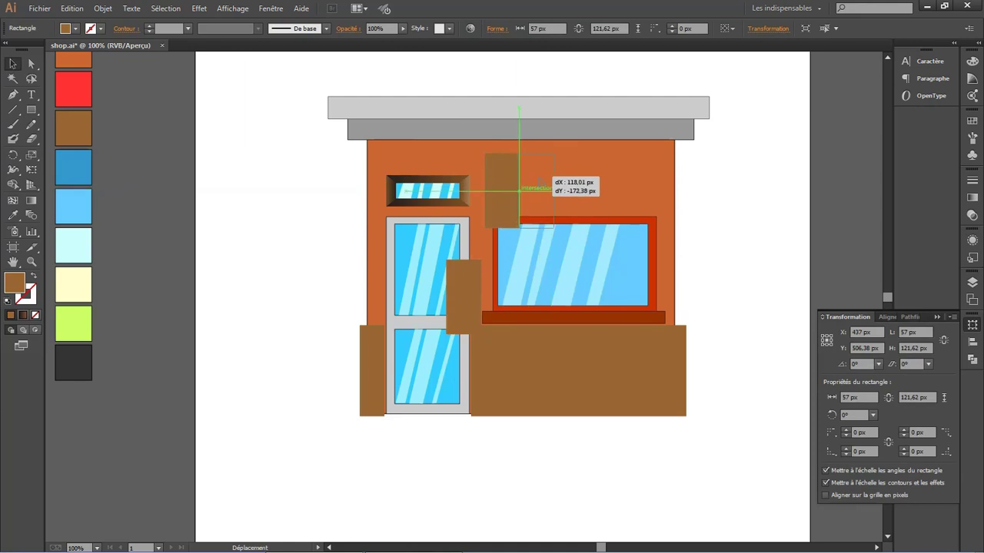
left_click(502, 200, "shift")
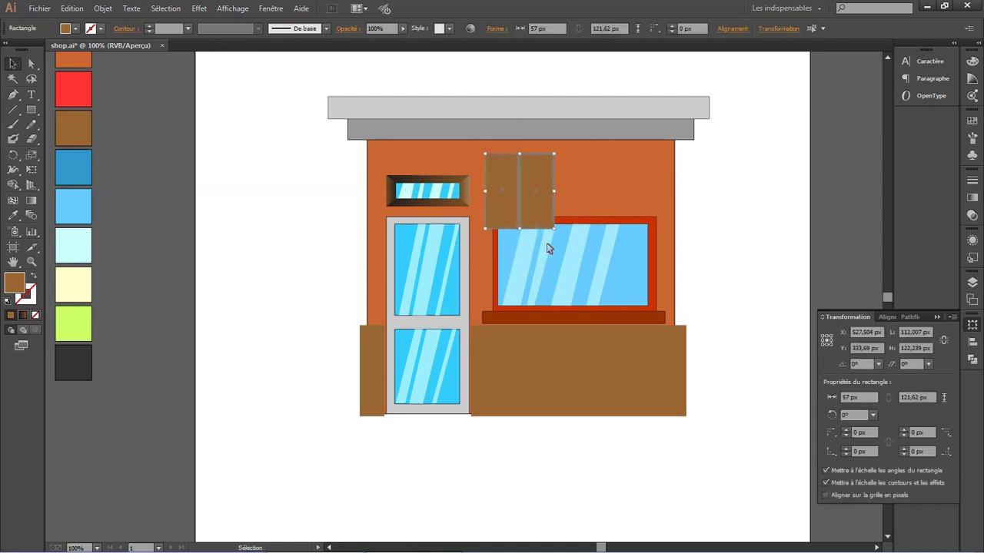
key("ctrl+z")
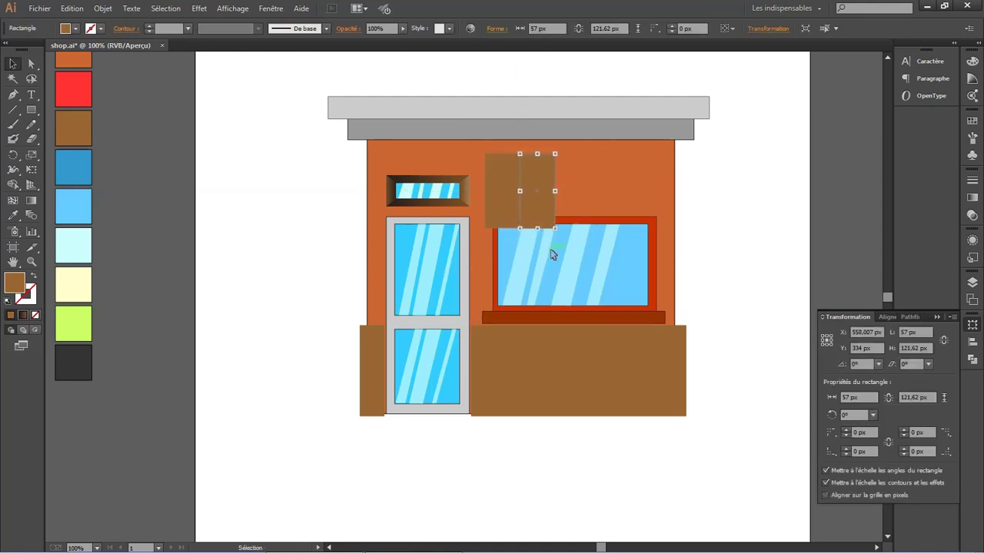
scroll(531, 192, "up", 1)
scroll(530, 169, "up", 3)
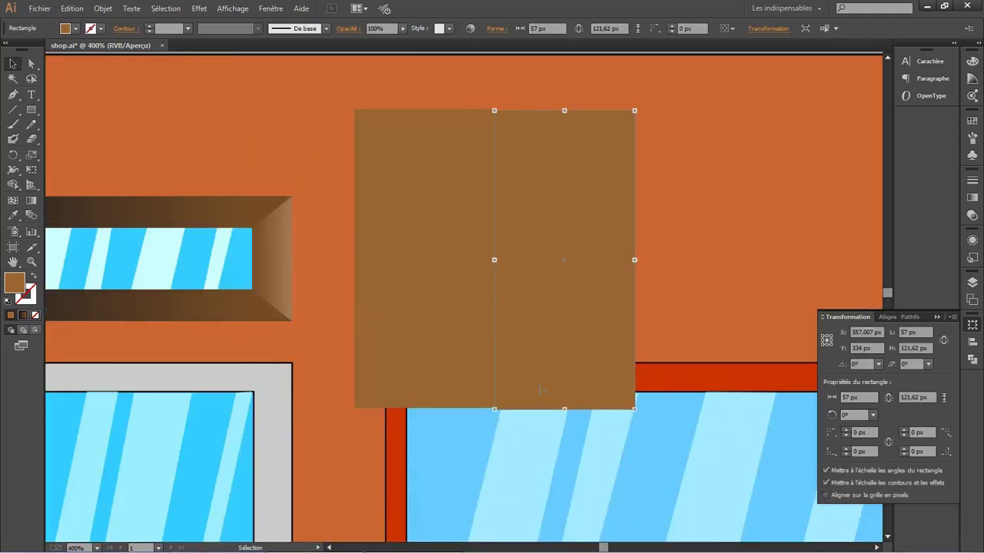
left_click(658, 88)
left_click(554, 387)
left_click_drag(537, 237, 536, 240)
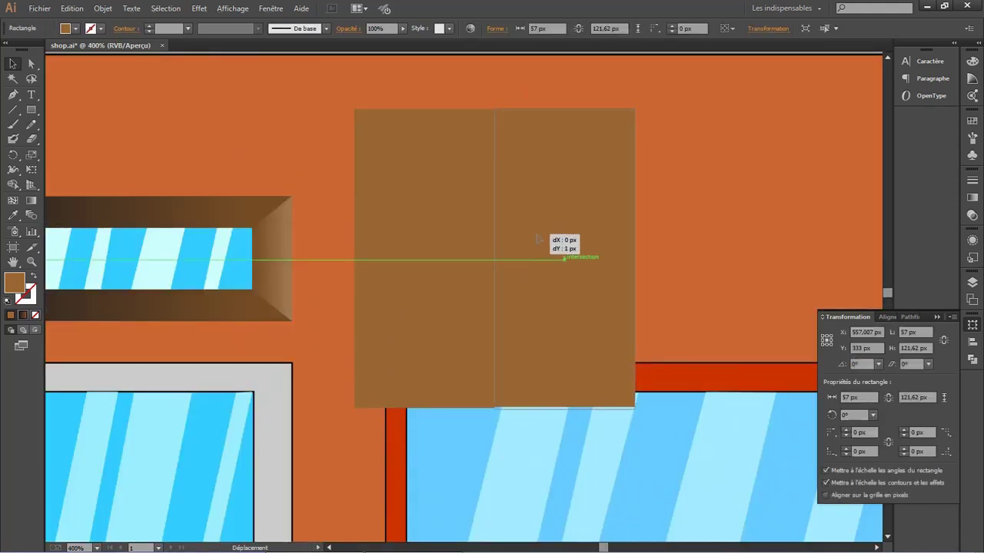
left_click(643, 334)
- Paste two more brown rectangle copies, extending the row across the window
key("ctrl+v")
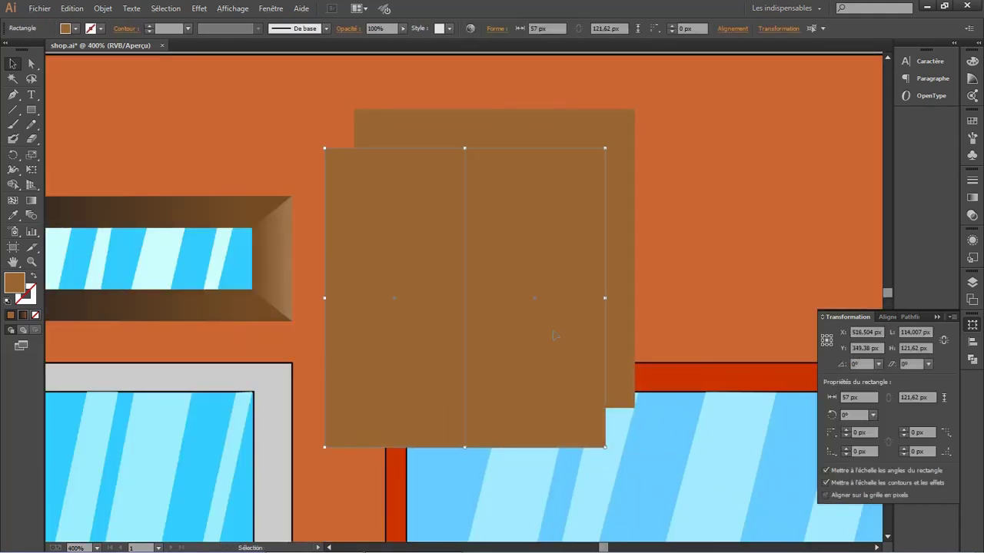
scroll(553, 335, "down", 3)
left_click_drag(502, 318, 615, 318)
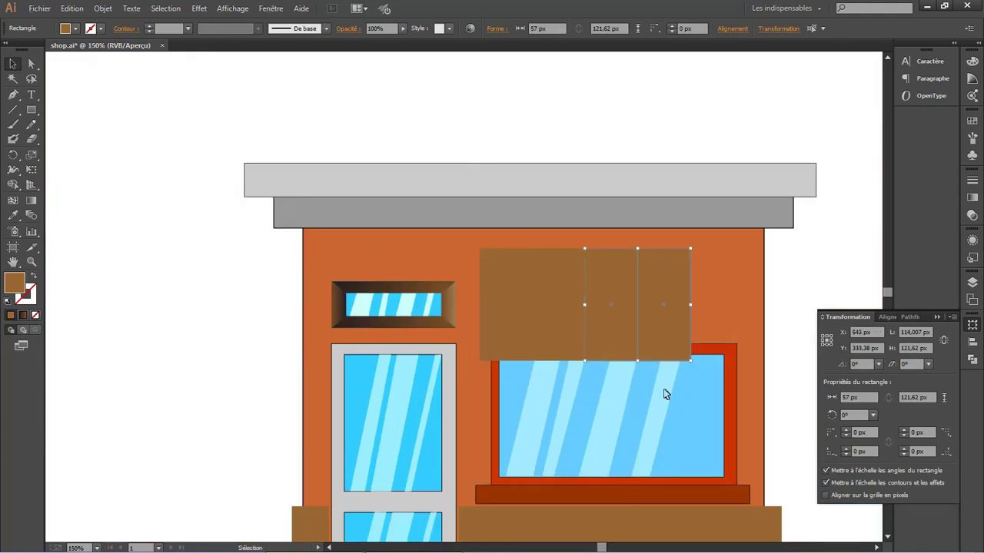
key("ctrl+v")
left_click_drag(492, 332, 770, 332)
scroll(749, 348, "up", 5)
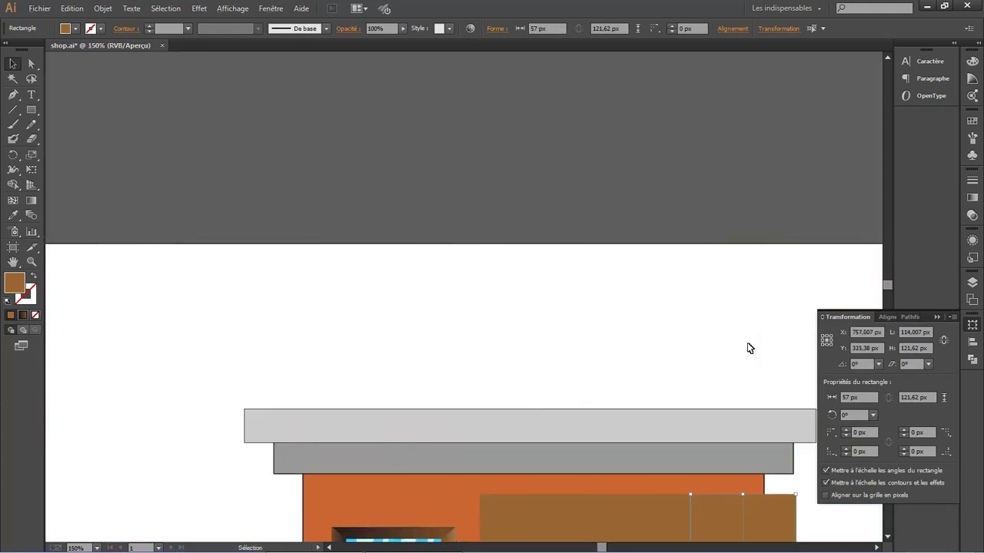
scroll(749, 349, "down", 2)
scroll(828, 459, "down", 1)
scroll(827, 459, "up", 1)
scroll(761, 448, "up", 1)
- Select the row of brown rectangles and shorten it to about 73 px tall
mouse_move(736, 317)
left_mouse_down()
mouse_move(577, 449)
mouse_move(388, 459)
left_mouse_up()
left_click_drag(512, 396, 495, 397)
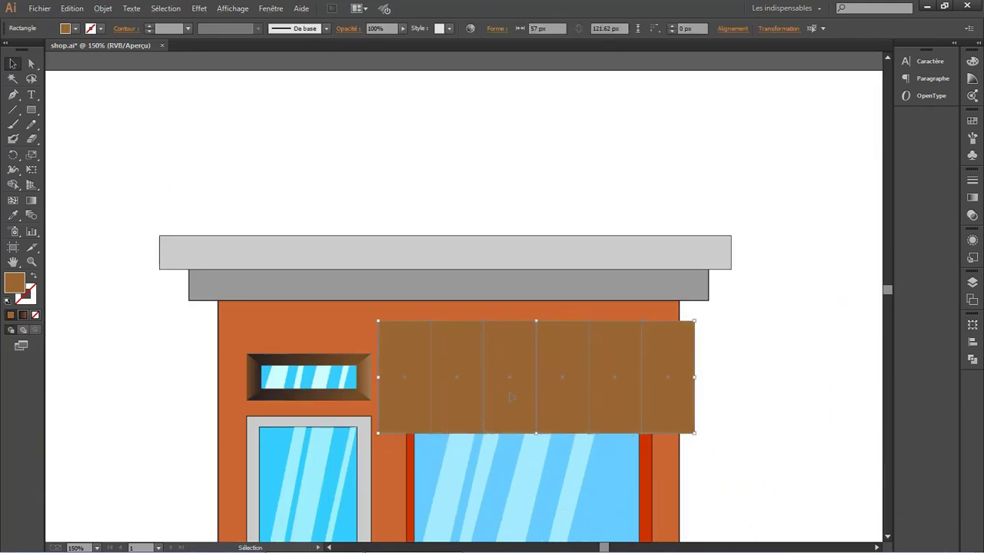
left_click_drag(533, 322, 533, 363)
left_click_drag(706, 352, 417, 466)
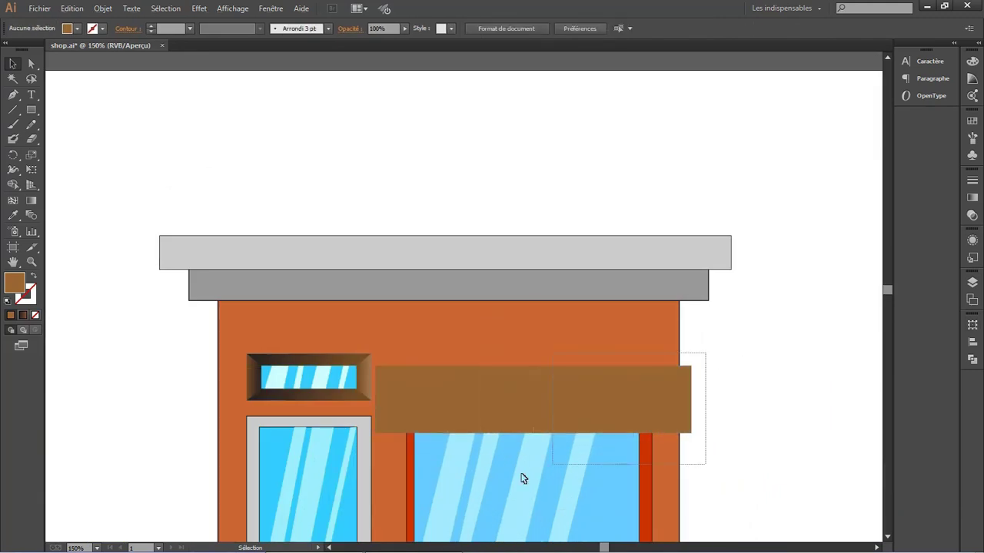
left_click(771, 348)
- Show the Layers panel and fill the first awning rectangles white (FFFFFF)
key("ctrl+minus")
key("ctrl+minus")
key("ctrl+minus")
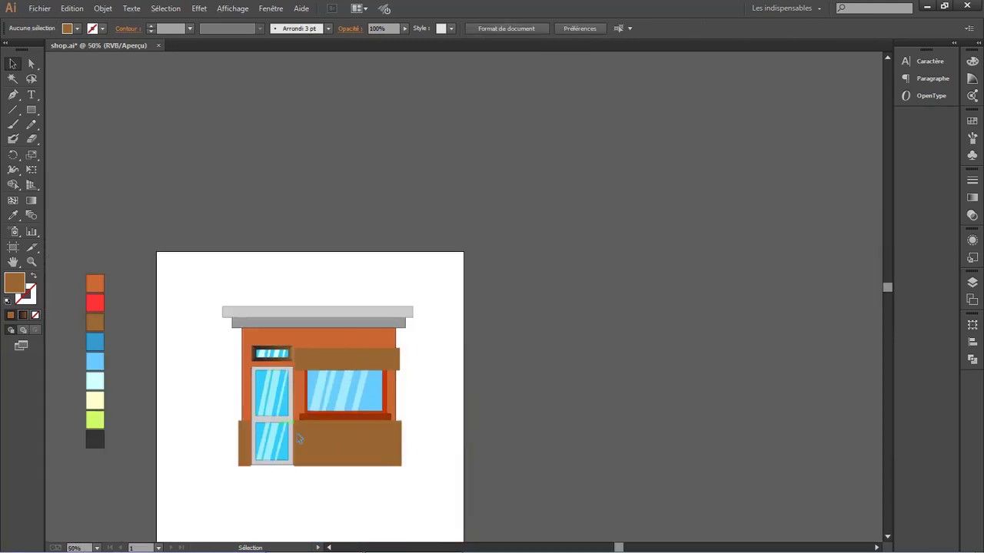
left_click(972, 302)
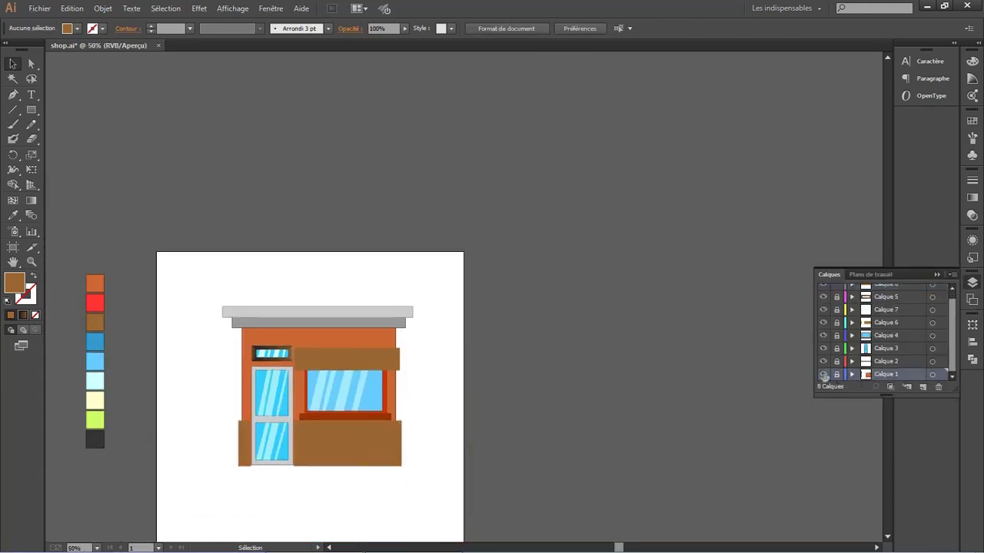
left_click(95, 399)
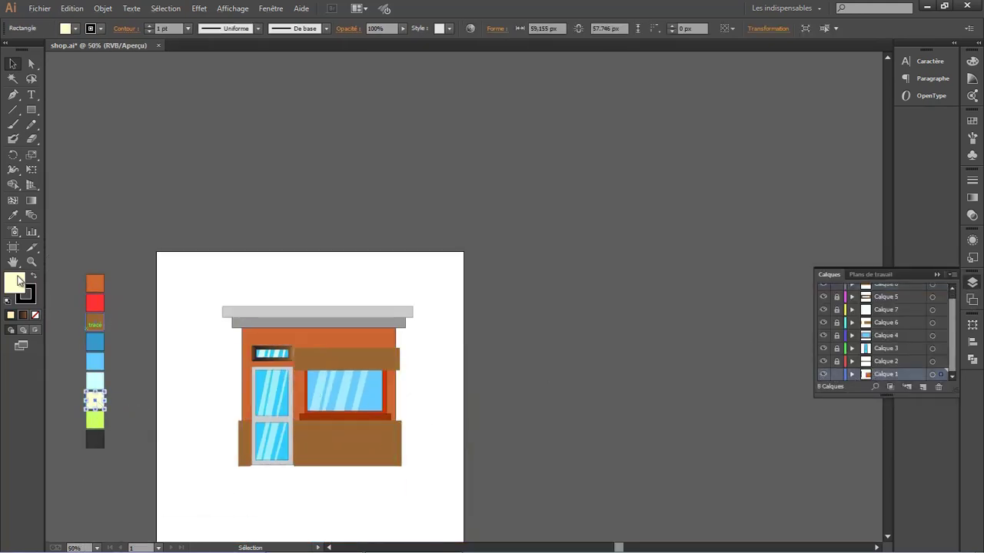
left_click(338, 359)
double_click(13, 282)
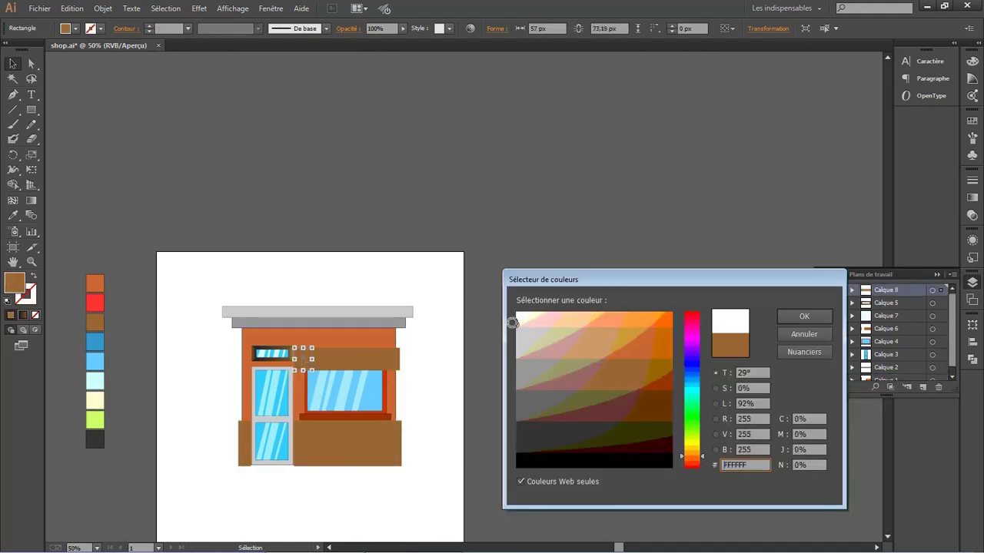
left_click(787, 315)
double_click(13, 283)
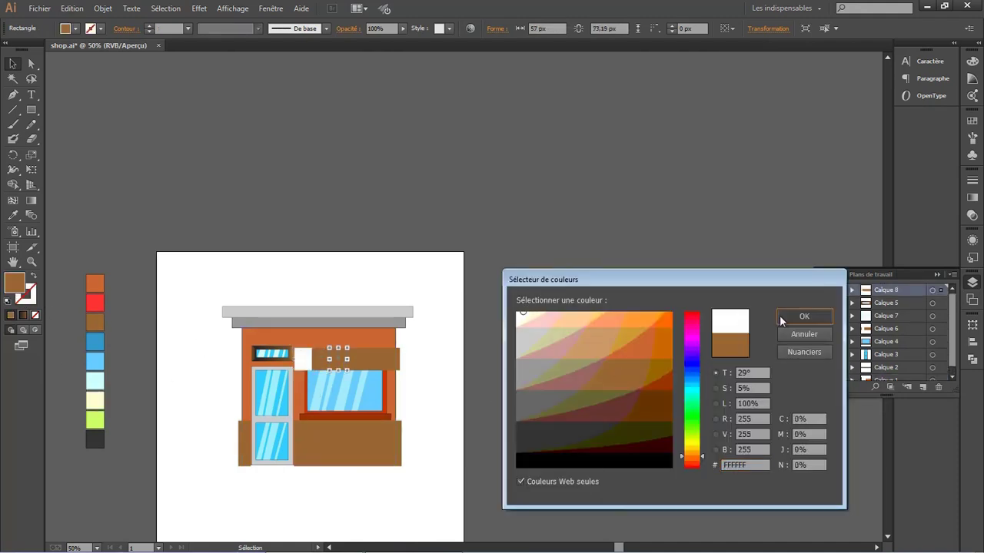
left_click(804, 316)
double_click(14, 282)
left_click(804, 316)
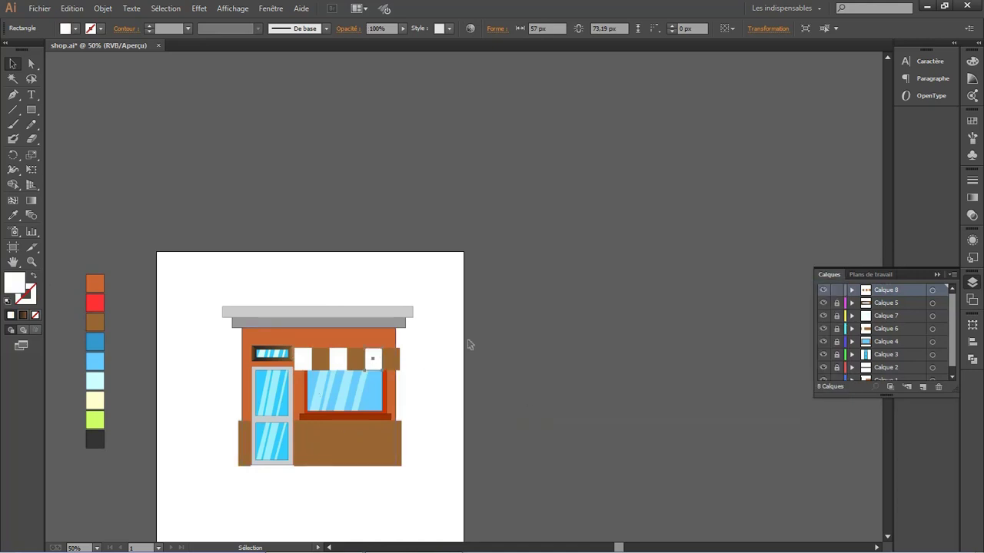
- Fill the next awning rectangles pure red (FF0000) for alternating stripes
left_click_drag(373, 359, 320, 359)
double_click(13, 282)
left_click(692, 341)
left_click_drag(691, 341, 692, 314)
left_click(657, 322)
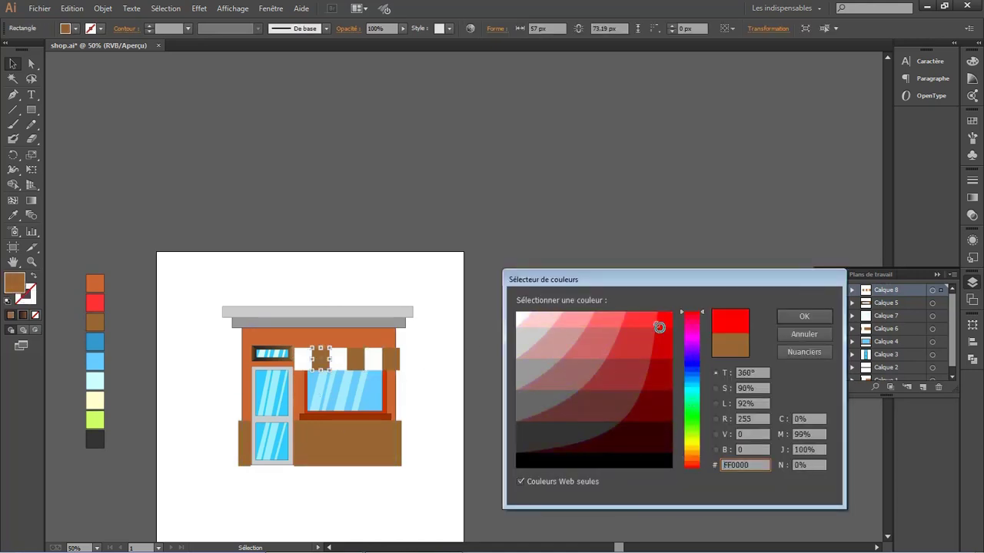
left_click(804, 316)
left_click(338, 359)
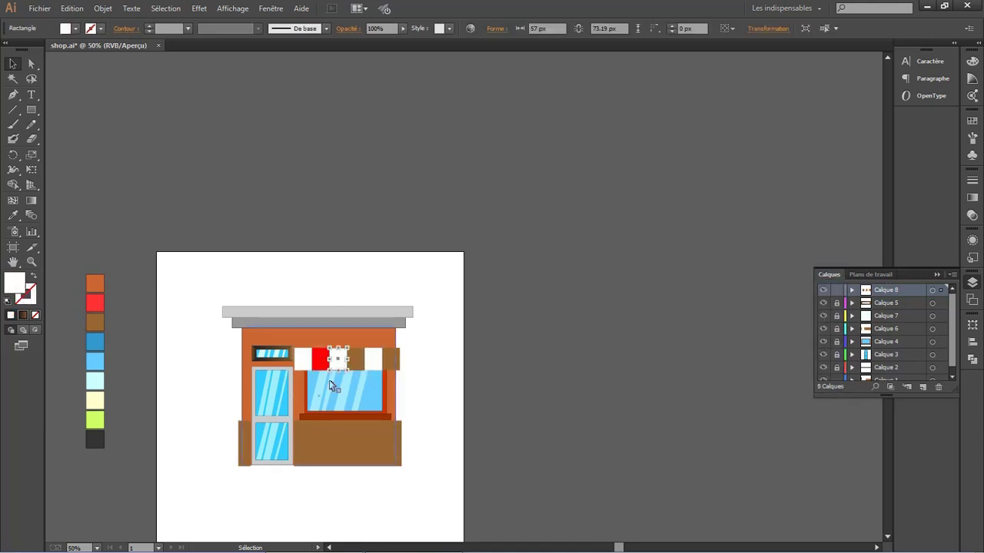
left_click_drag(362, 360, 327, 359)
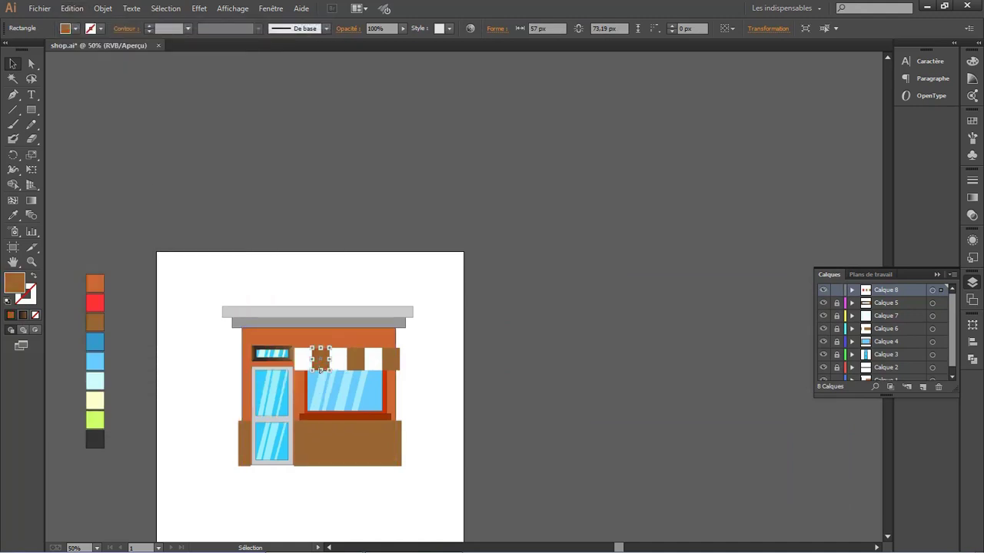
double_click(15, 284)
left_click(692, 314)
left_click(804, 316)
left_click(355, 359)
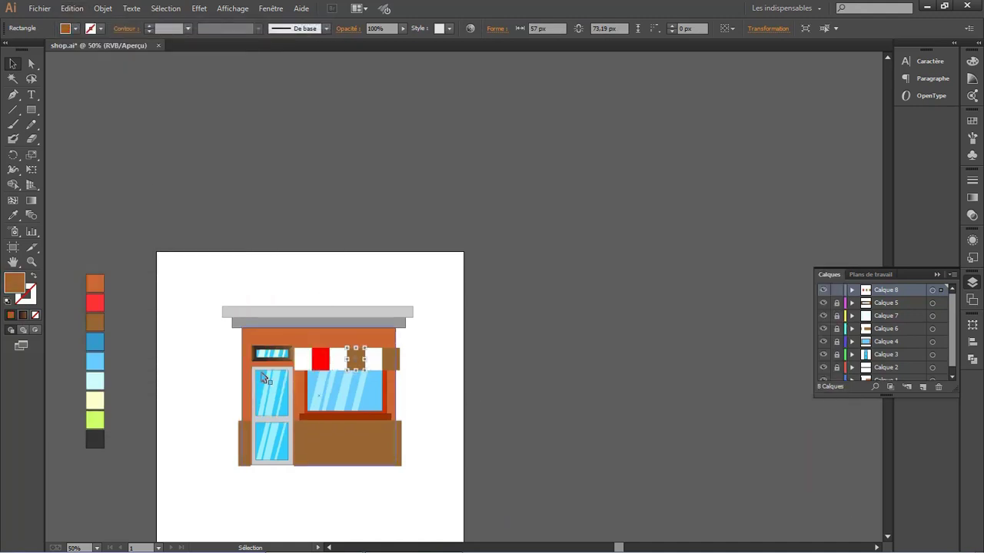
- Fill the remaining awning rectangles red, completing the six-stripe awning
double_click(15, 285)
left_click(692, 313)
left_click(804, 316)
left_click(390, 359)
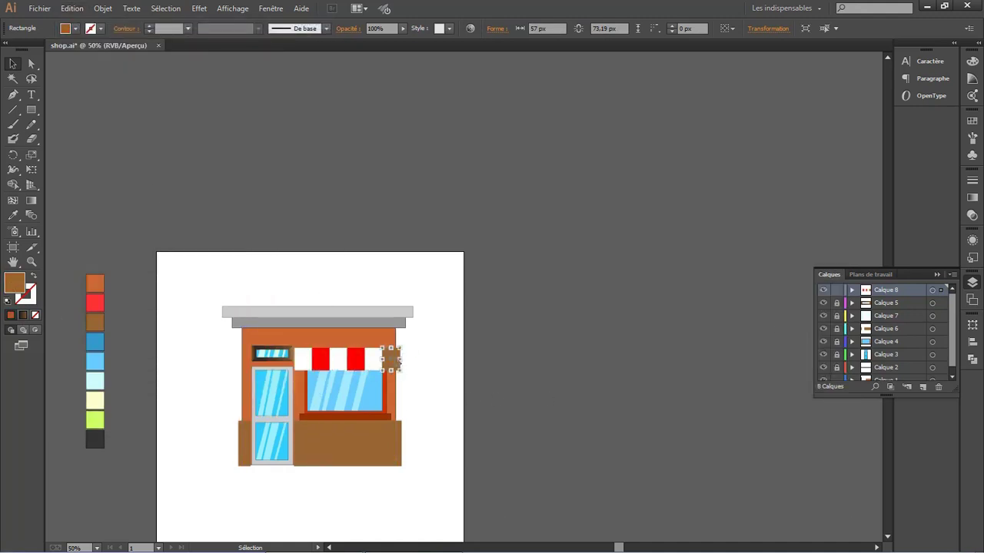
double_click(11, 286)
left_click(692, 314)
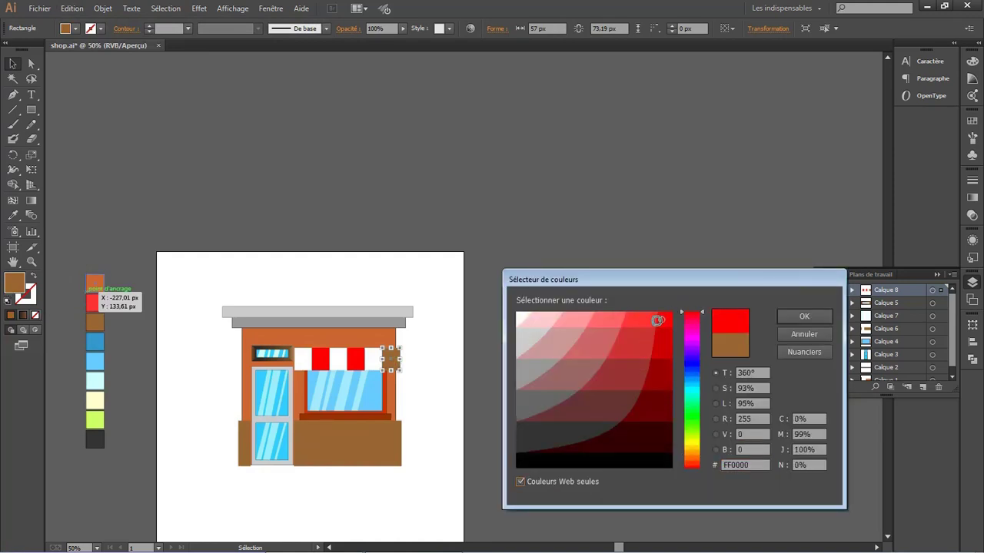
left_click(804, 316)
left_click(450, 321)
scroll(307, 400, "down", 1)
scroll(331, 358, "up", 4)
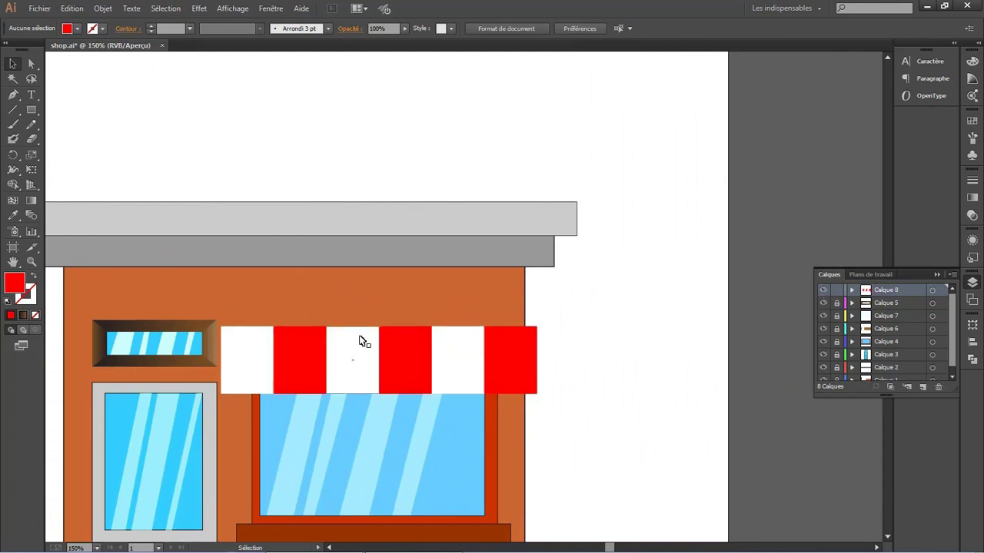
- Warp the awning with Arc inférieur at 83% bend, adjusting horizontal distortion
left_click_drag(545, 416, 546, 417)
left_click(199, 8)
mouse_move(227, 107)
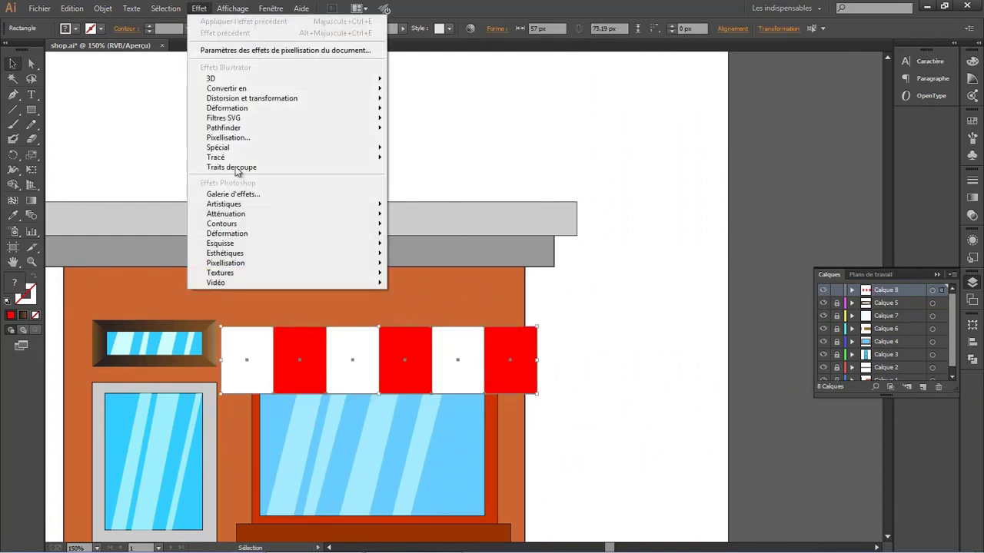
left_click(442, 112)
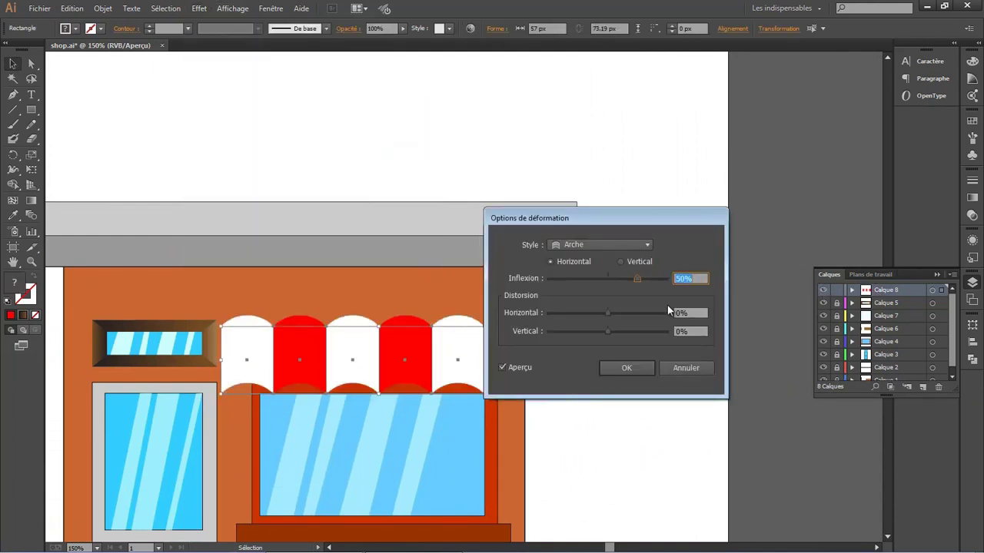
left_click(648, 245)
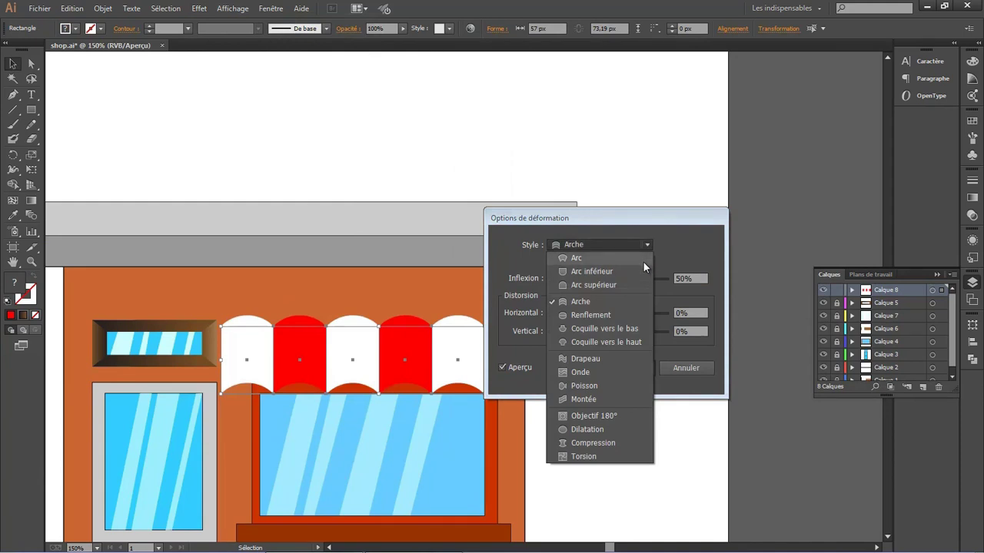
left_click(644, 262)
left_click(643, 249)
left_click(618, 273)
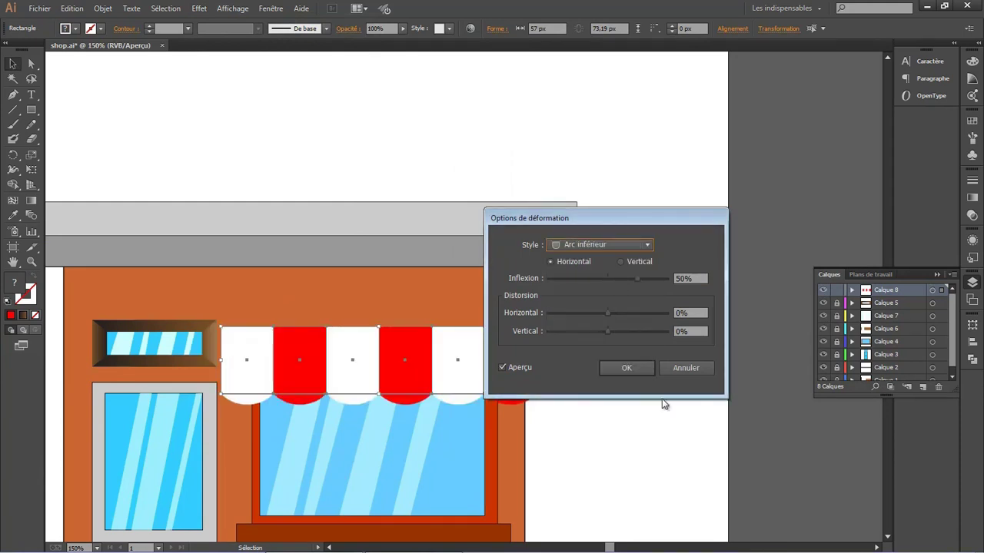
left_click_drag(619, 278, 658, 278)
left_click_drag(613, 312, 606, 310)
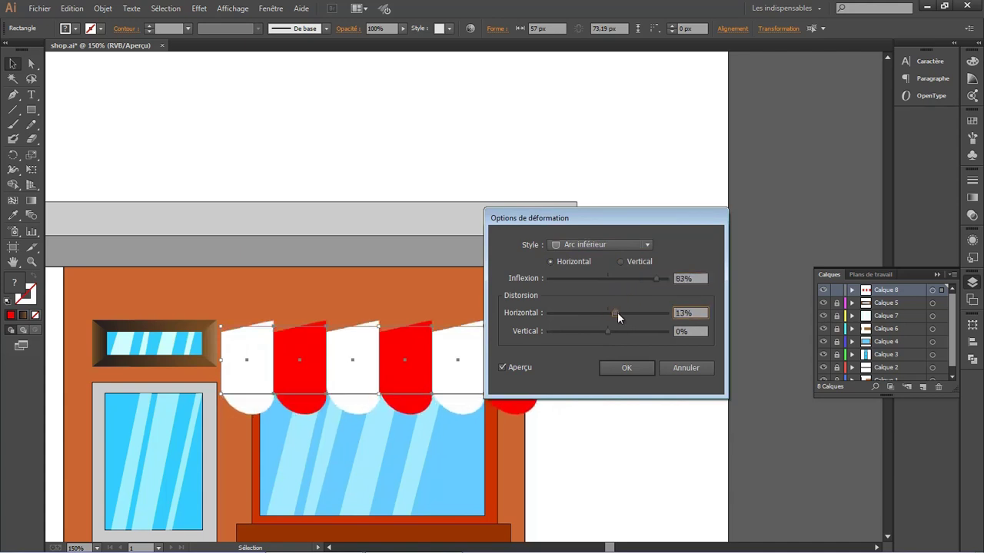
key("Return")
left_click(561, 333)
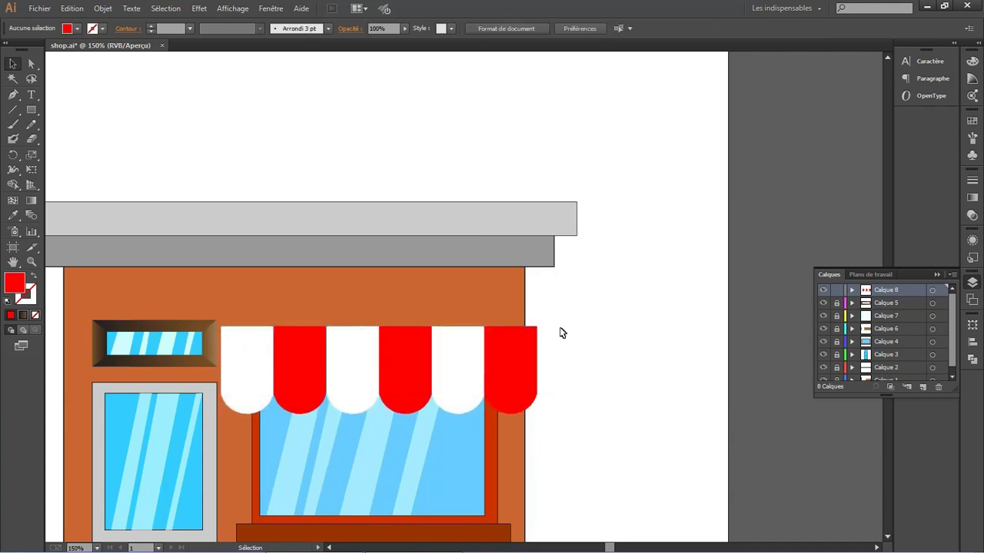
- Attempt to join the awning stripes, then dismiss the cannot-join warning
left_click_drag(332, 381, 230, 378)
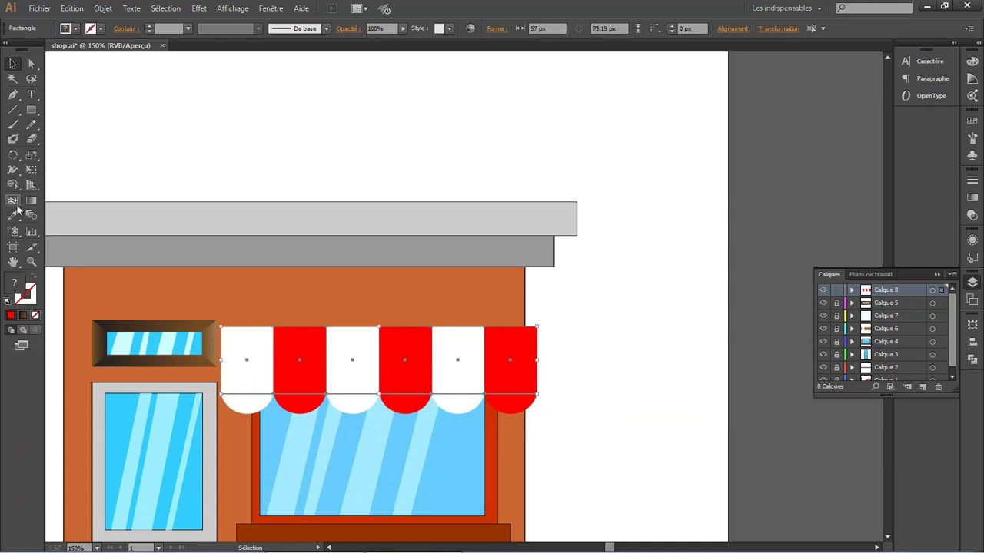
right_click(341, 371)
left_click(396, 262)
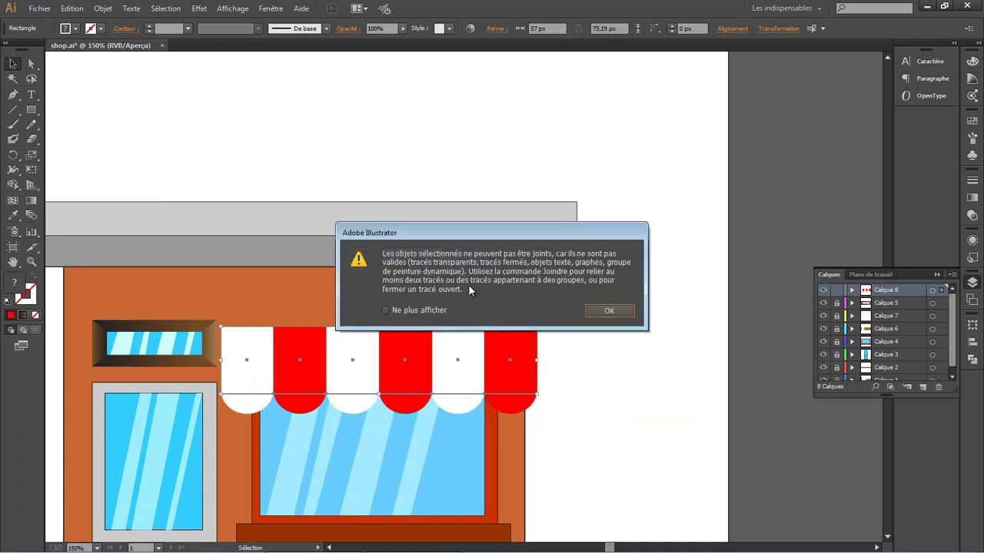
left_click(607, 310)
left_click(589, 364)
scroll(589, 365, "down", 2)
- Perspective-distort the awning so its top corners pull inward
scroll(655, 254, "down", 3)
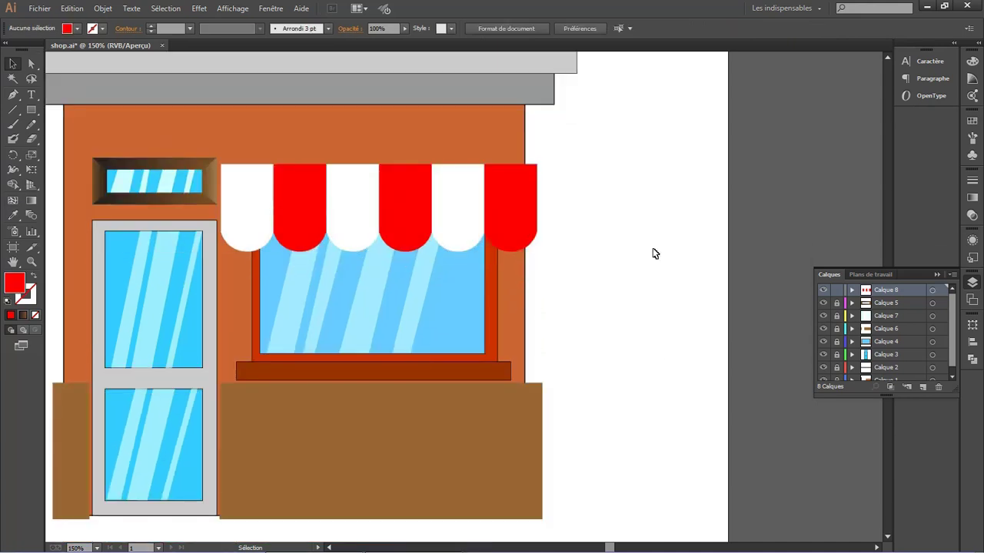
left_click_drag(554, 160, 265, 211)
left_click(32, 169)
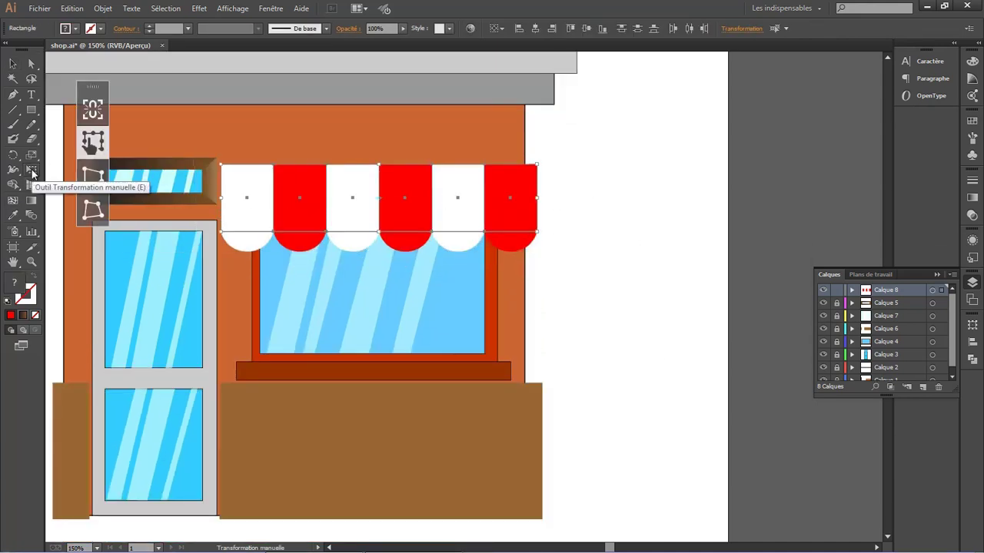
left_click(93, 178)
left_click_drag(222, 165, 239, 165)
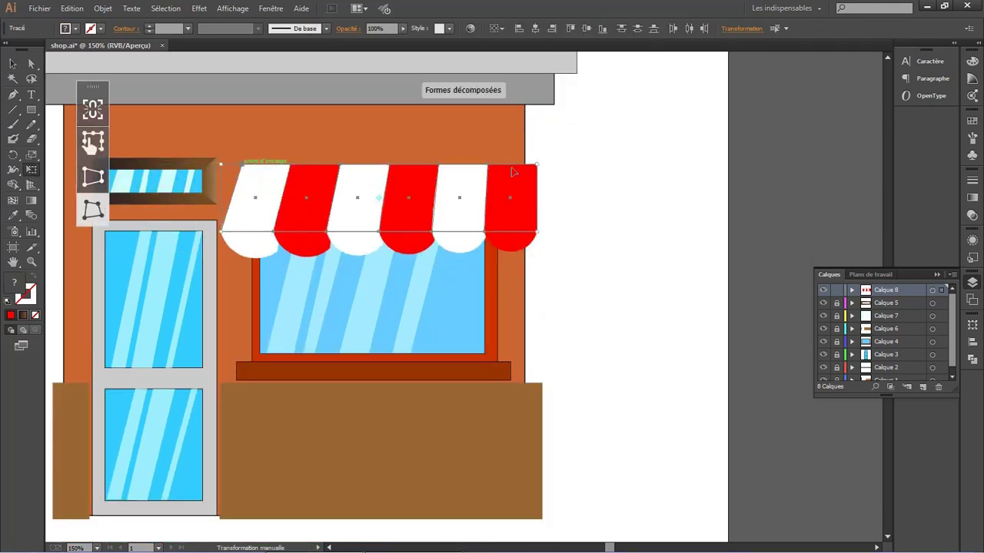
left_click_drag(536, 165, 513, 164)
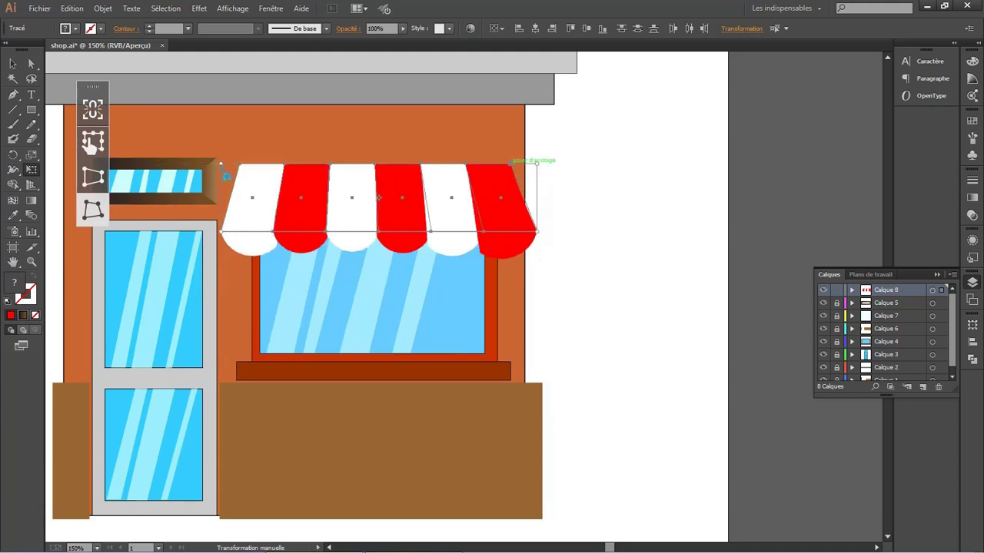
left_click_drag(225, 170, 234, 165)
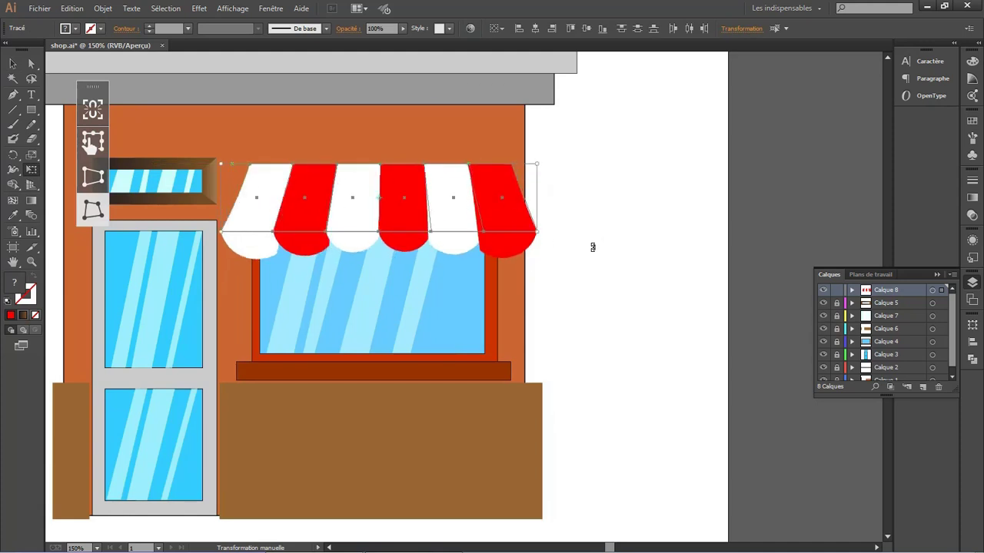
key("v")
left_click(607, 283)
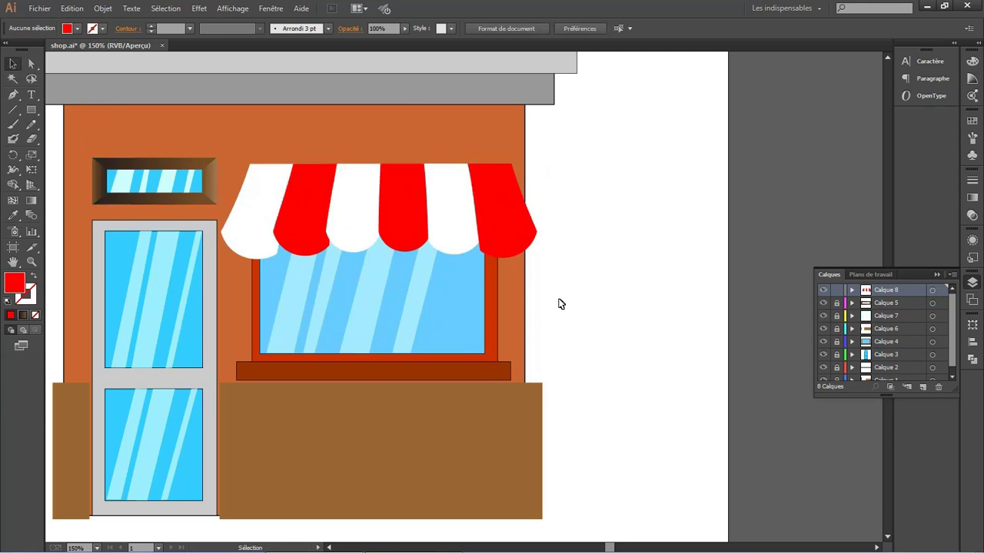
- Add layer Calque 9 and draw a 344×10 px red bar across the awning
scroll(566, 233, "down", 5)
scroll(549, 207, "up", 5)
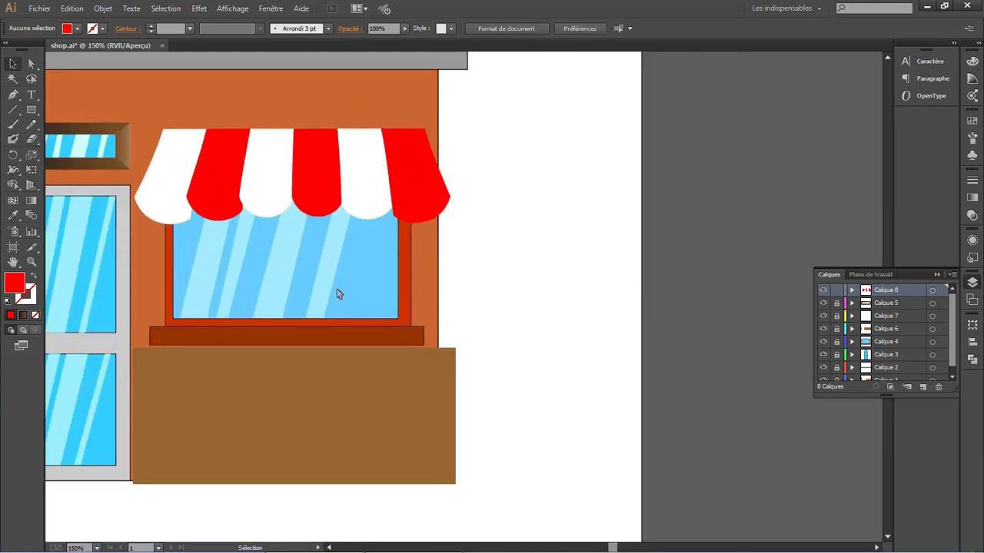
left_click(923, 388)
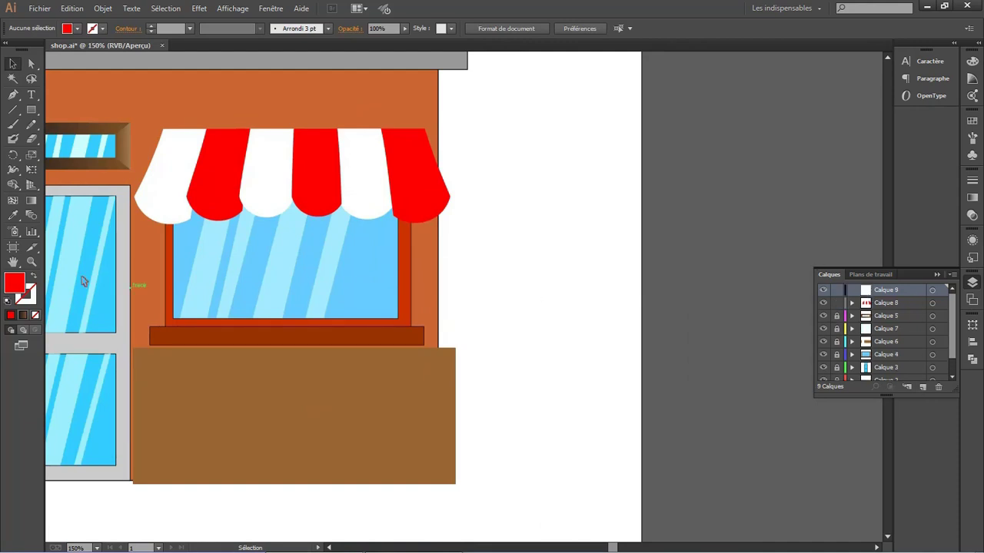
left_click_drag(132, 191, 449, 200)
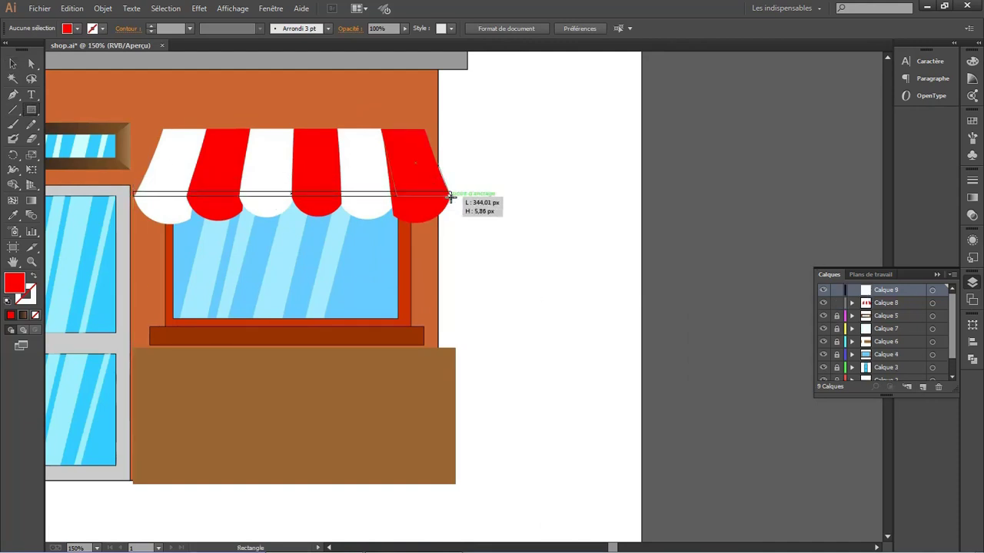
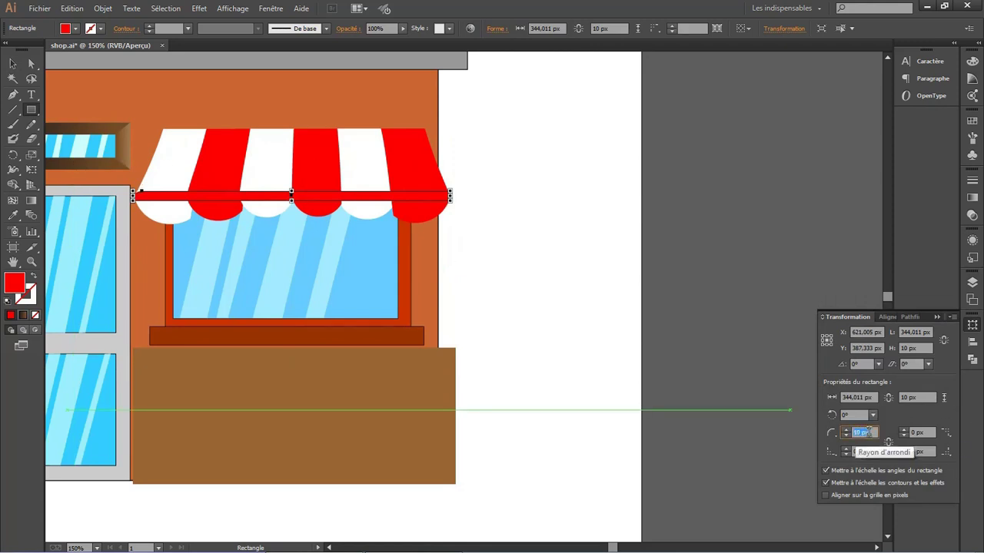
- Set the awning bar's corner radius to 10 px
key("Tab")
type("10")
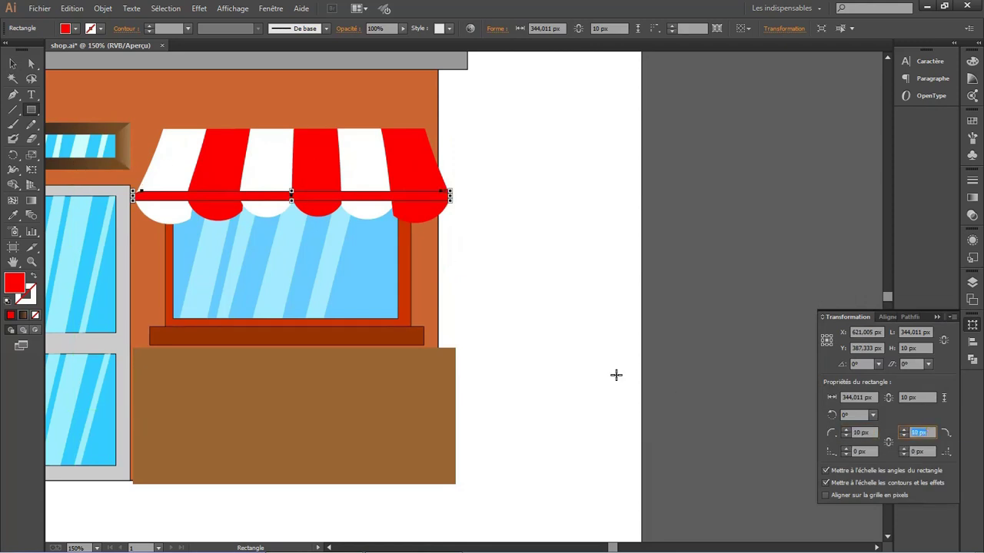
key("Tab")
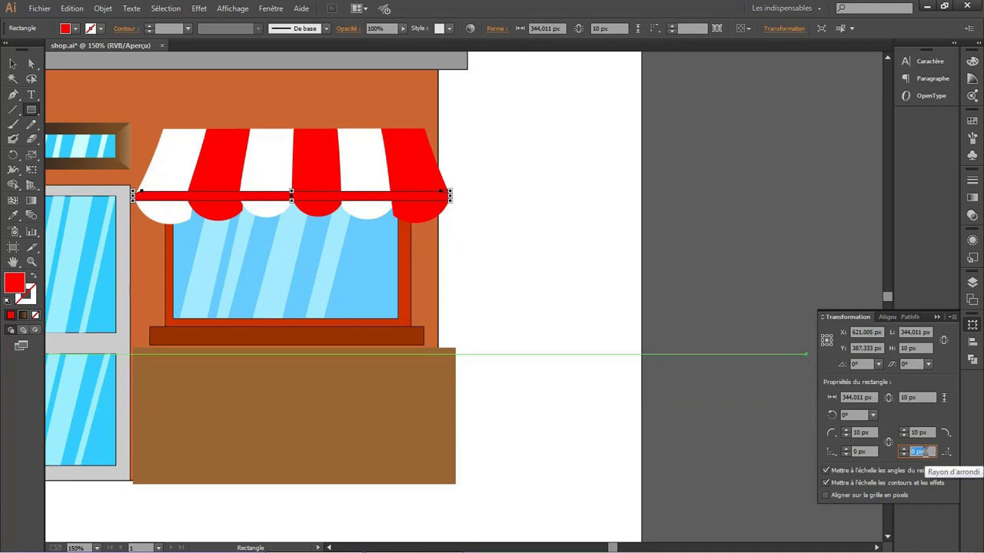
left_click(494, 323)
key("Escape")
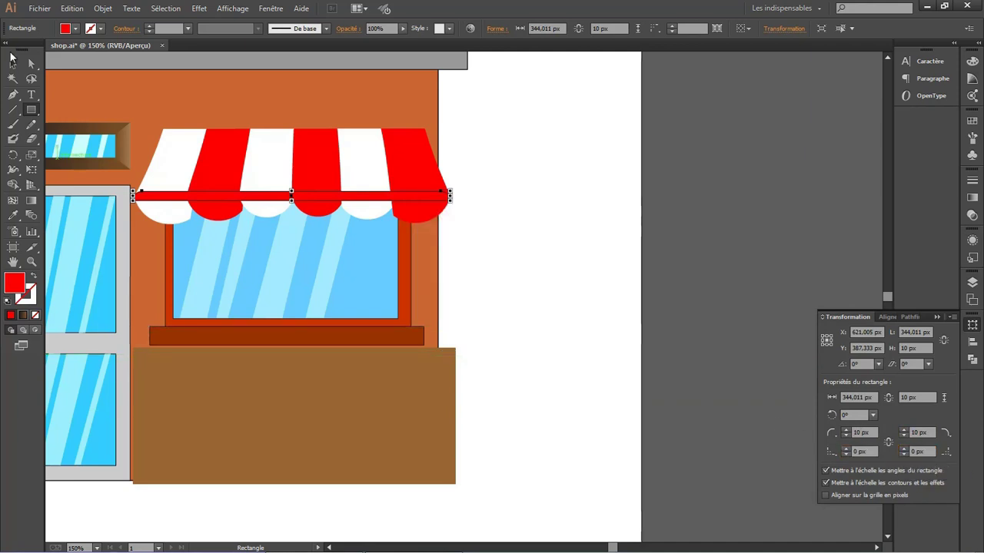
key("v")
- Fill the red awning bottom bar with black
left_click(368, 199)
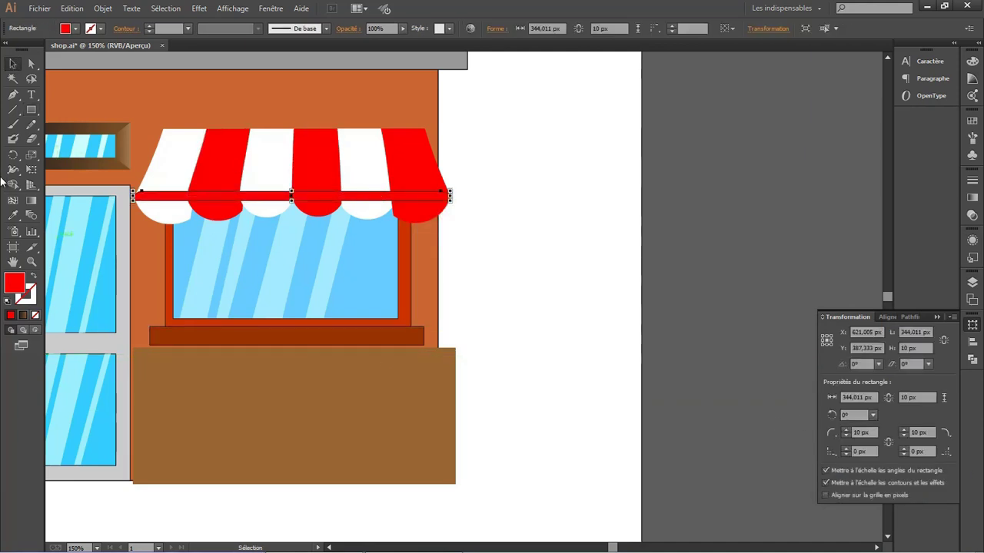
double_click(17, 292)
left_click(540, 320)
key("Return")
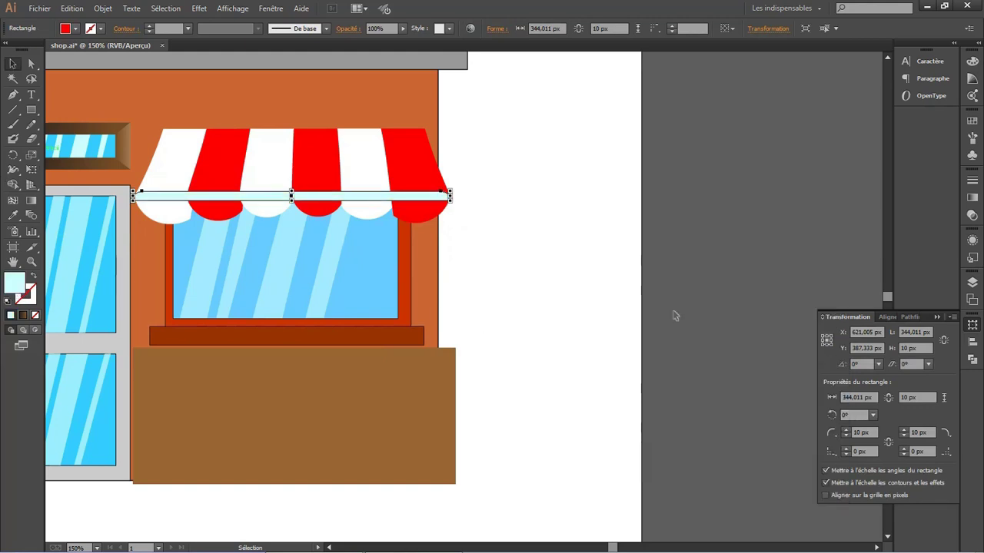
double_click(15, 283)
left_click(582, 457)
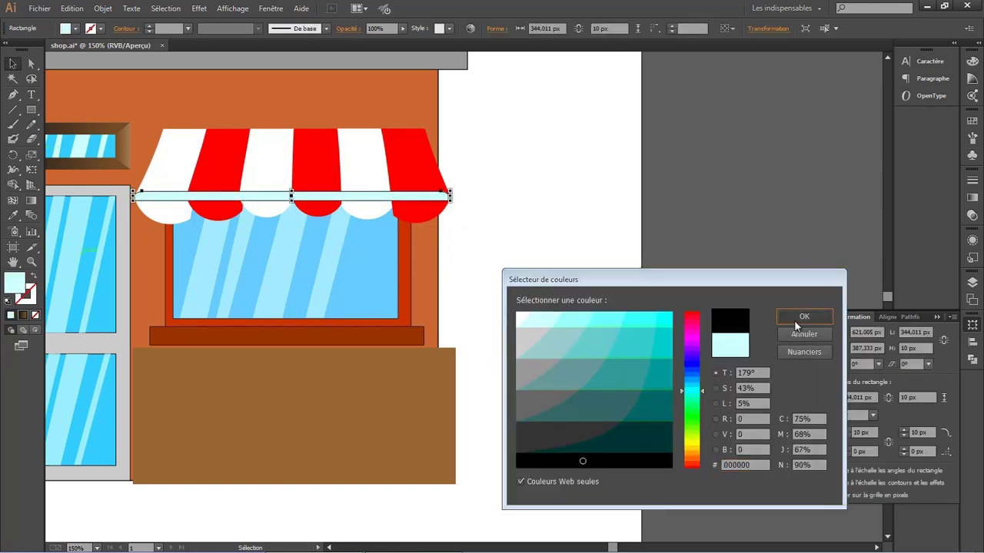
left_click(804, 315)
- Lower the black bar's opacity to 22%
scroll(388, 28, "down", 3)
scroll(388, 28, "down", 5)
scroll(388, 29, "down", 5)
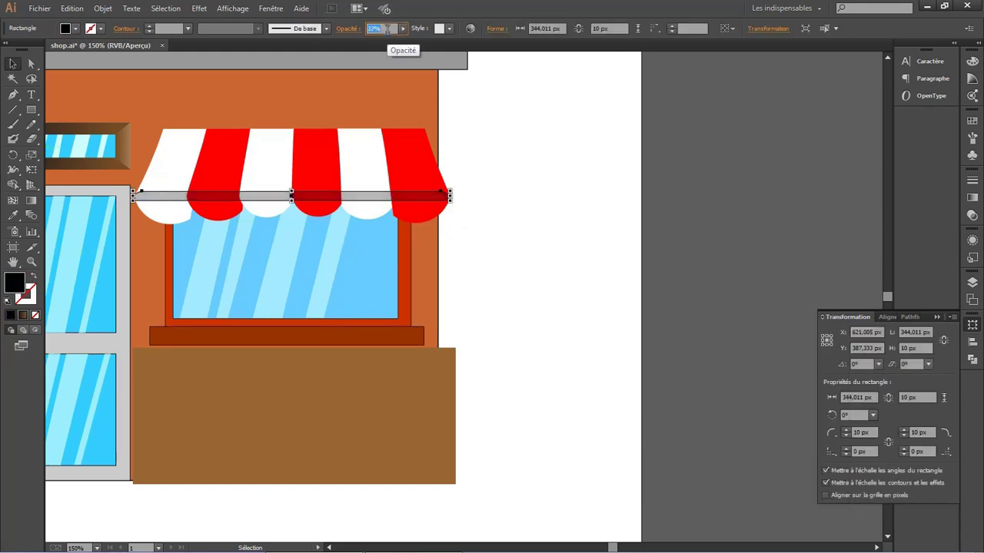
key("ctrl+shift+a")
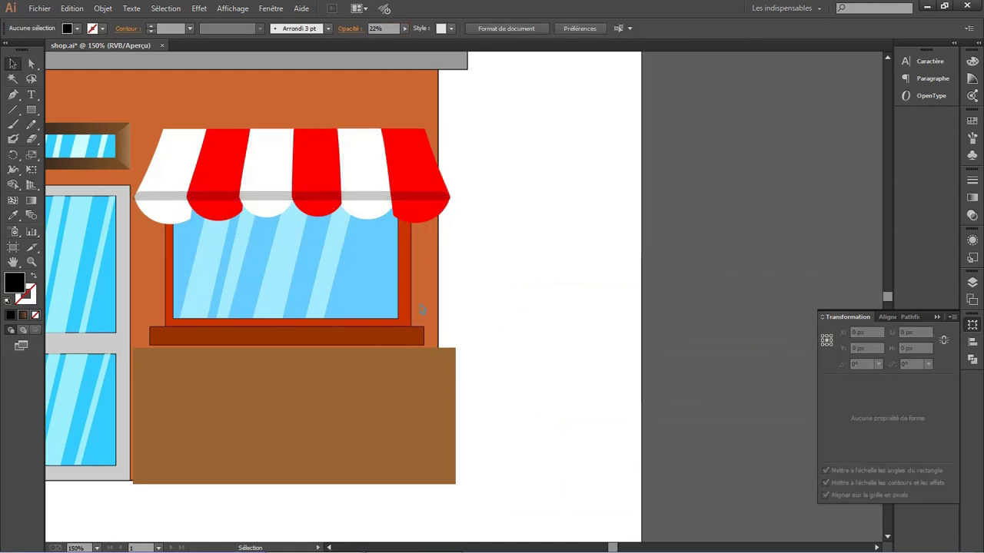
- Link the bar's four corner radii and pull its left edge slightly inward
left_click(427, 199)
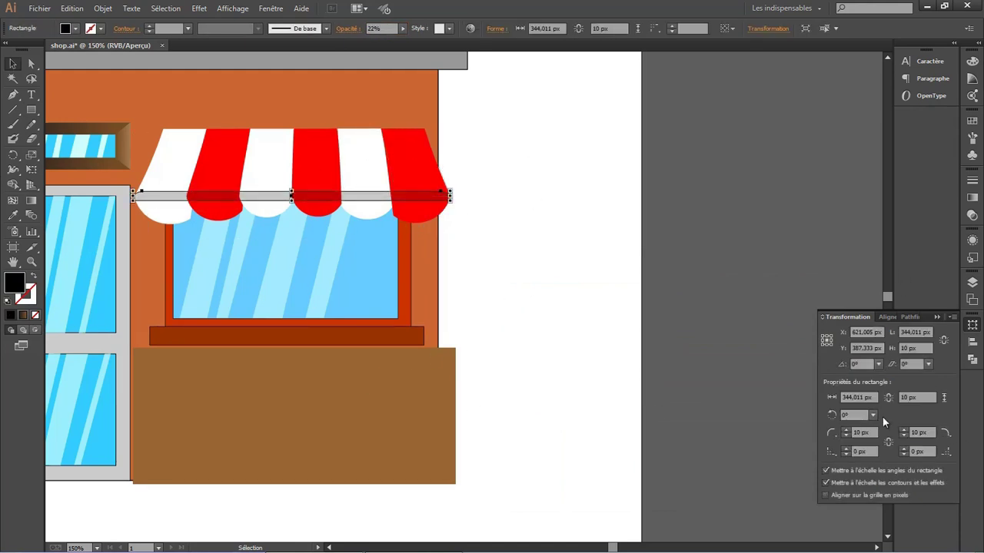
left_click(888, 442)
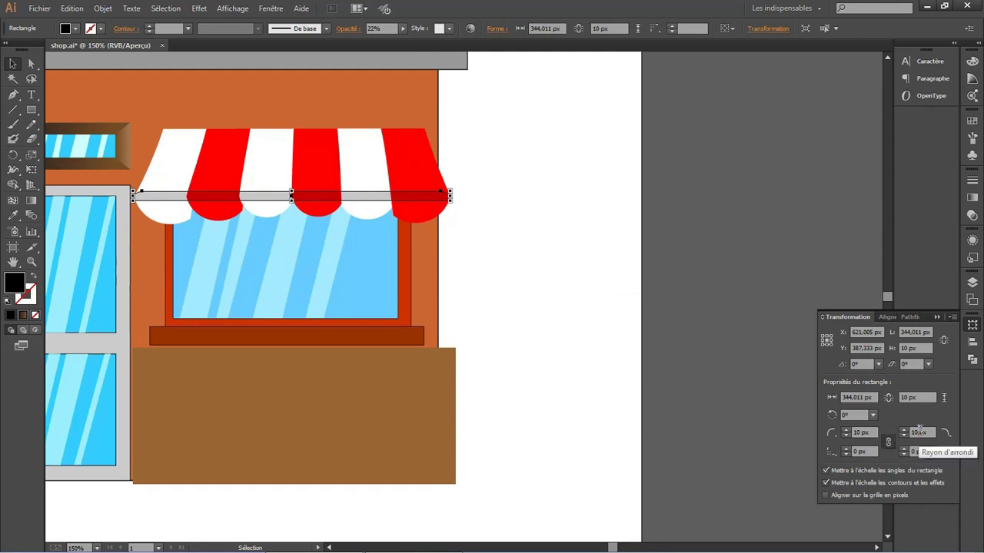
key("ctrl+shift+a")
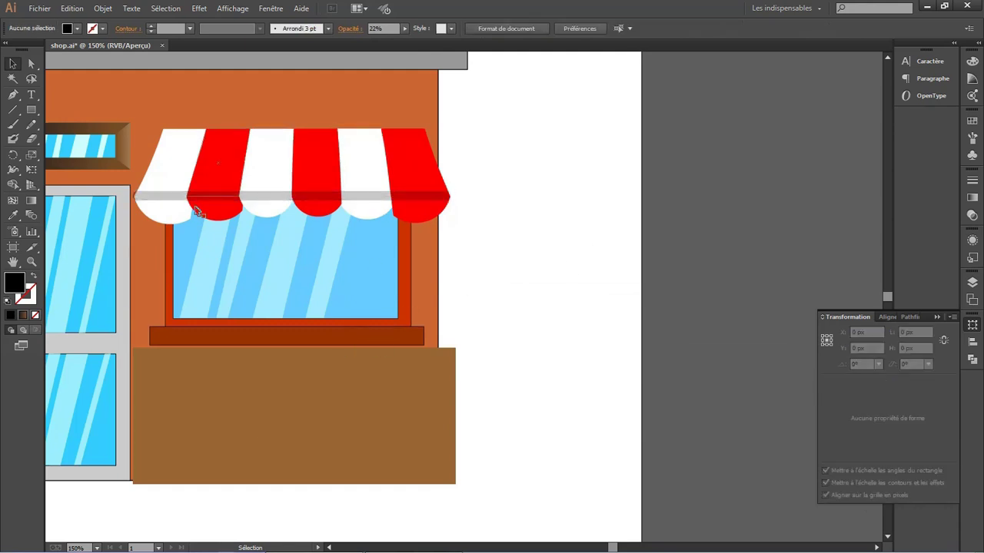
left_click(134, 197)
scroll(135, 197, "up", 5)
left_click_drag(133, 174, 143, 174)
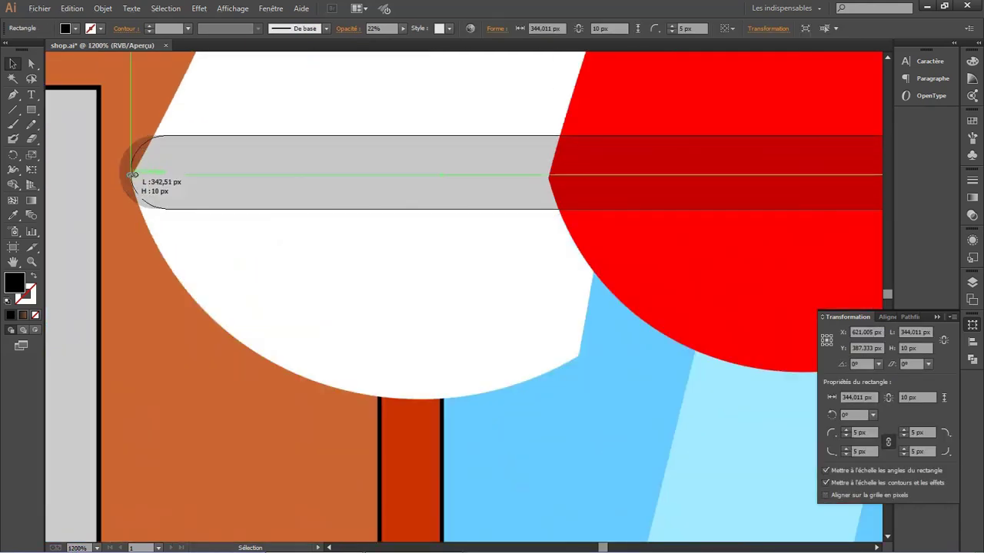
scroll(440, 223, "down", 2)
scroll(439, 222, "down", 2)
left_click(813, 224)
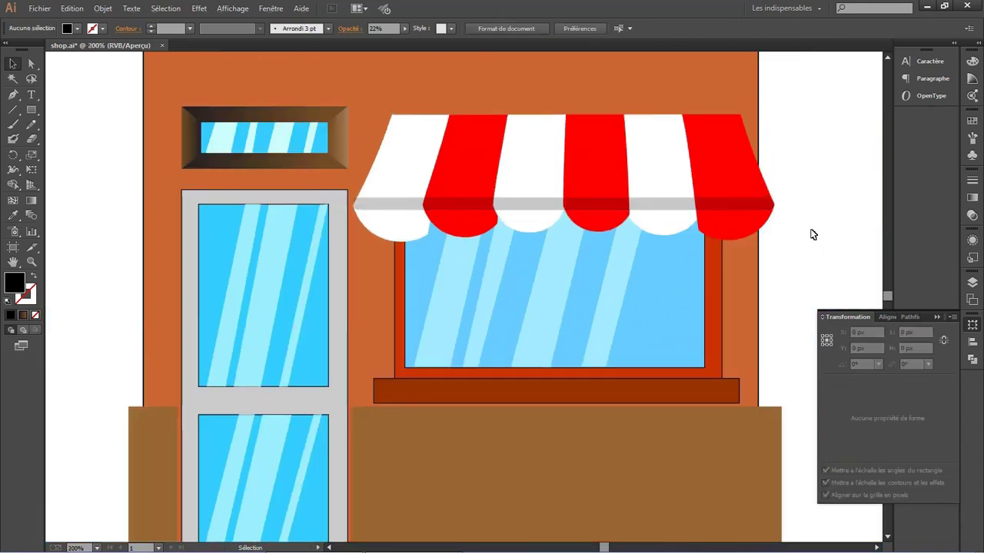
scroll(784, 185, "down", 1)
scroll(800, 185, "up", 1)
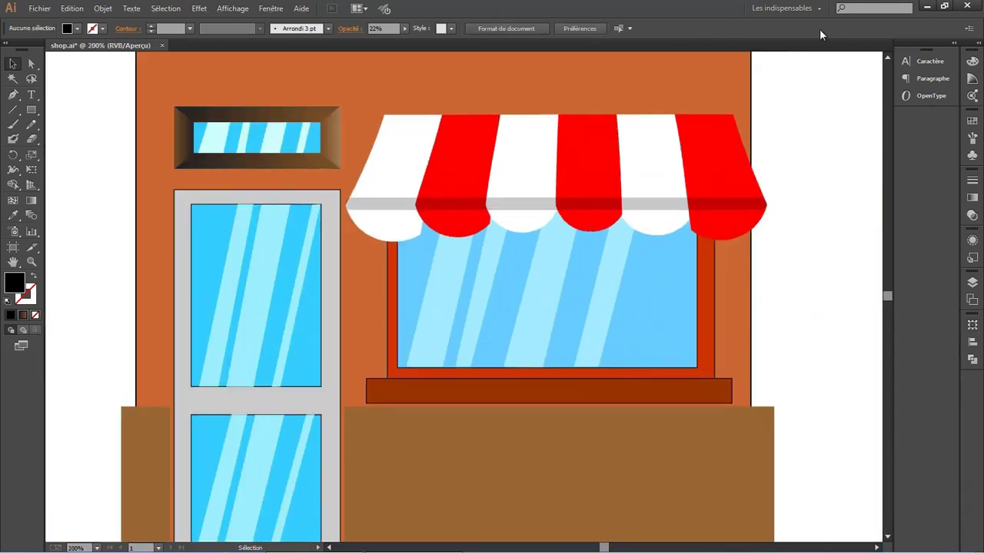
- Draw an ellipse over the awning's left edge
left_click_drag(31, 110, 105, 132)
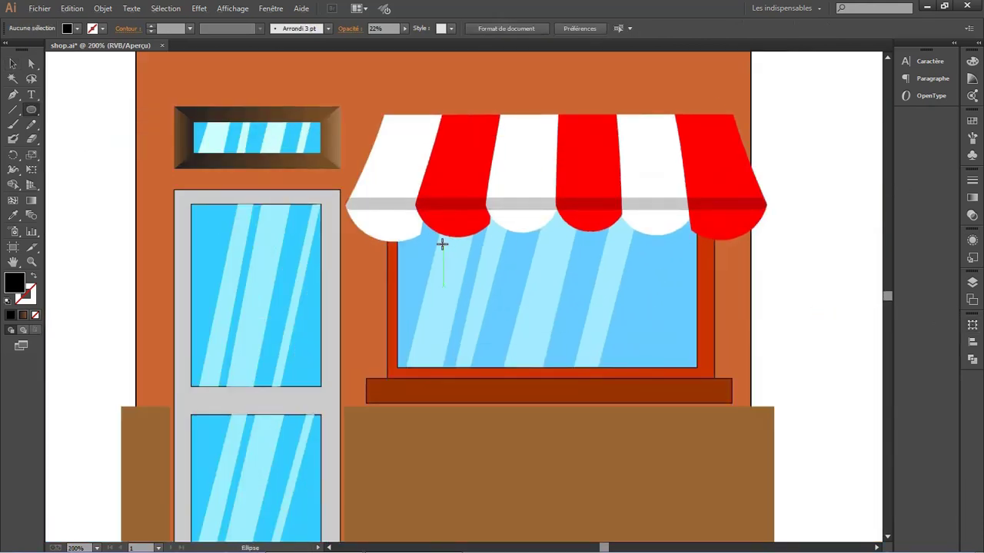
mouse_move(346, 205)
left_mouse_down()
mouse_move(434, 251)
mouse_move(429, 243)
left_mouse_up()
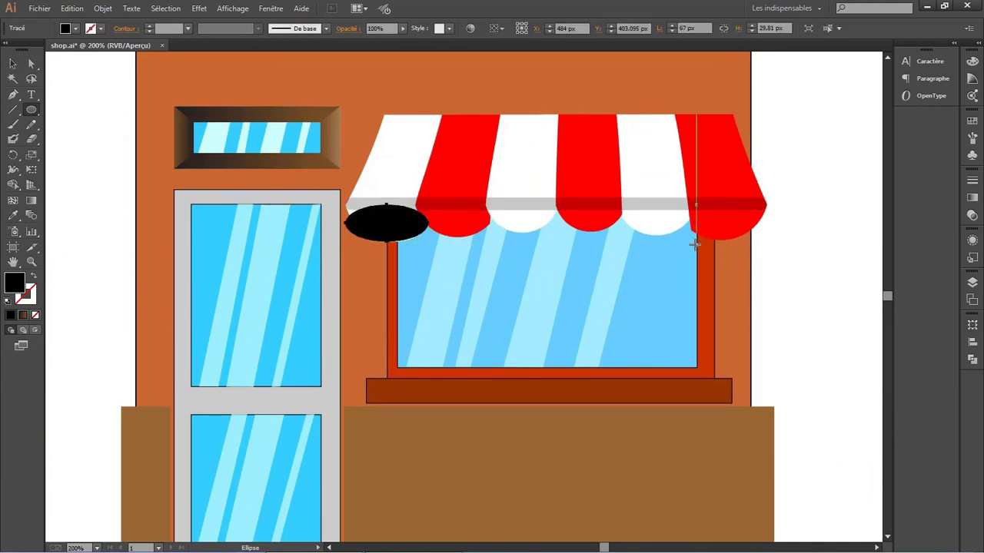
key("ctrl+shift+a")
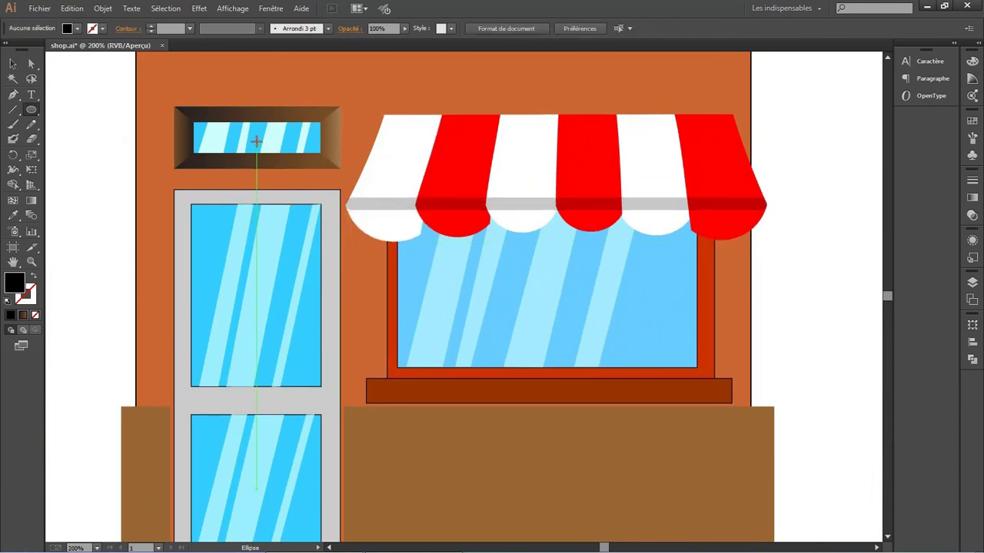
- Apply an Arche warp effect to the striped awning with style Arc inférieur
left_click(13, 64)
left_click(461, 149)
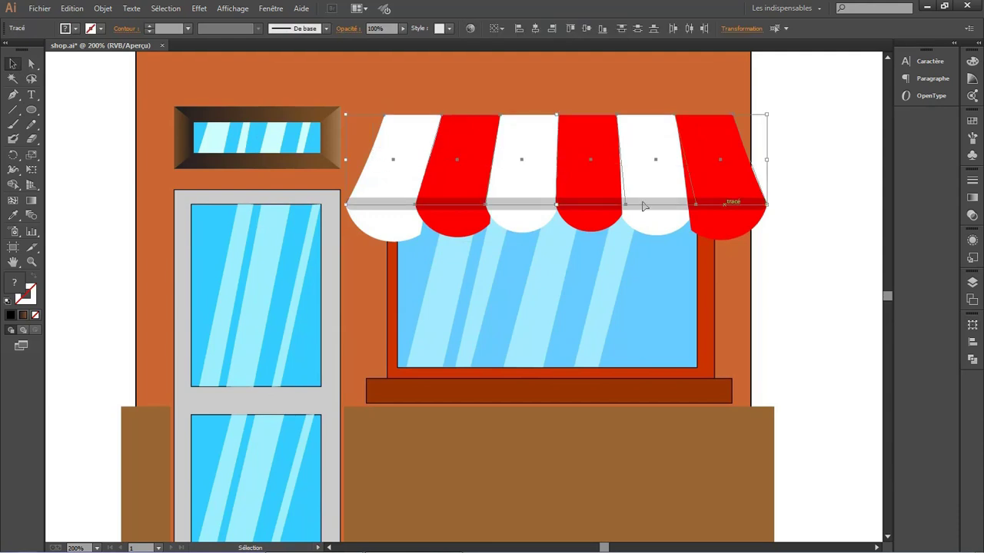
left_click(199, 9)
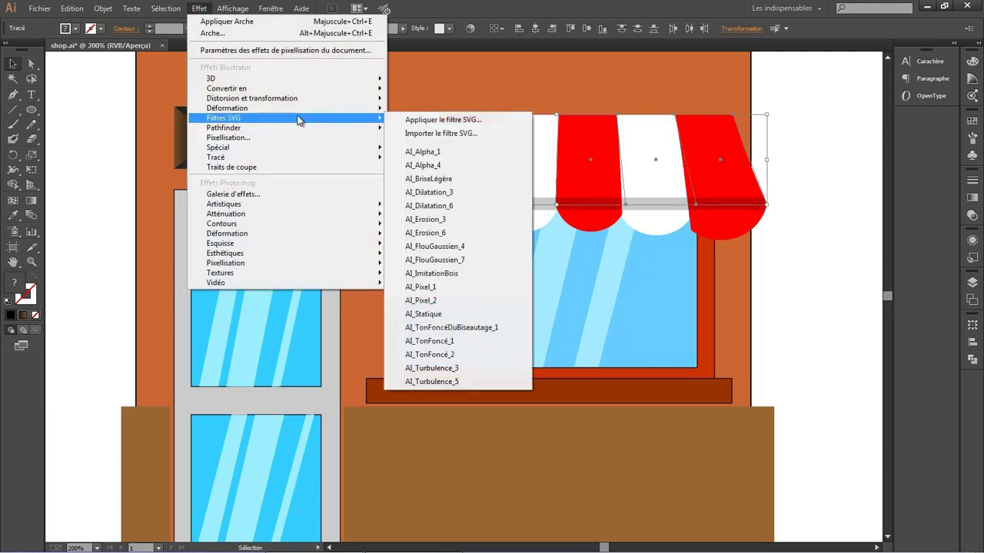
mouse_move(226, 108)
left_click(450, 149)
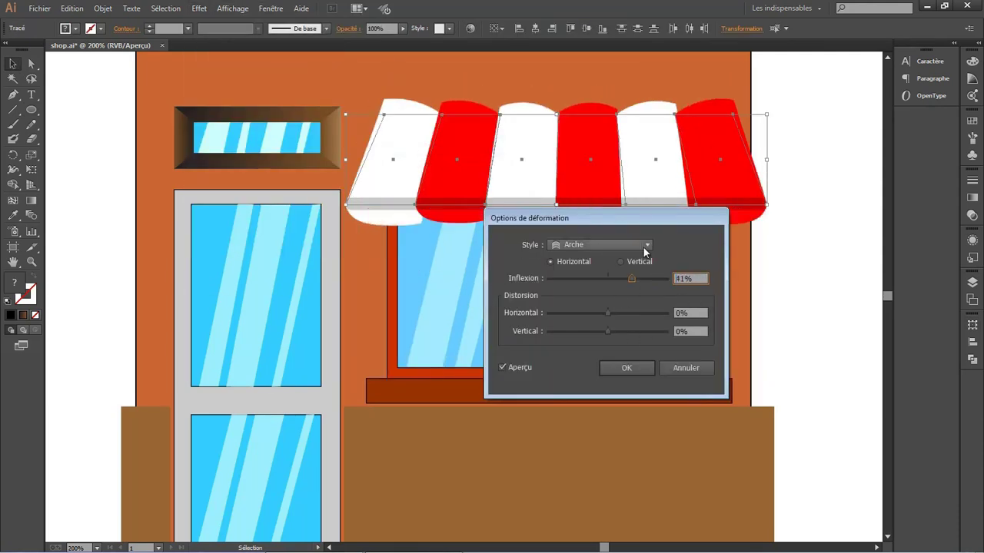
left_click(649, 244)
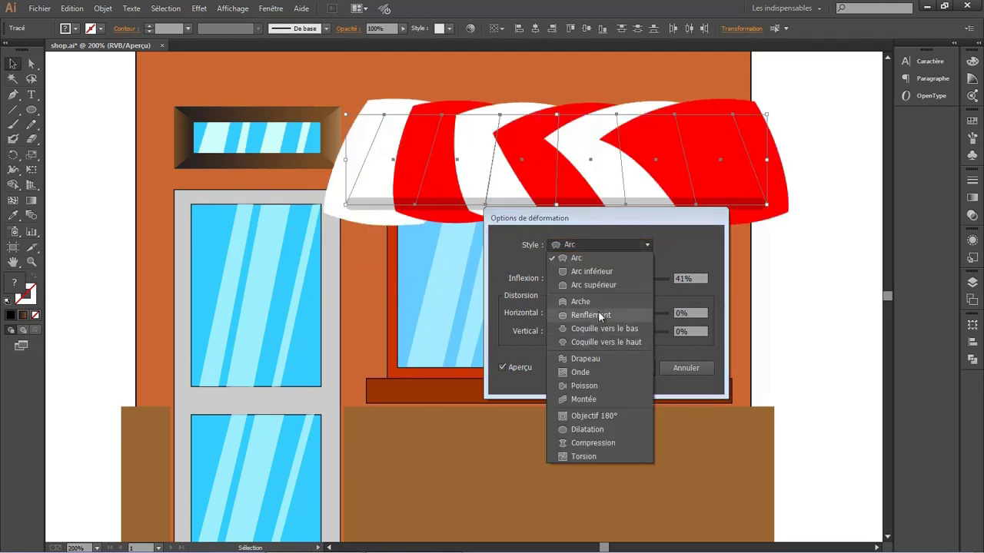
left_click(592, 272)
left_click_drag(657, 218, 293, 245)
- Set the warp bend to -54%, horizontal distortion 0, vertical -5%, and confirm
mouse_move(272, 306)
left_mouse_down()
mouse_move(204, 306)
mouse_move(213, 306)
left_mouse_up()
mouse_move(245, 339)
left_mouse_down()
mouse_move(222, 338)
mouse_move(248, 338)
mouse_move(238, 340)
left_mouse_up()
left_click(322, 340)
type("0")
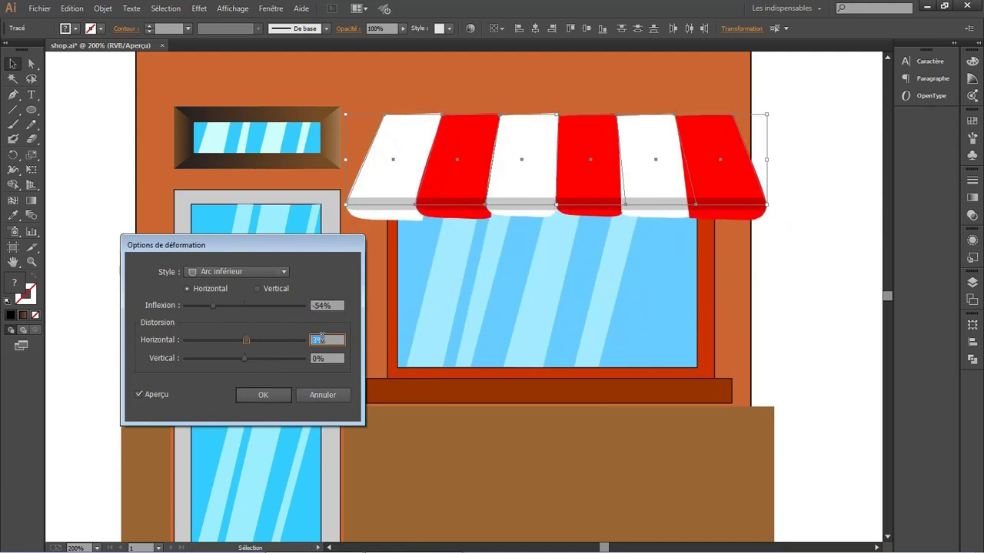
scroll(330, 358, "down", 12)
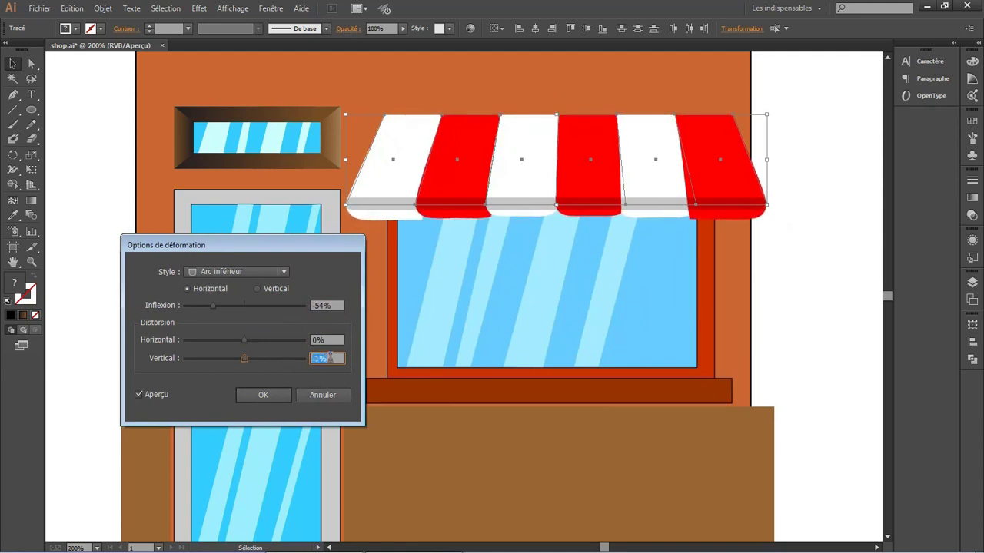
scroll(330, 358, "down", 12)
scroll(330, 358, "down", 12)
scroll(330, 358, "down", 12)
scroll(330, 358, "up", 12)
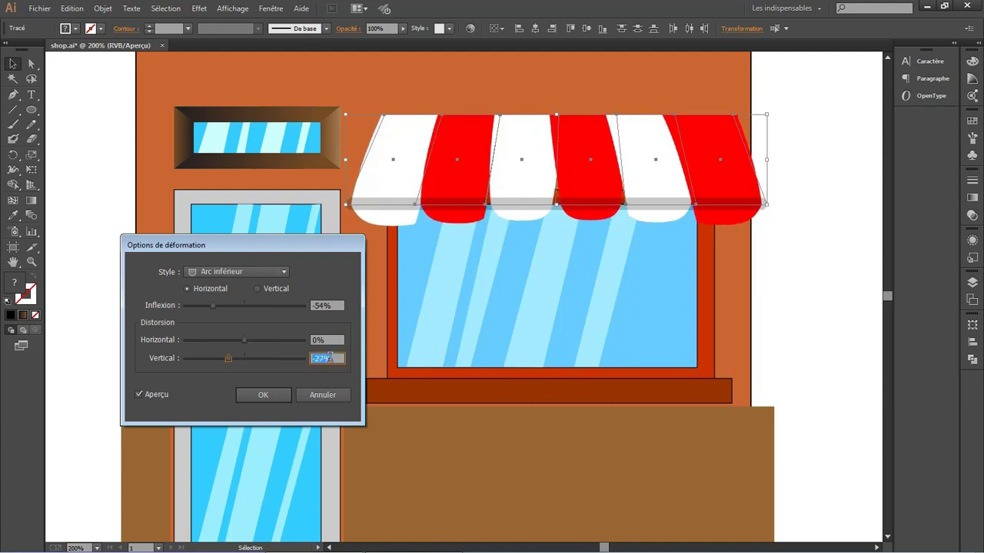
scroll(331, 359, "up", 12)
scroll(330, 358, "up", 12)
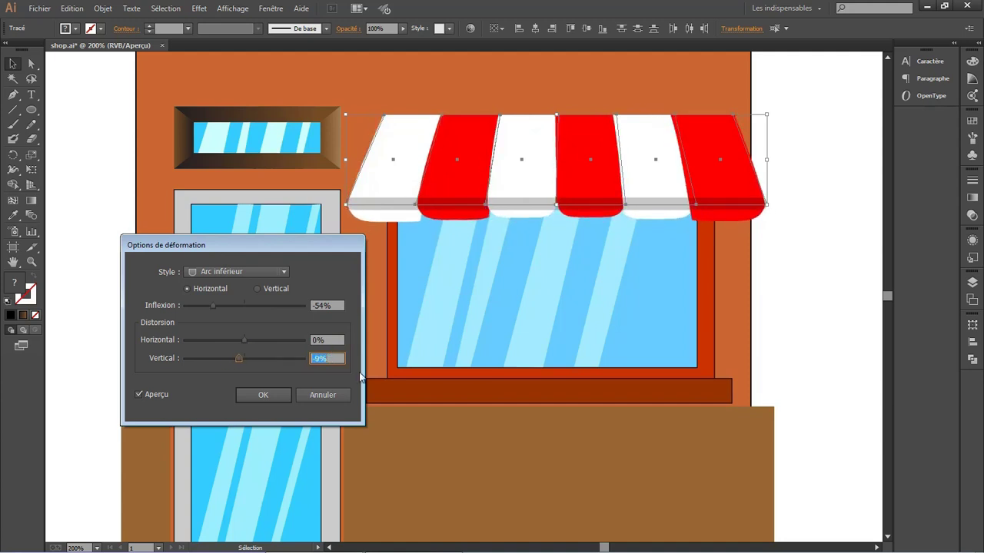
scroll(359, 376, "up", 4)
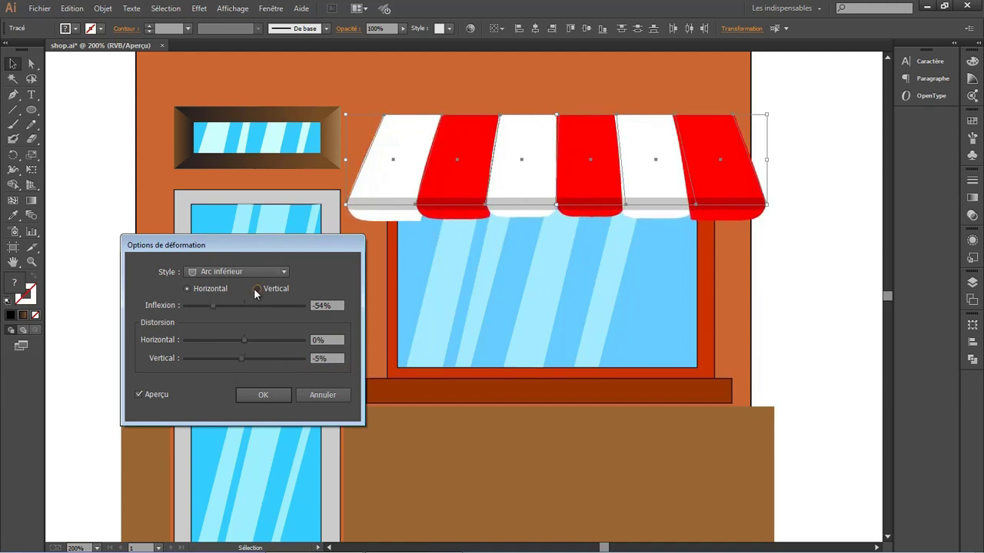
left_click(262, 394)
key("ctrl+shift+a")
- Lock the bottom layer Calque 1 in the Layers panel
scroll(644, 246, "down", 2)
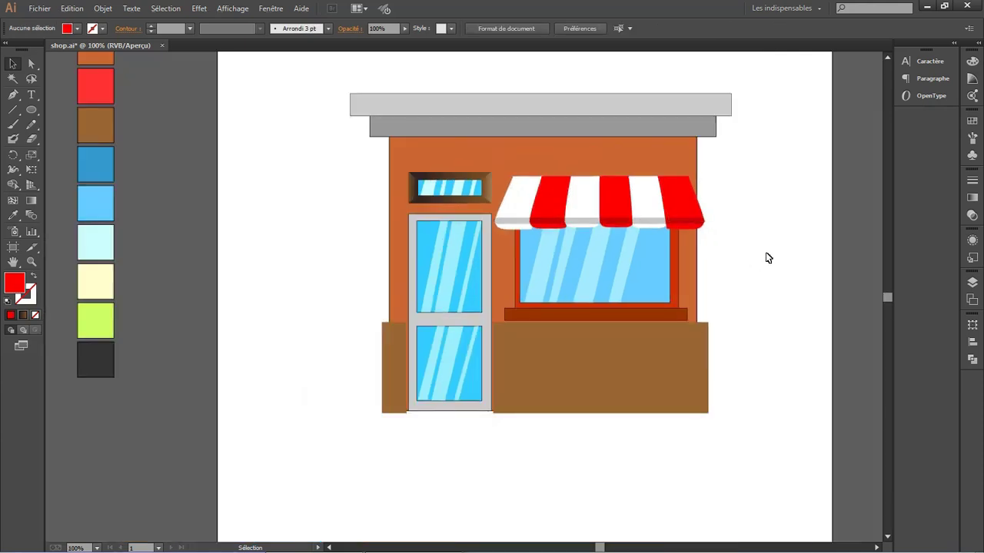
scroll(712, 230, "down", 2)
scroll(737, 237, "up", 1)
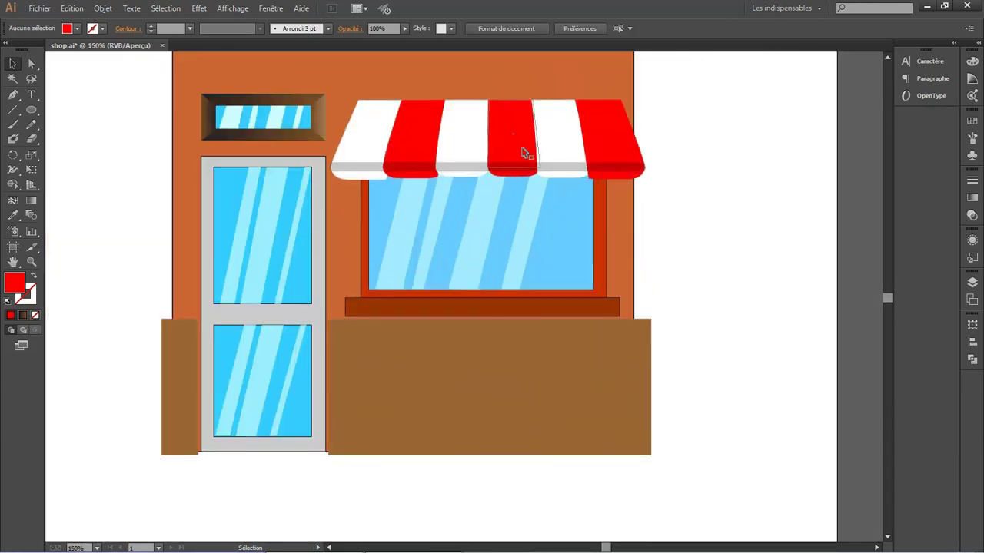
left_click(615, 135)
left_click(658, 193)
scroll(657, 268, "up", 2)
left_click(971, 283)
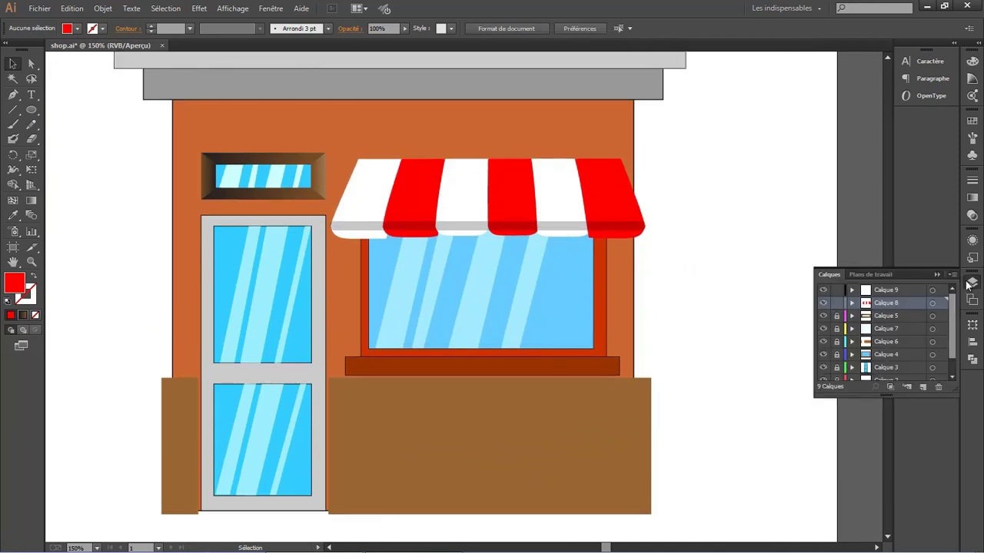
scroll(834, 370, "down", 1)
left_click(836, 374)
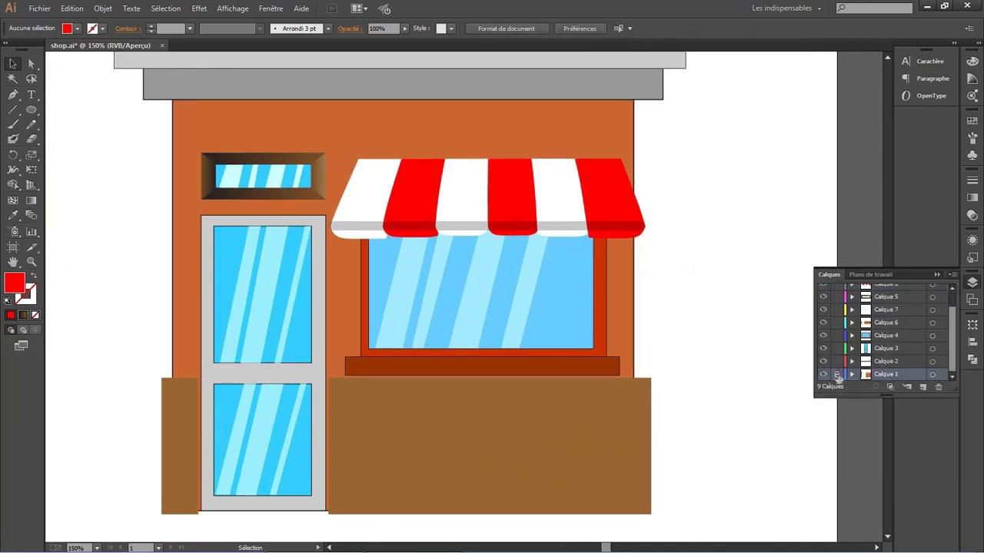
left_click(676, 316)
- View the artwork at 100% and select the door frame
key("ctrl+1")
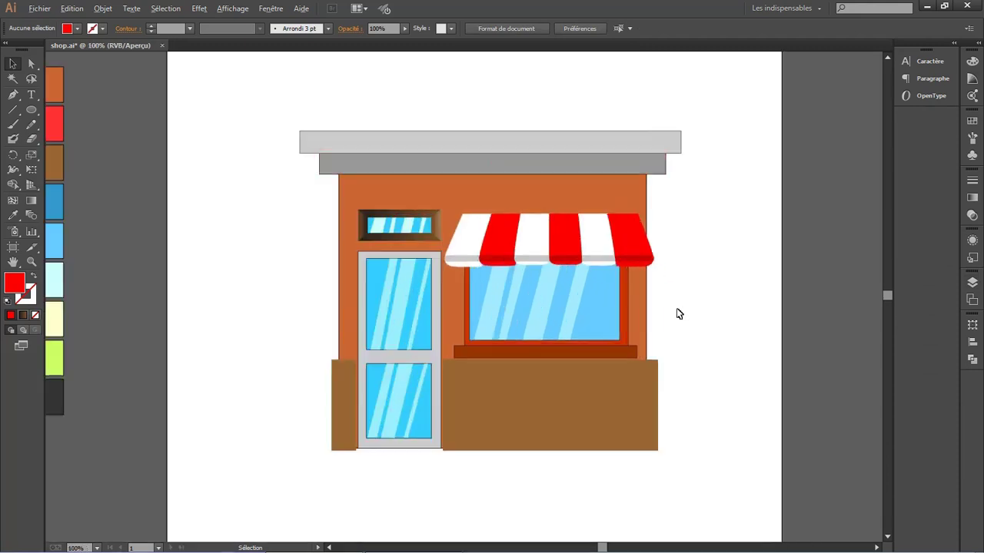
left_click_drag(281, 115, 766, 482)
left_click(11, 315)
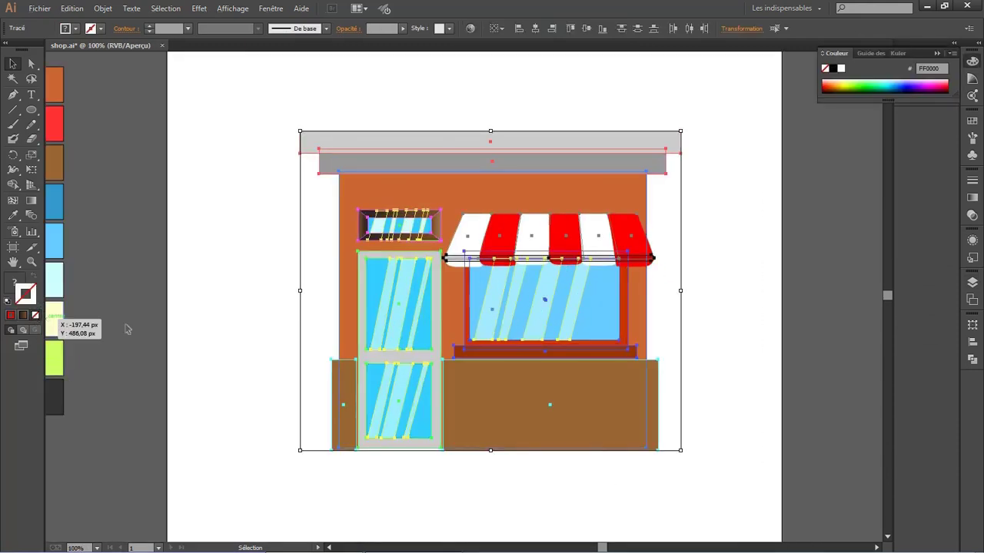
left_click(230, 296)
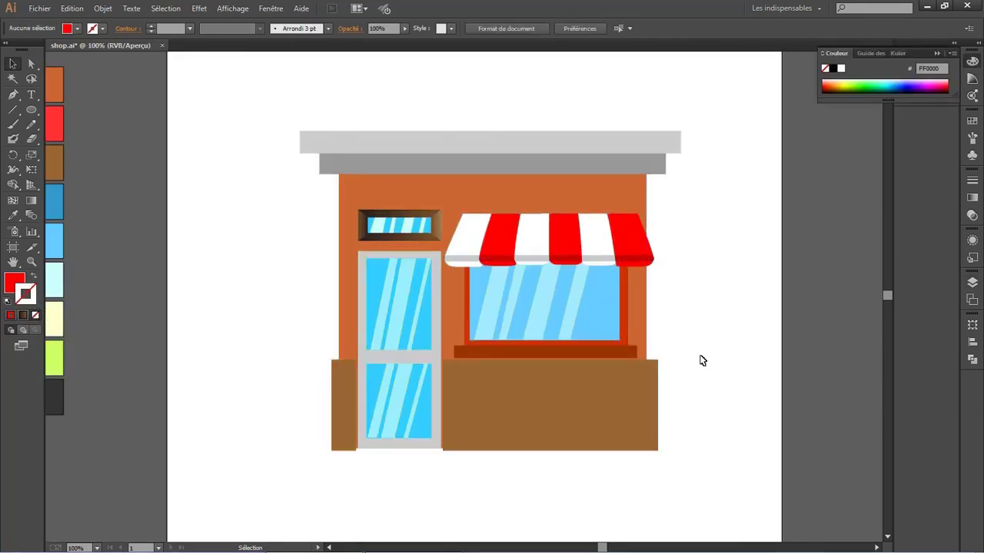
left_click(551, 436)
left_click(817, 330)
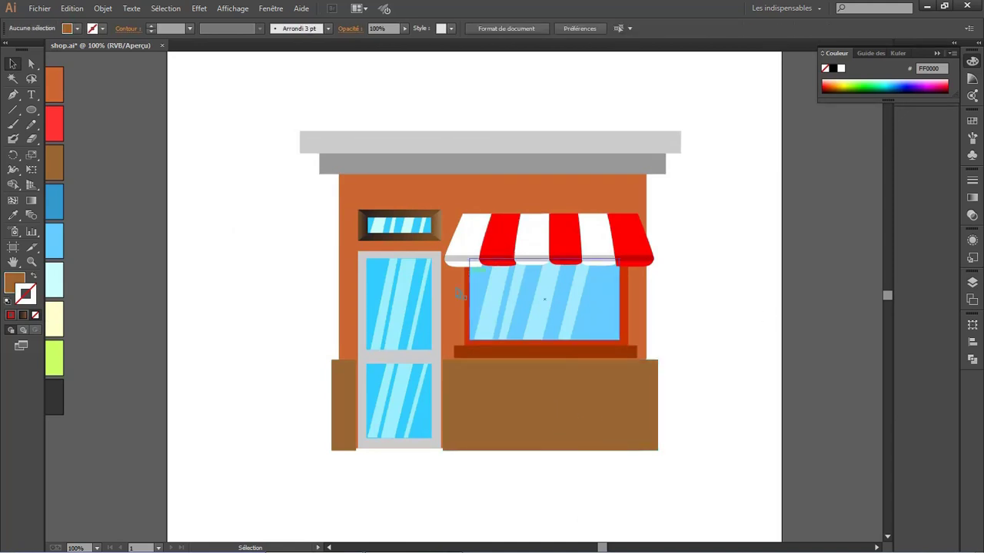
left_click(369, 237)
left_click(373, 254)
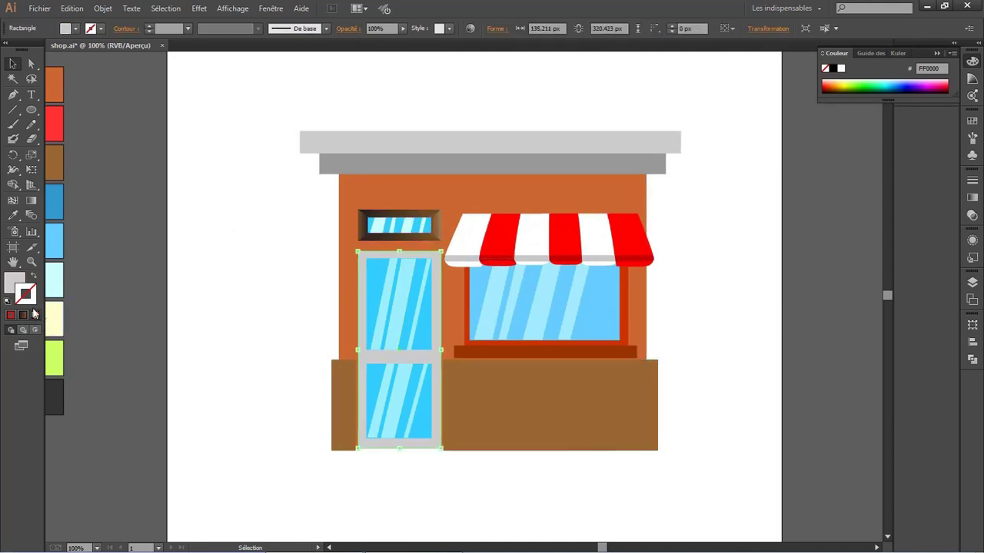
- Fill the door frame with light grey CCCCCC
double_click(15, 282)
right_click(740, 466)
left_click(773, 336)
left_click(804, 316)
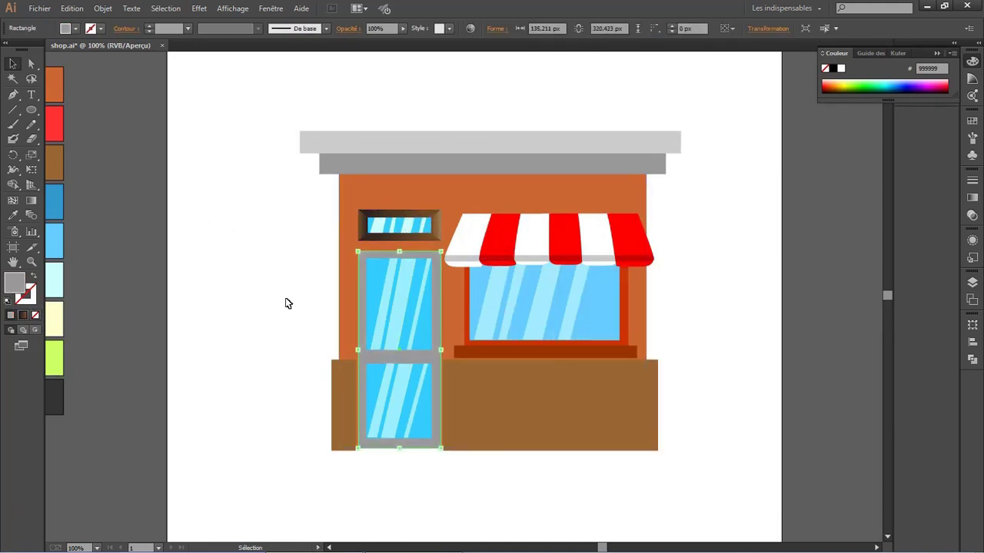
key("ctrl+z")
double_click(15, 284)
type("cccccc")
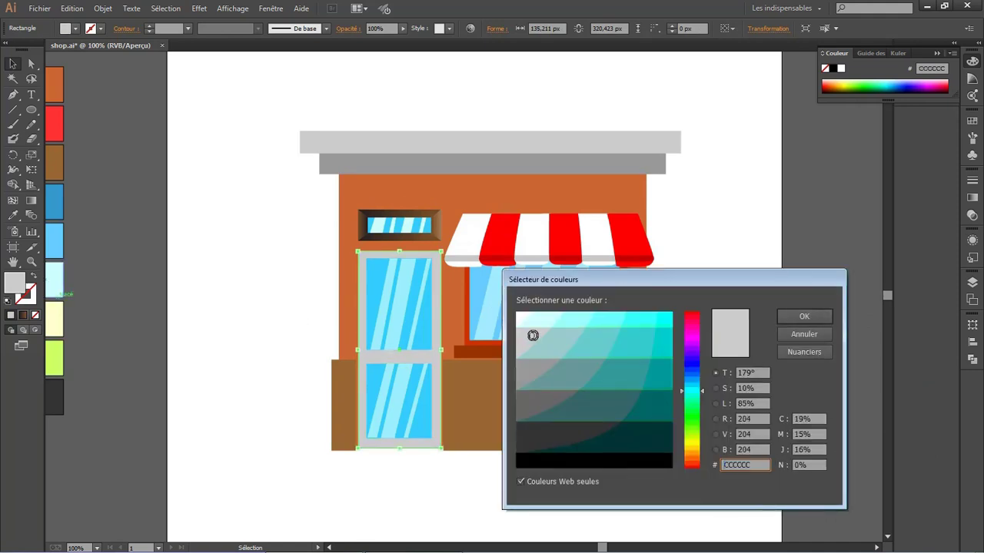
key("Return")
left_click(684, 339)
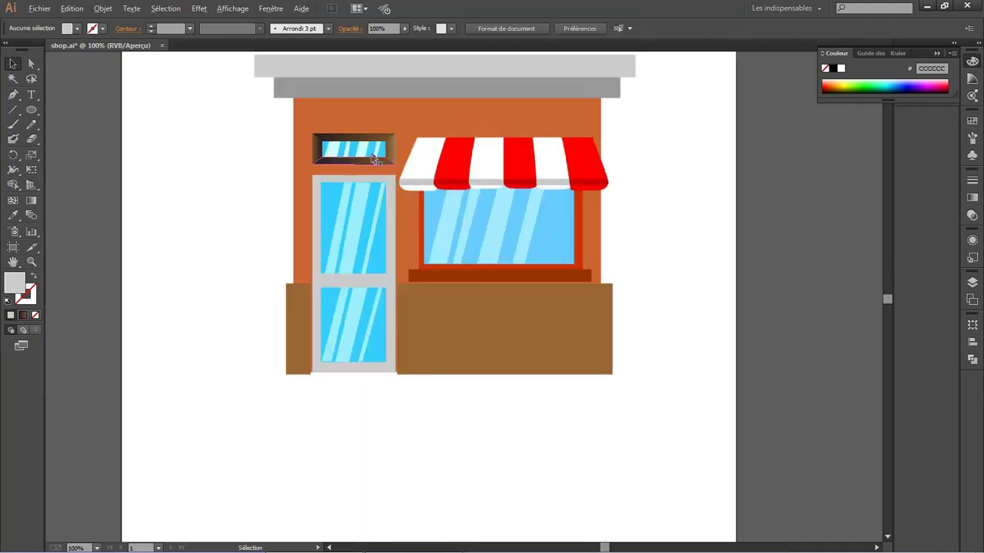
left_click(354, 150)
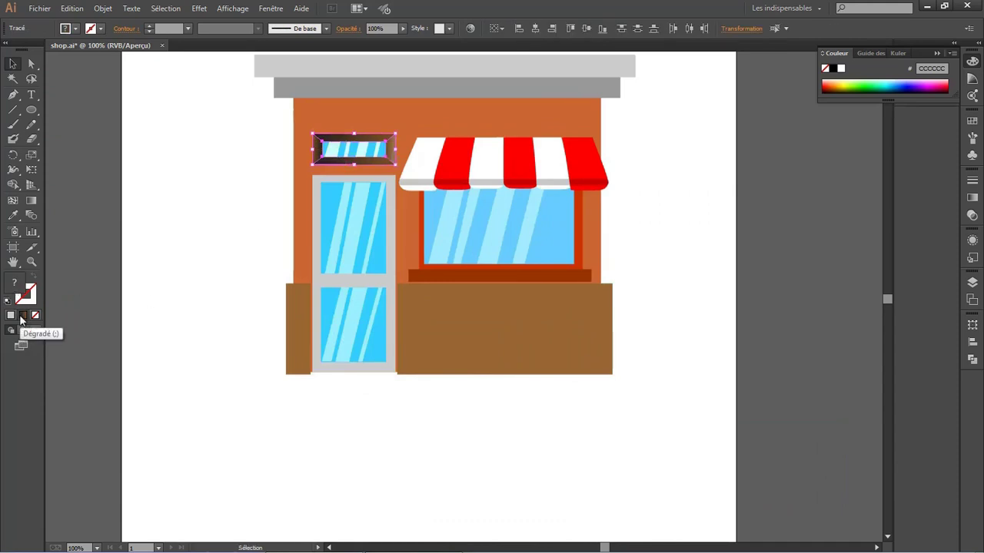
- Give the window frame a linear gradient with a white left stop
left_click(972, 198)
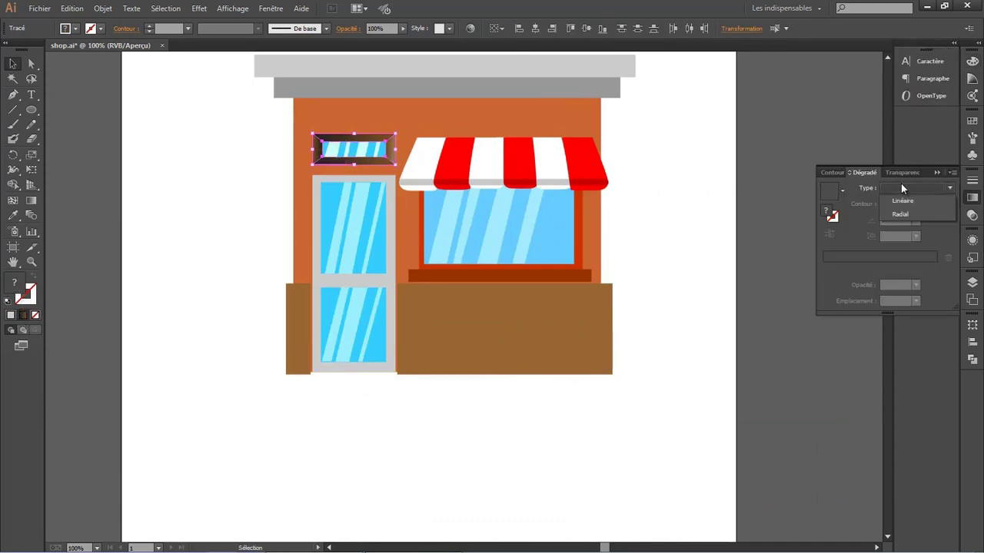
left_click(899, 200)
double_click(823, 266)
left_click(770, 310)
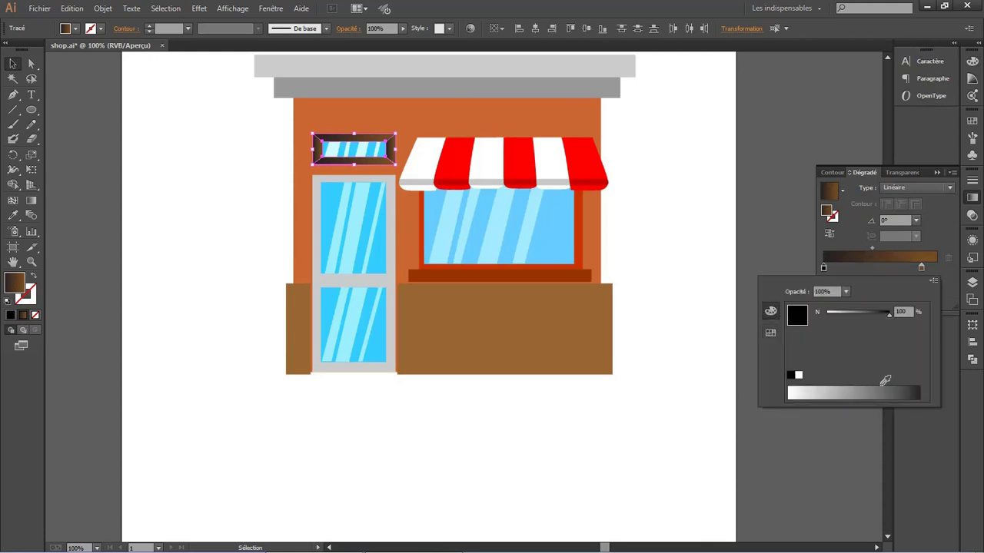
left_click_drag(889, 314, 832, 315)
- Set the right gradient stop to pale lavender E2D5FF
left_click(922, 269)
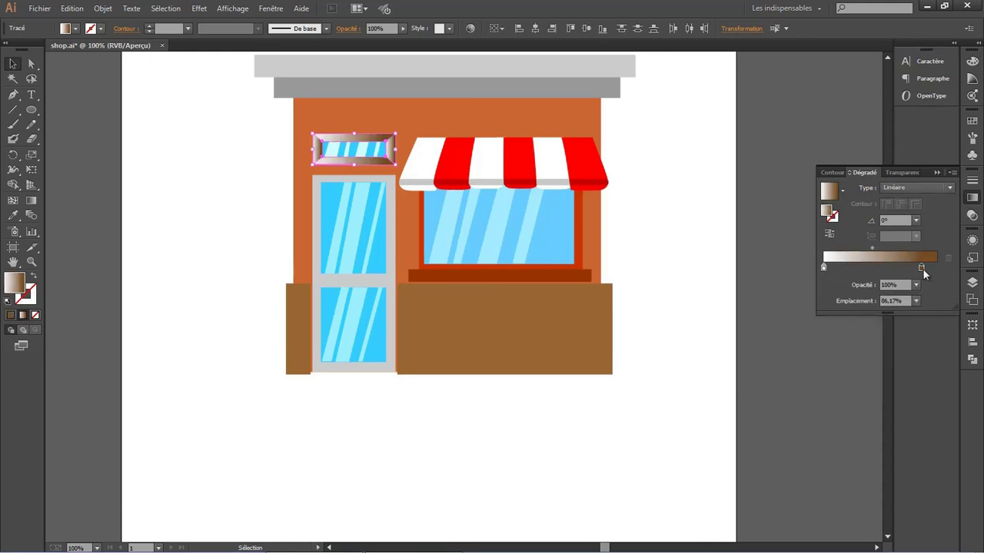
double_click(921, 268)
left_click(790, 375)
left_click(871, 392)
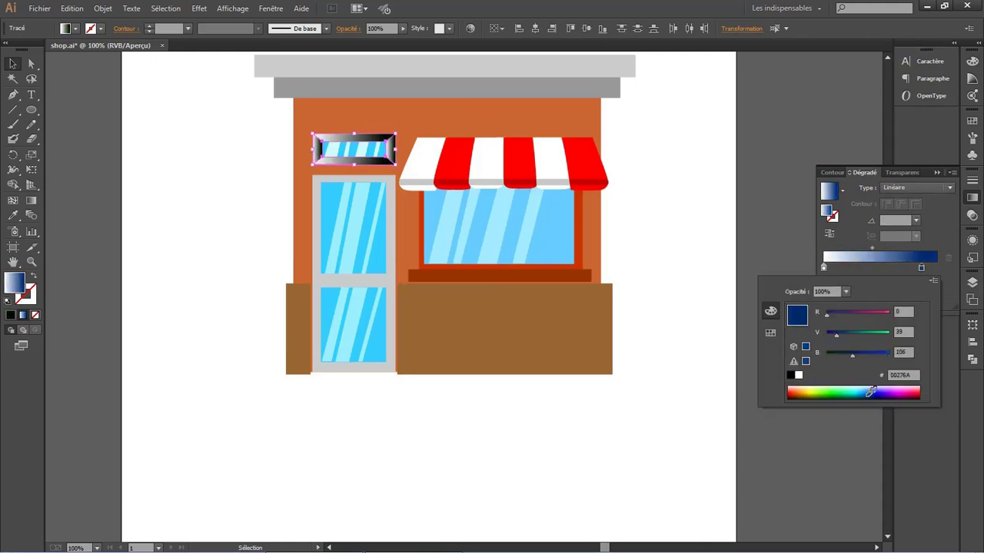
left_click_drag(871, 392, 866, 387)
left_click_drag(858, 317, 881, 317)
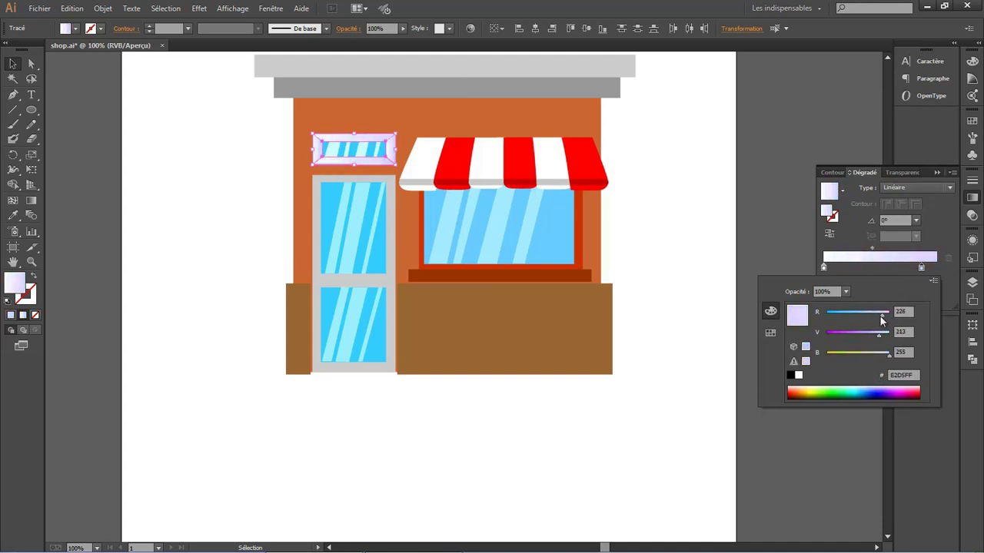
- Close the gradient stop editor, return the view to 100% and show the layers list
left_click(939, 174)
key("ctrl+minus")
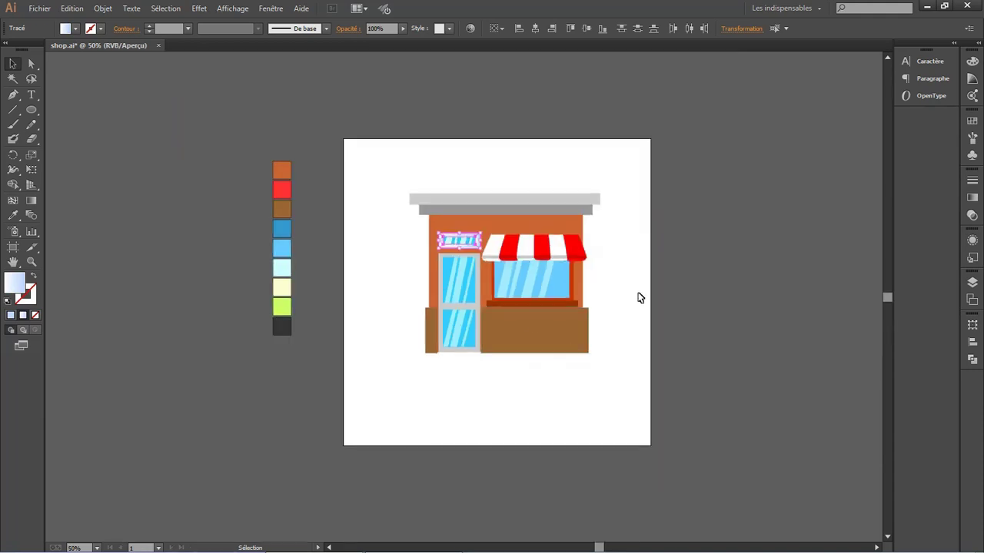
left_click(637, 297)
key("ctrl+plus")
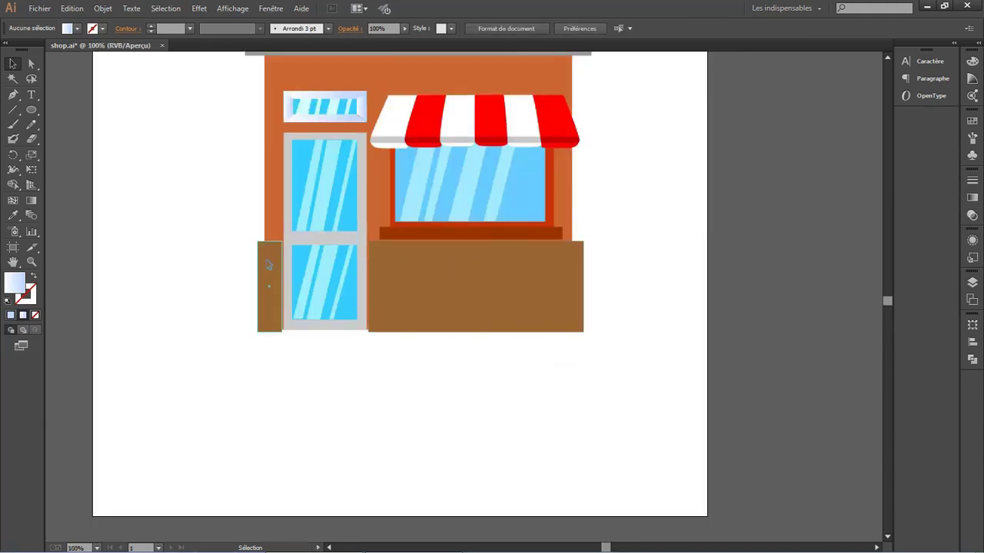
left_click(268, 265)
scroll(268, 265, "up", 3)
left_click(307, 116)
left_click(466, 354)
left_click(271, 377)
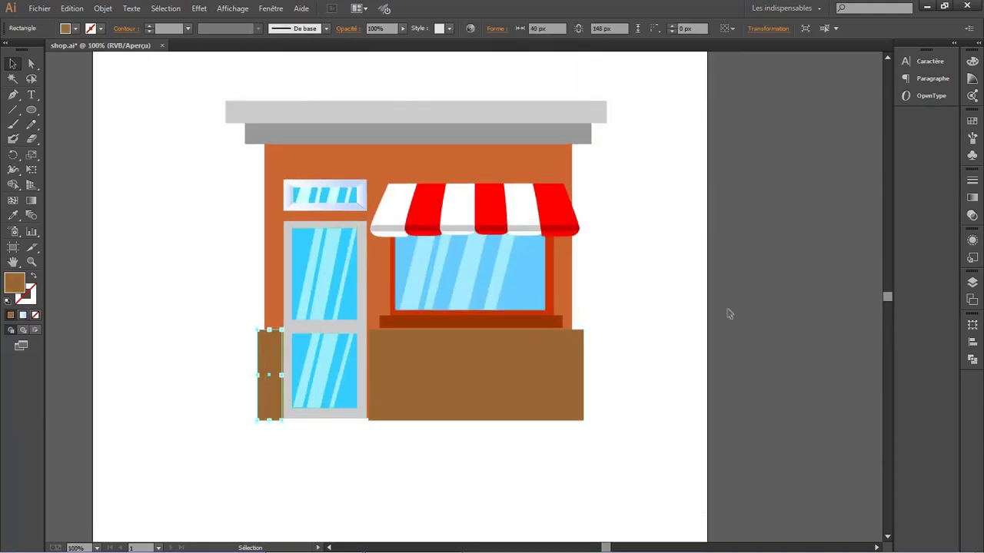
left_click(972, 282)
scroll(361, 346, "up", 1)
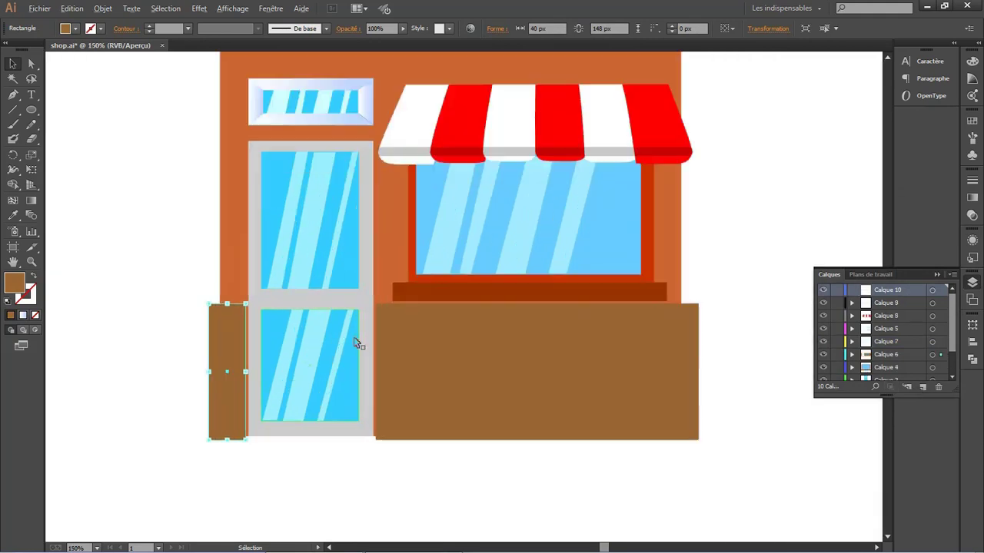
scroll(358, 346, "up", 3)
- Draw a 10×10 px circle and move it onto the door frame crossbar
key("l")
left_click(377, 255)
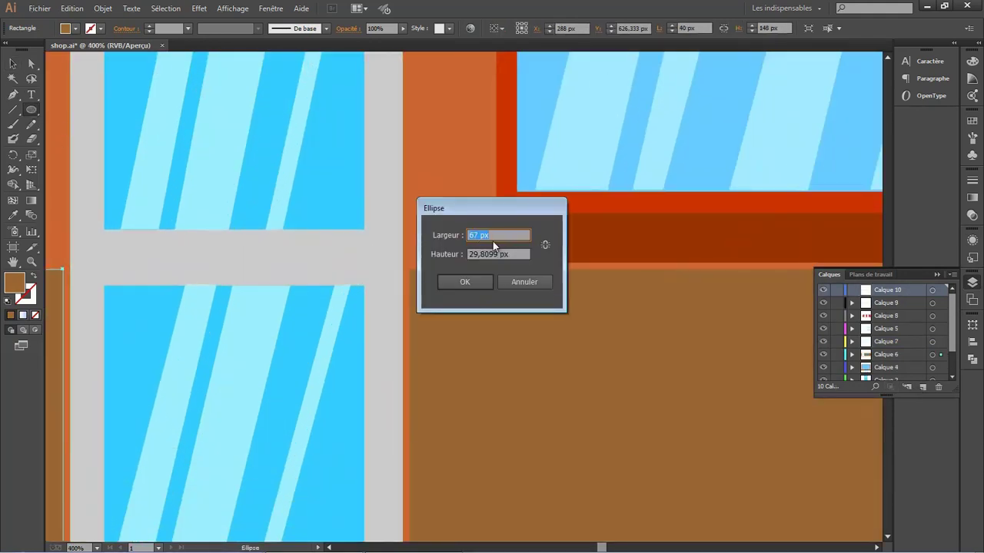
type("10")
key("Tab")
type("10")
left_click(444, 279)
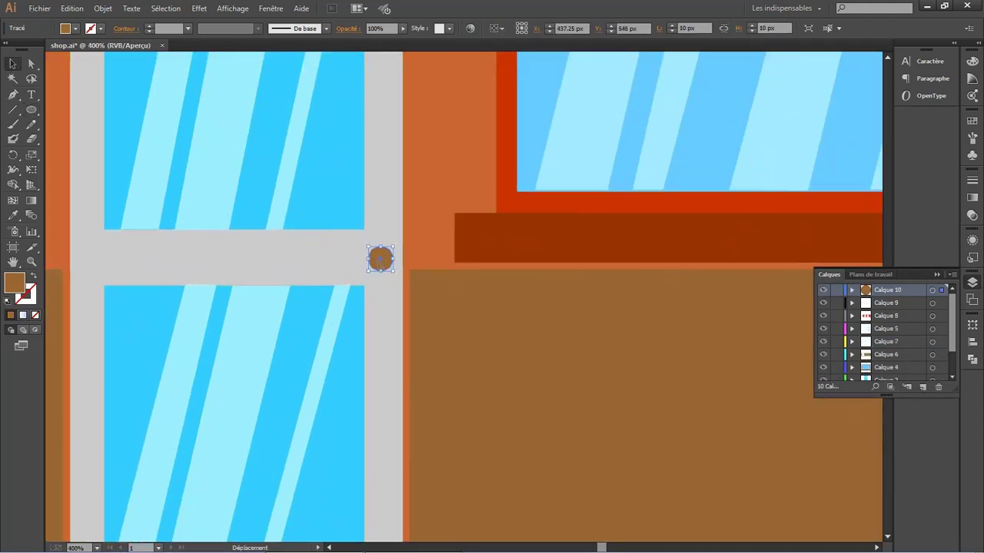
left_click_drag(379, 262, 379, 256)
- Fill the circle black, then switch it to a radial gradient
double_click(14, 283)
left_click(521, 456)
left_click(807, 315)
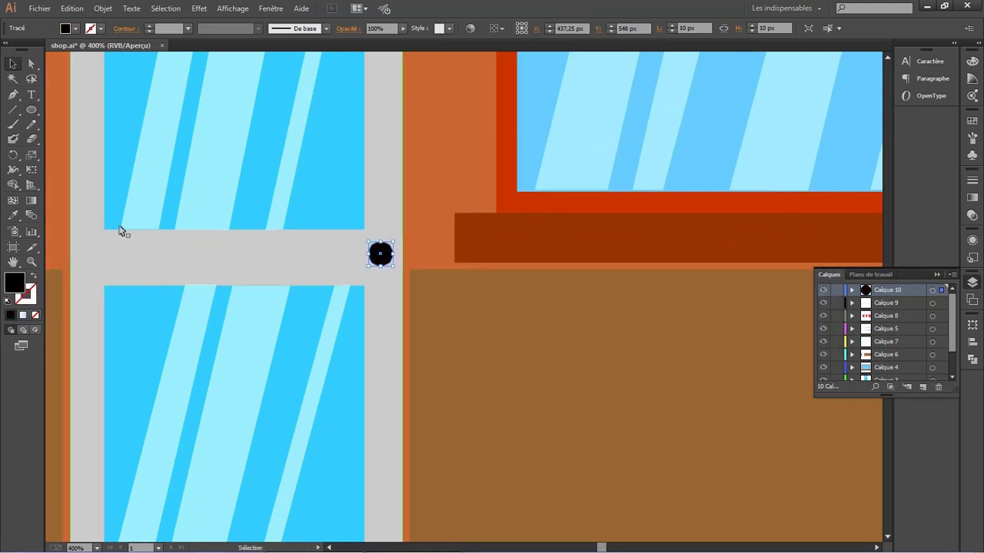
left_click(24, 316)
left_click(891, 187)
left_click(896, 209)
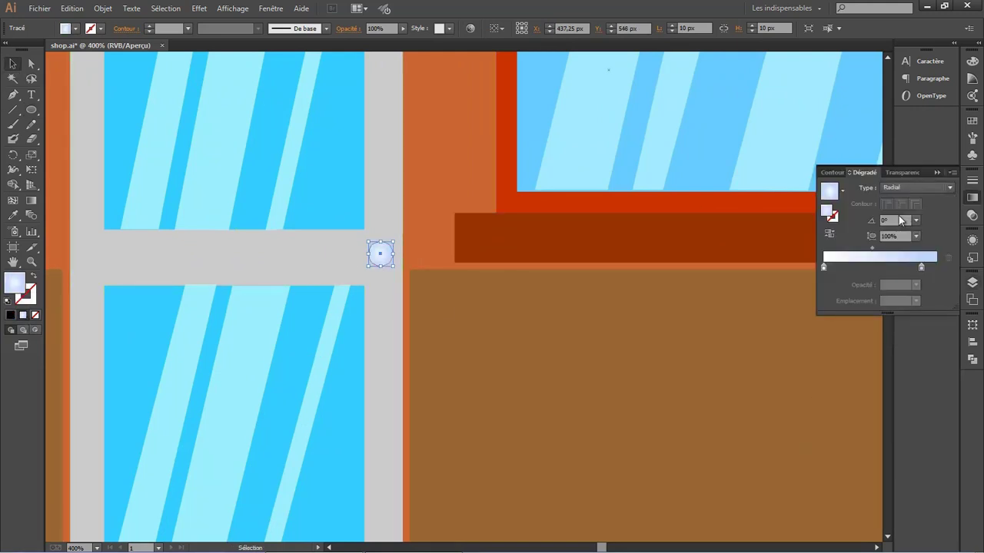
- Set the doorknob's outer gradient stop to orange FF6A00
double_click(922, 267)
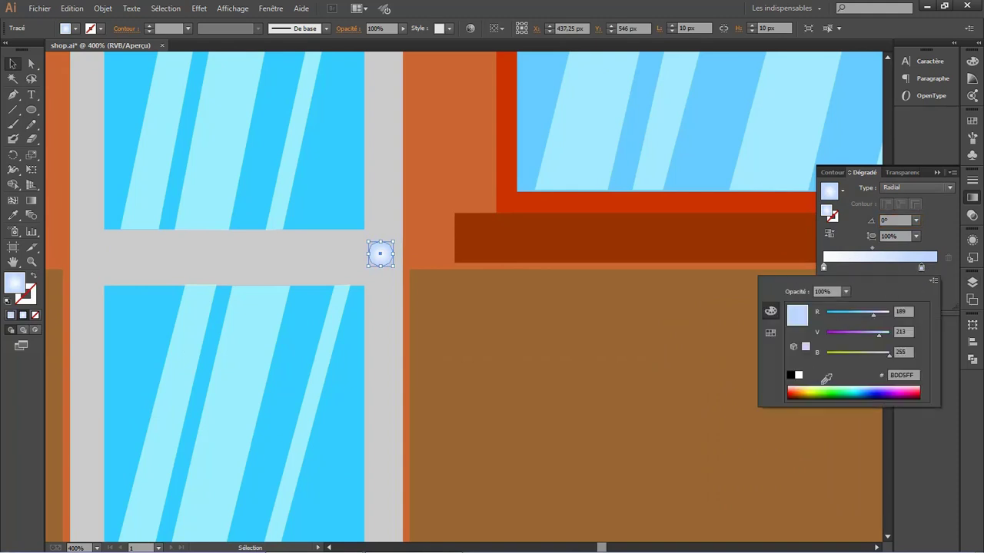
left_click(796, 391)
left_click_drag(797, 386, 800, 388)
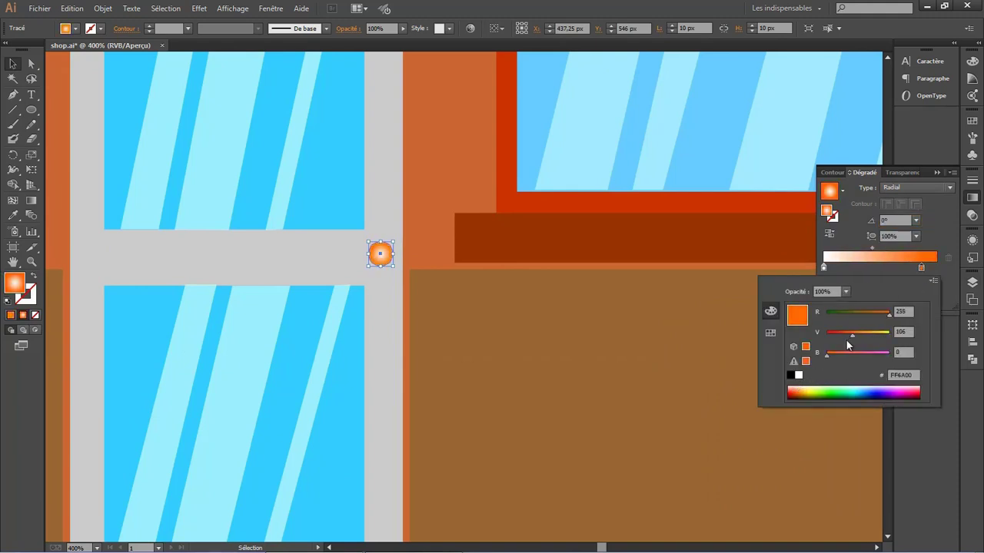
left_click(936, 172)
key("ctrl+1")
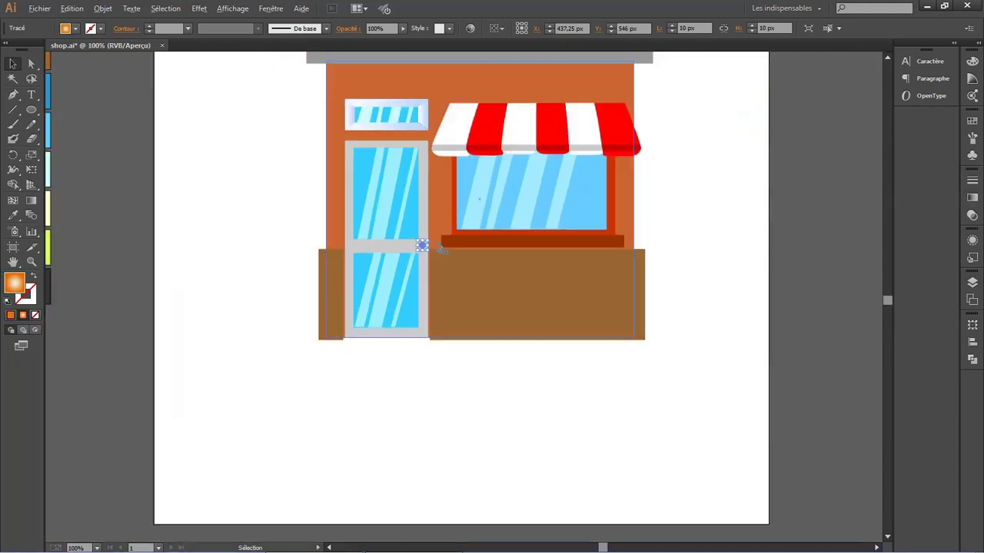
left_click(477, 402)
scroll(509, 346, "up", 3)
scroll(430, 283, "up", 2)
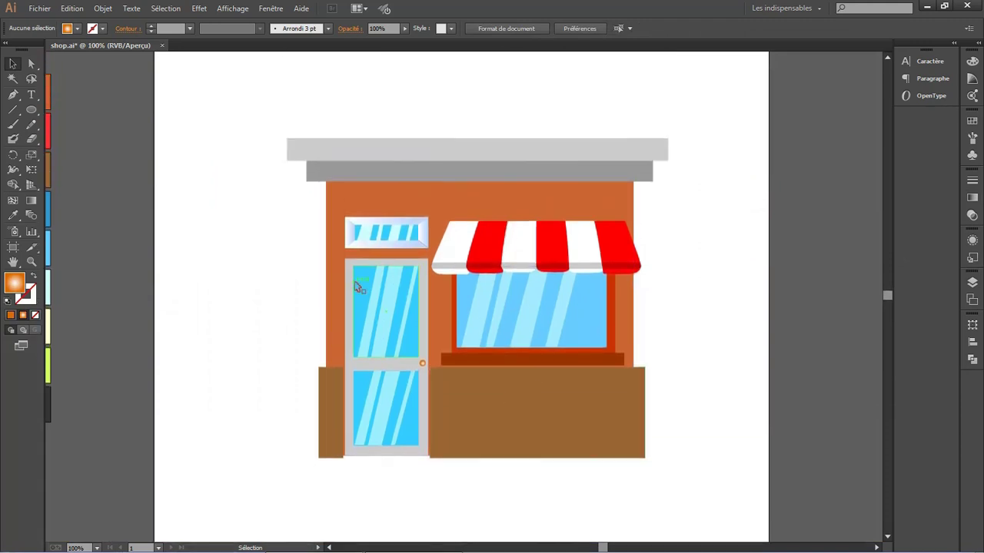
scroll(400, 318, "up", 1)
- Add a new layer and save the document
left_click(971, 283)
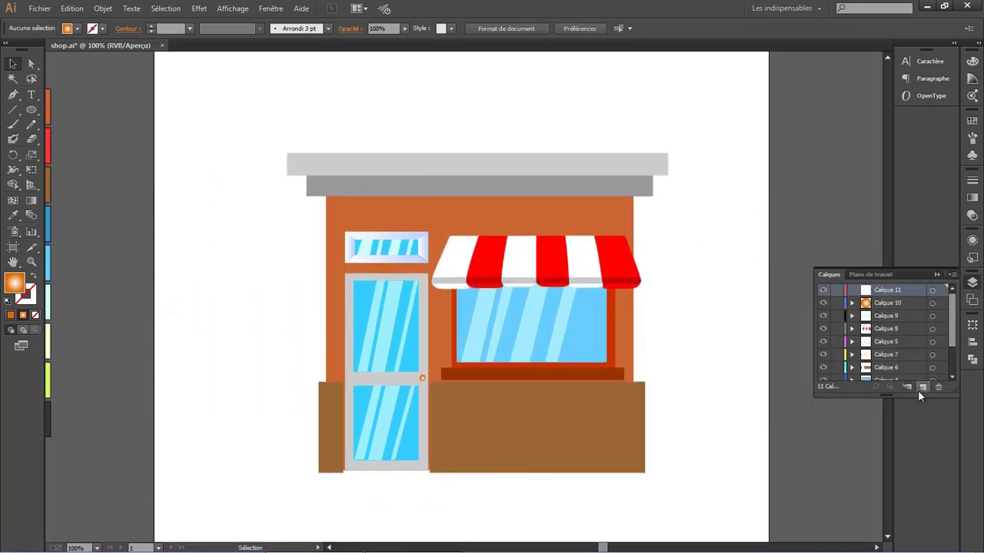
left_click(39, 8)
left_click(85, 107)
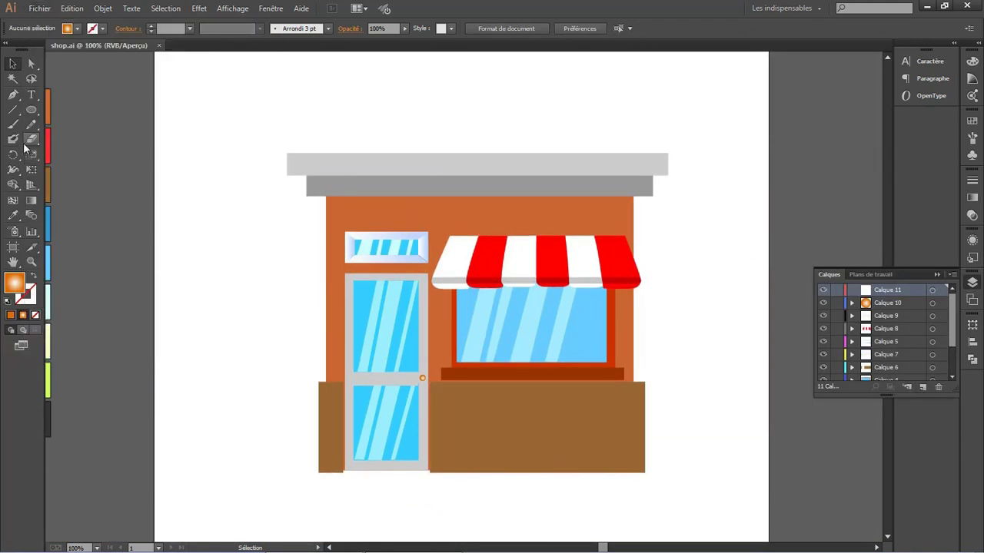
- Draw the sign board rectangle across the top of the roof with a grey #999999 fill
left_click(31, 110)
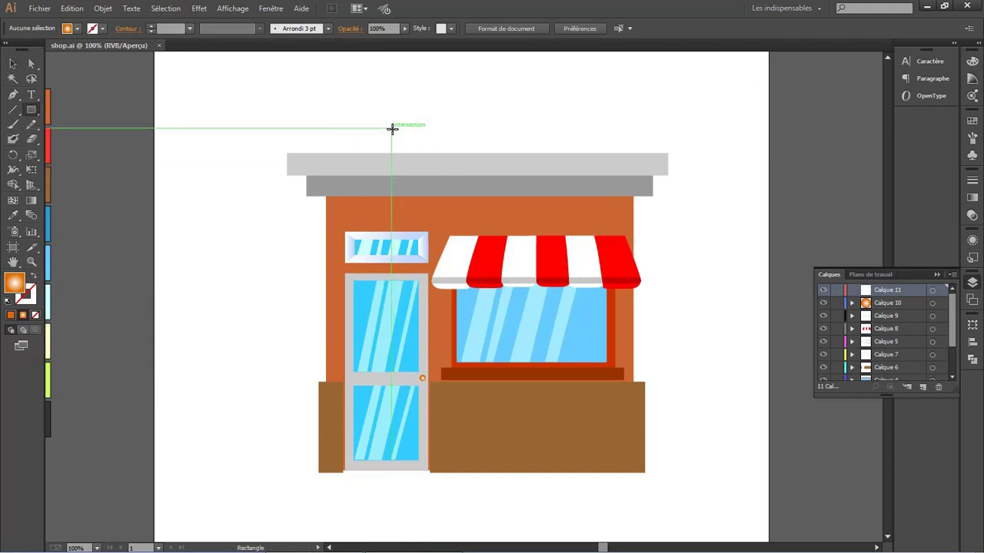
left_click_drag(392, 128, 578, 202)
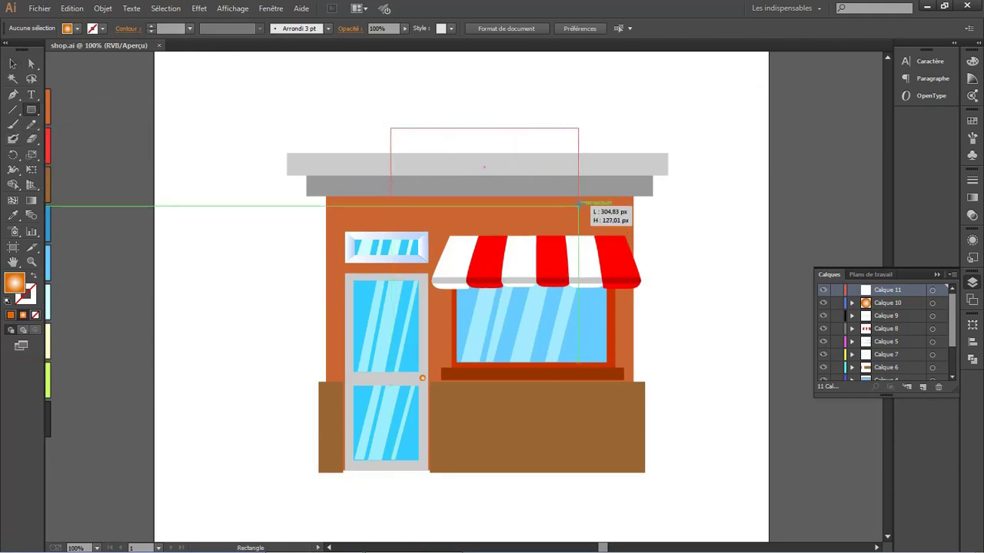
left_click(11, 316)
double_click(15, 284)
mouse_move(521, 340)
left_mouse_down()
mouse_move(564, 341)
mouse_move(549, 381)
left_mouse_up()
left_click(536, 370)
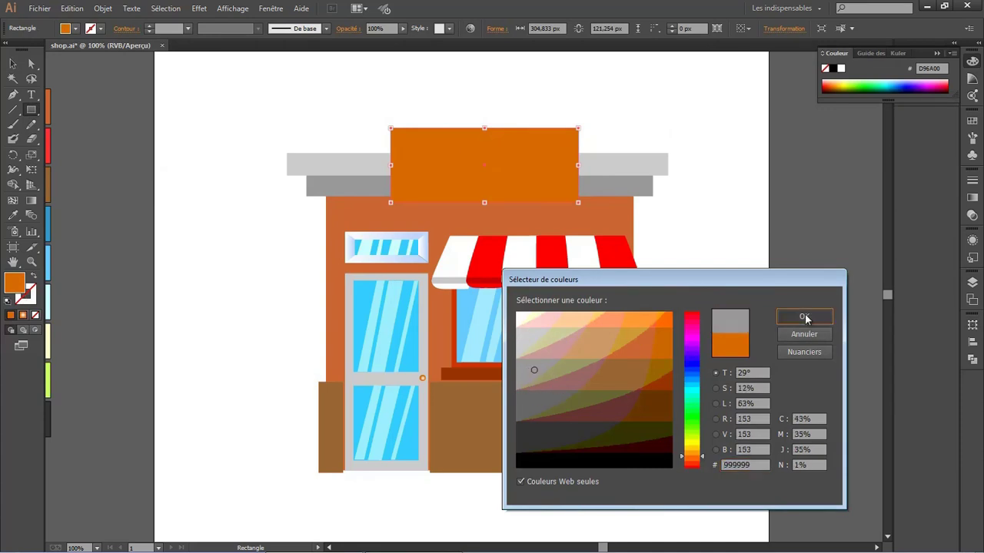
left_click(804, 316)
- Give the sign board an 11 pt dark blue #003366 outline
double_click(15, 284)
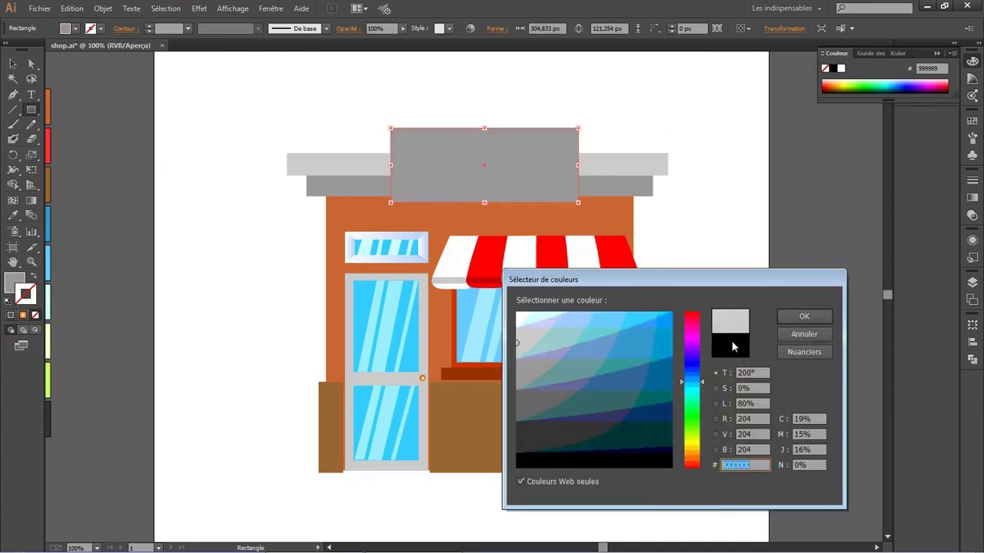
left_click(633, 448)
left_click_drag(633, 448, 623, 418)
left_click(803, 318)
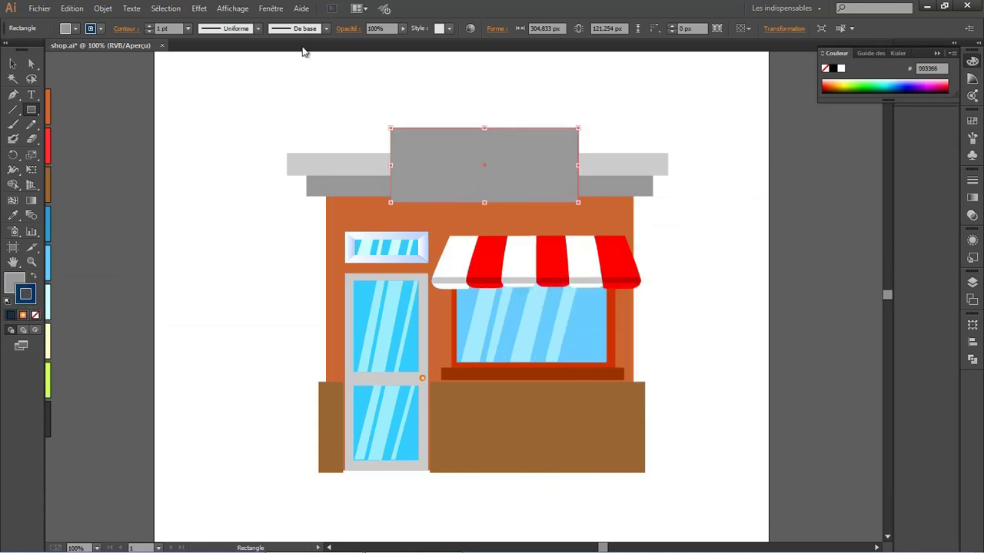
left_click(165, 29)
key("Up")
key("Up")
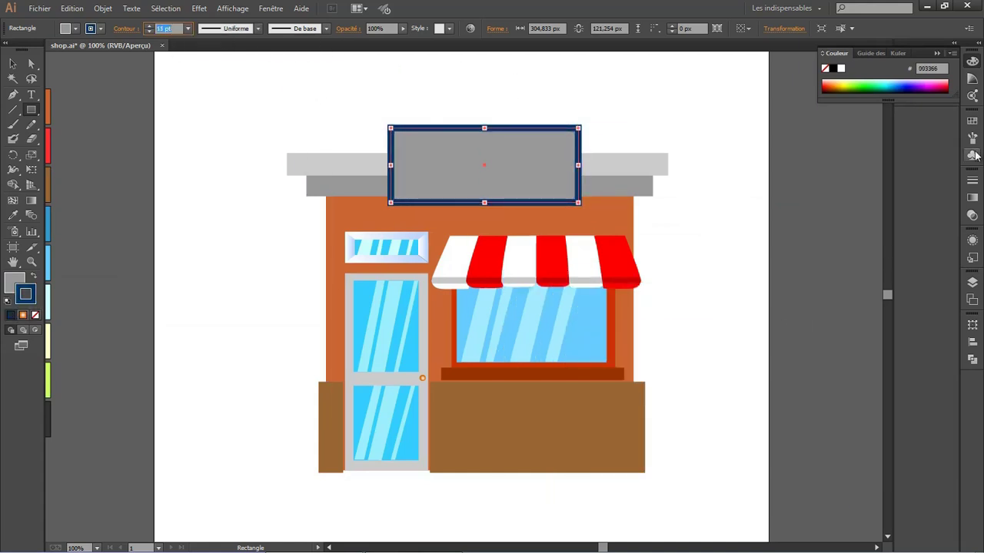
- Open the Artistic_Watercolor brush library and dock it at the right
left_click(973, 156)
left_click(821, 181)
left_click(725, 241)
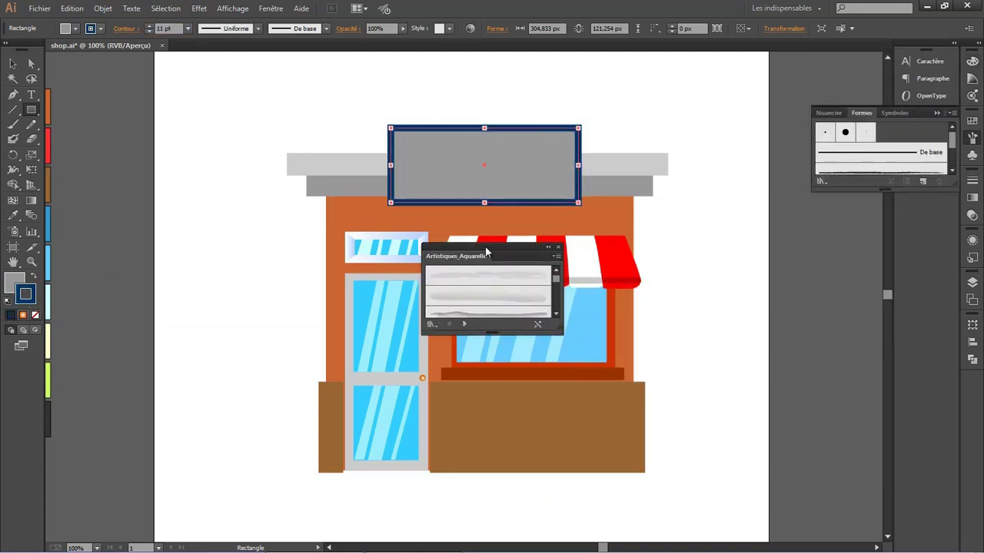
left_click_drag(450, 252, 973, 175)
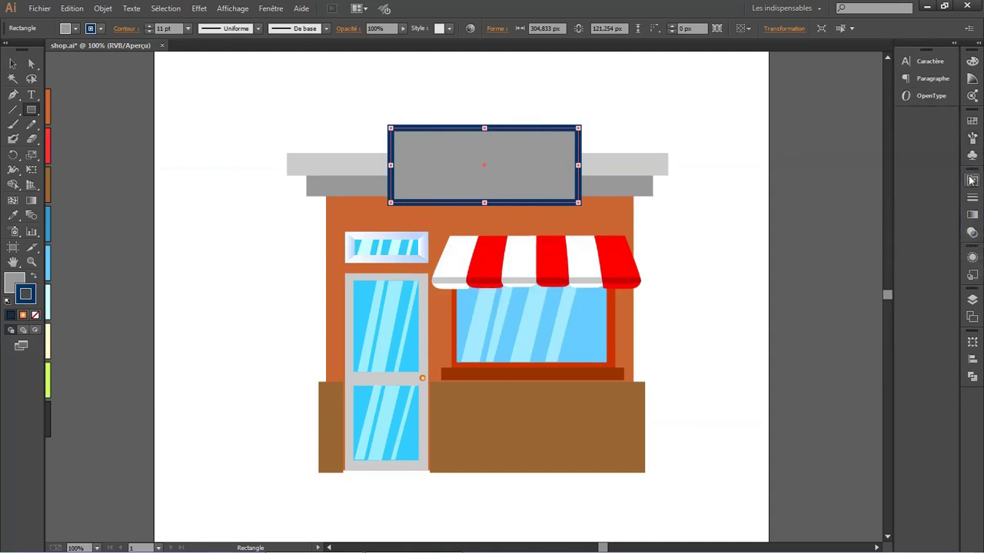
- Step through the brush libraries to Borders_Dashed and apply a dashed brush to the sign outline
left_click(972, 180)
left_click(861, 241)
left_click(861, 241)
left_click(884, 222)
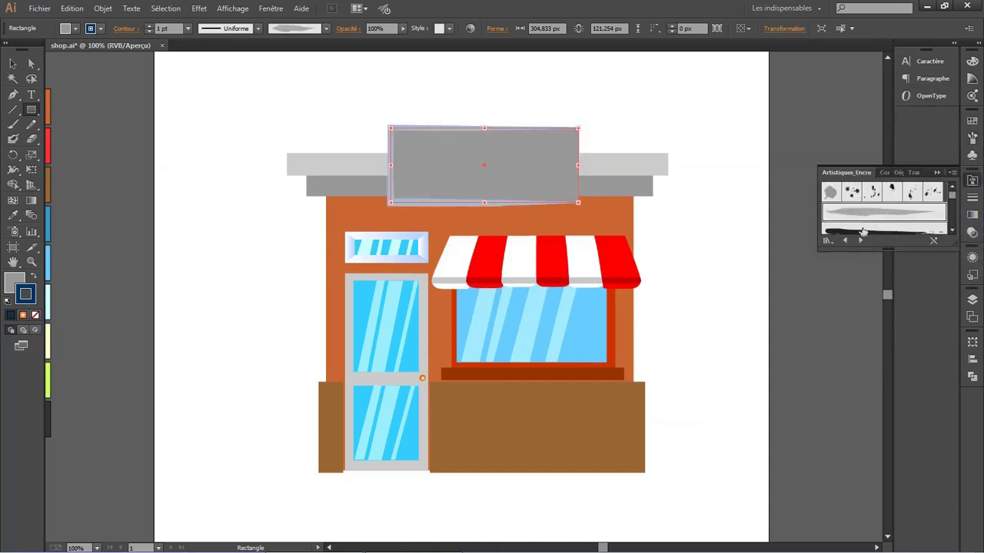
left_click(861, 240)
left_click(861, 241)
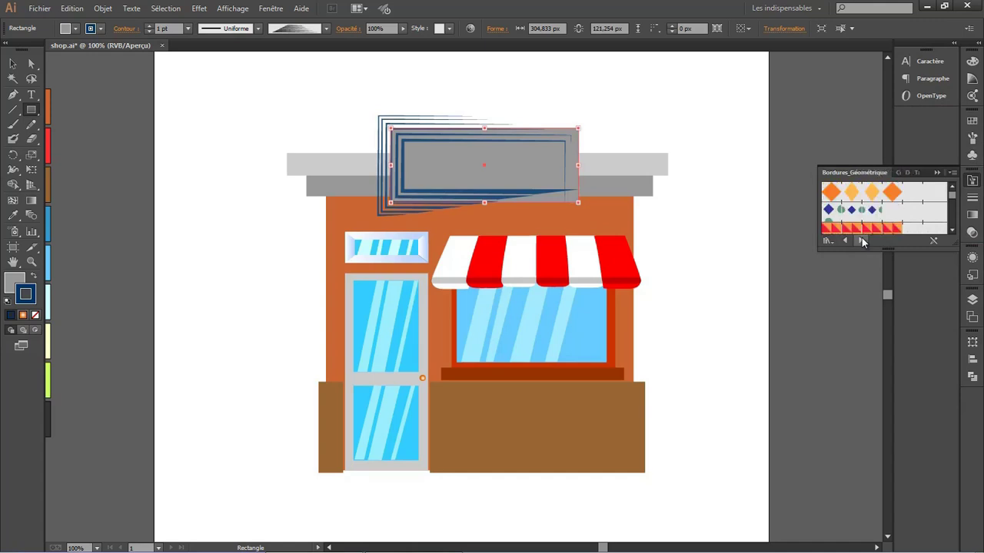
left_click(861, 241)
left_click(872, 205)
- Try other dashed border brushes on the sign, settle on one, and close the library
scroll(868, 218, "down", 3)
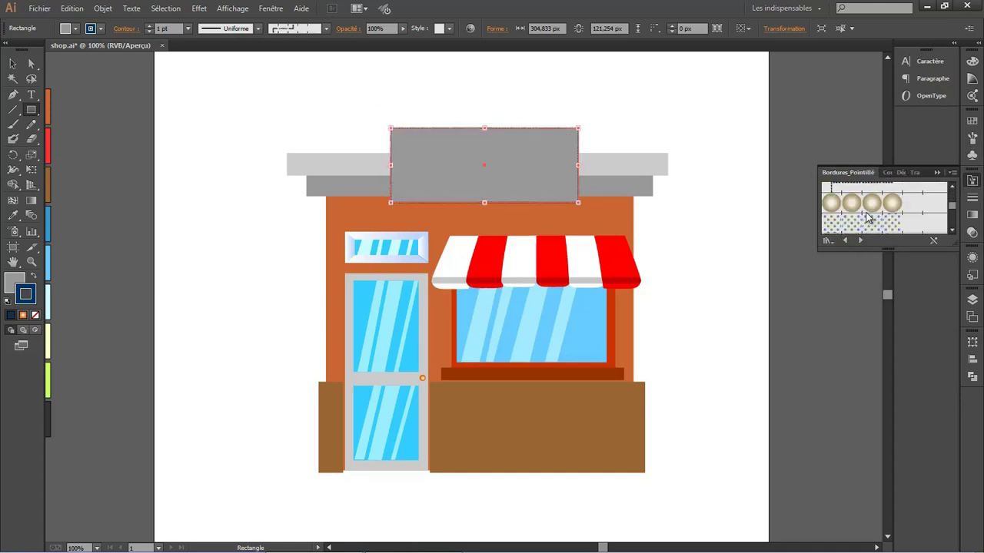
scroll(867, 219, "down", 2)
left_click(859, 230)
left_click(861, 218)
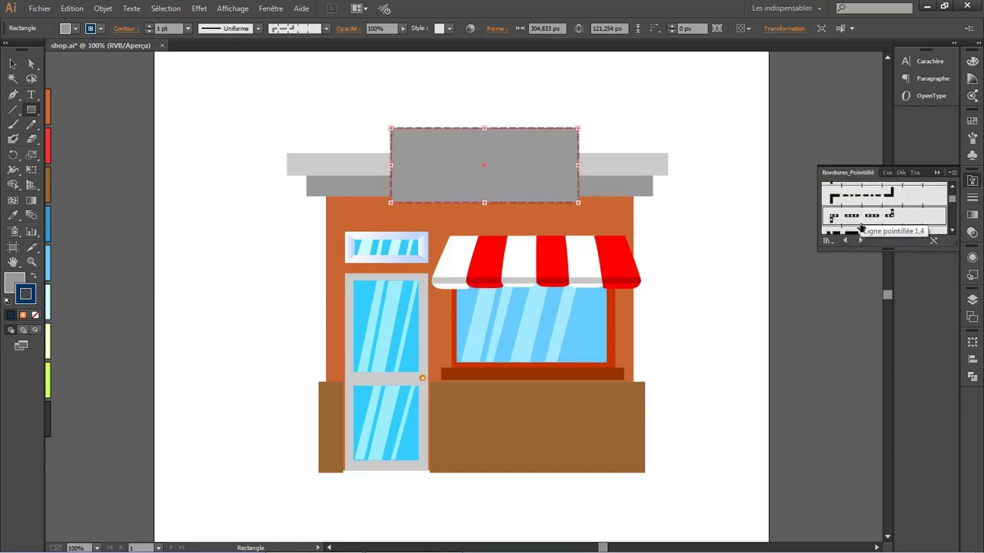
scroll(861, 218, "down", 2)
scroll(861, 218, "up", 2)
left_click(861, 224)
left_click(937, 172)
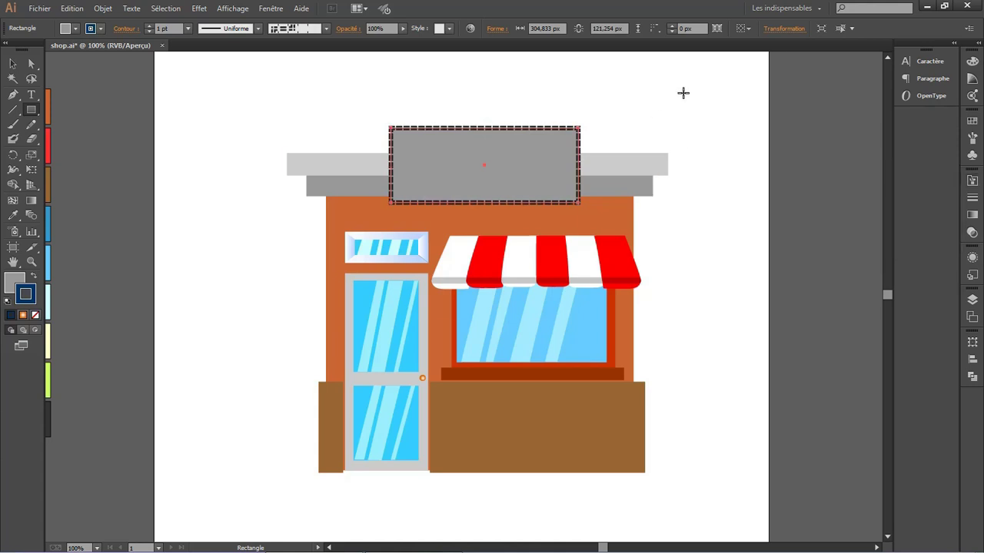
- Thin the sign outline to 0.5 pt and deselect
left_click(14, 64)
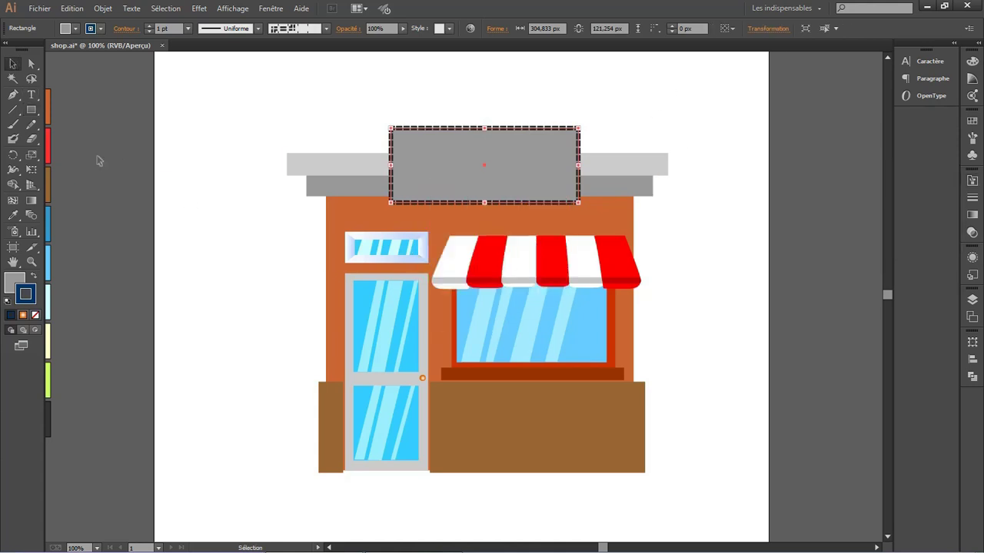
left_click(163, 28)
key("Return")
key("ctrl+shift+a")
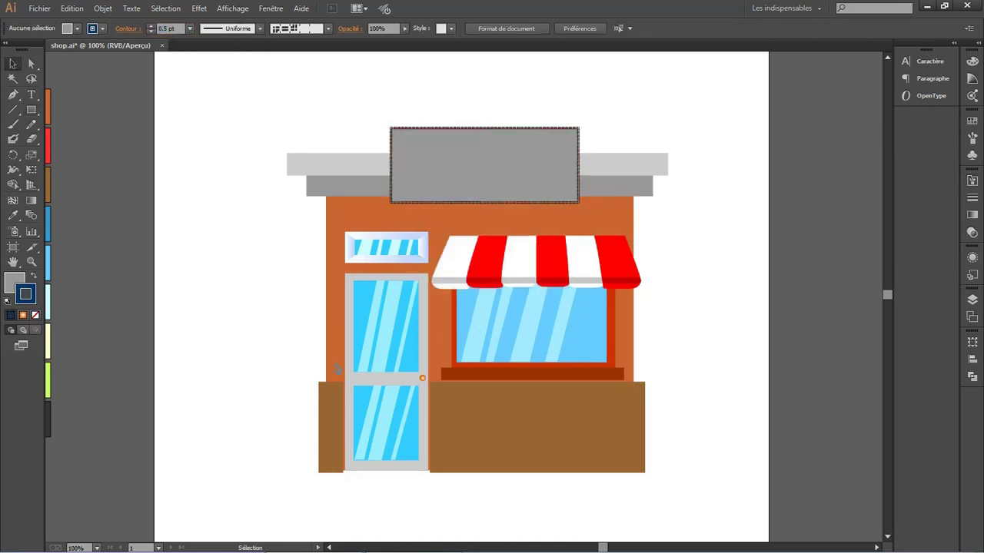
- Fill the sign brown #996633 and give its outline a brown swatch
left_click(499, 182)
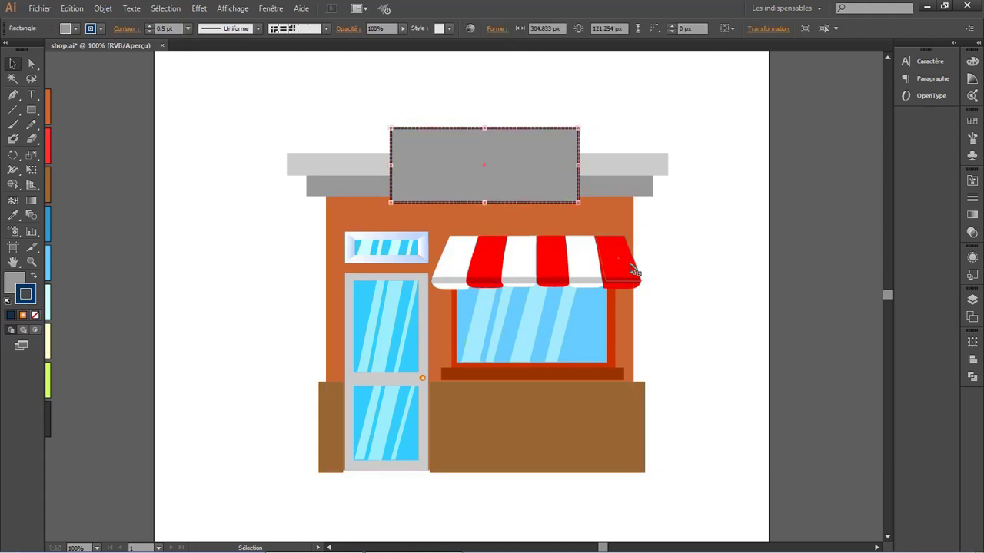
double_click(12, 289)
left_click_drag(692, 462, 695, 449)
left_click_drag(645, 399, 609, 384)
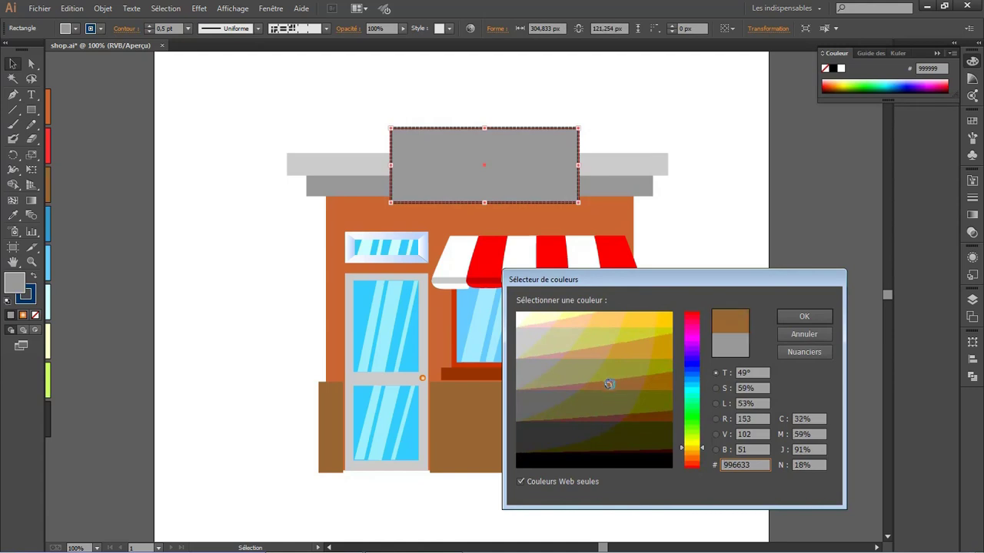
left_click(792, 317)
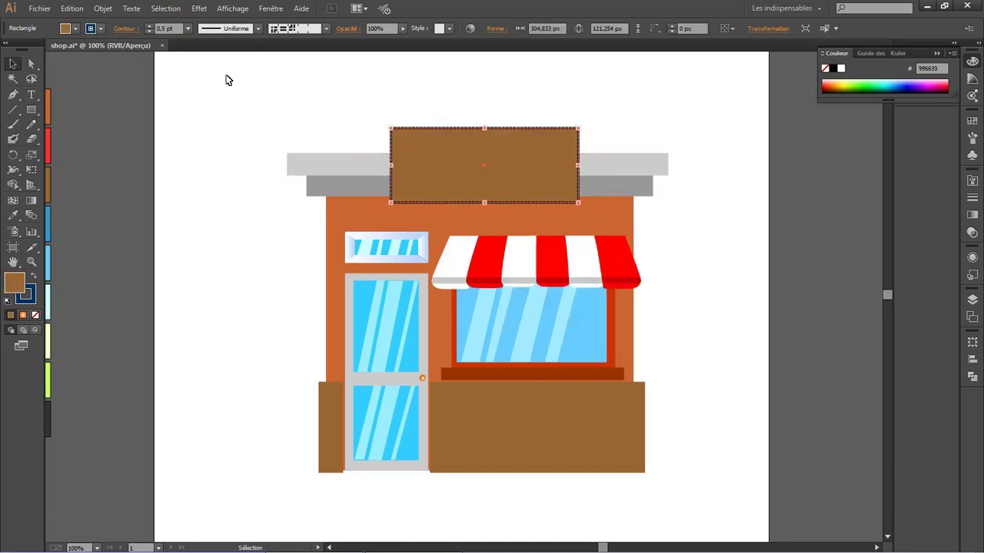
left_click(100, 29)
left_click(104, 68)
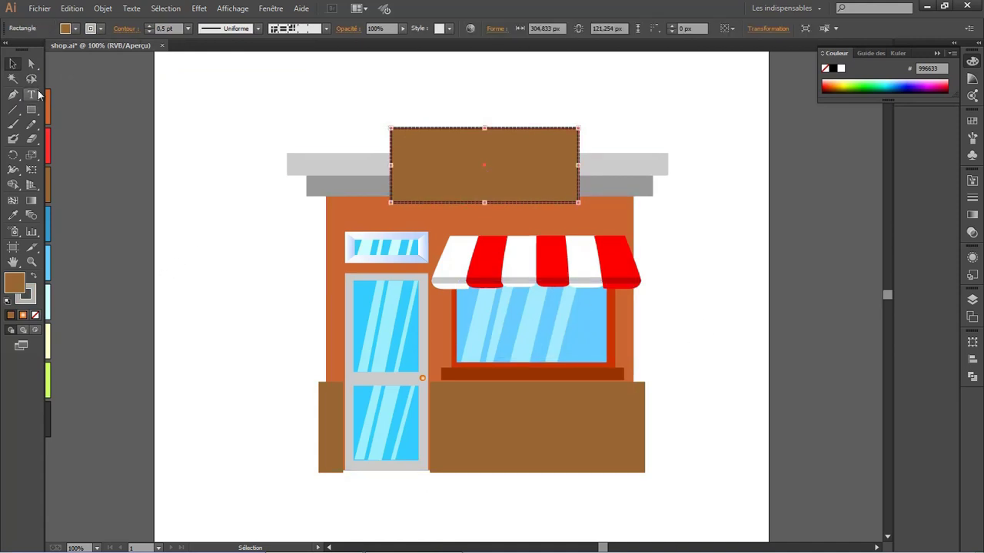
left_click(972, 300)
- Create a 112 pt text frame inside the brown sign and type the sign text
left_click(31, 94)
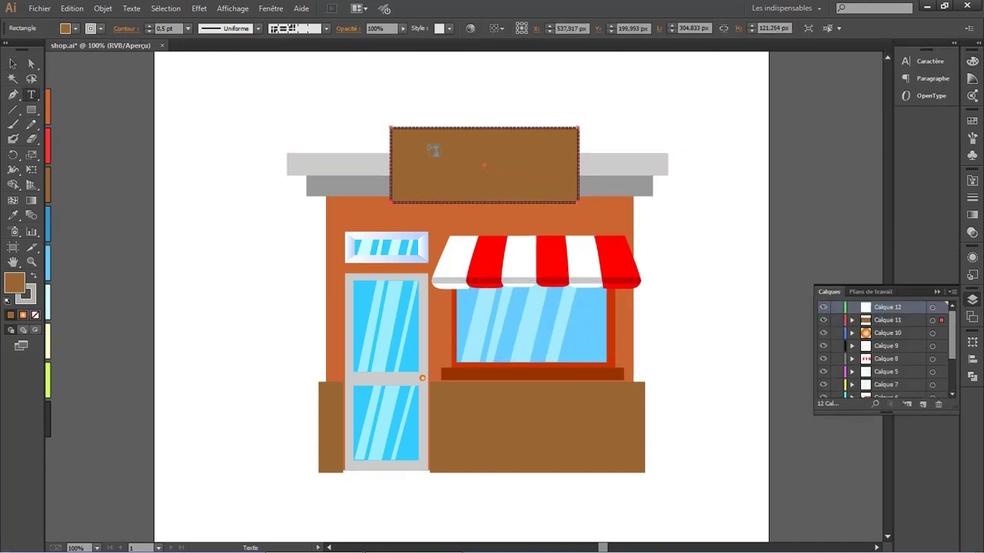
left_click_drag(429, 137, 539, 183)
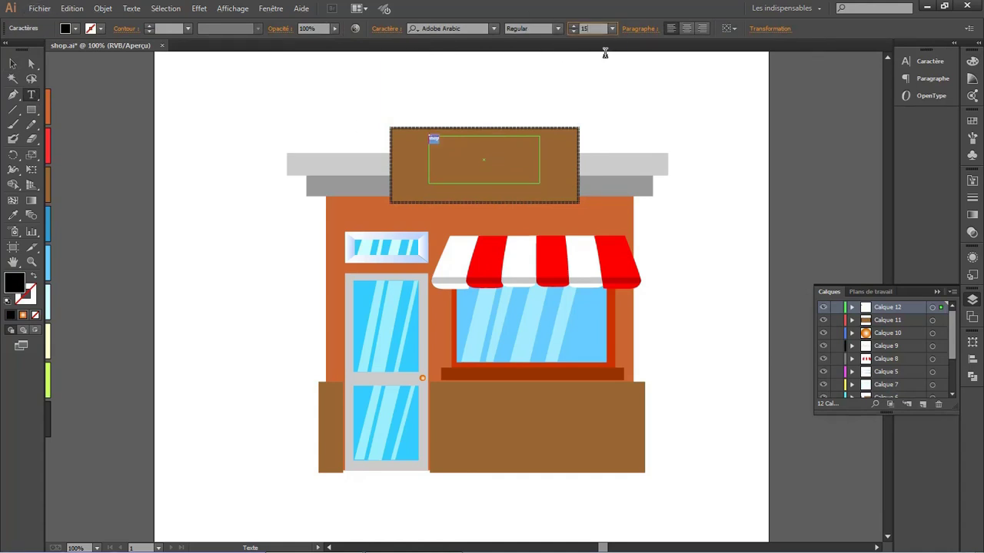
type("112")
key("Return")
left_click(433, 132)
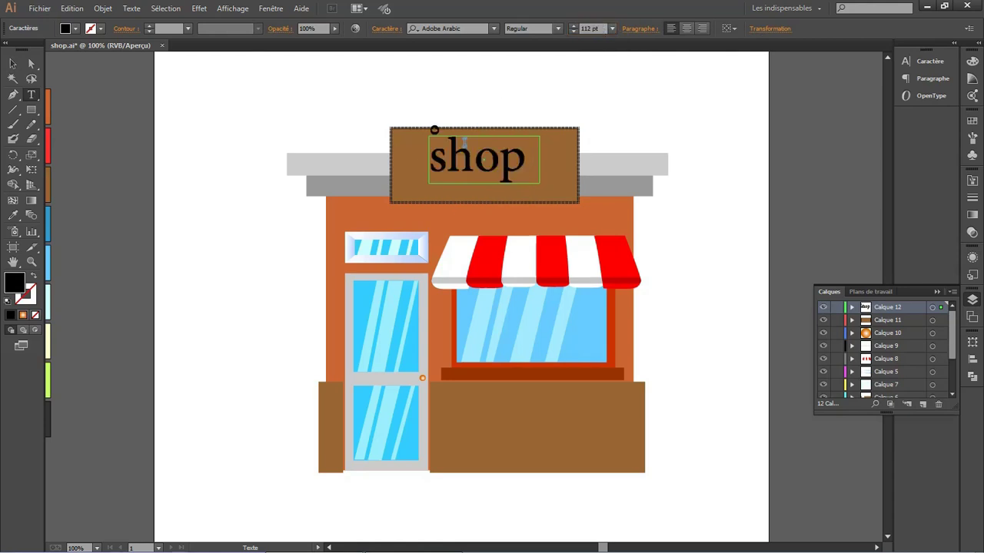
key("shift+Right")
key("BackSpace")
type("s")
- Move the text toward the sign's centre and capitalise it to read 'Shop'
left_click(12, 63)
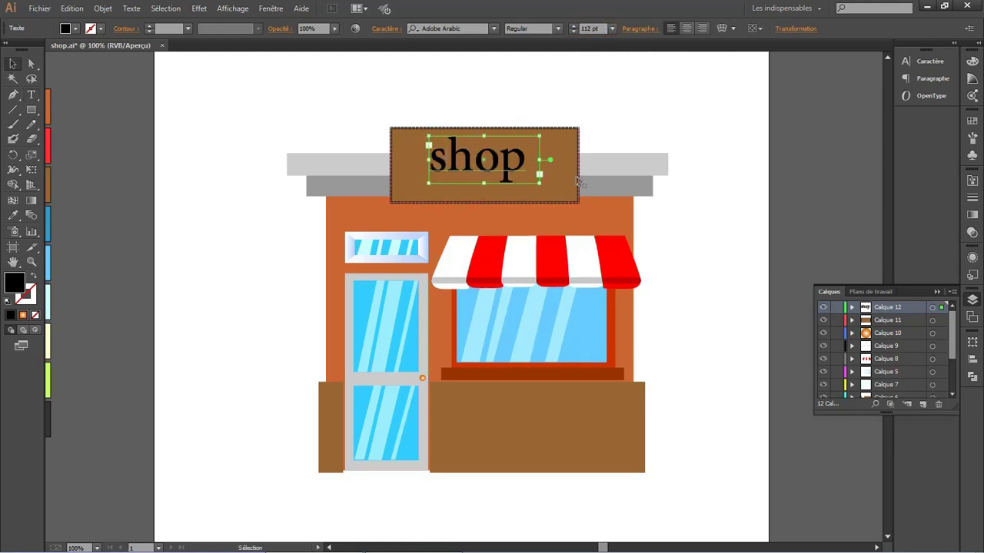
left_click_drag(492, 156, 499, 166)
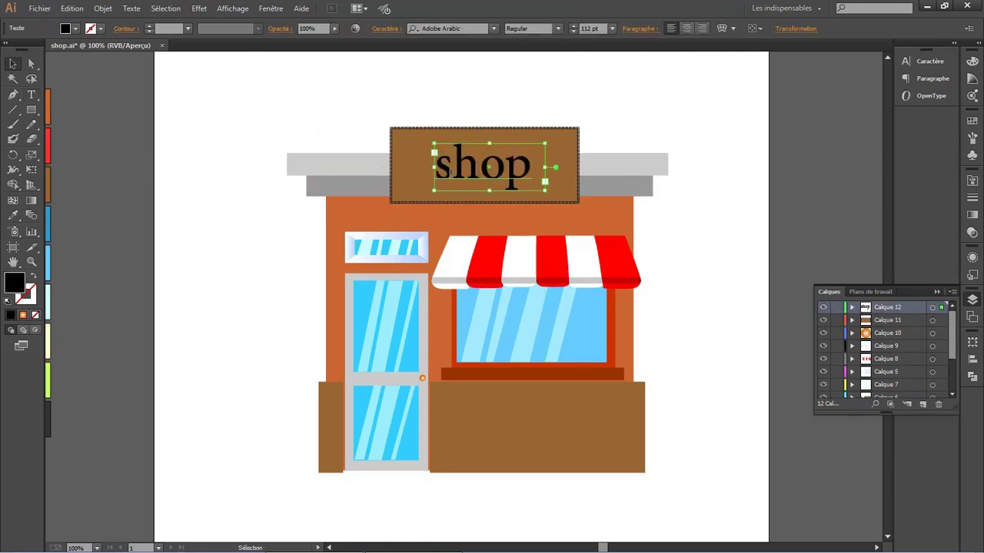
left_click(30, 93)
left_click_drag(434, 165, 456, 165)
type("S")
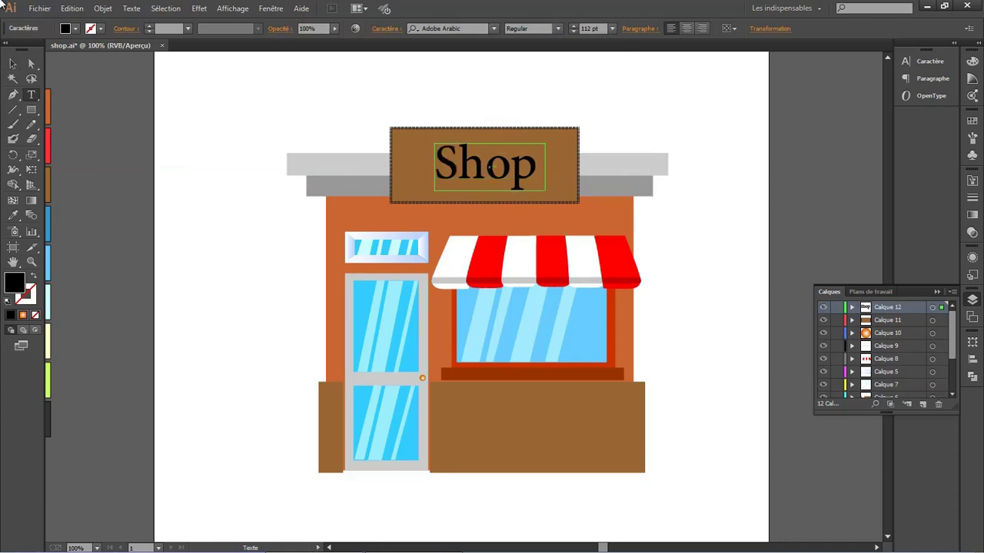
key("Escape")
- Set the 'Shop' text font to Harlow Solid Italic
left_click(493, 28)
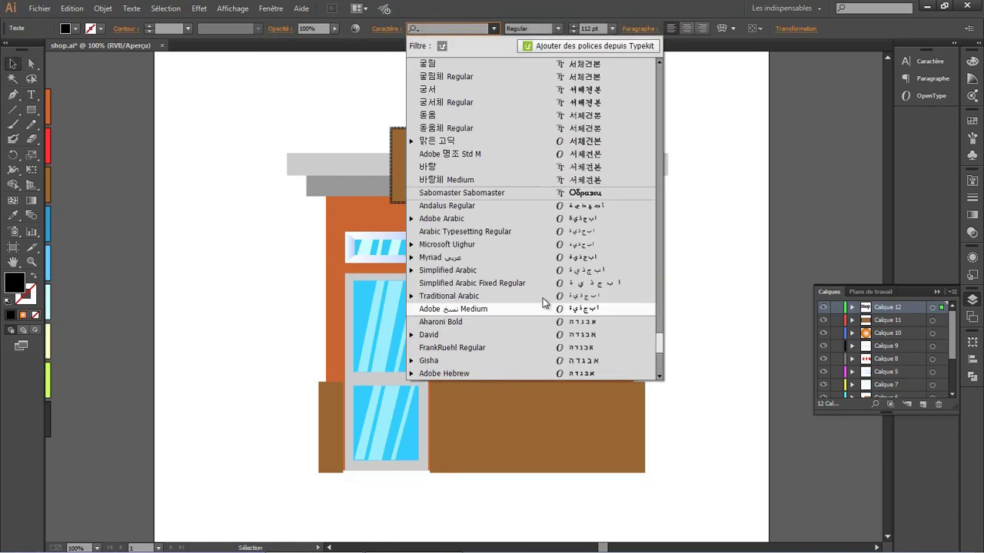
scroll(544, 302, "down", 10)
scroll(544, 299, "up", 5)
scroll(544, 297, "up", 5)
scroll(544, 297, "up", 5)
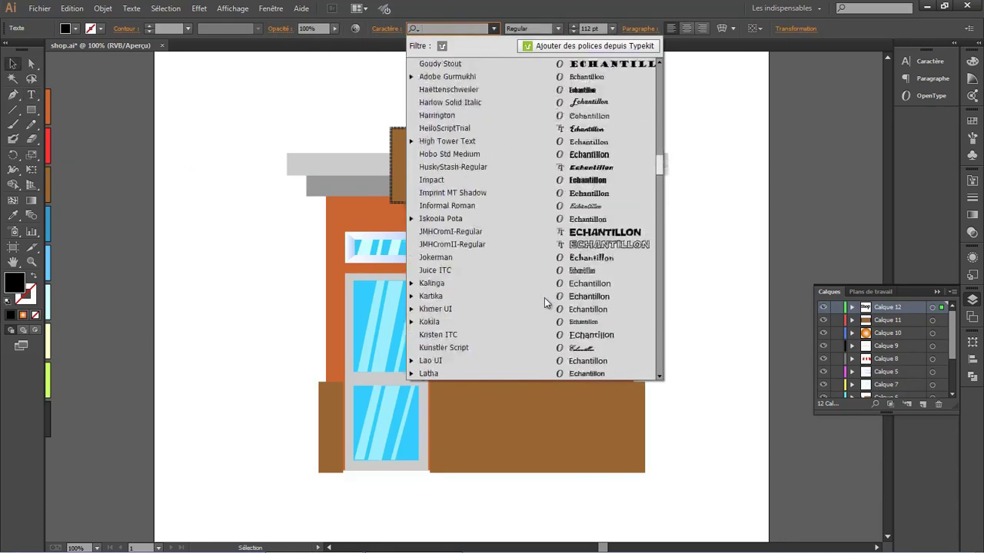
left_click(541, 142)
- Widen the text frame and nudge 'Shop' left and up to centre it
left_click_drag(547, 165, 582, 164)
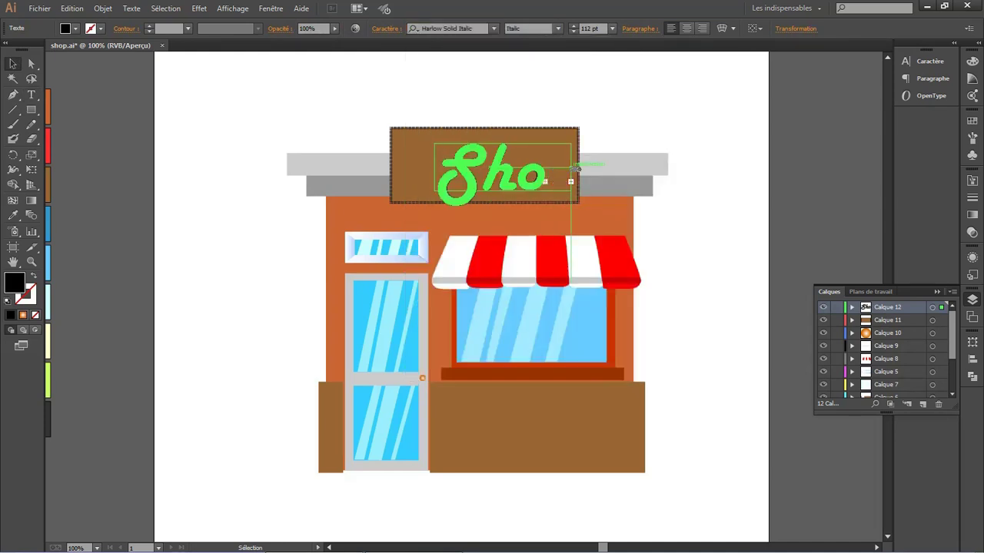
left_click_drag(461, 173, 449, 173)
key("Left")
key("Left")
key("Left")
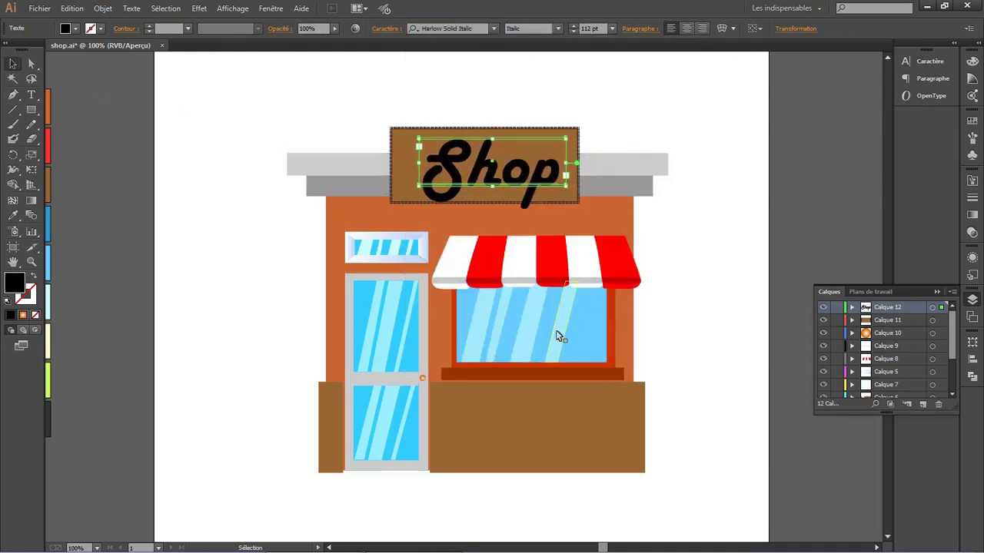
key("Left")
key("Left")
key("Left")
key("Up")
key("Up")
key("Up")
key("Up")
key("Up")
key("Up")
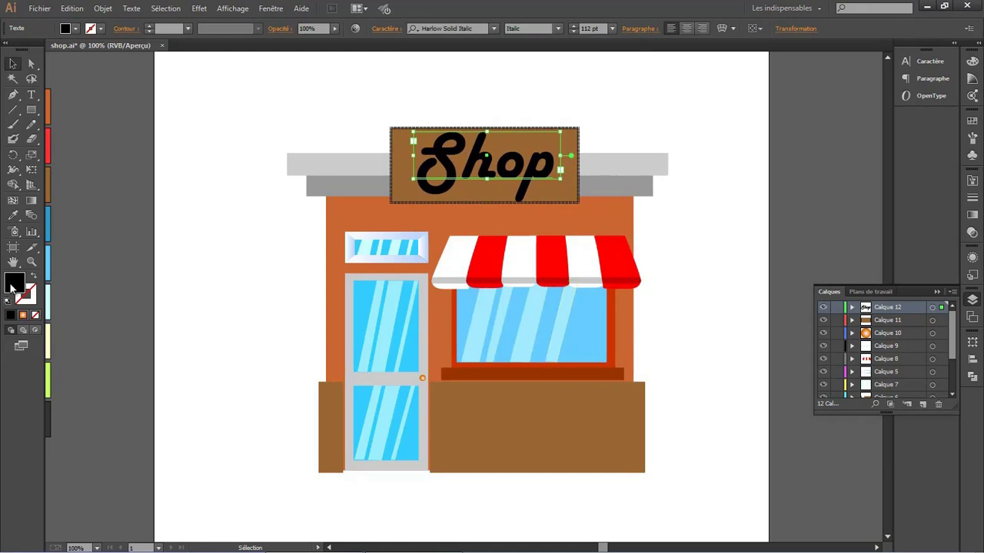
- Colour the 'Shop' text white #ffffff and deselect it
double_click(14, 283)
type("ffffff")
key("Return")
left_click(738, 340)
scroll(704, 274, "down", 2)
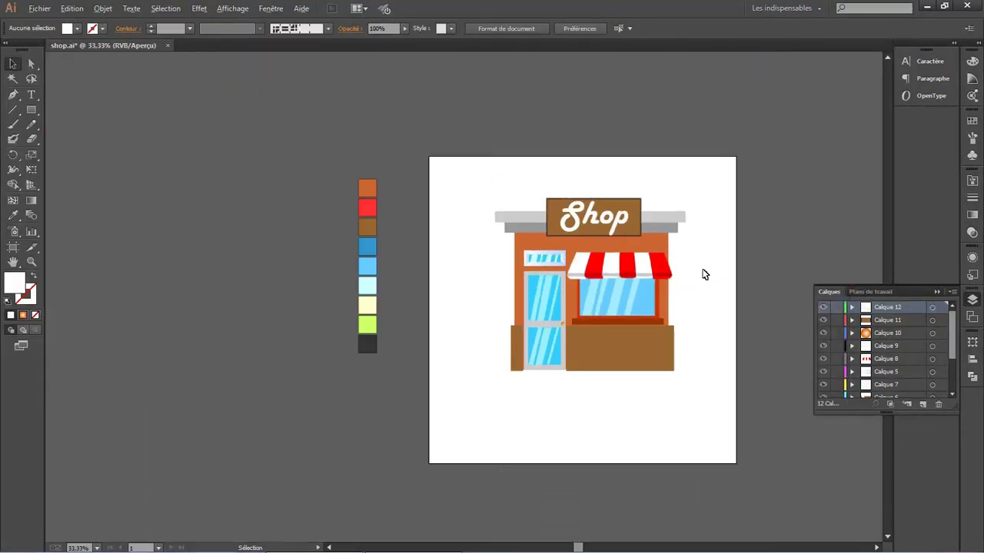
scroll(705, 275, "up", 2)
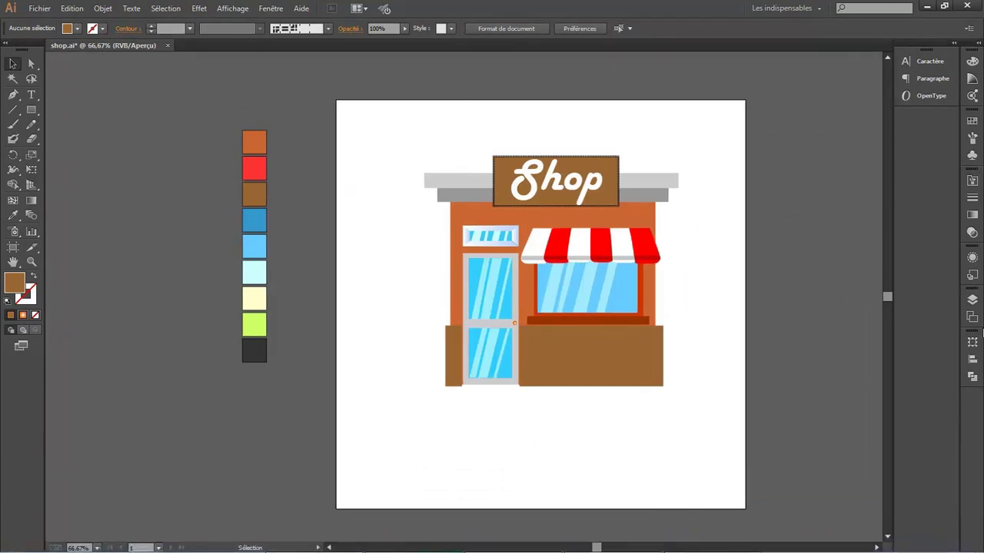
- Add a new layer for the trim in the Layers panel
left_click(972, 299)
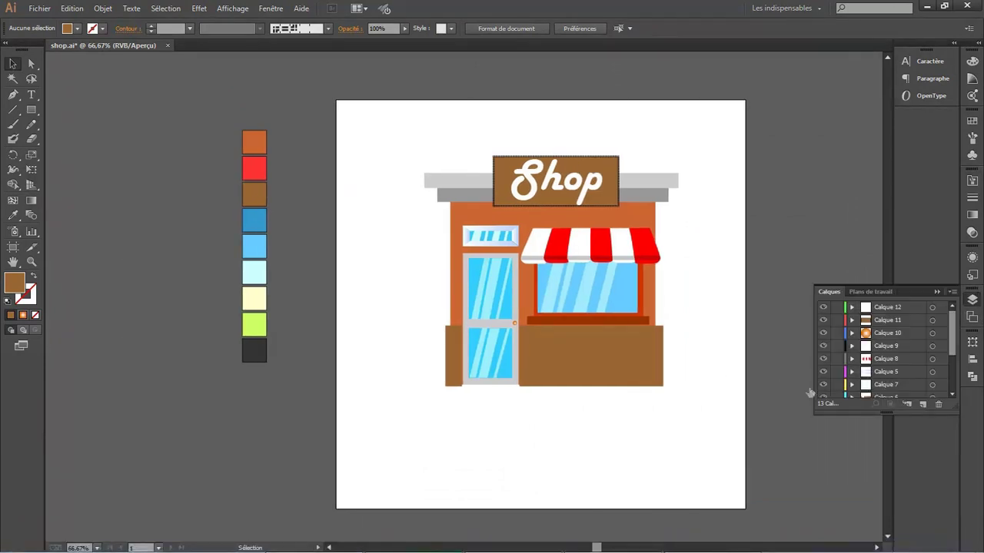
scroll(885, 382, "down", 3)
left_click(922, 404)
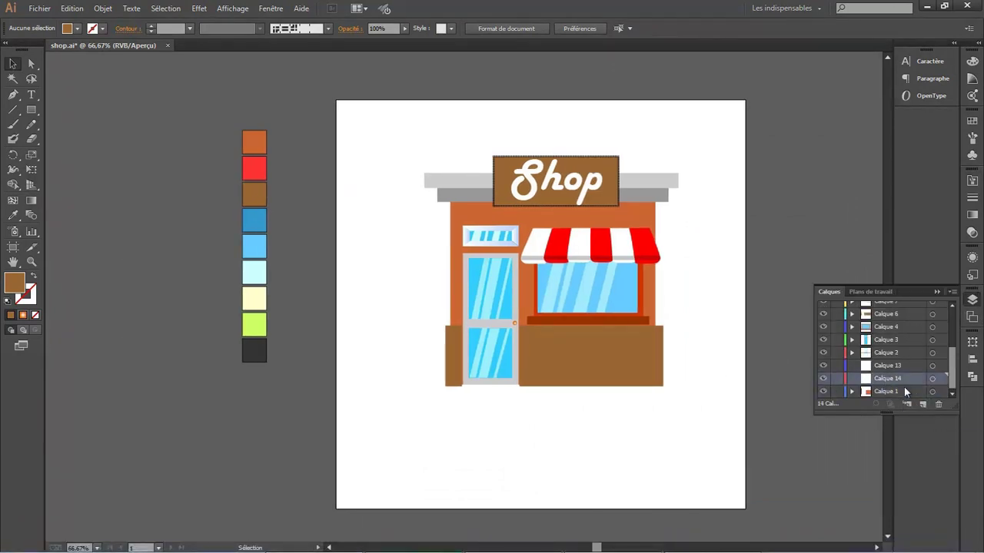
- Draw a thin brown bar across the storefront top and copy it lower on the facade
left_click_drag(450, 204, 655, 214)
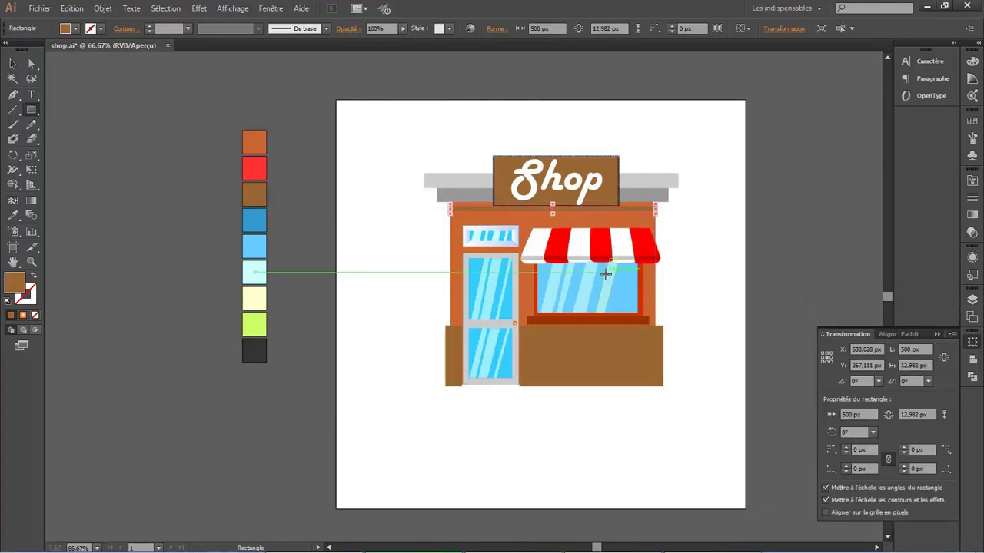
scroll(611, 198, "up", 3)
left_click(12, 65)
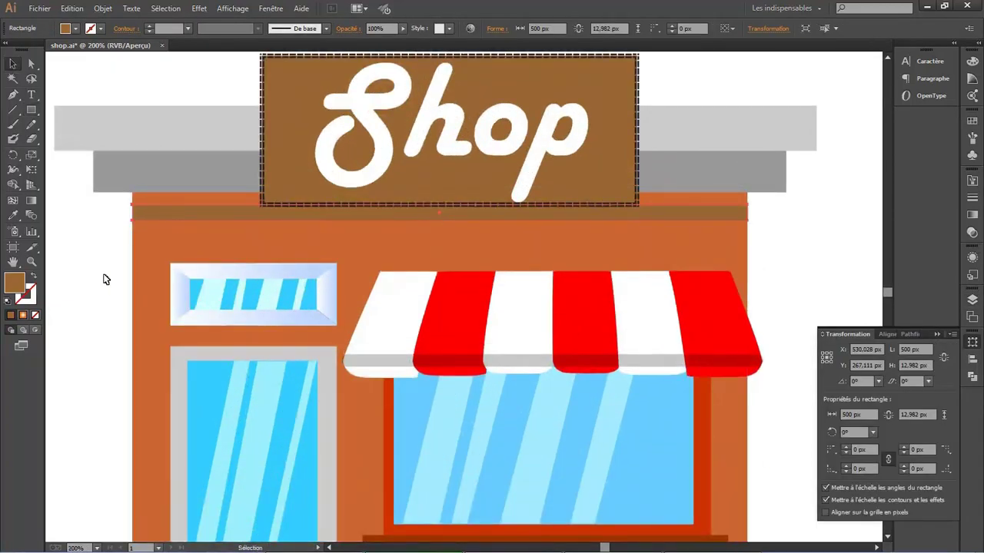
left_click_drag(200, 213, 330, 250)
key("ctrl+shift+a")
- Create a 10 × 10 px square
left_click(32, 110)
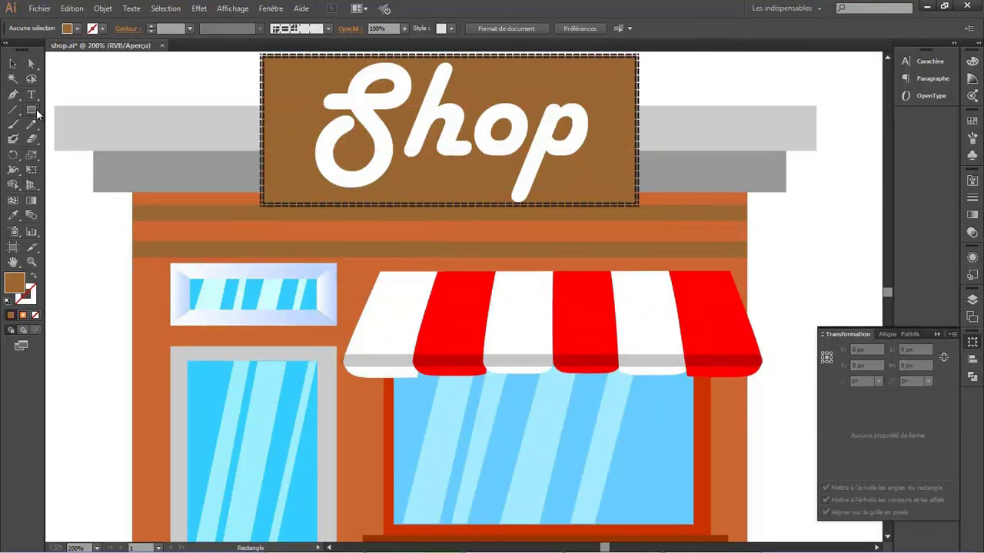
left_click(150, 230)
type("10")
left_click(465, 282)
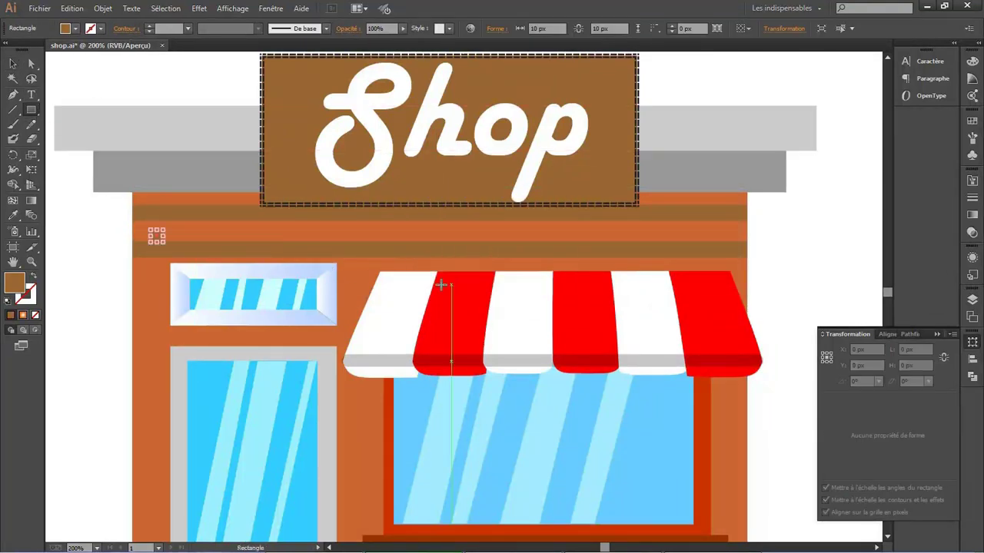
key("ctrl+plus")
key("ctrl+plus")
key("ctrl+plus")
- Move the square onto the upper trim band and rotate it 45° into a diamond
left_click(13, 65)
left_click_drag(169, 227, 150, 204)
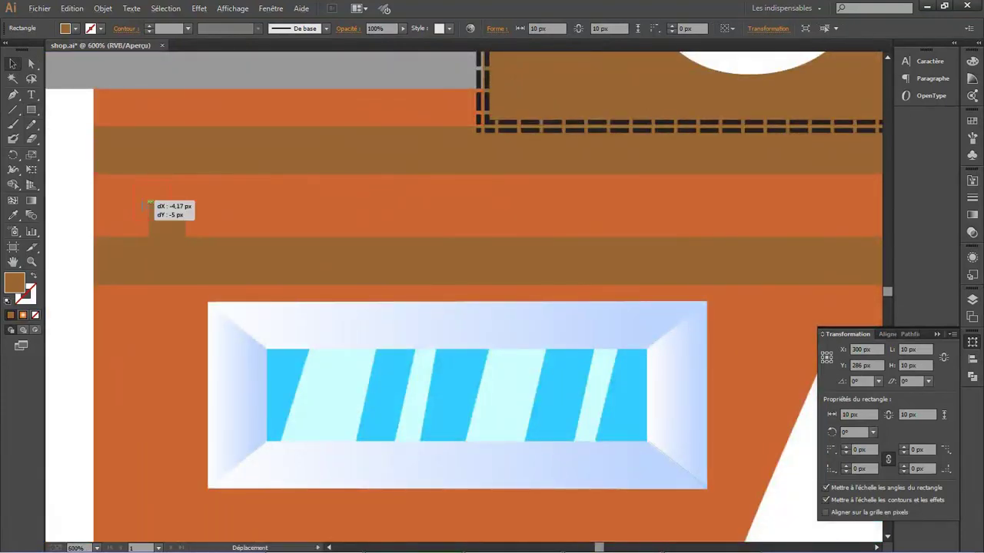
right_click(148, 201)
mouse_move(194, 363)
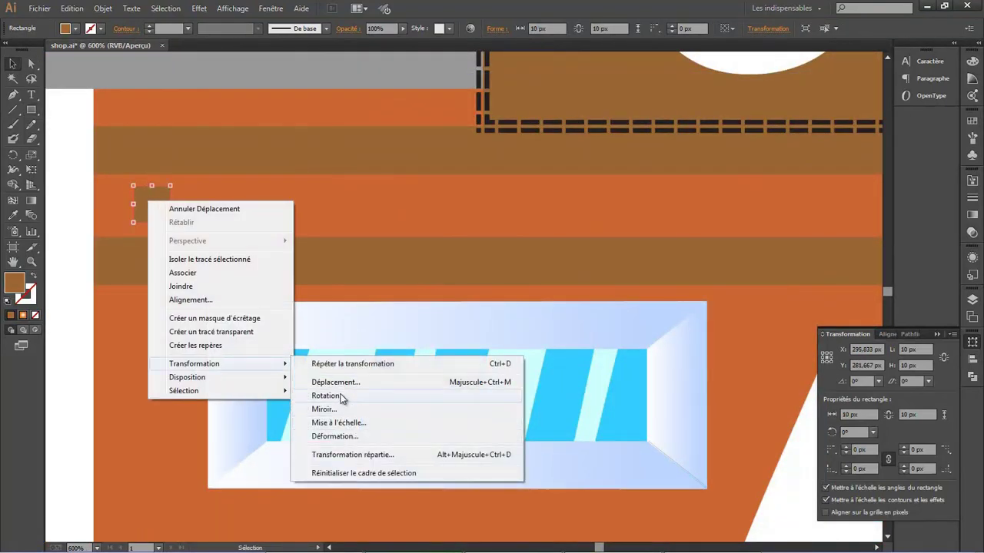
left_click(326, 396)
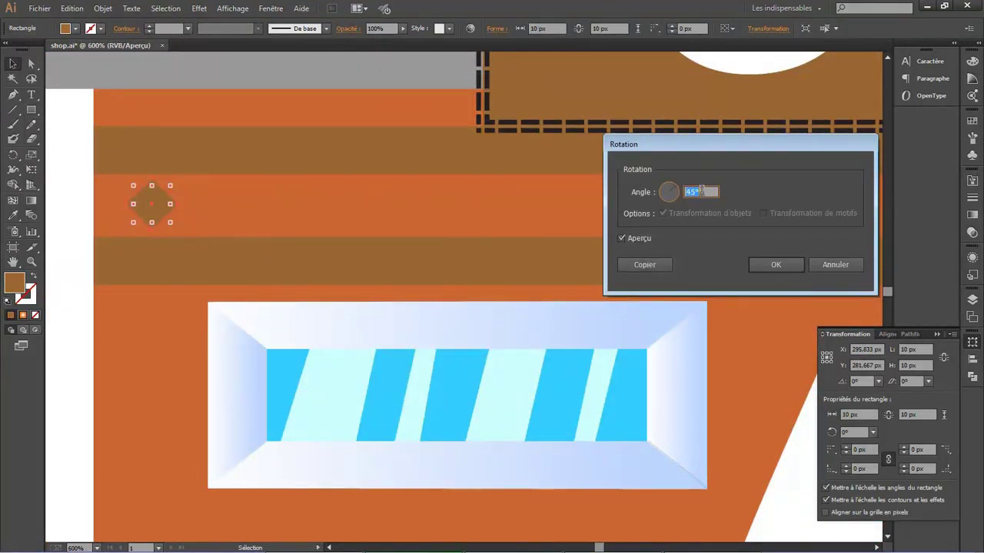
key("Return")
key("Left")
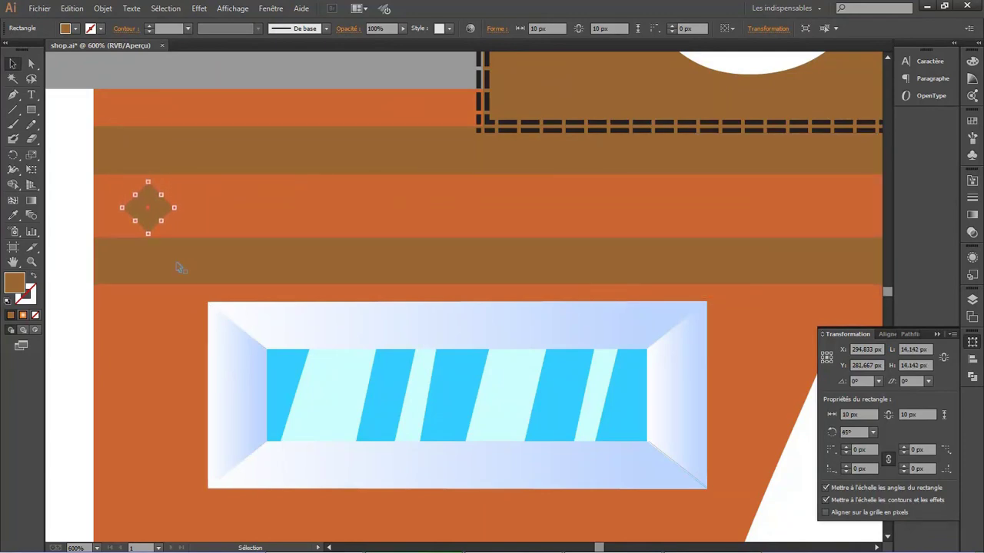
left_click_drag(147, 207, 146, 206)
left_click(74, 362)
- Draw a tall narrow strip down the left edge of the shop front
scroll(75, 237, "down", 2)
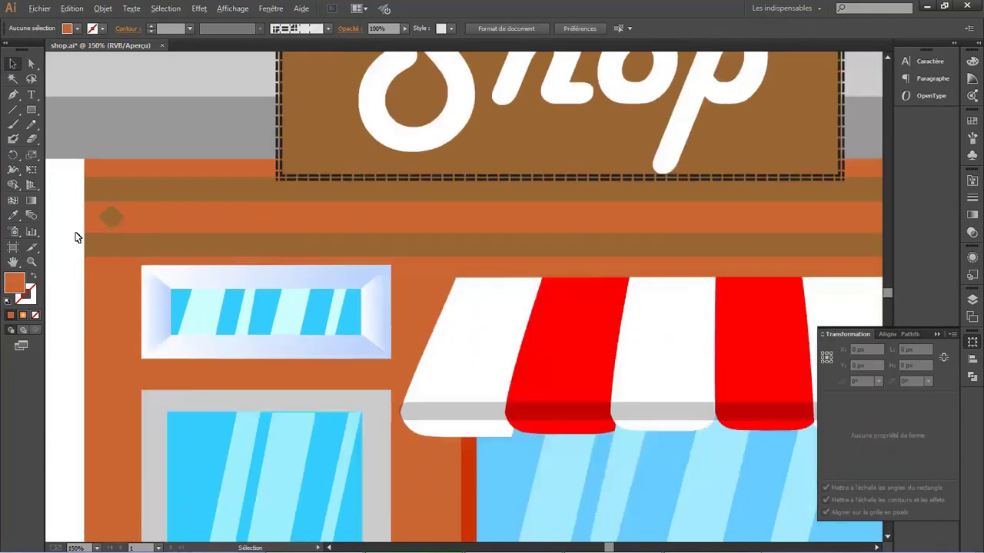
key("ctrl+plus")
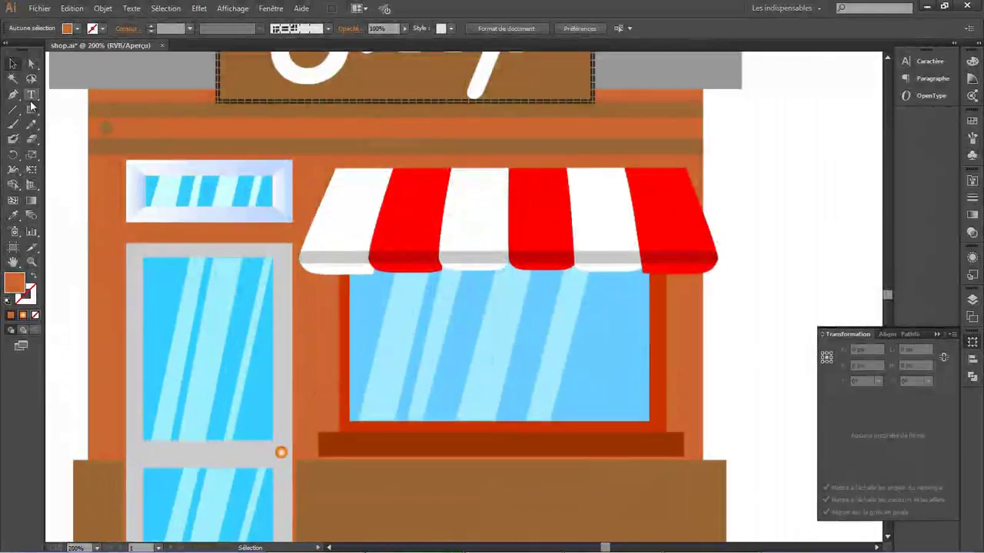
left_click_drag(98, 159, 115, 460)
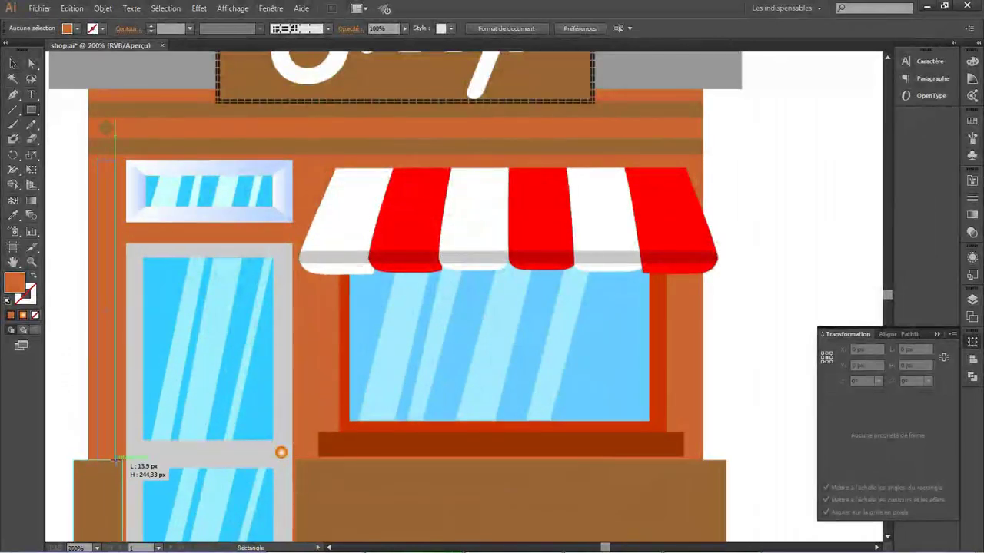
- Fill the strip with the trim band's brown by copying its hex colour code
key("v")
left_click(154, 110)
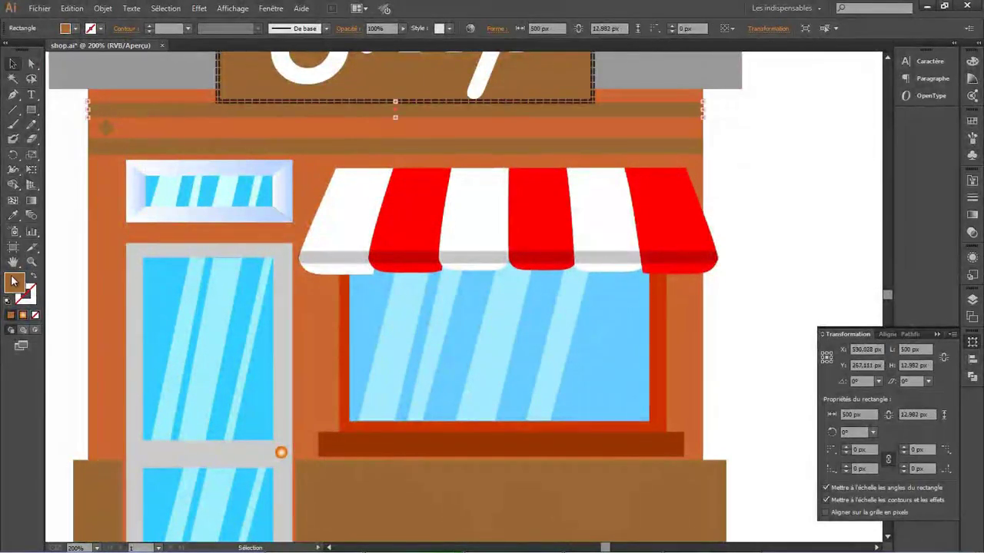
double_click(14, 283)
left_click(804, 317)
left_click(107, 308)
double_click(14, 283)
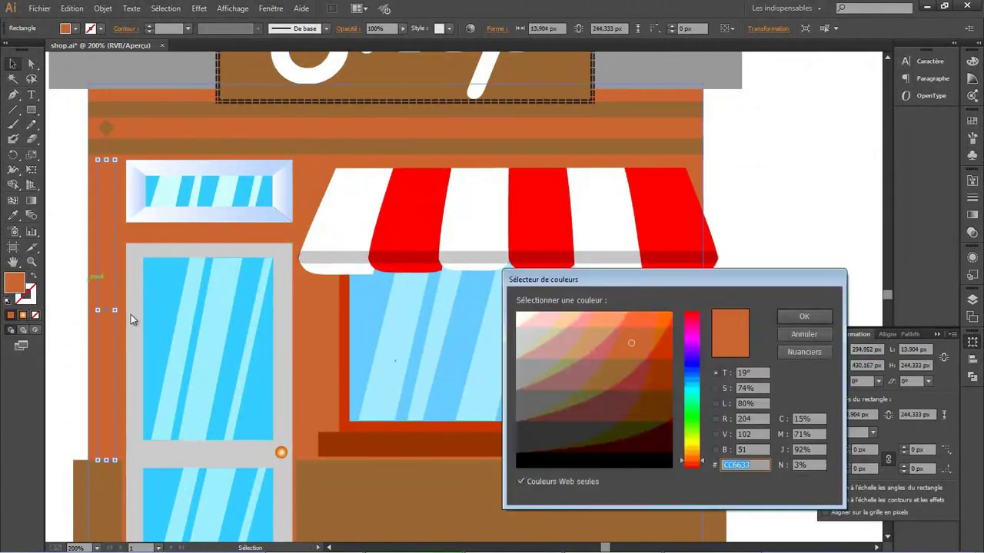
right_click(742, 465)
left_click(784, 354)
key("Return")
left_click(757, 239)
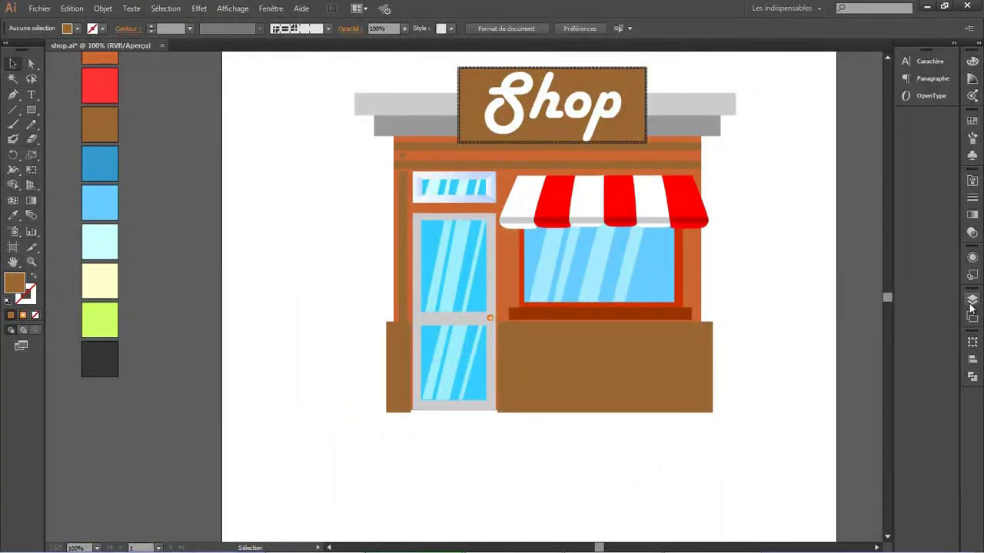
- Add a new layer and draw a tall rectangle from the sign down to the window
left_click(970, 300)
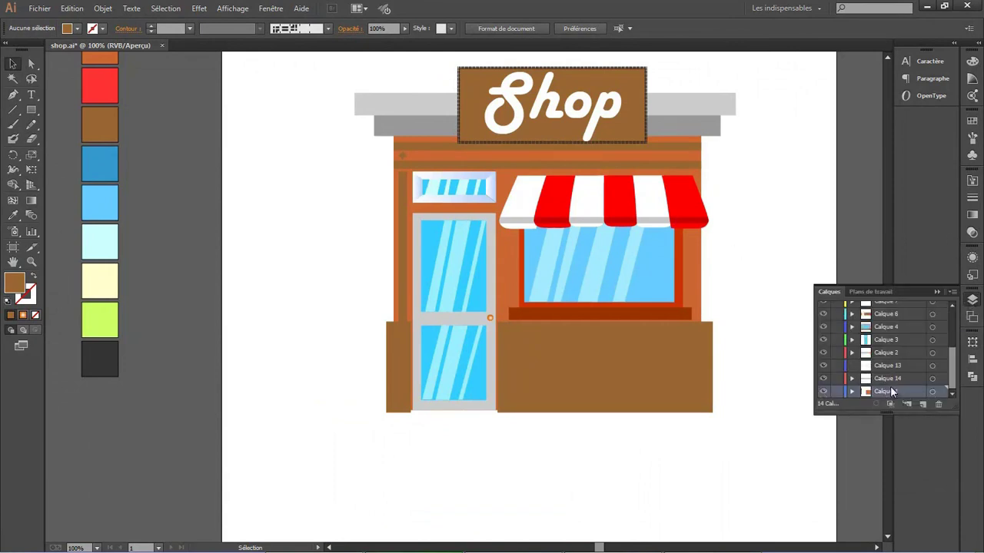
left_click(923, 404)
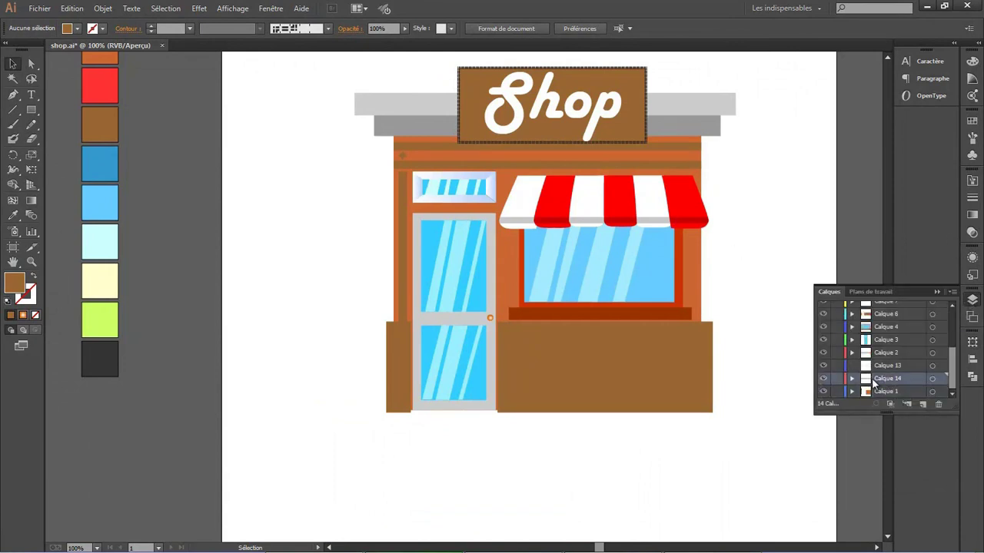
left_click(31, 110)
left_click_drag(498, 133, 572, 322)
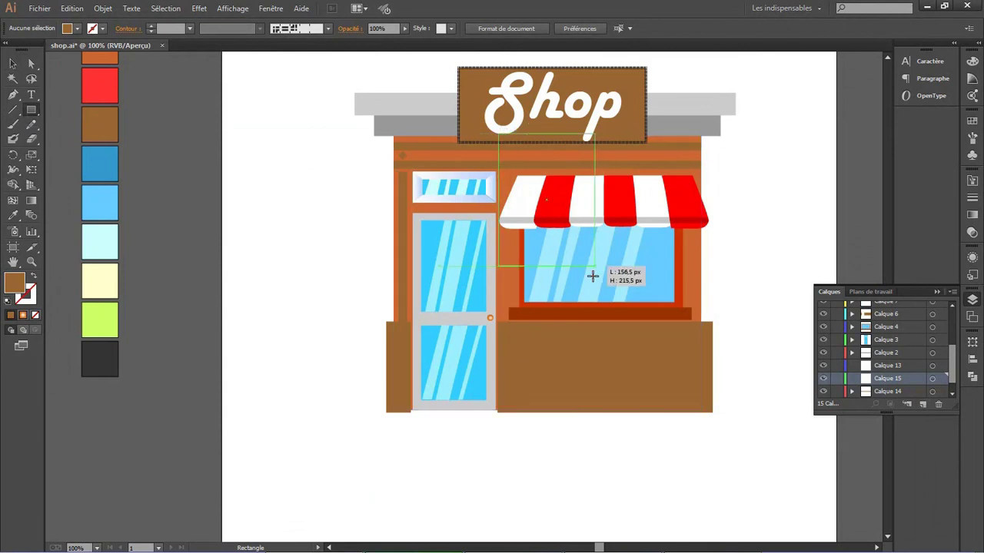
- Fill the rectangle pale pink and lower its opacity to 25%
double_click(14, 283)
left_click(528, 322)
left_click(785, 318)
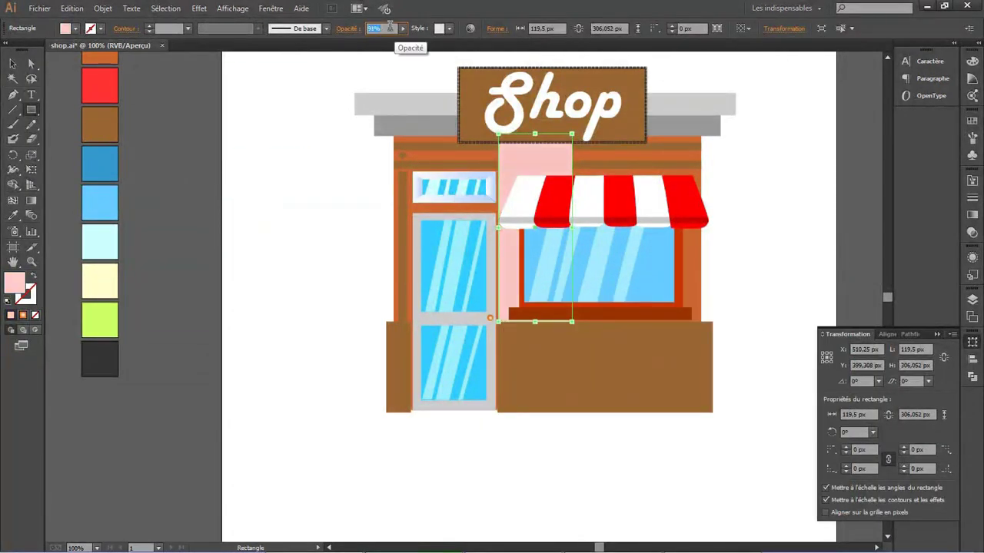
type("25")
key("Return")
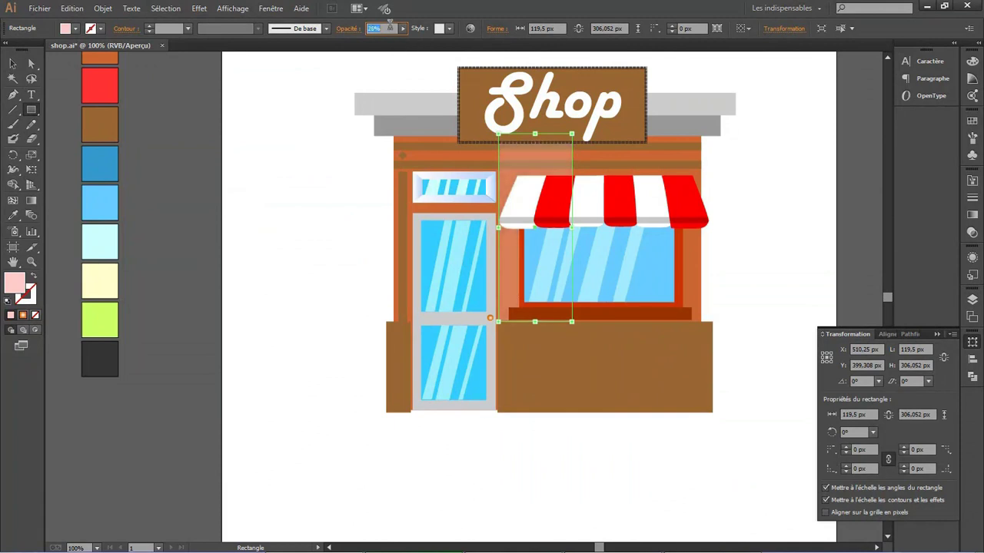
- Place a copy of the pink panel on the right side and narrow it
key("v")
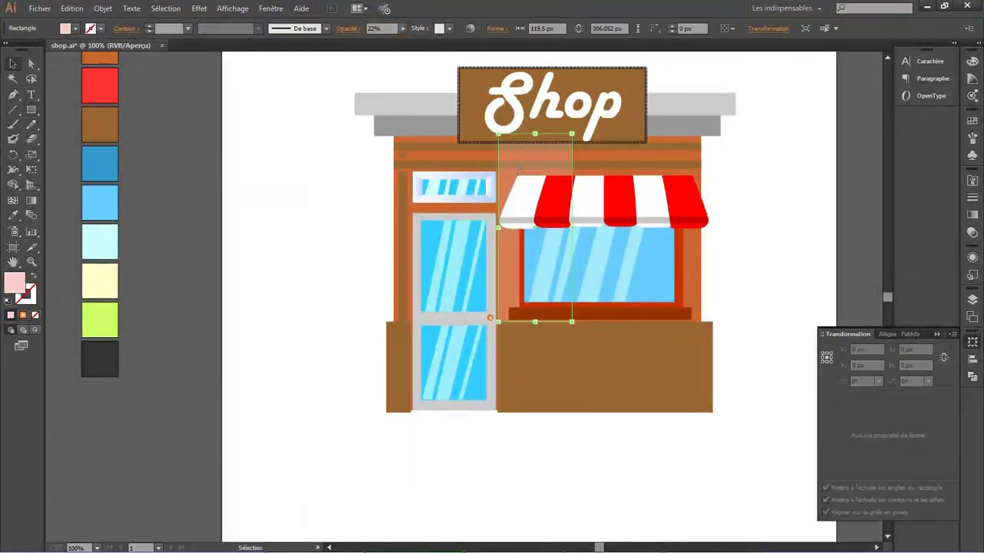
mouse_move(556, 132)
left_mouse_down()
mouse_move(467, 218)
mouse_move(691, 151)
left_mouse_up()
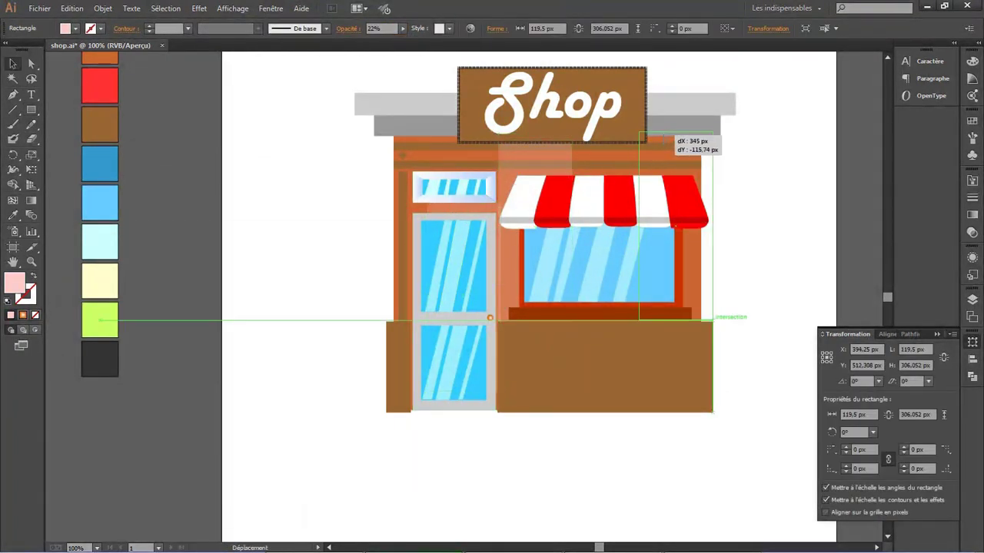
left_click_drag(713, 236, 702, 234)
left_click(761, 307)
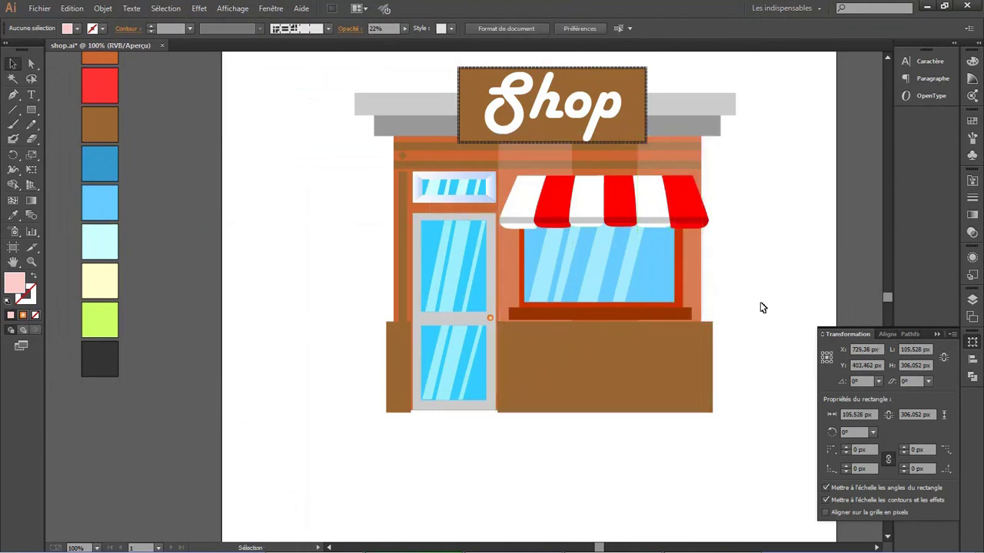
key("ctrl+minus")
key("ctrl+minus")
key("ctrl+minus")
key("ctrl+plus")
key("ctrl+plus")
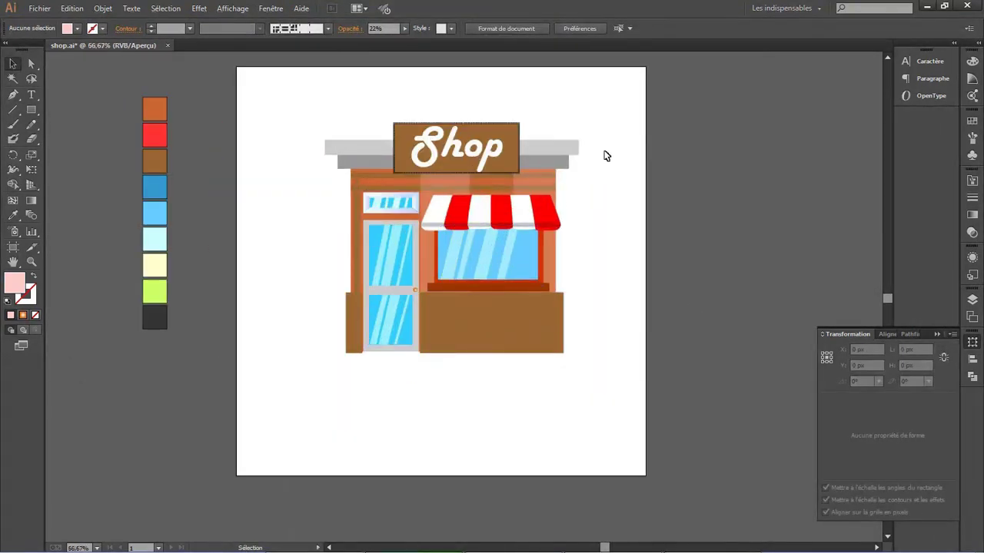
- Check the awning layer's visibility and add a new layer for the awning shadow
left_click(471, 319)
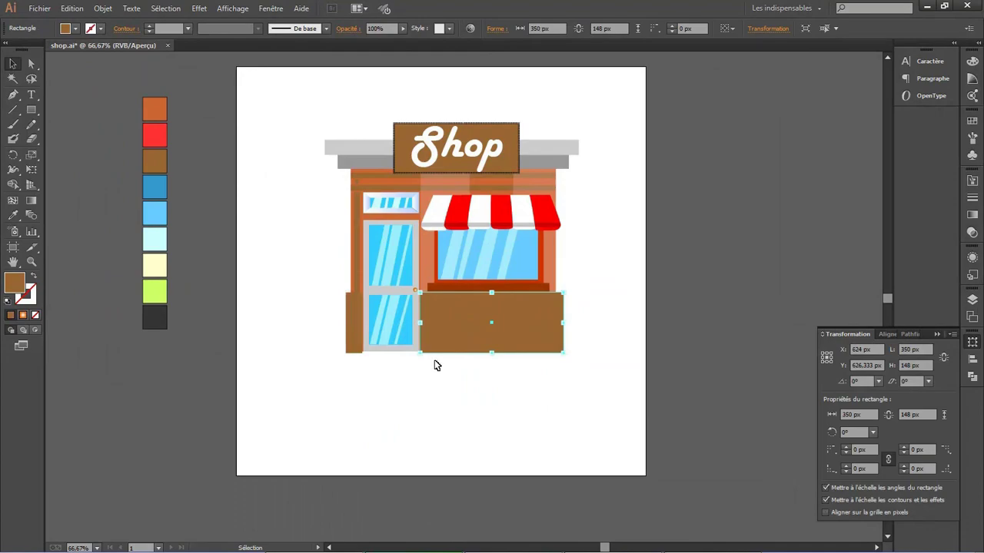
left_click(40, 8)
left_click(560, 431)
left_click(972, 299)
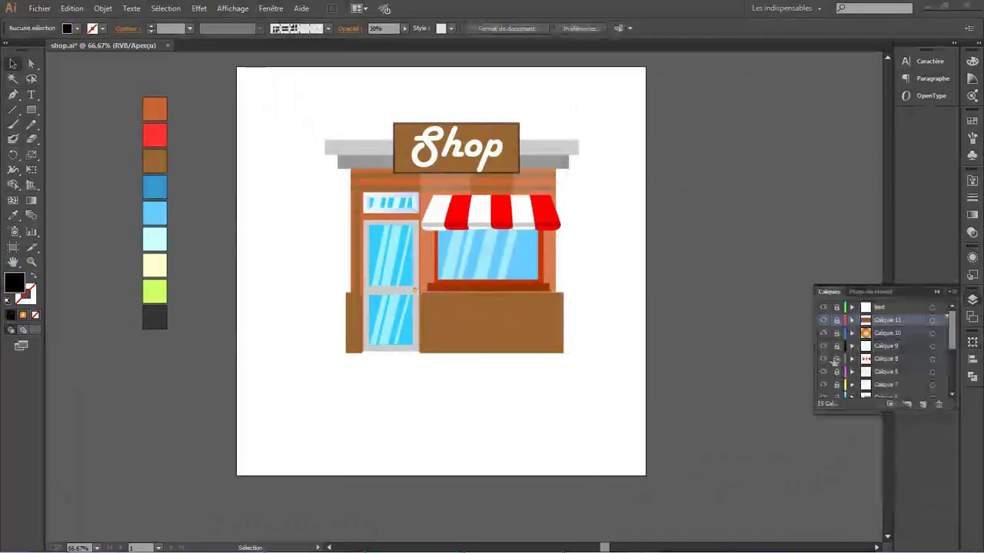
left_click(823, 359)
left_click(884, 359)
left_click(923, 403)
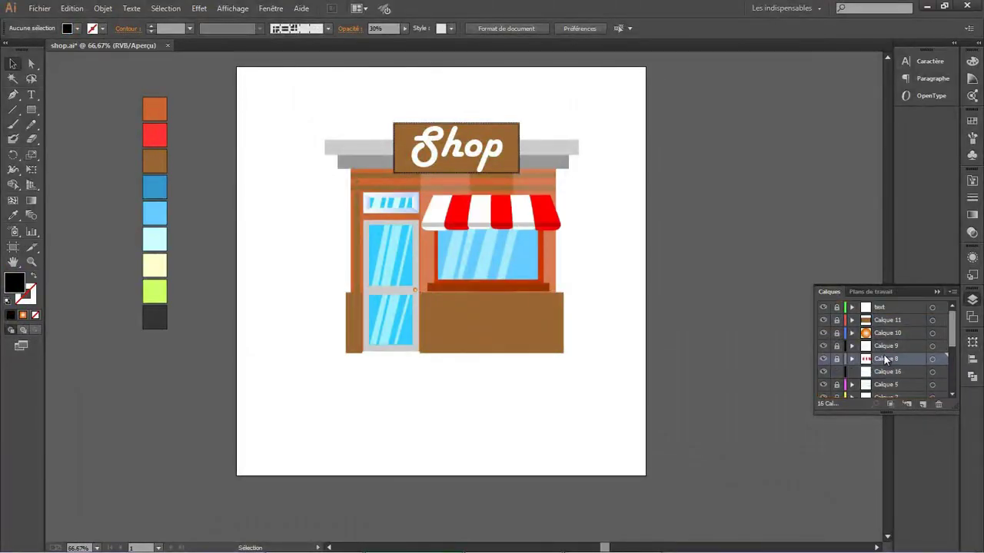
- Paste a copy of the awning onto the new layer, aligned over the original
left_click(484, 226)
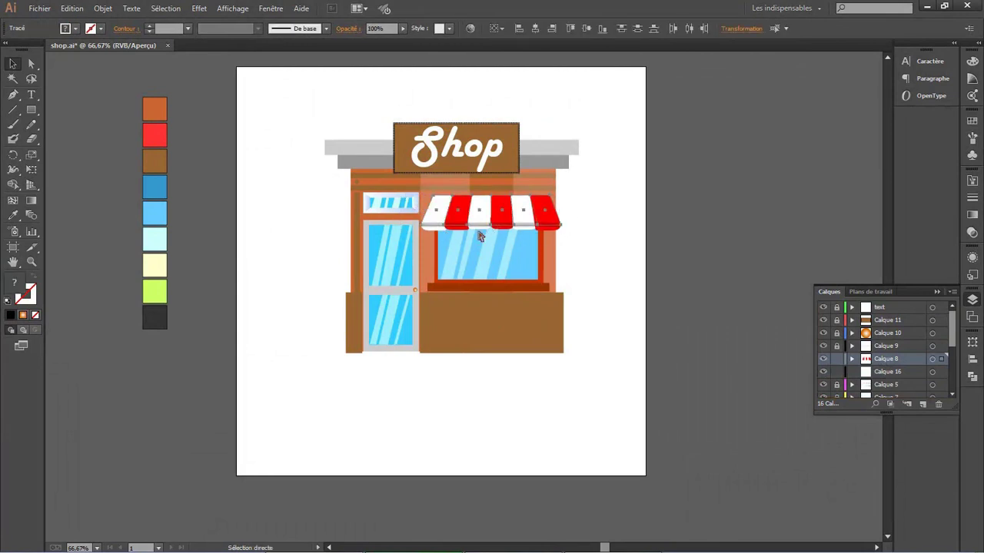
left_click_drag(480, 237, 502, 265)
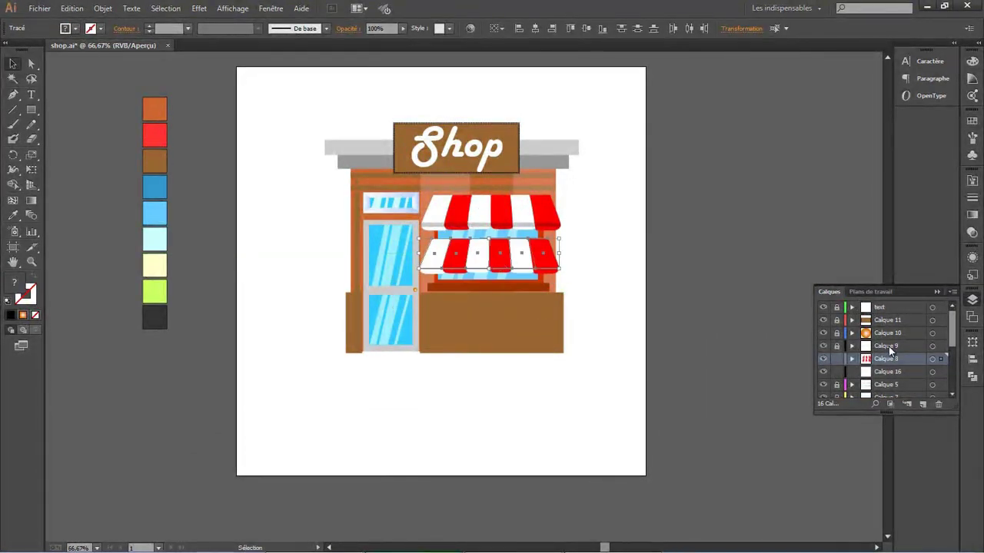
right_click(501, 263)
left_click(607, 222)
key("ctrl+z")
key("ctrl+shift+z")
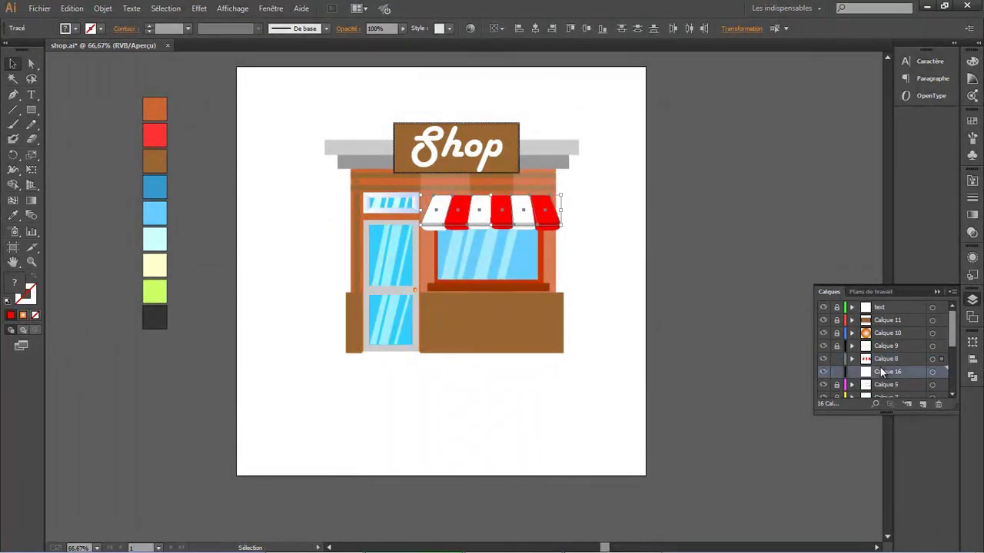
left_click(823, 359)
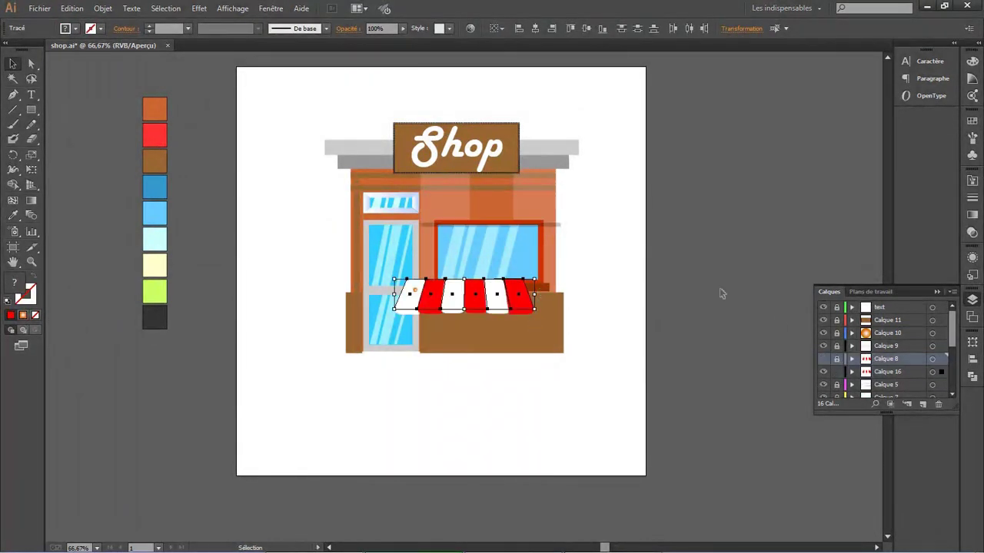
left_click_drag(457, 303, 495, 229)
- Fill the awning copy black, nudge it below the awning, and set 30% opacity
double_click(14, 284)
left_click(525, 435)
type("30")
key("Return")
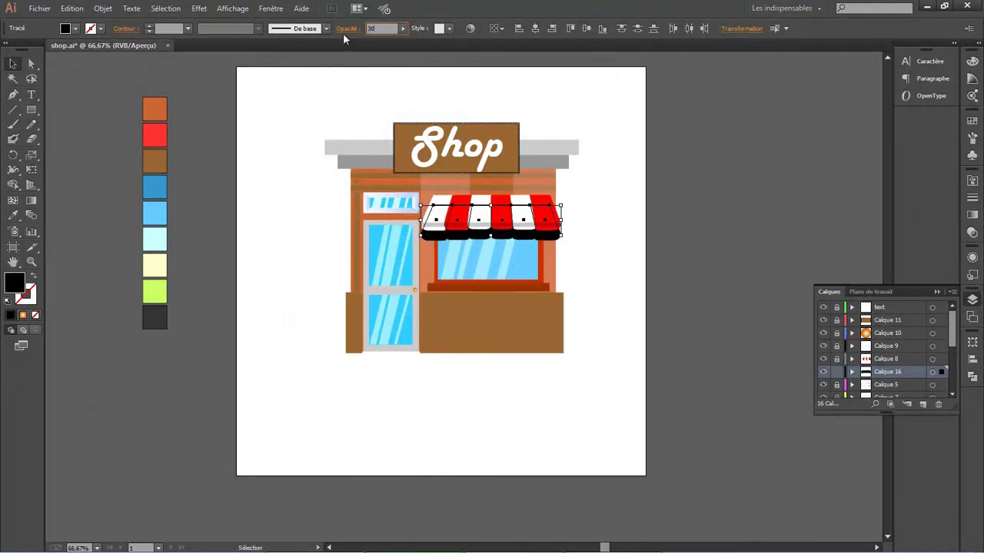
key("Return")
left_click(521, 285)
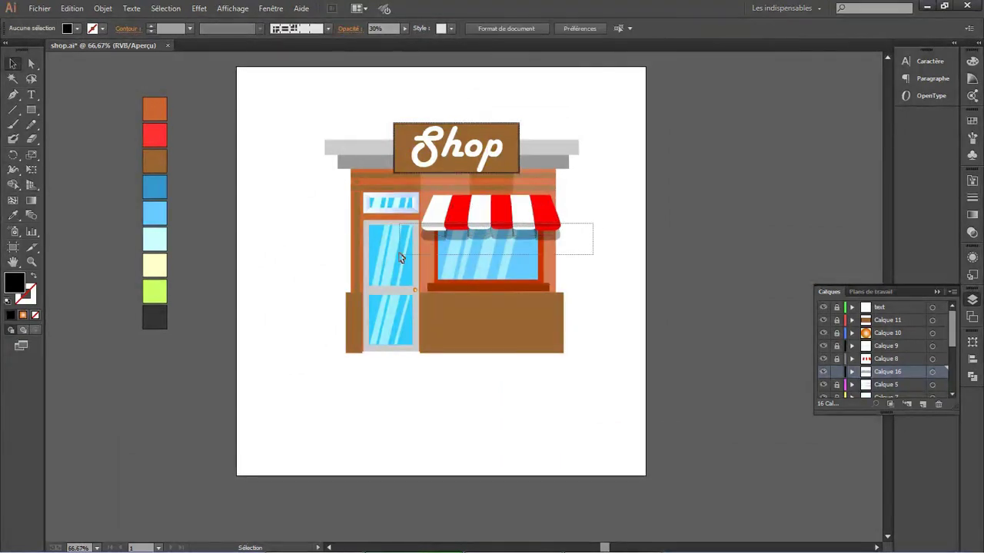
- Apply an Arc inférieur warp with a positive bend to the awning shadow
left_click_drag(594, 255, 419, 222)
left_click(200, 8)
left_click(417, 149)
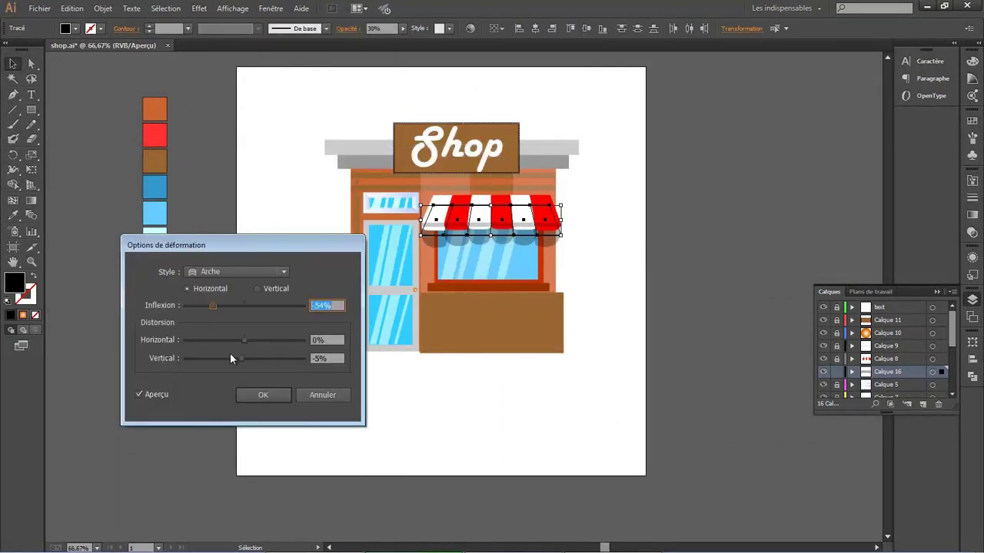
left_click(283, 271)
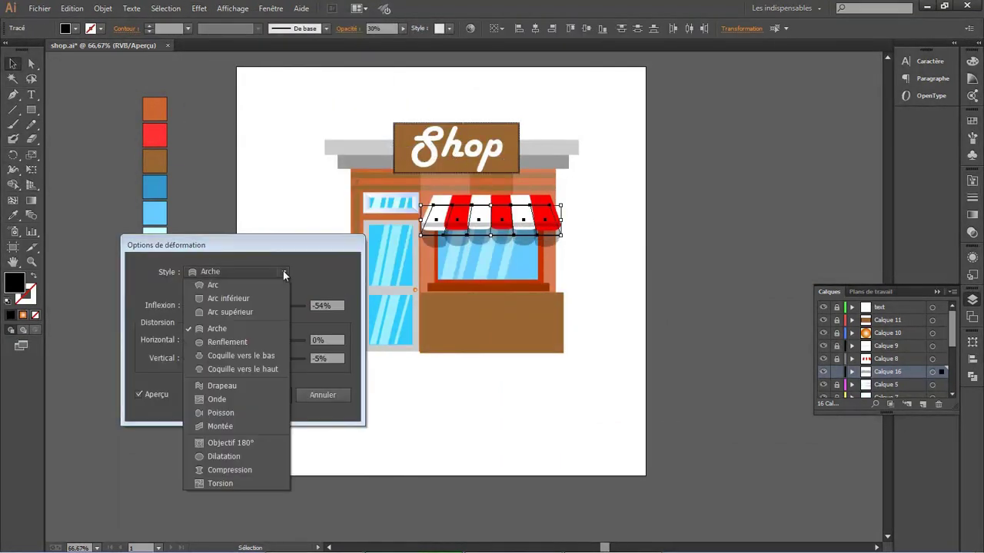
left_click(251, 296)
mouse_move(236, 305)
left_mouse_down()
mouse_move(272, 305)
mouse_move(262, 305)
left_mouse_up()
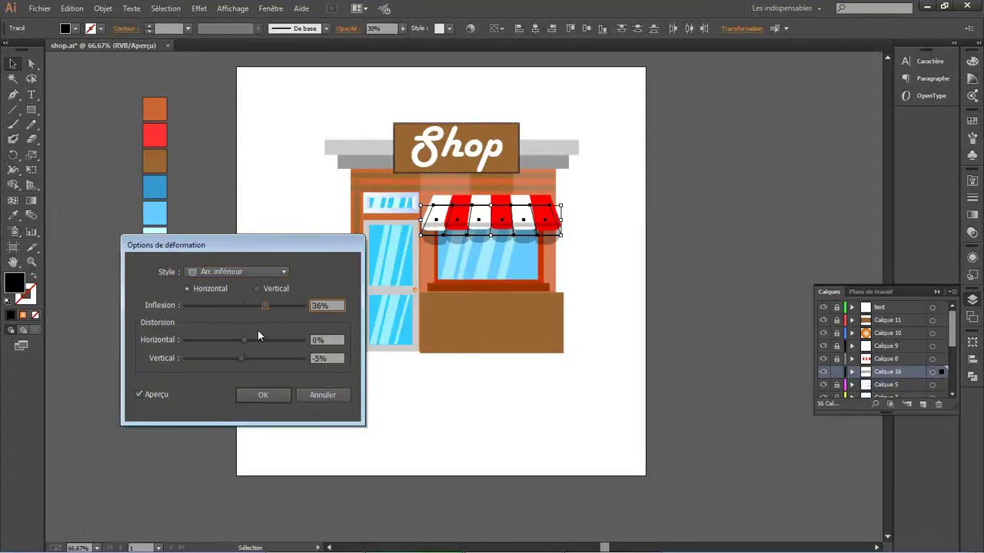
key("Return")
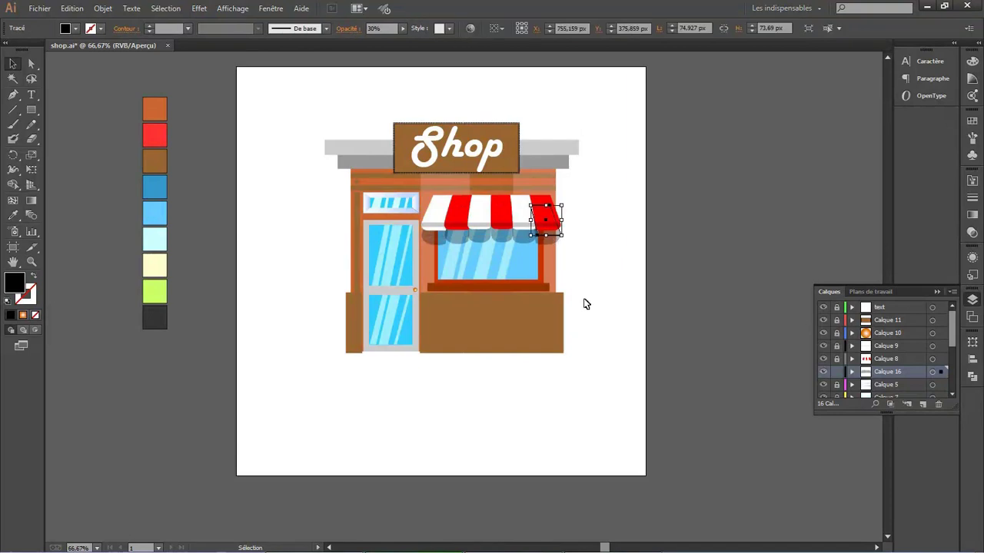
- Realign a white awning stripe against its neighbouring red stripe
left_click(526, 224)
left_click_drag(523, 252, 448, 260)
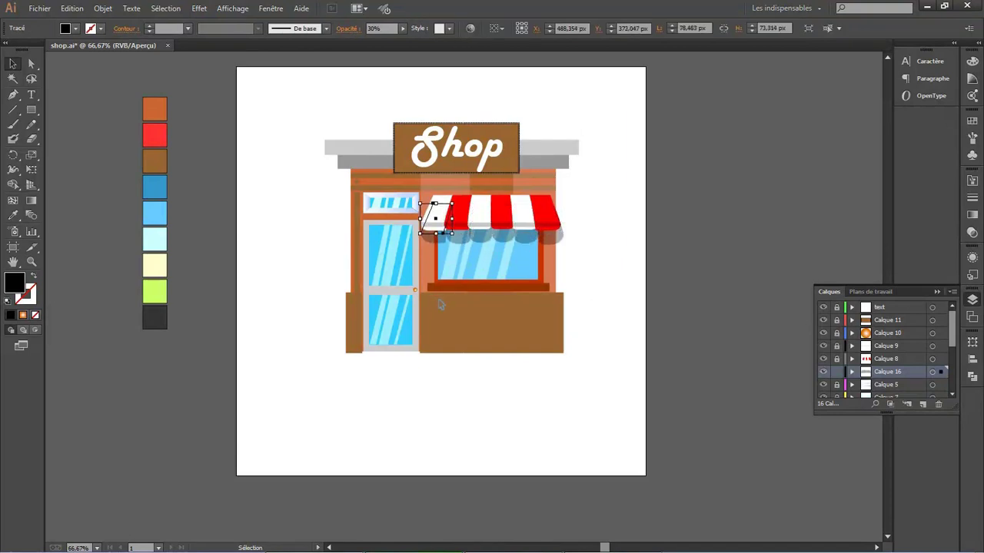
left_click_drag(446, 259, 505, 244)
left_click(505, 245)
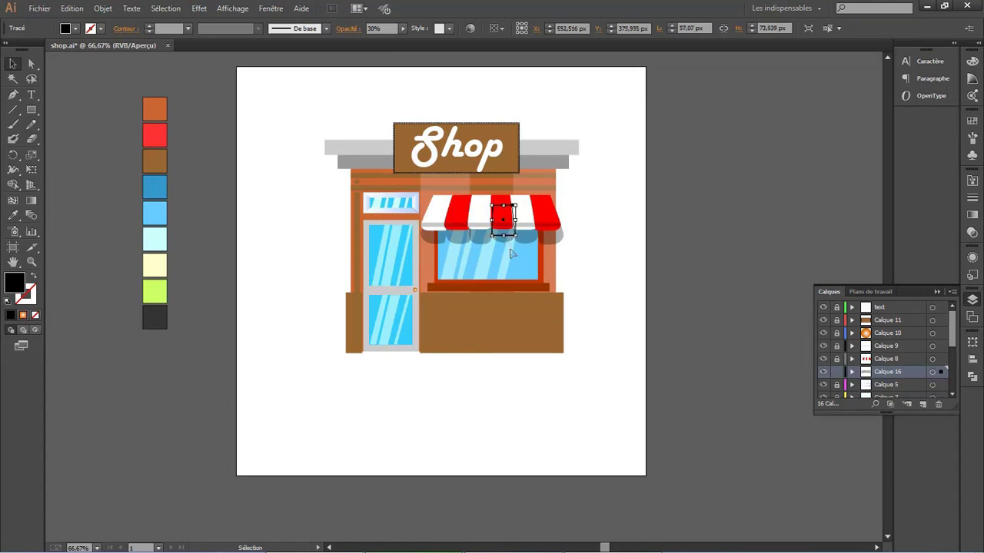
- Free Distort the whole awning, shifting its bottom corners slightly
left_click_drag(605, 259, 415, 196)
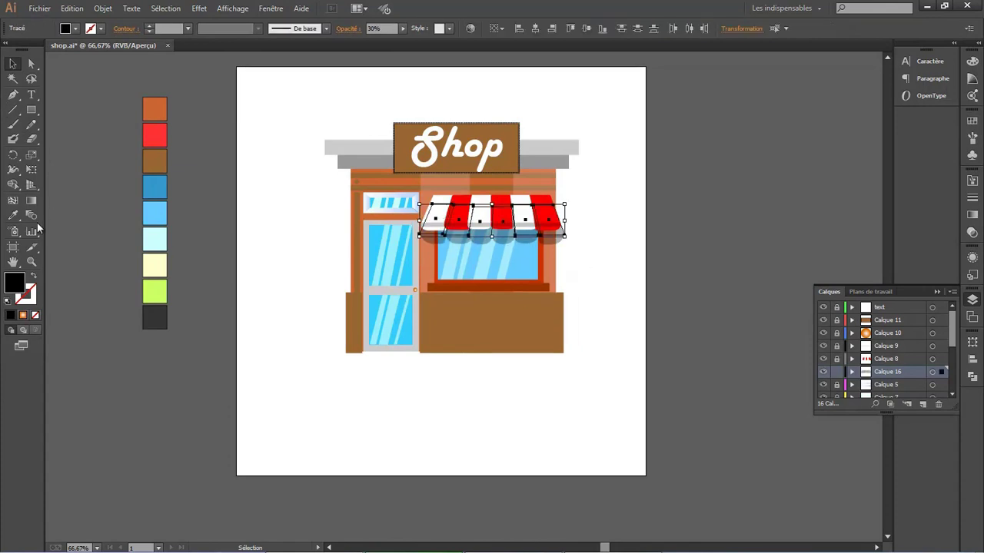
left_click(32, 169)
left_click(92, 209)
left_click_drag(419, 234, 413, 238)
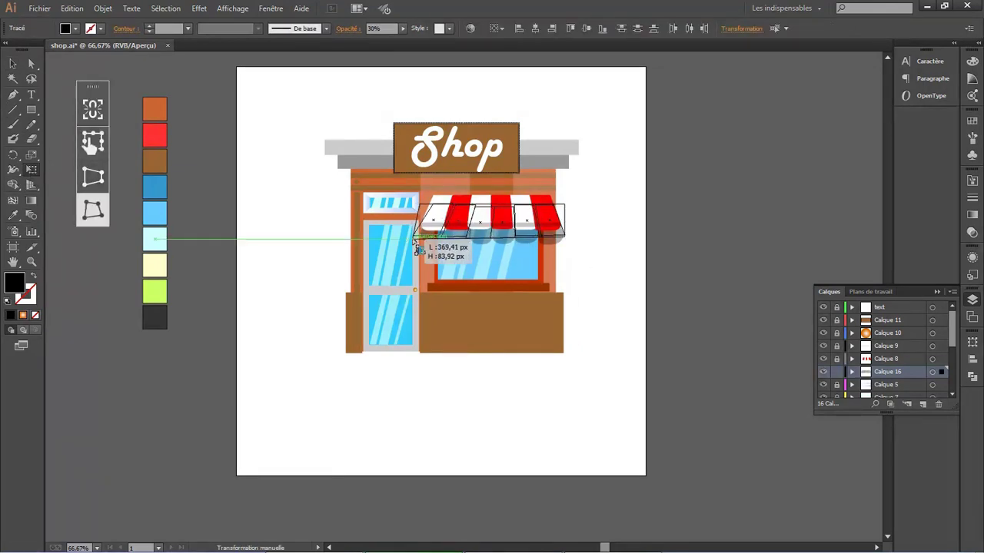
left_click_drag(568, 243, 557, 243)
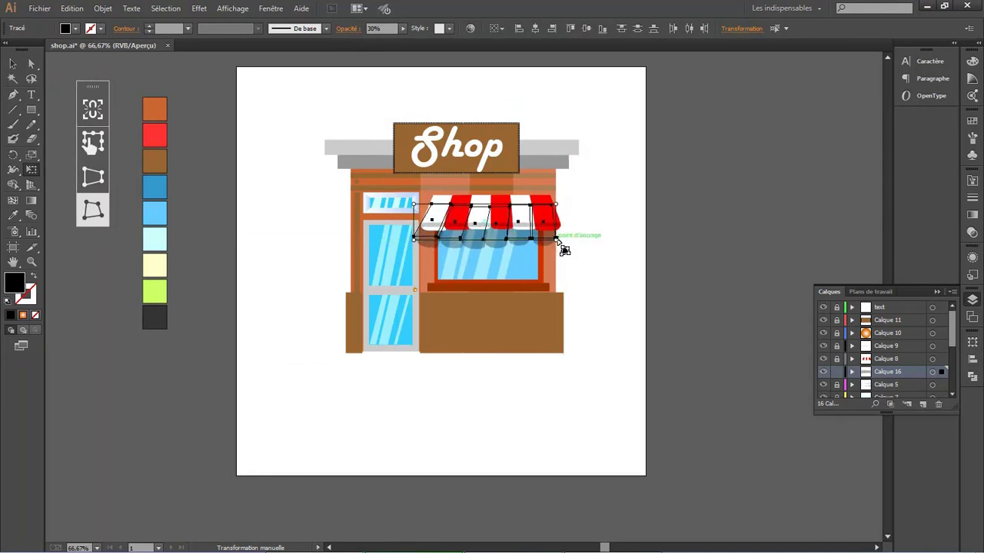
key("v")
left_click(287, 226)
- Undo the last change and review the awning stripes
key("ctrl+z")
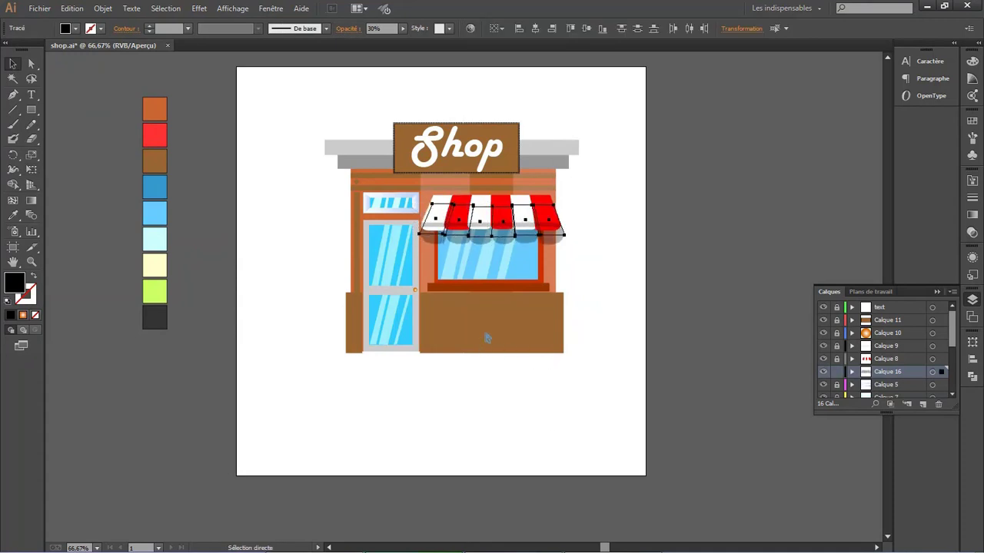
left_click(429, 412)
left_click(452, 214)
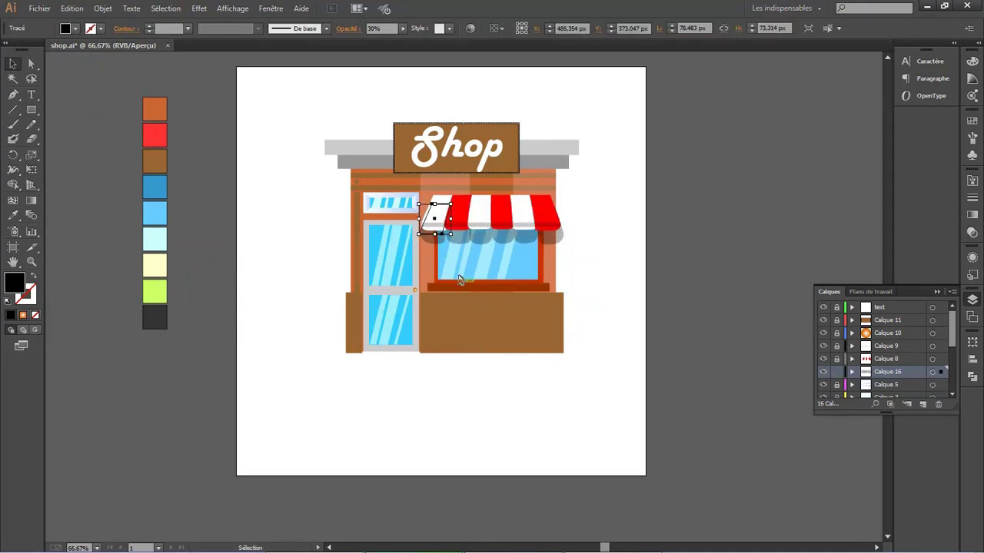
left_click(480, 397)
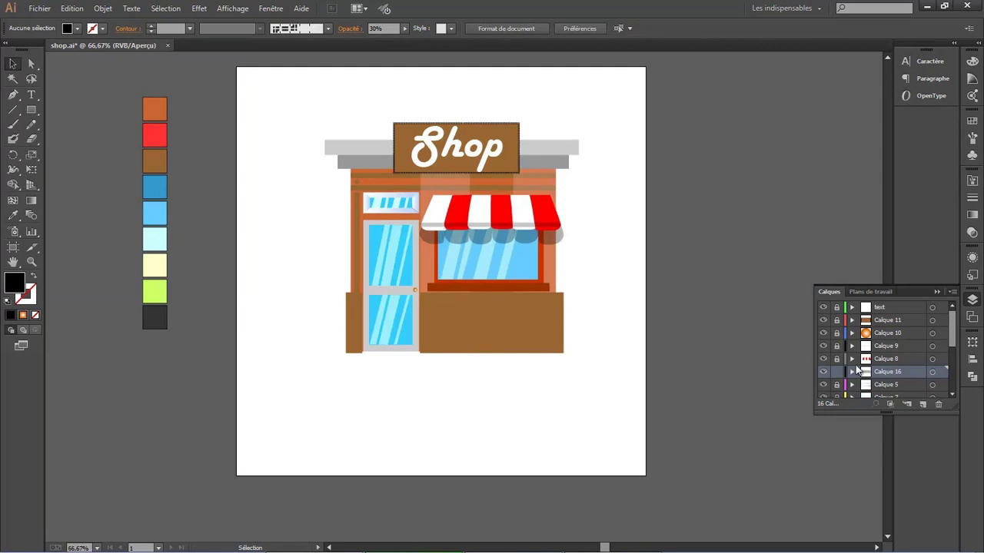
scroll(853, 365, "down", 2)
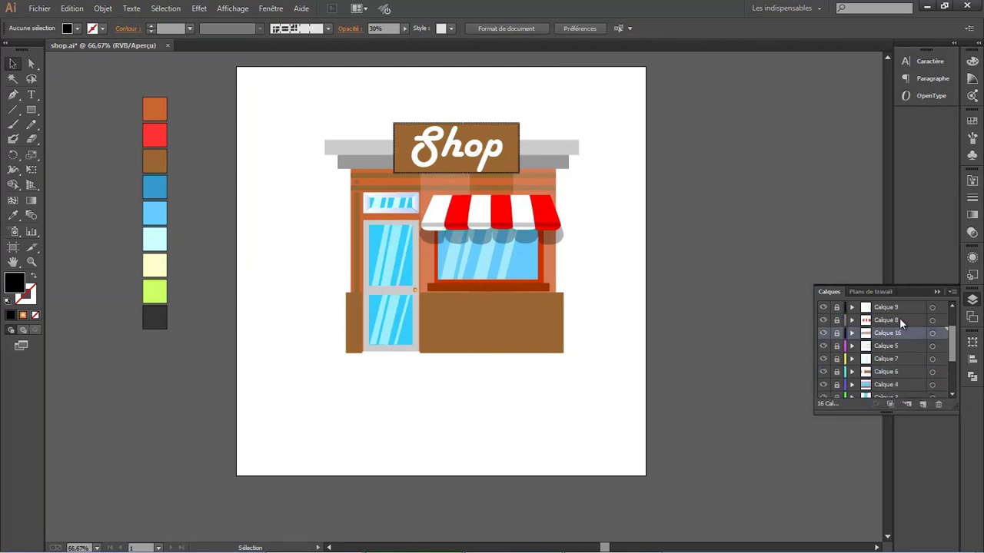
scroll(873, 348, "up", 2)
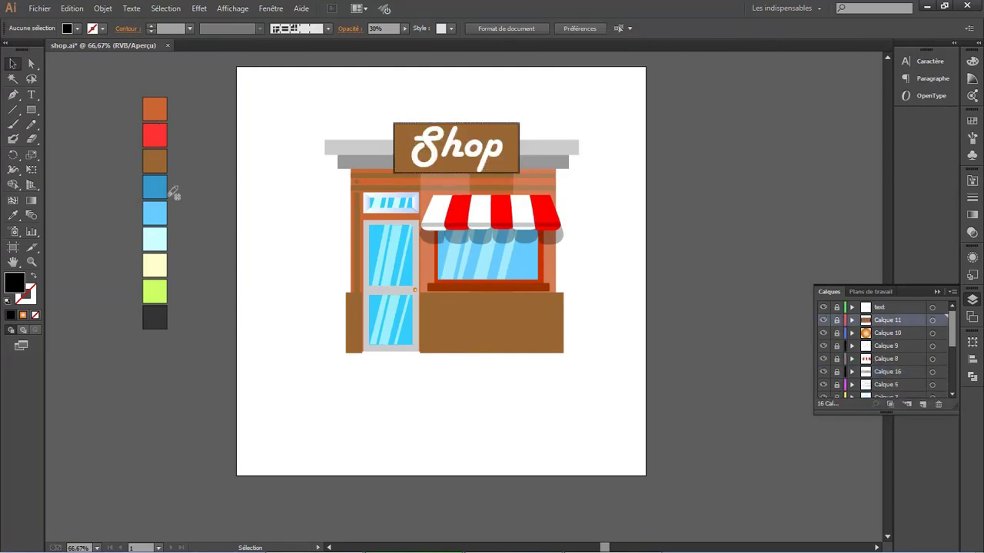
- On a new layer, draw a closed four-corner Pen shape under the Shop sign
left_click(921, 405)
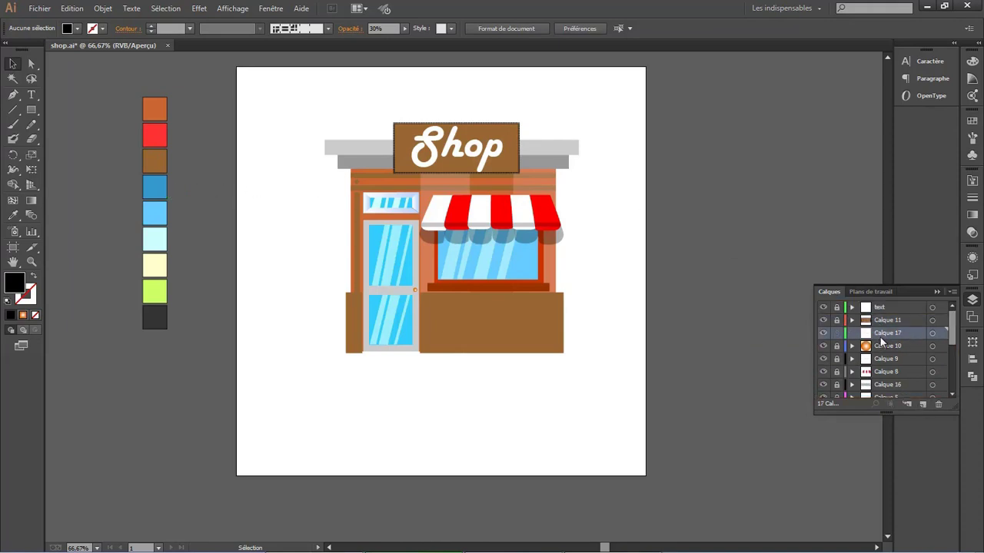
left_click(13, 95)
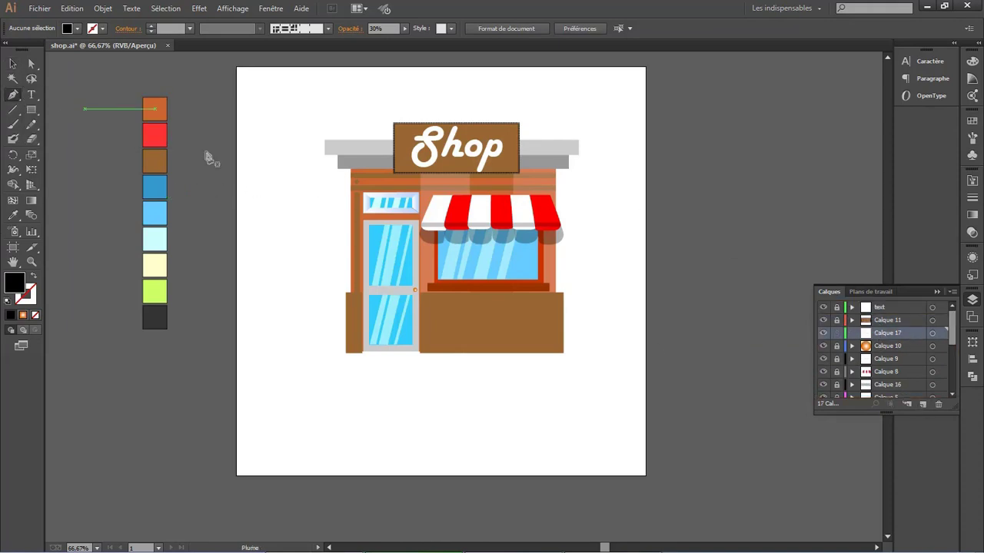
left_click(397, 158)
left_click(377, 185)
left_click(503, 179)
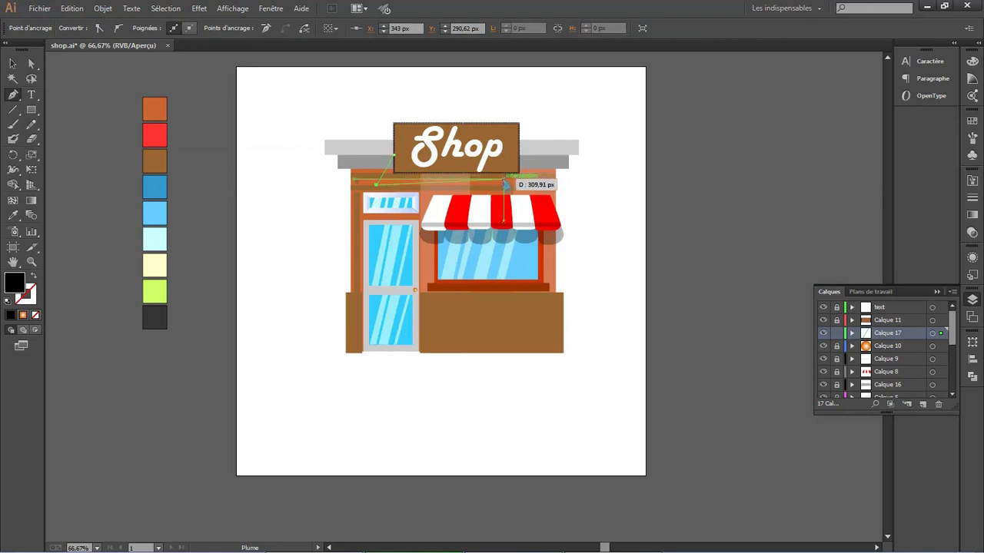
left_click(519, 156)
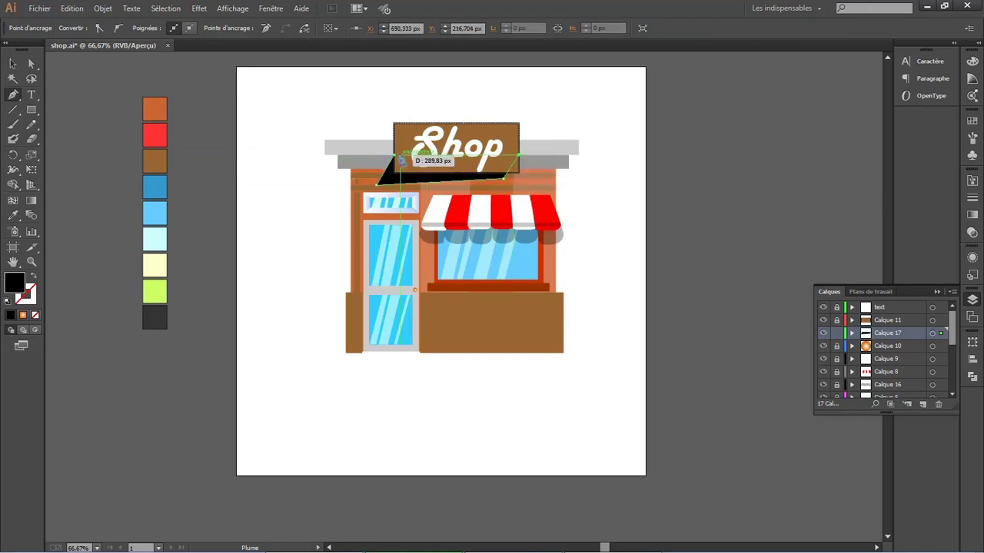
left_click(393, 156)
- Set the sign shadow's opacity to 30%
key("v")
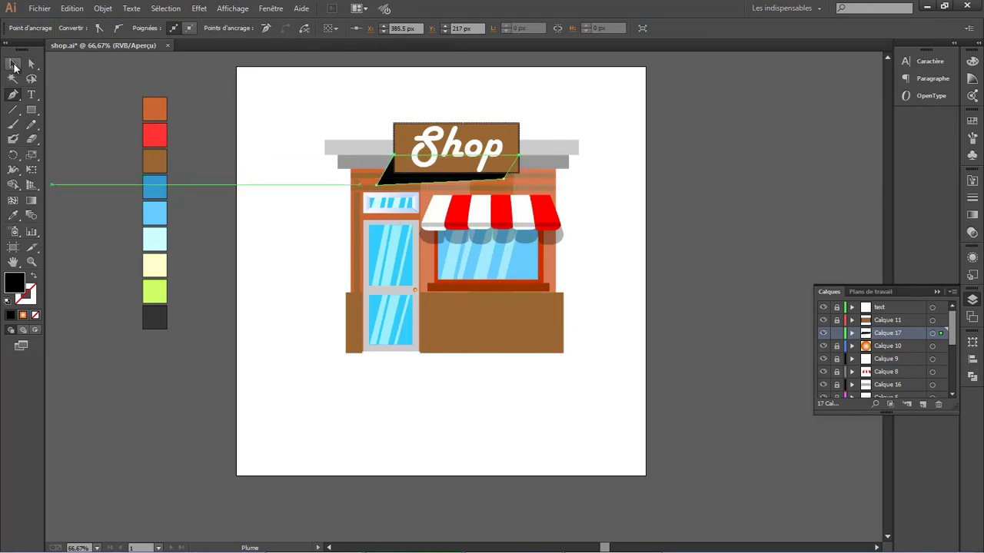
left_click(385, 28)
type("30")
key("Return")
left_click(607, 411)
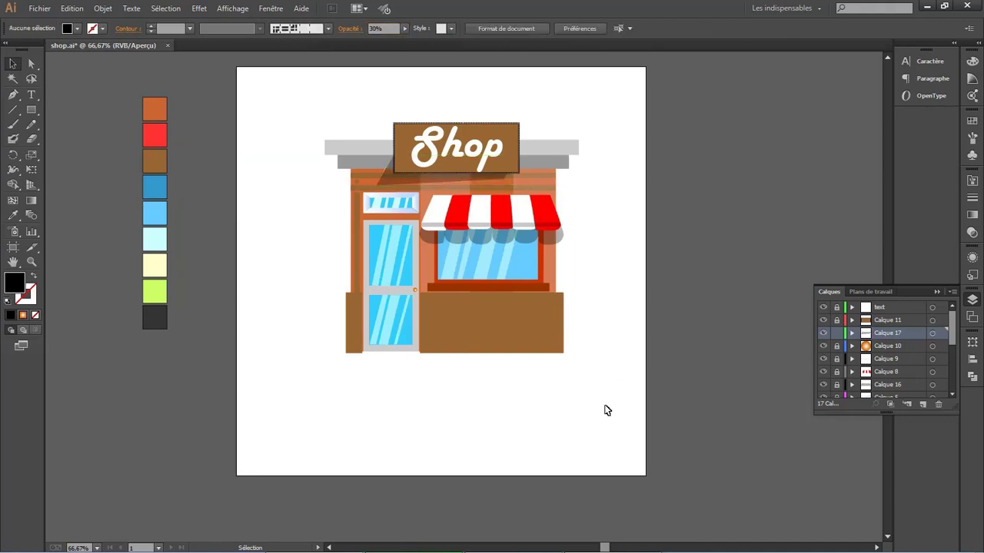
- Reshape the sign shadow into a slanted trapezoid with Free Transform, nudging it right
left_click(502, 192)
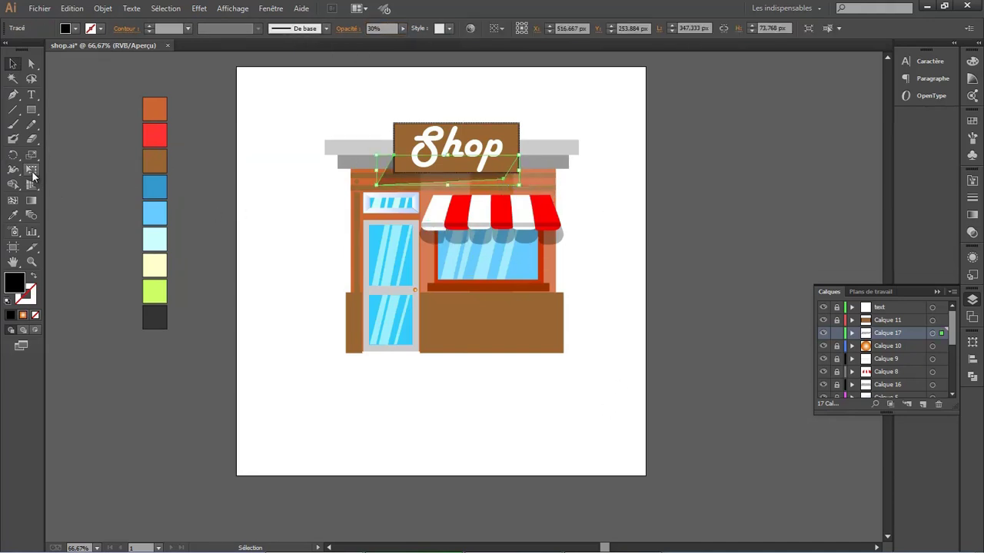
left_click(33, 175)
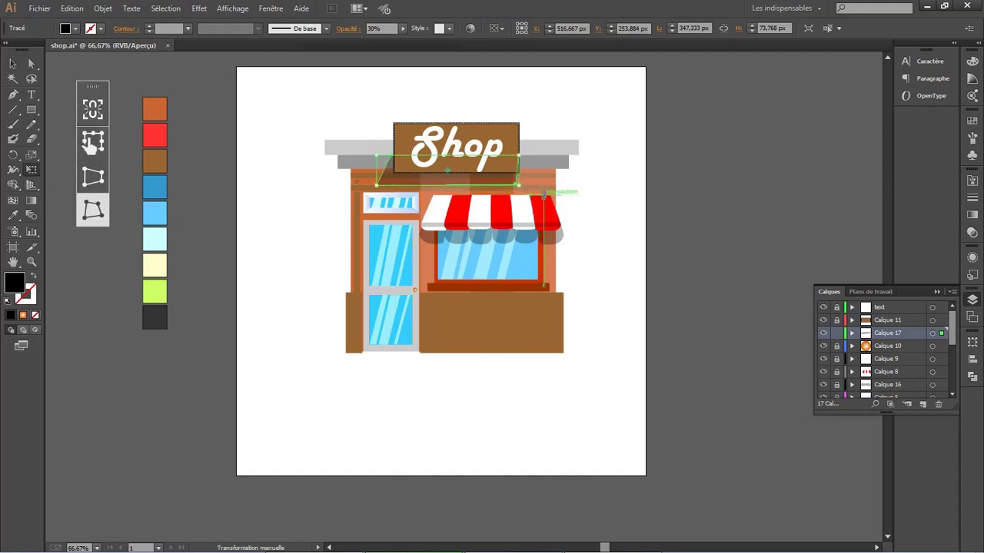
left_click_drag(527, 198, 512, 197)
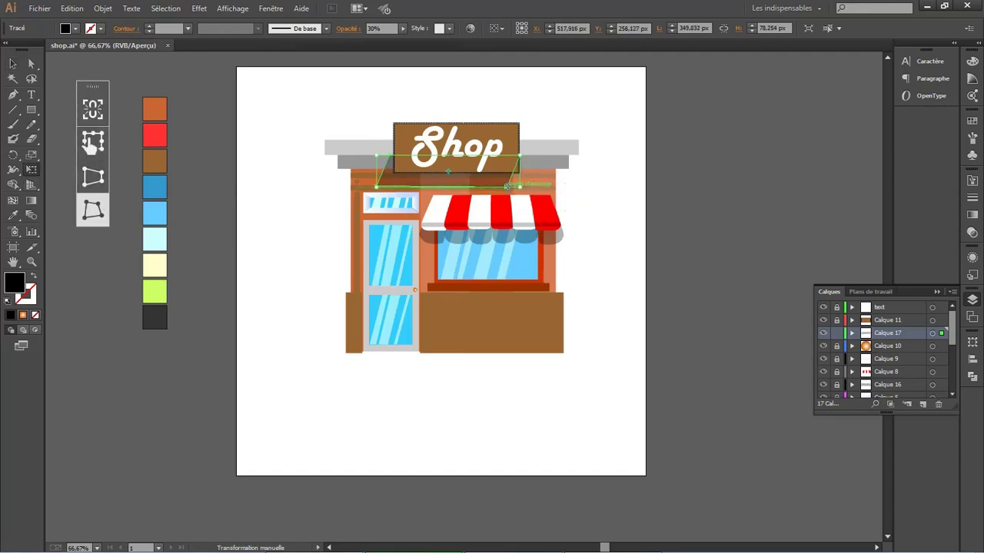
key("v")
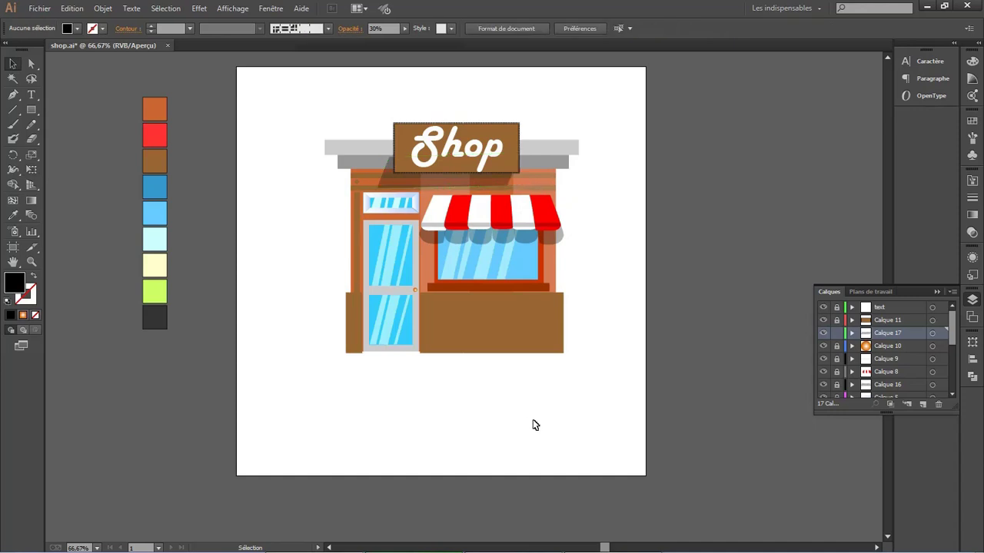
key("shift+Right")
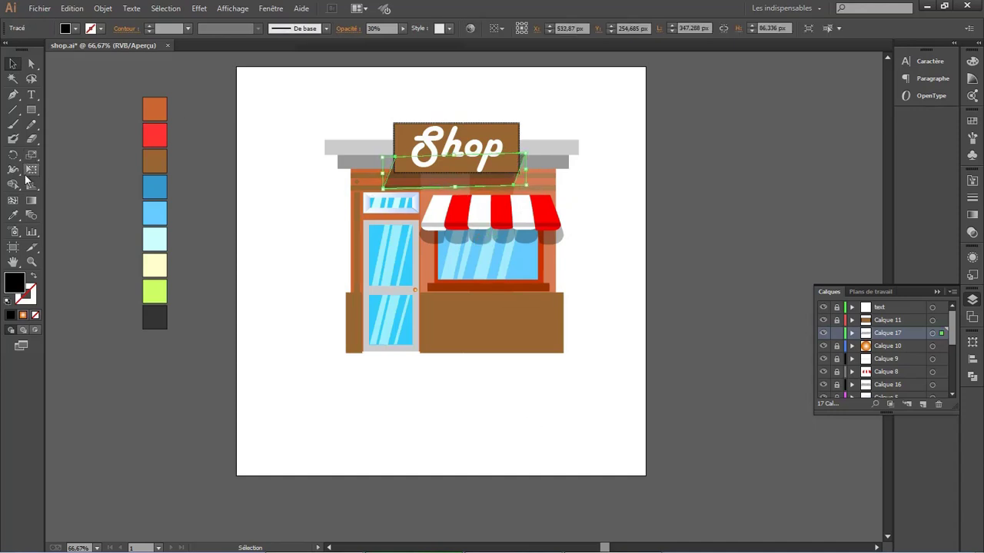
left_click(28, 173)
left_click_drag(526, 157, 520, 154)
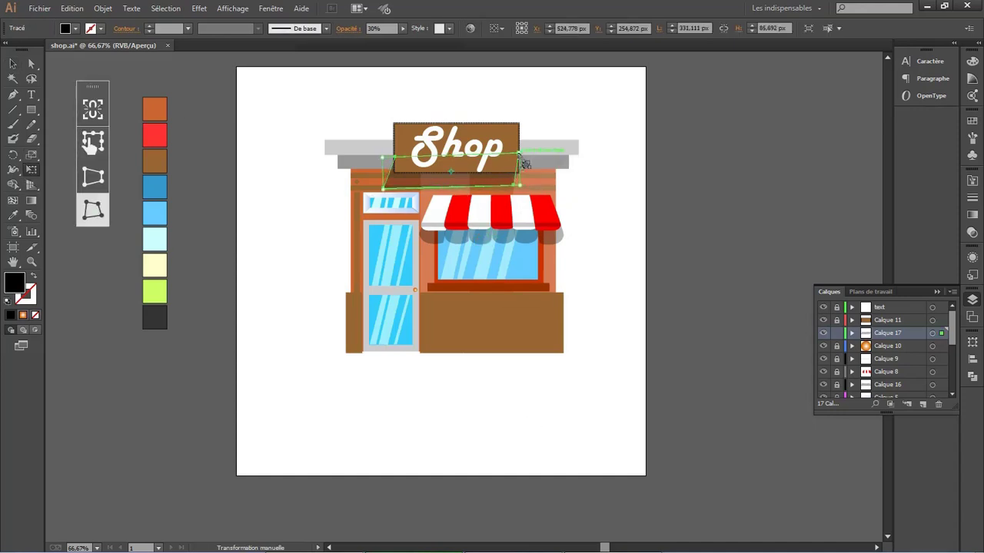
key("v")
left_click(593, 379)
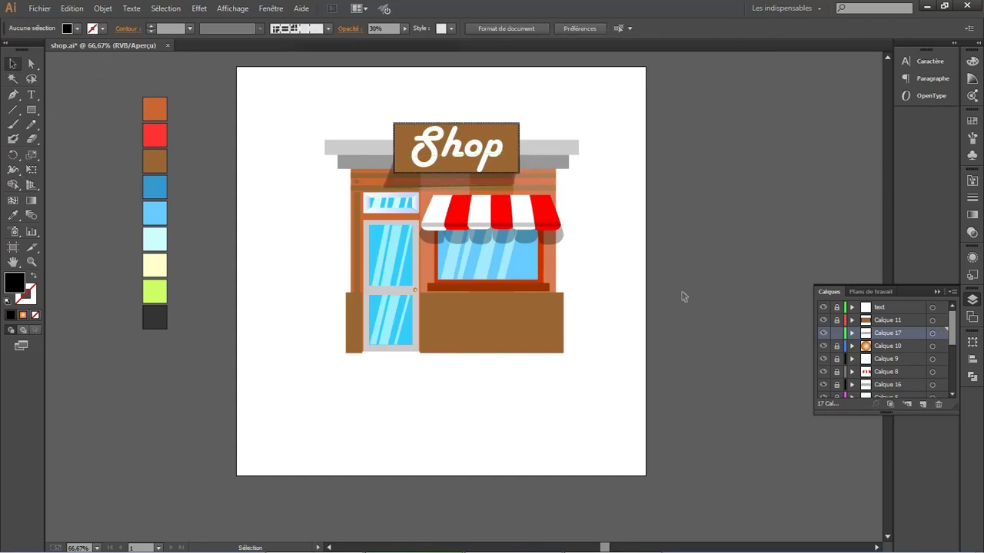
scroll(683, 296, "down", 2)
scroll(884, 353, "down", 5)
- Move Calque 15 below Calque 14 and check layer contents by toggling visibility
left_click(823, 378)
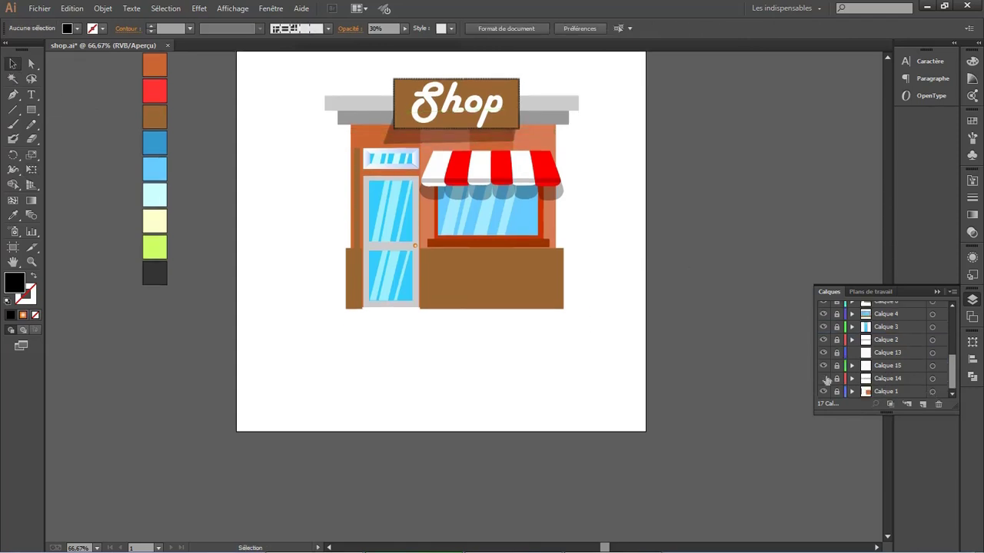
left_click(904, 378)
left_click_drag(890, 366, 890, 386)
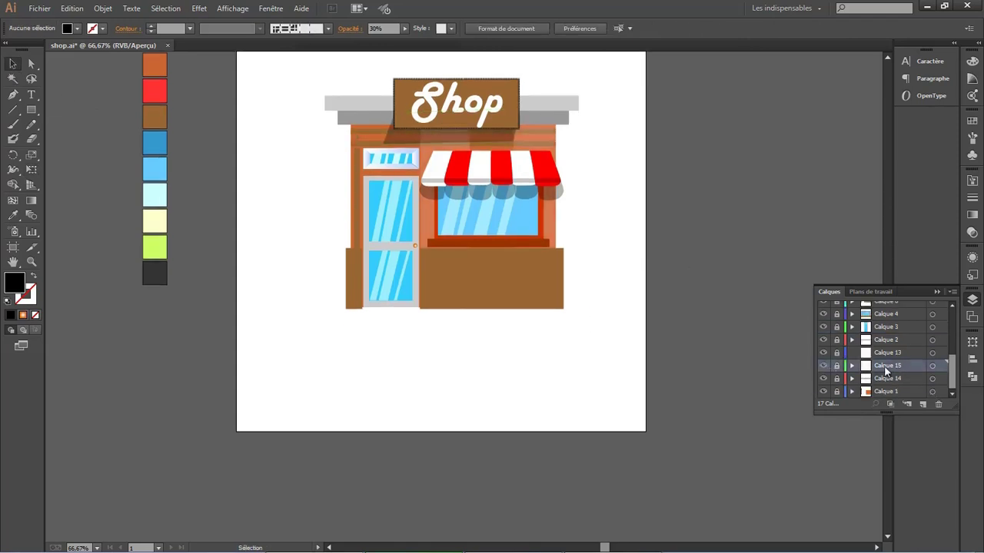
left_click(888, 366)
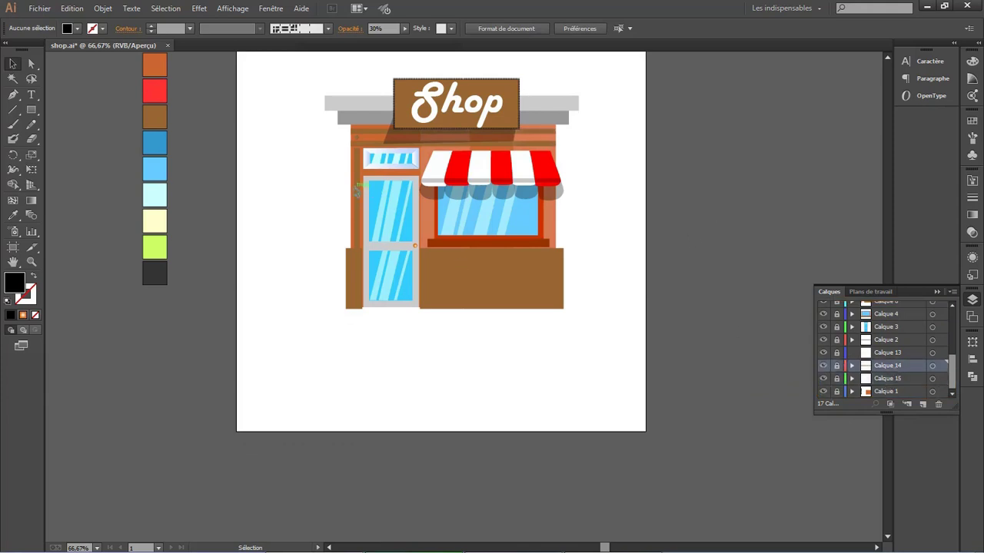
left_click(823, 379)
left_click(824, 365)
left_click(823, 365)
left_click(823, 391)
left_click(823, 391)
left_click(823, 391)
- Shorten the left trim strip, give it 6.95 px corner radius, and zoom to 100%
left_click(356, 180)
scroll(356, 180, "up", 3, "alt")
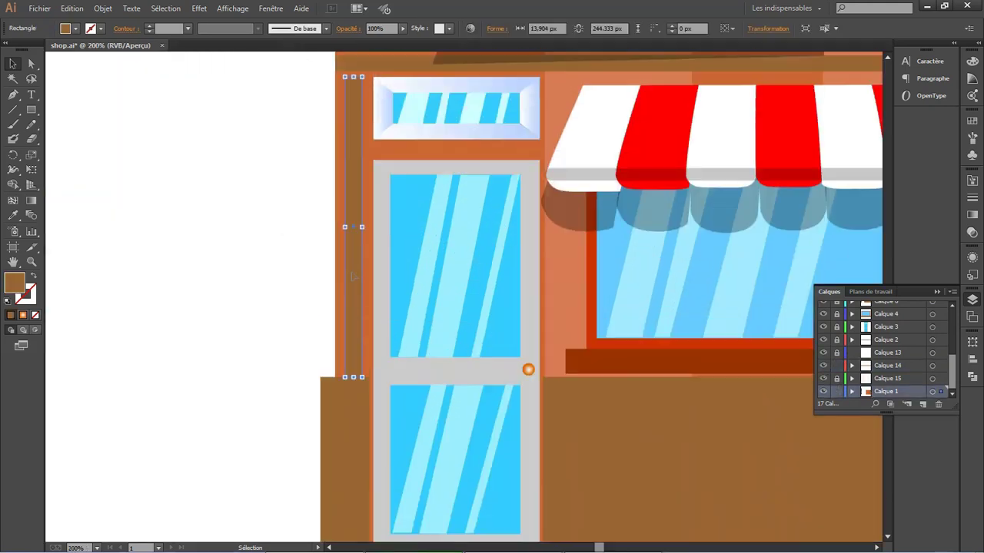
scroll(356, 180, "up", 1)
left_click_drag(353, 407, 352, 400)
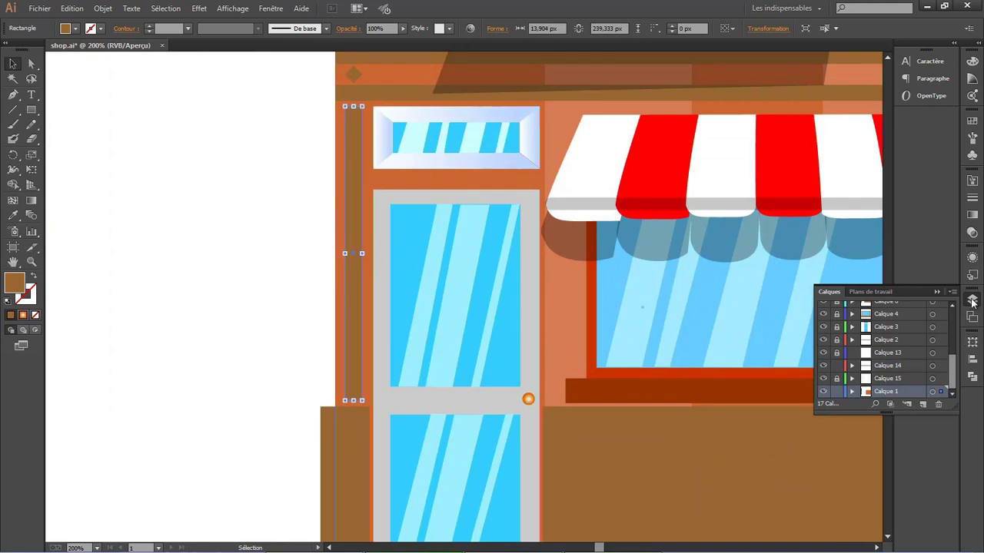
double_click(972, 302)
left_click(974, 343)
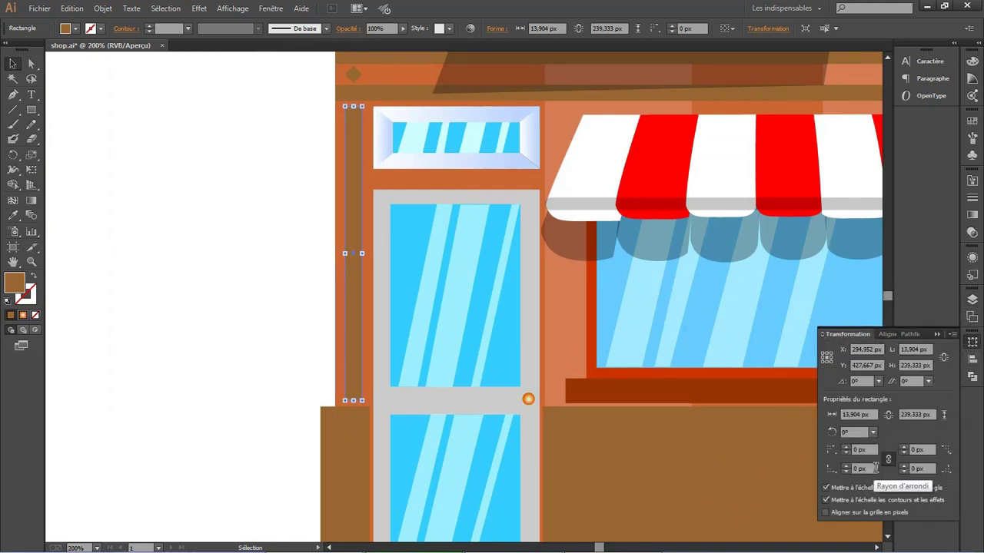
left_click(865, 450)
scroll(870, 451, "up", 5)
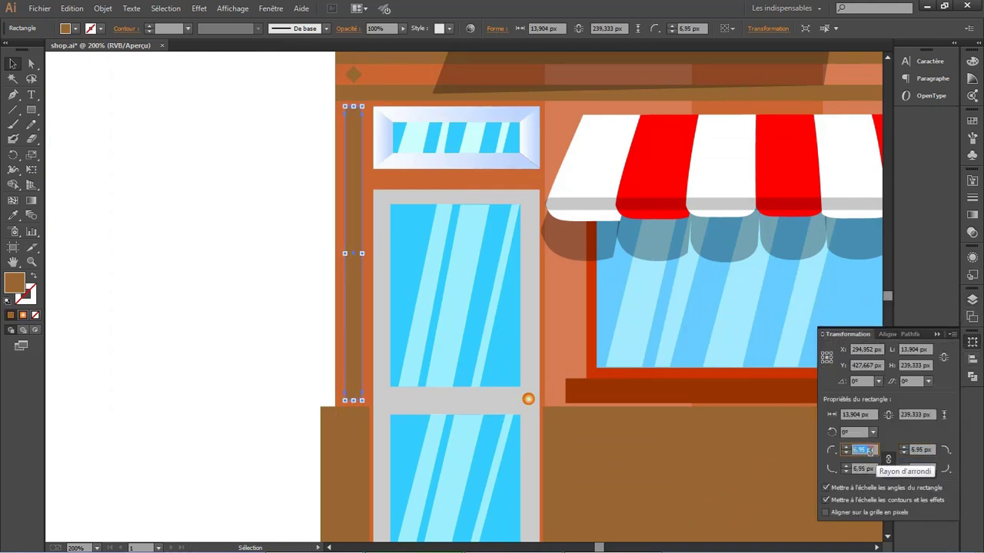
left_click(249, 350)
key("ctrl+1")
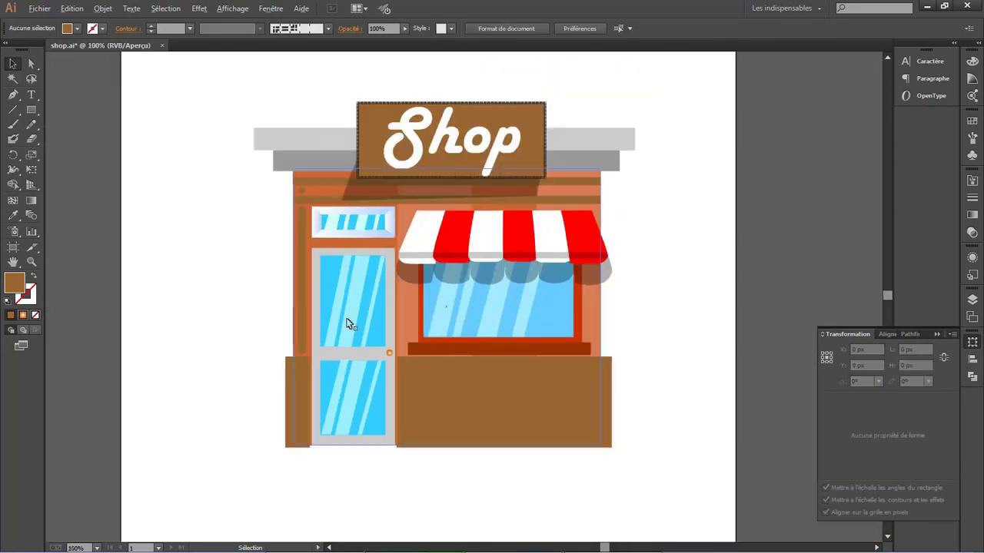
- Make Calque 2 the active layer after checking the facade layer's visibility
left_click(937, 333)
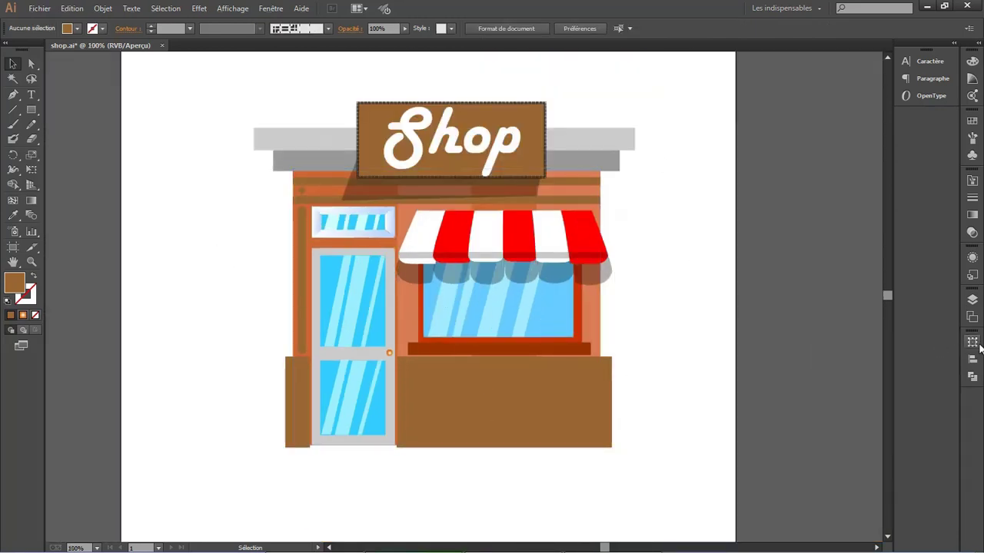
left_click(973, 300)
scroll(865, 395, "down", 5)
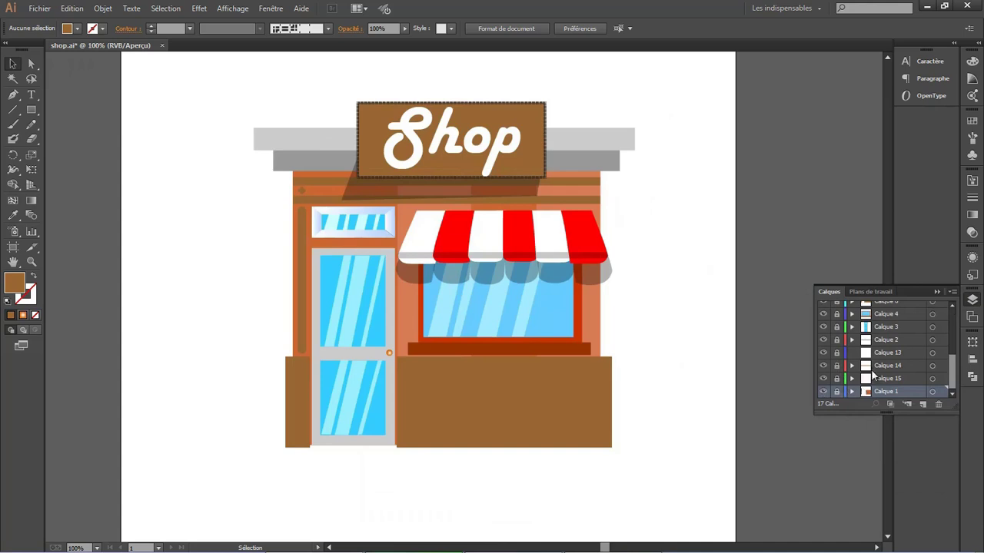
scroll(855, 386, "up", 5)
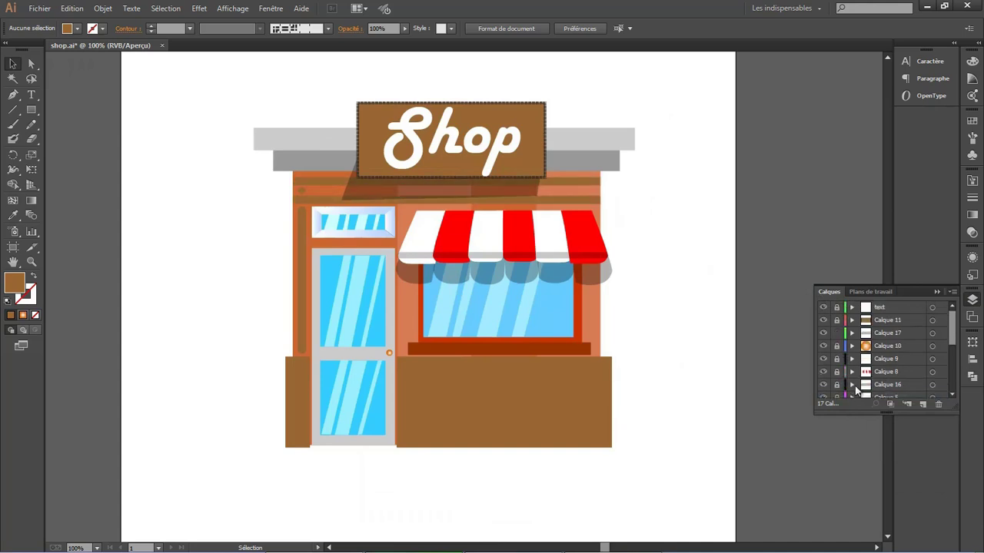
scroll(868, 377, "down", 5)
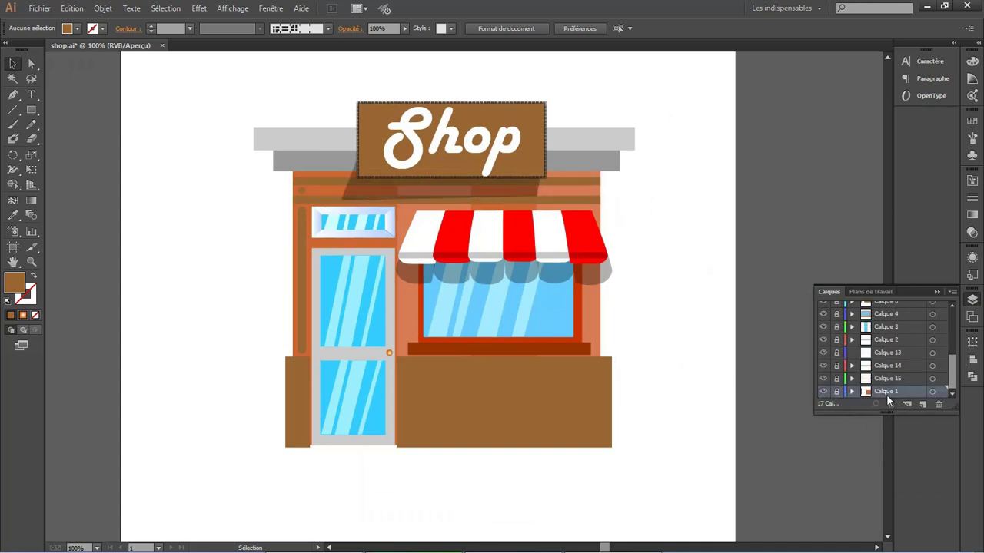
left_click(884, 378)
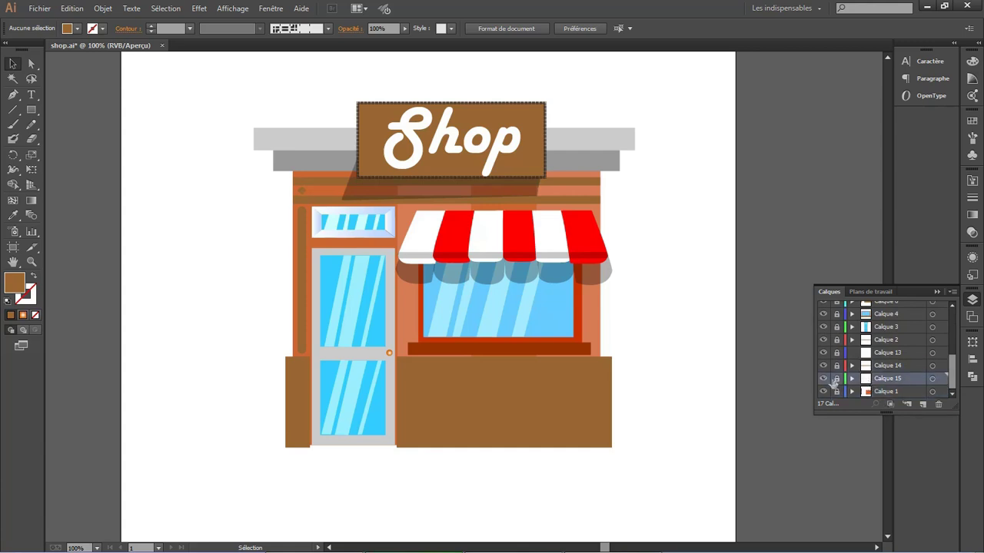
left_click(823, 392)
left_click(823, 392)
left_click(892, 341)
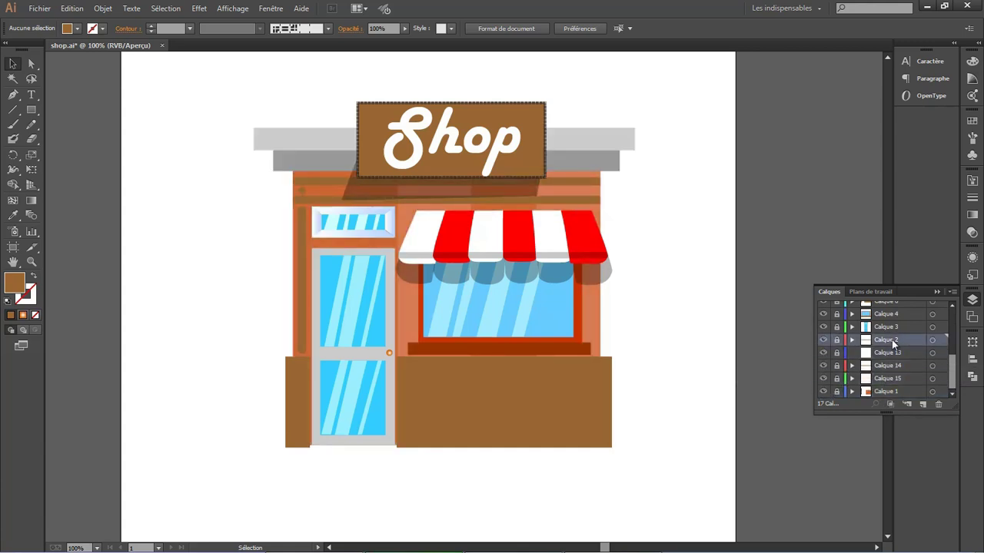
- Draw a thin dark grey bar under the grey roof at 24% opacity
left_click(32, 110)
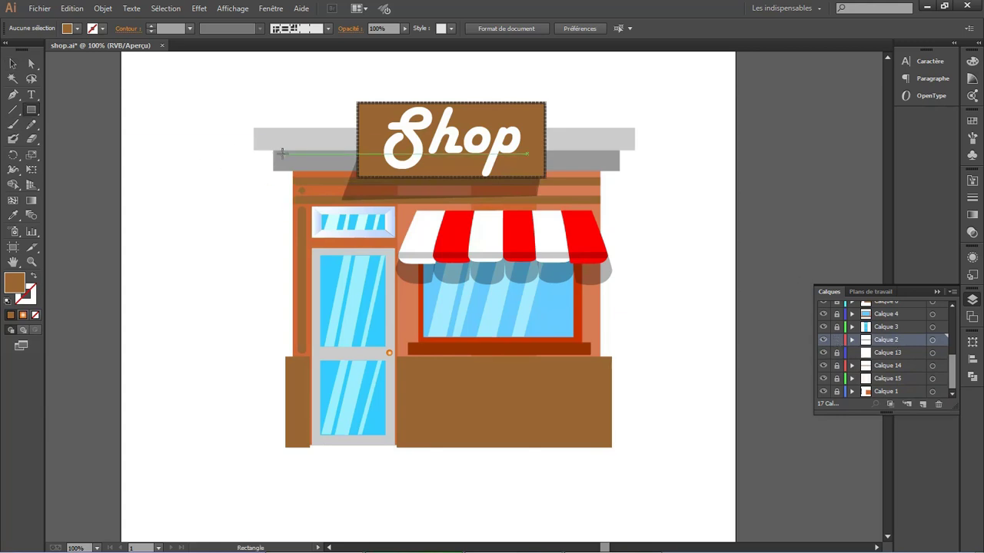
left_click_drag(273, 149, 617, 157)
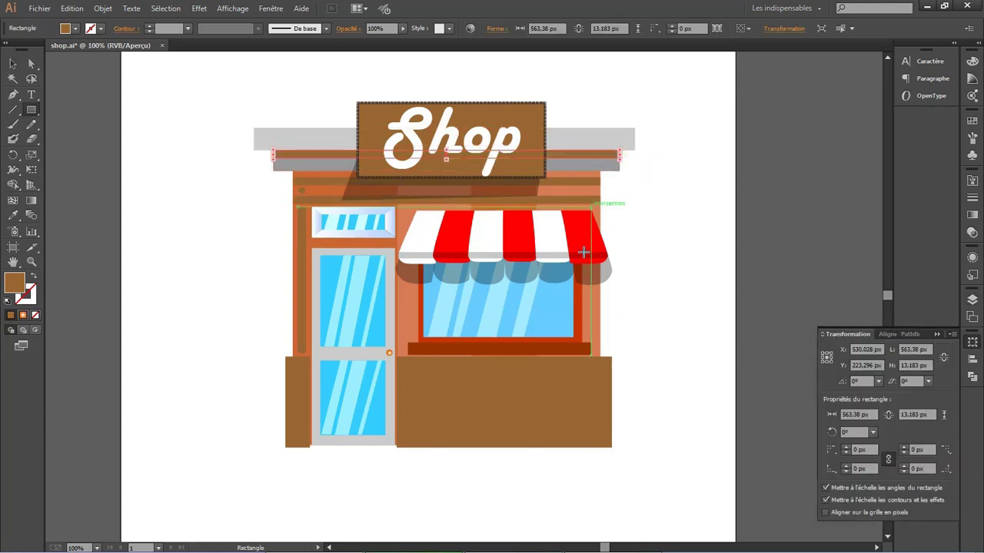
double_click(14, 283)
left_click_drag(531, 408, 549, 440)
left_click(804, 316)
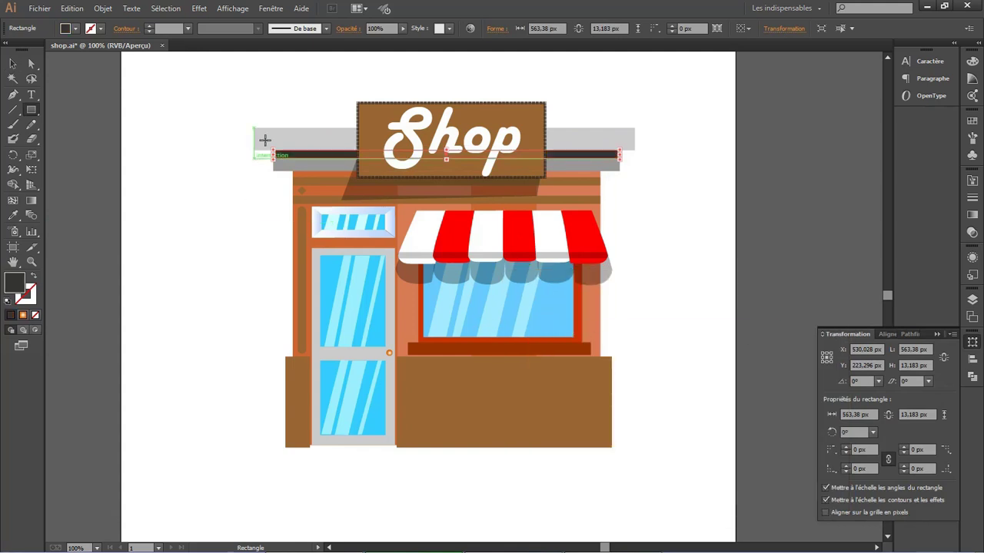
left_click(377, 28)
scroll(388, 29, "down", 20)
type("30")
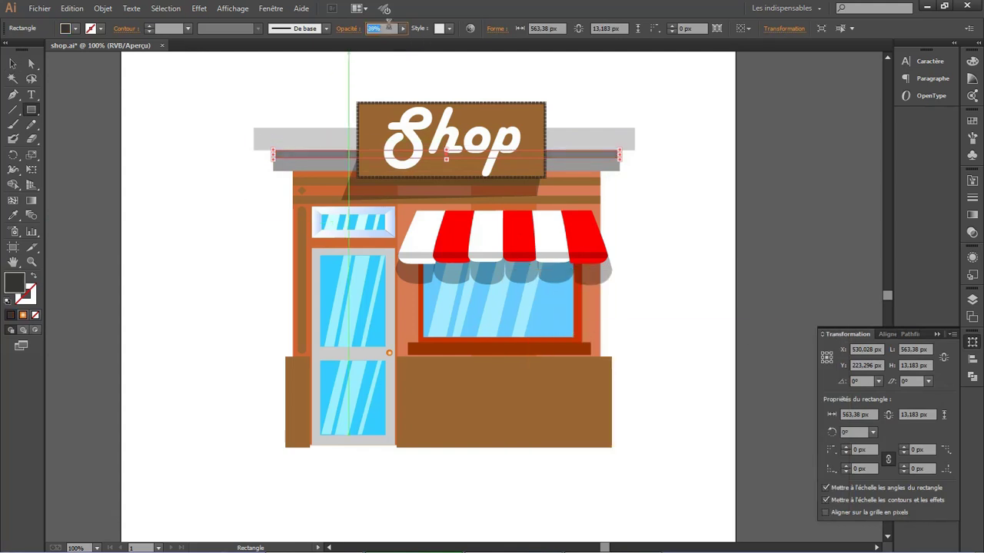
scroll(388, 28, "down", 15)
key("v")
left_click(202, 413)
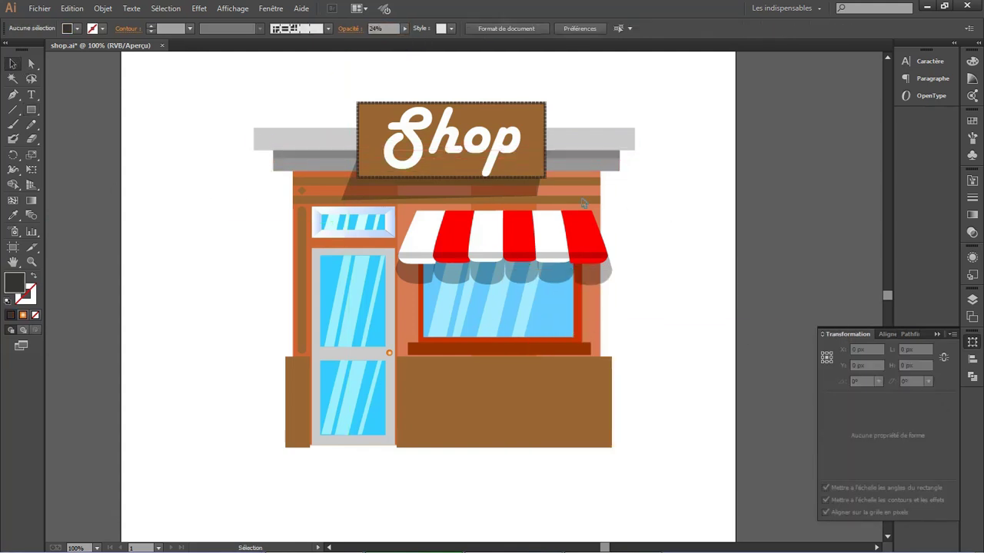
- Fine-tune the height of the roof shadow bar
left_click(439, 165)
left_click_drag(446, 170, 445, 167)
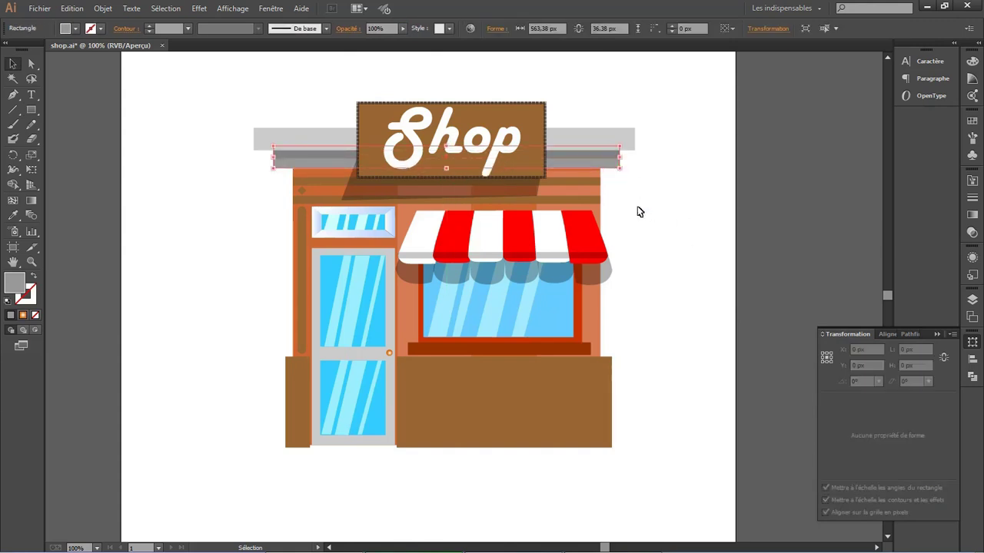
left_click(235, 210)
left_click(439, 161)
left_click_drag(446, 168, 444, 169)
key("ctrl+shift+a")
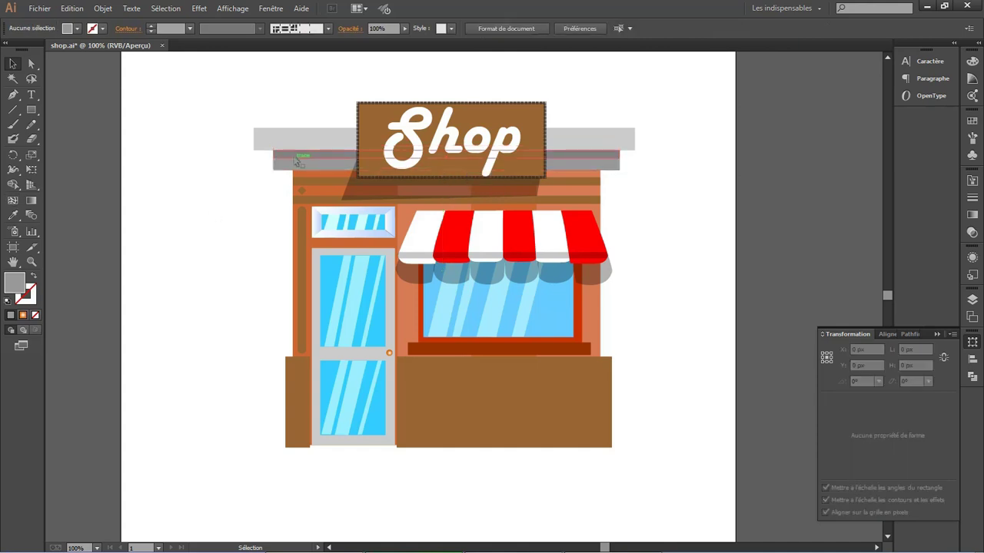
left_click(297, 161)
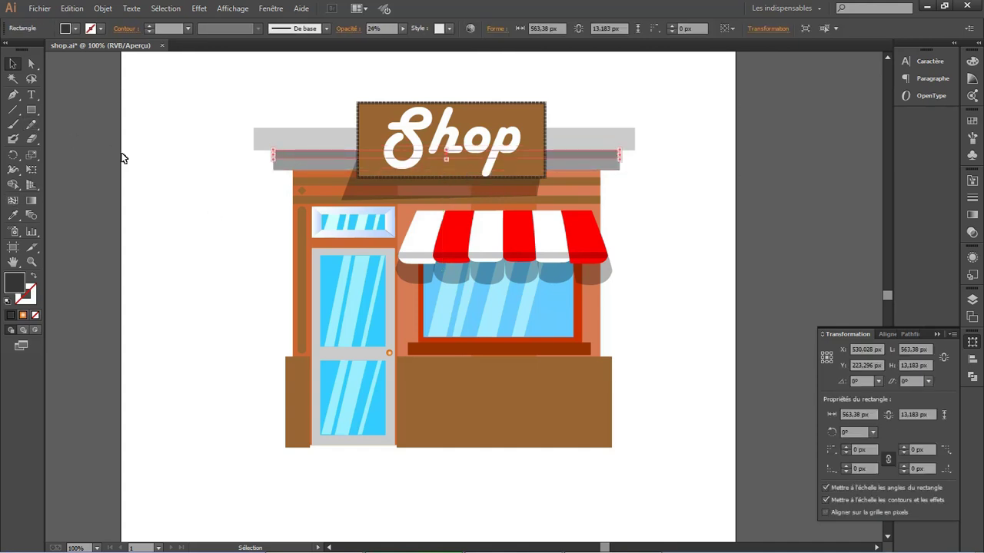
- Draw a 500 px strip under the sign at 20% opacity and slant it with Free Distort
left_click(32, 109)
left_click_drag(220, 186, 600, 183)
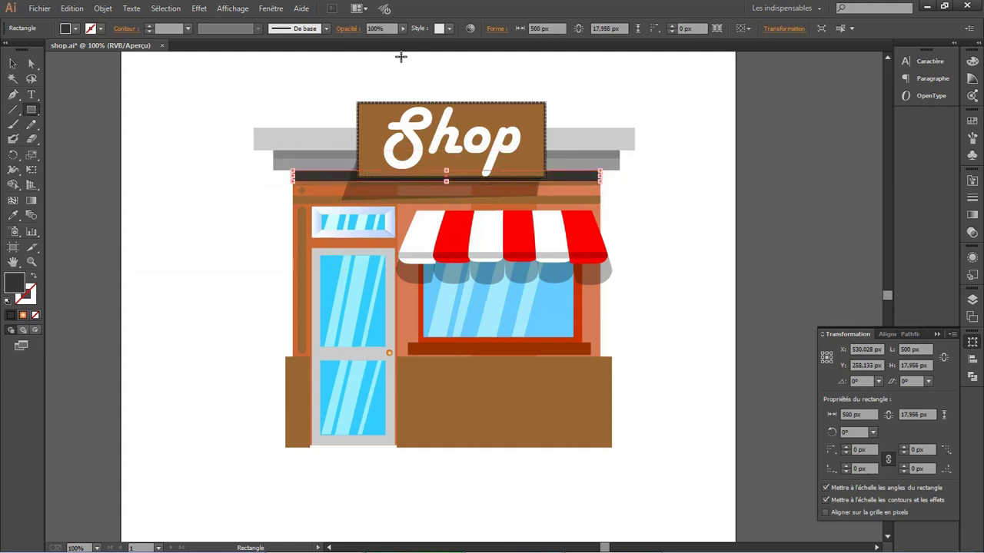
left_click(375, 28)
type("20")
key("Return")
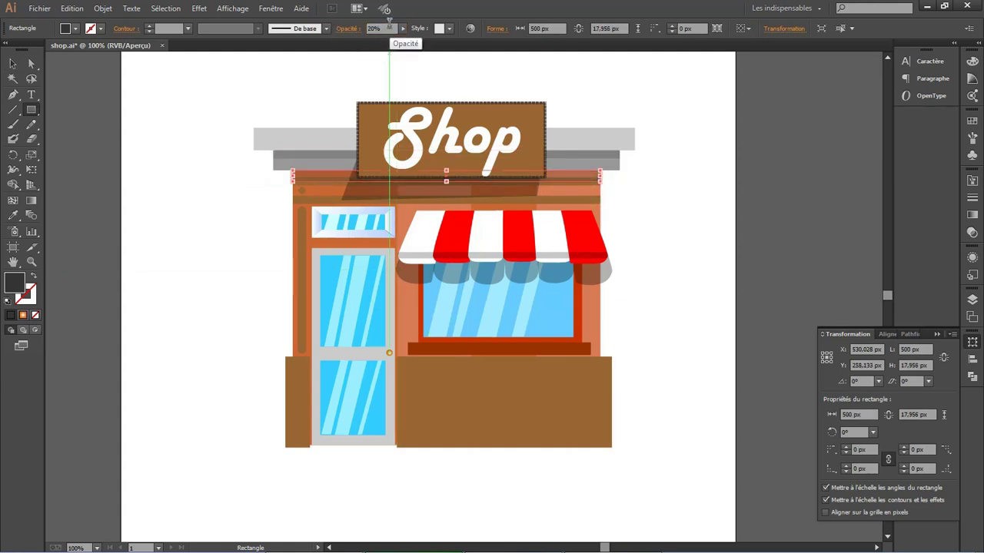
left_click(31, 169)
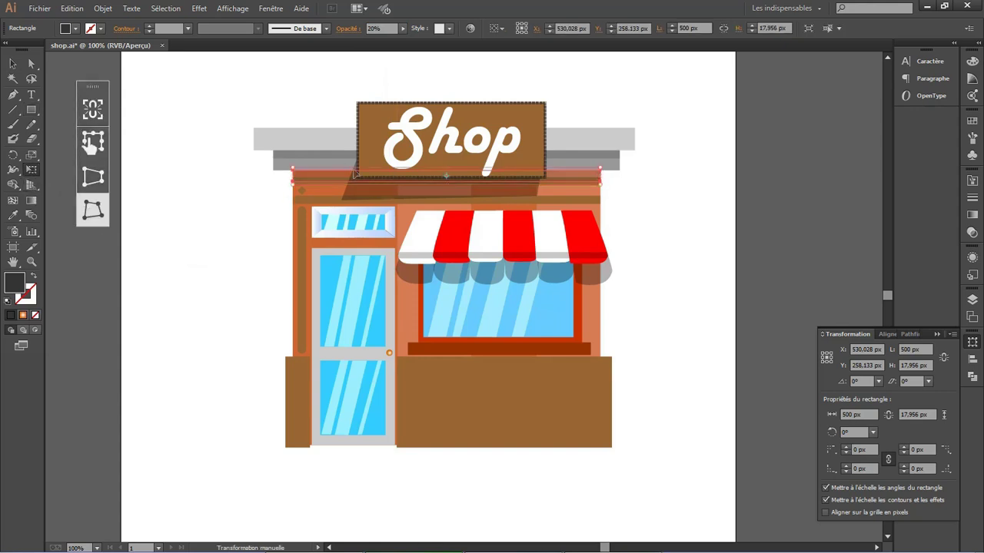
left_click_drag(301, 195, 318, 190)
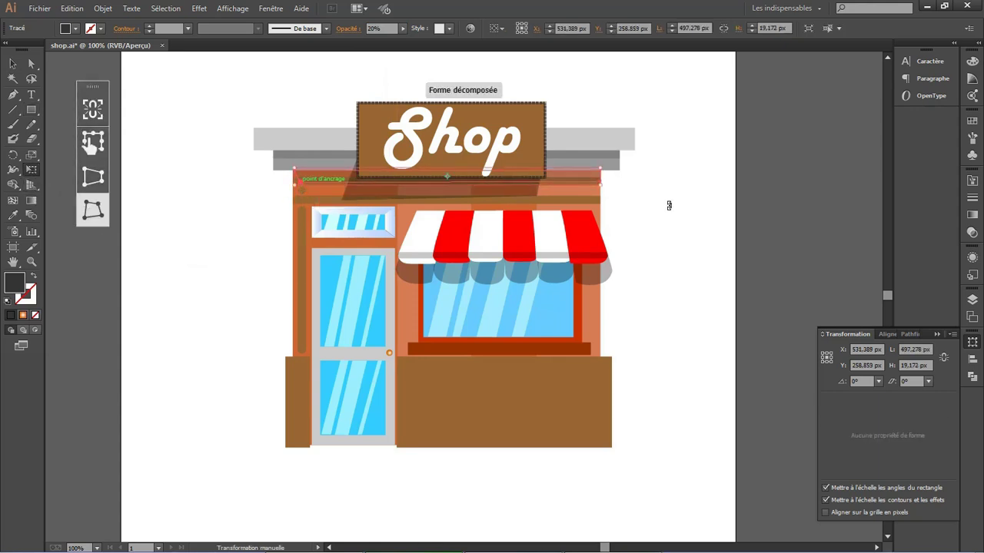
mouse_move(600, 183)
left_mouse_down()
mouse_move(602, 192)
mouse_move(598, 184)
left_mouse_up()
left_click(13, 63)
left_click(465, 322)
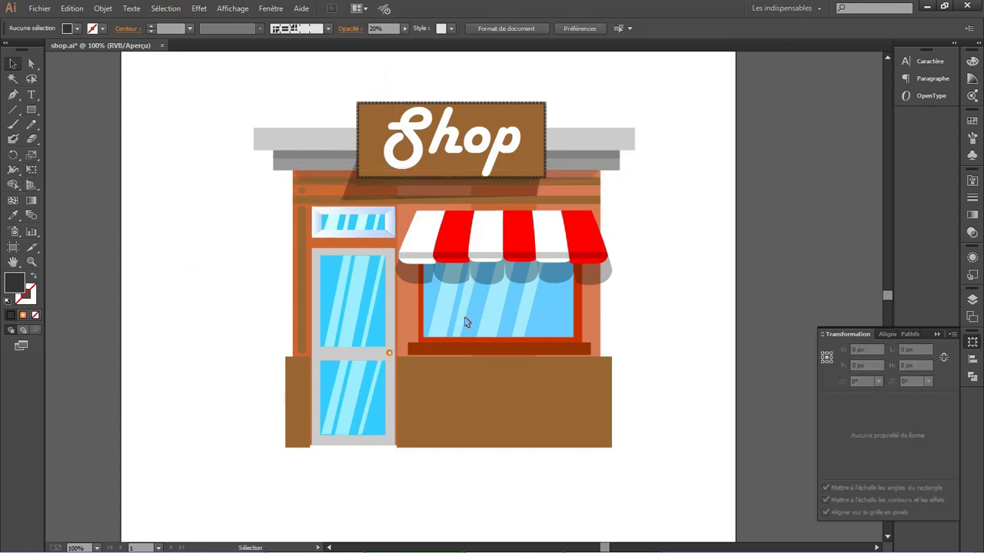
- Free Distort the roof shadow bar, pulling its left and right corners lower
left_click(312, 159)
key("shift+p")
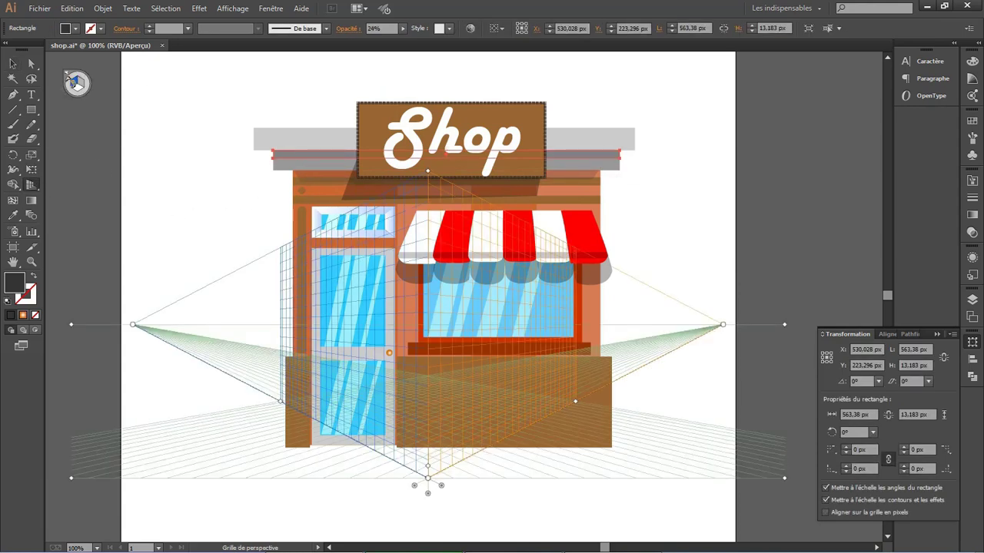
left_click(31, 170)
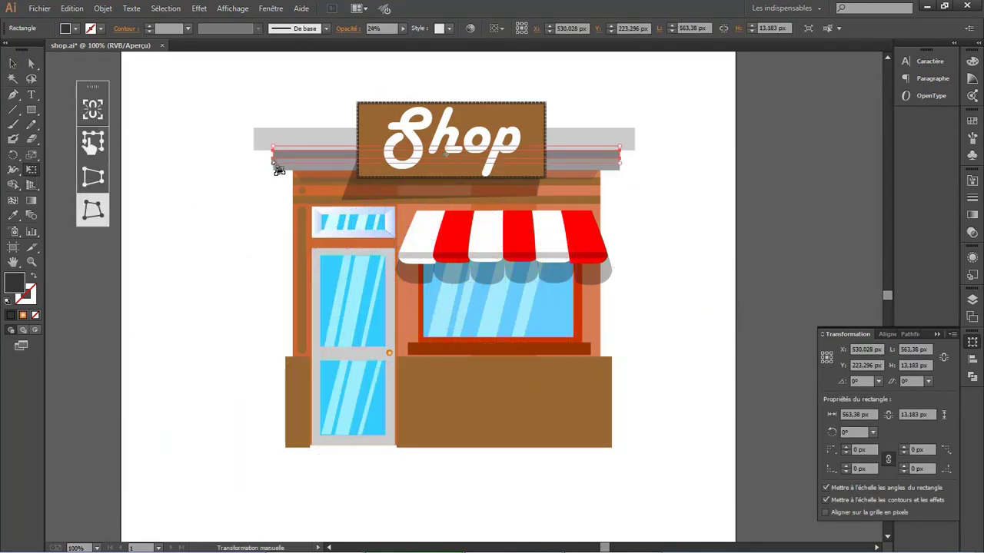
left_click_drag(274, 162, 275, 167)
left_click_drag(621, 162, 621, 168)
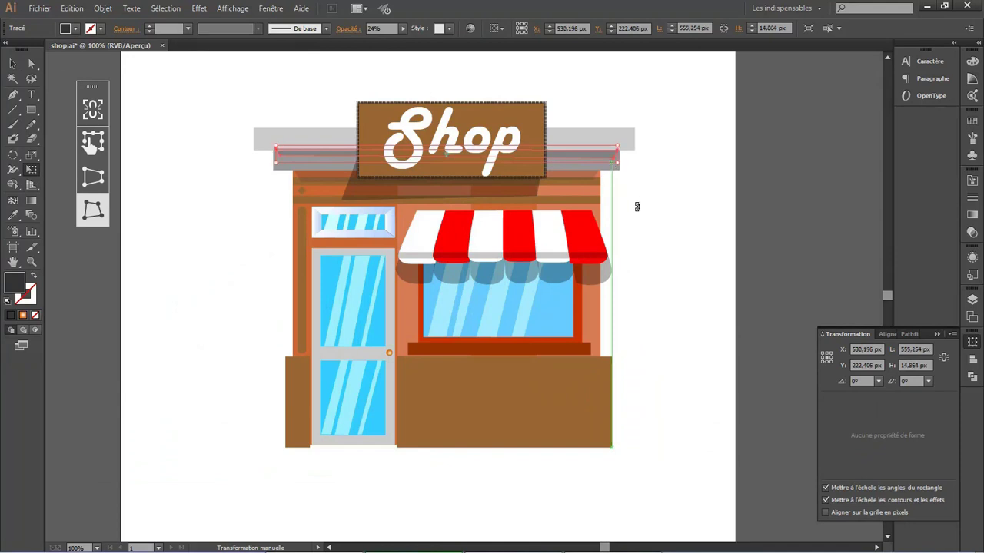
key("v")
left_click(701, 250)
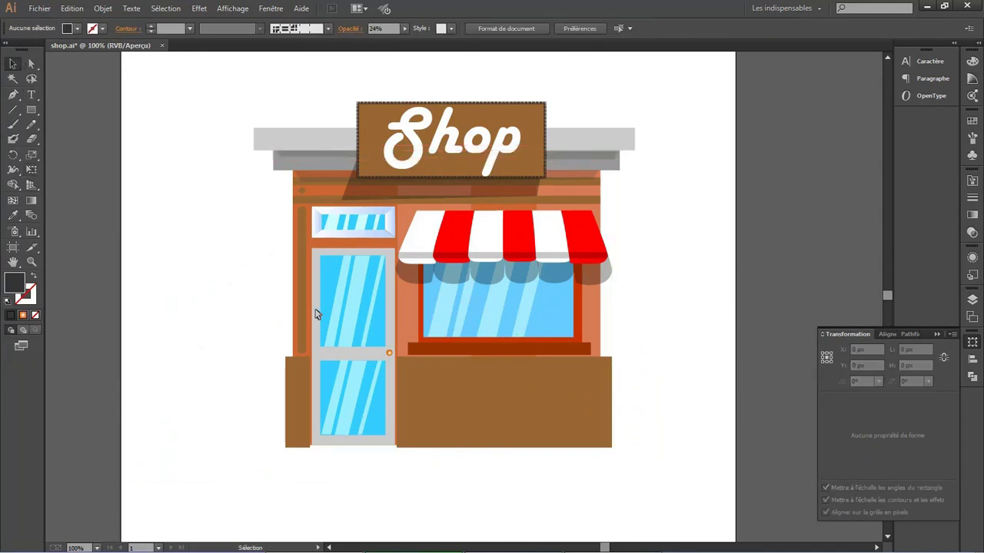
scroll(742, 296, "down", 1)
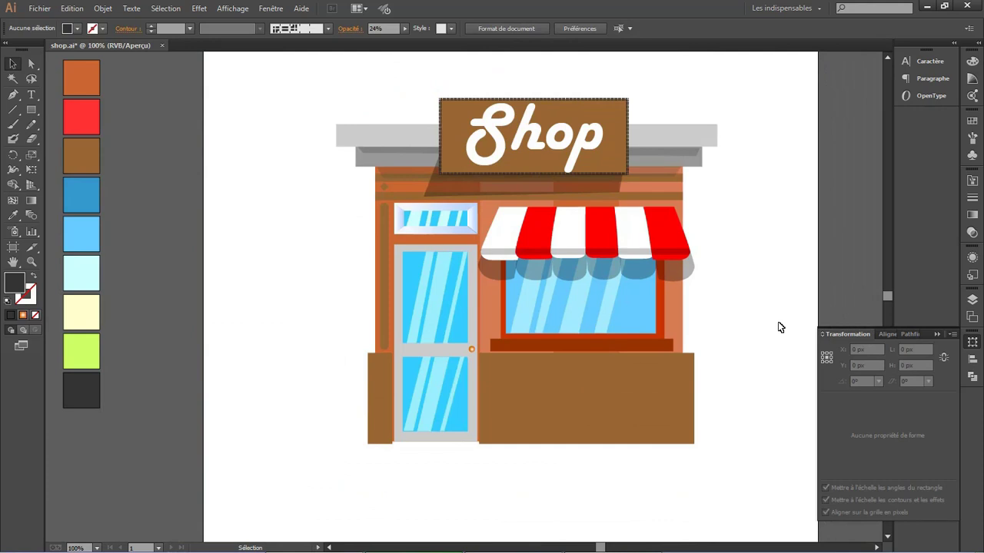
- On a new layer, draw a tall dark-filled strip over the door's right edge
left_click(972, 298)
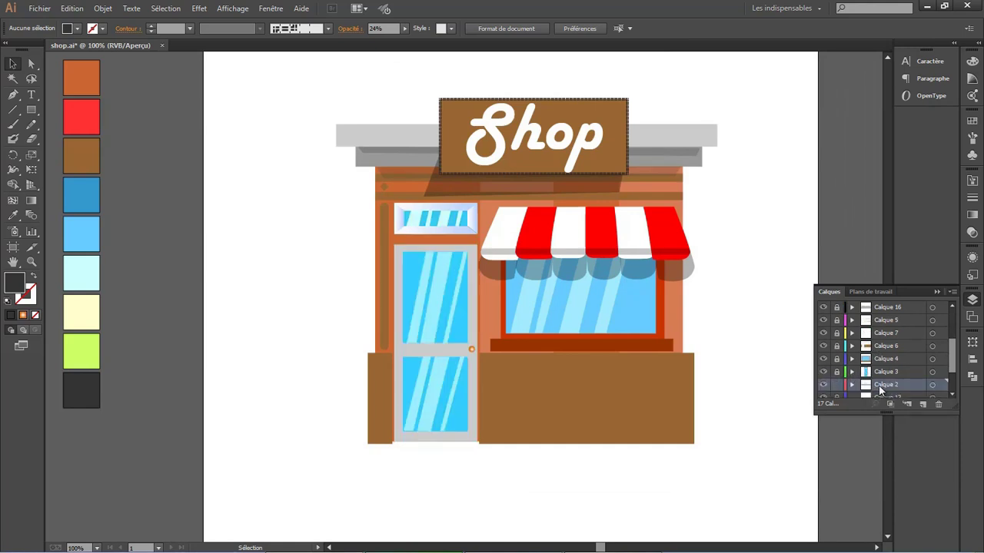
left_click(923, 404)
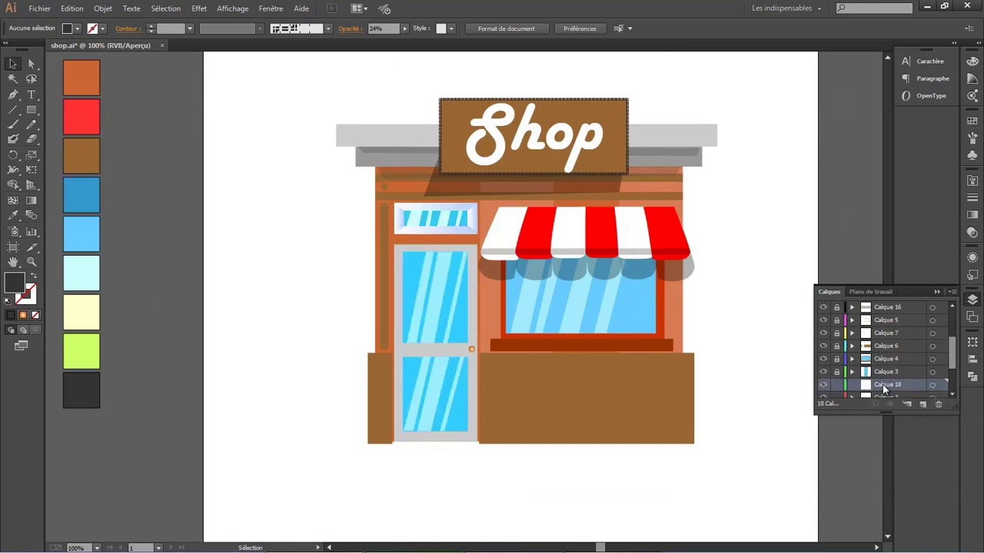
left_click(29, 109)
left_click_drag(455, 246, 478, 442)
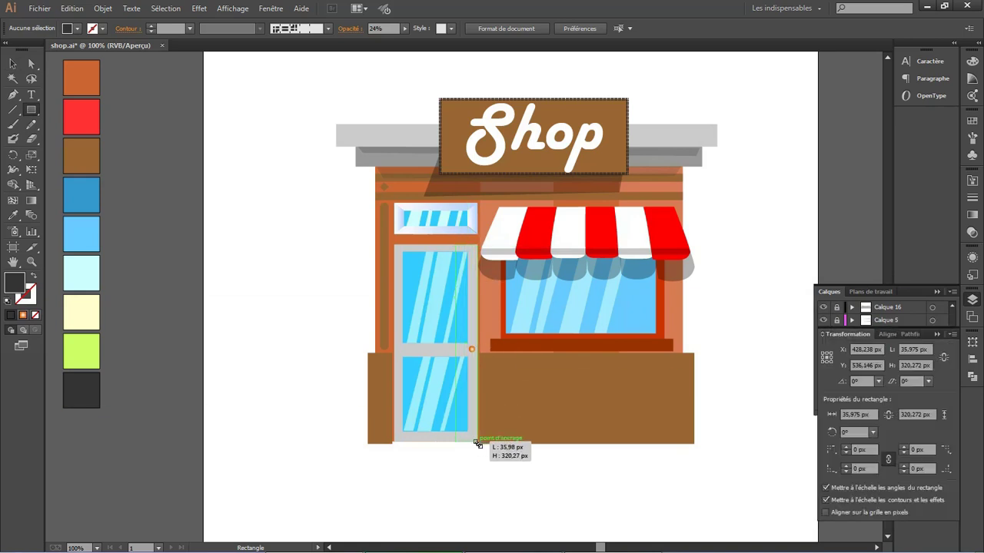
double_click(15, 285)
left_click(560, 428)
left_click(807, 316)
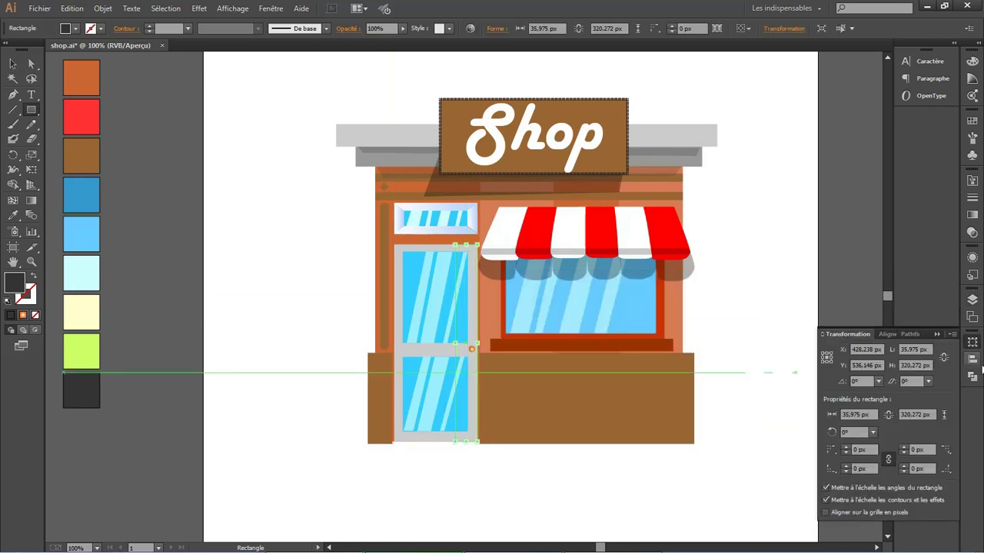
- Move Calque 18 above Calque 3 and make the strip mid grey at 20% opacity
left_click(972, 300)
key("ctrl+shift+a")
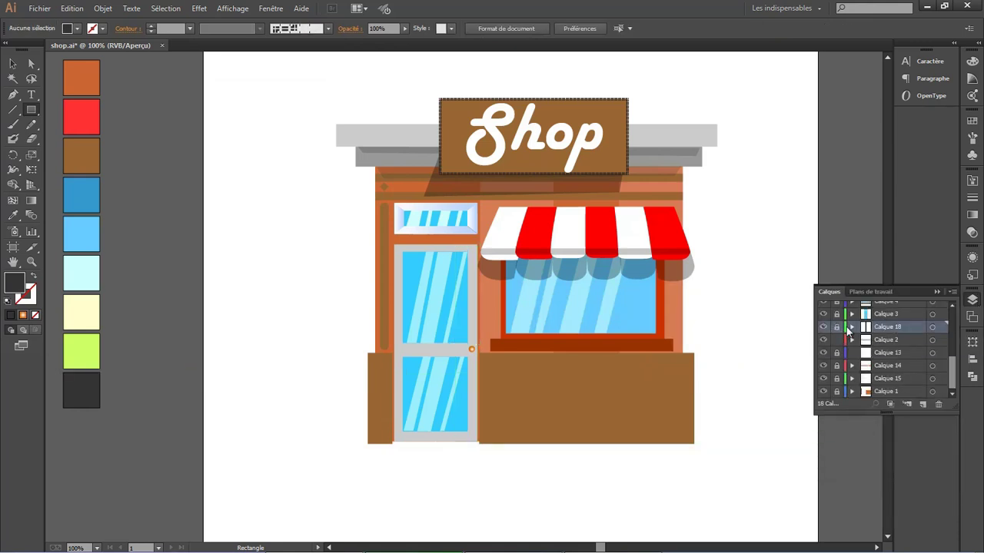
left_click_drag(890, 332, 890, 315)
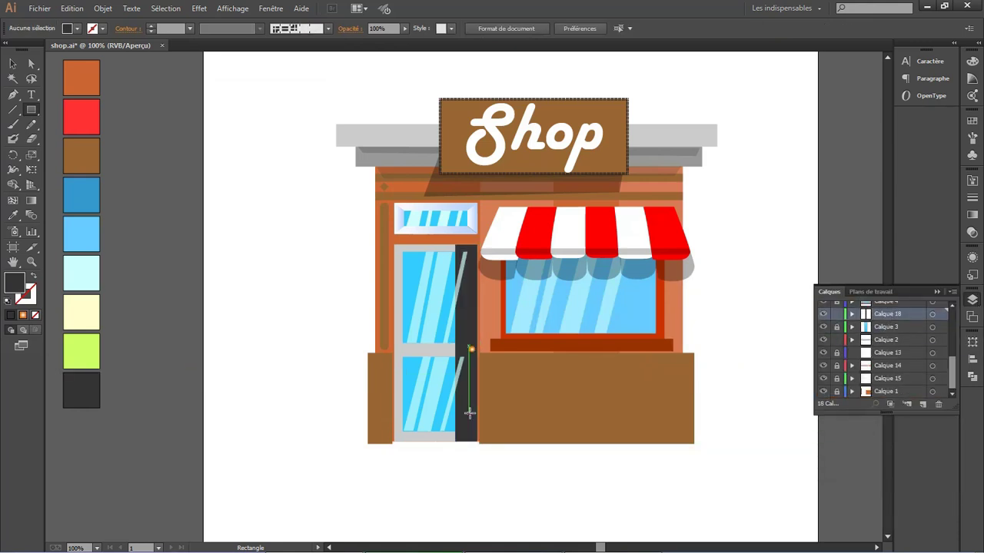
double_click(14, 282)
left_click(524, 406)
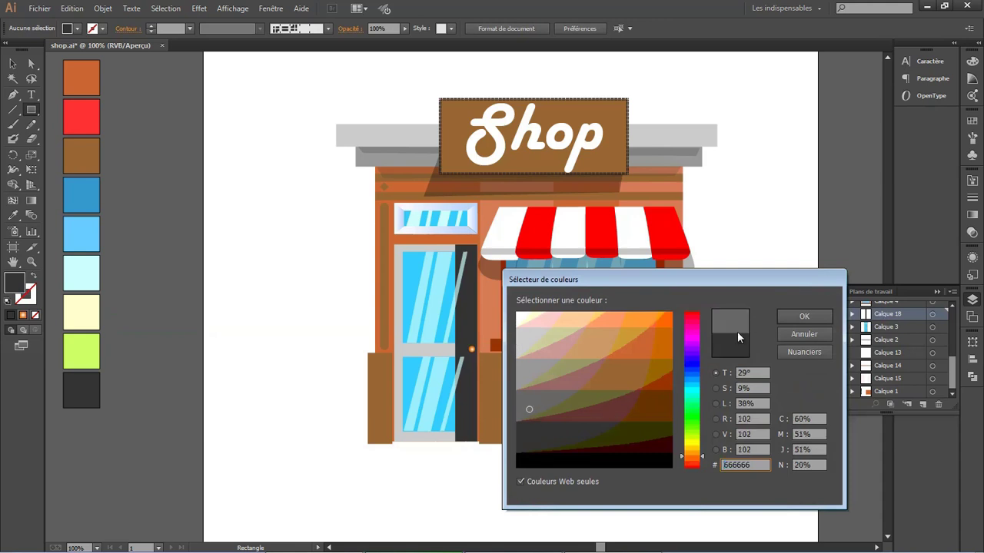
left_click(786, 314)
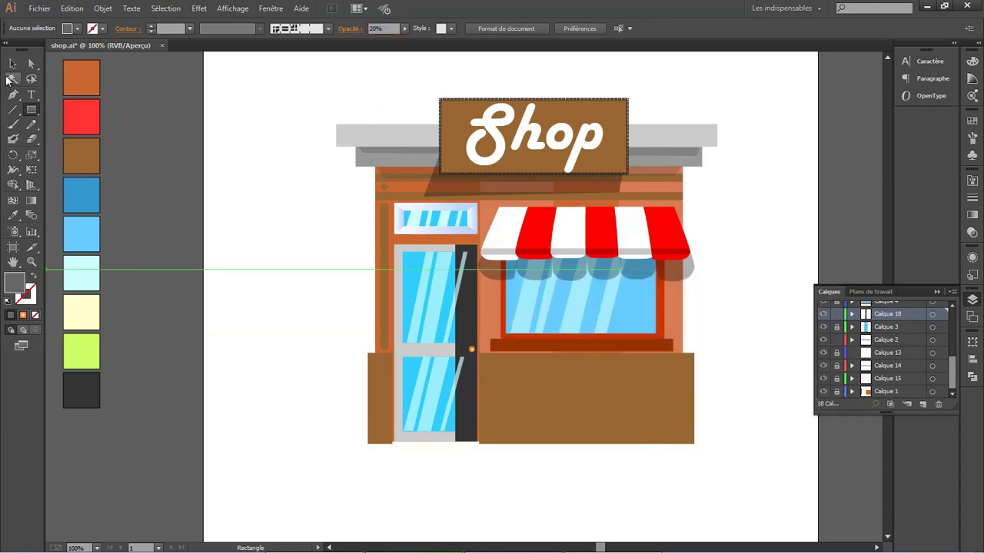
key("v")
left_click(470, 307)
key("2")
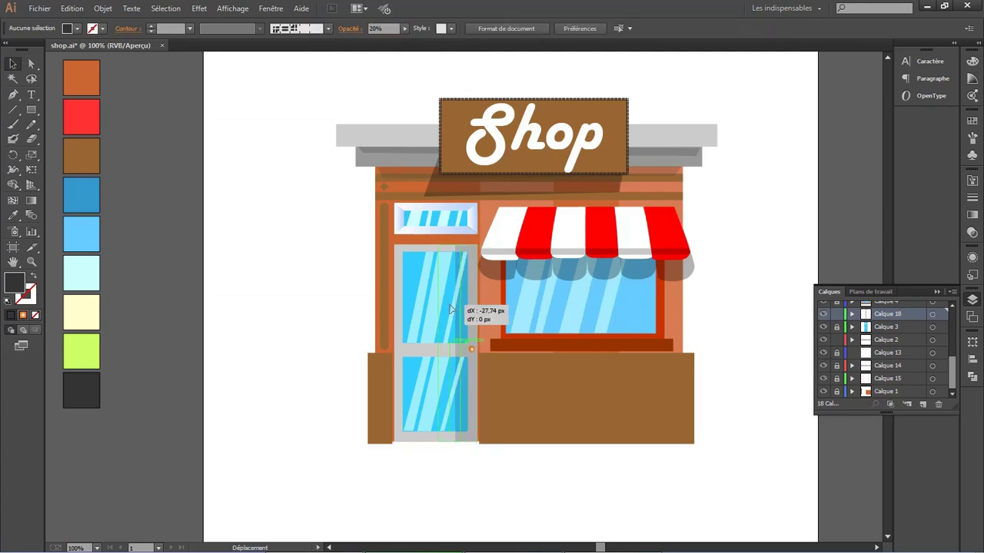
- Fit the translucent shadow to the upper door pane and a copy to the lower pane
left_click_drag(470, 311, 453, 252)
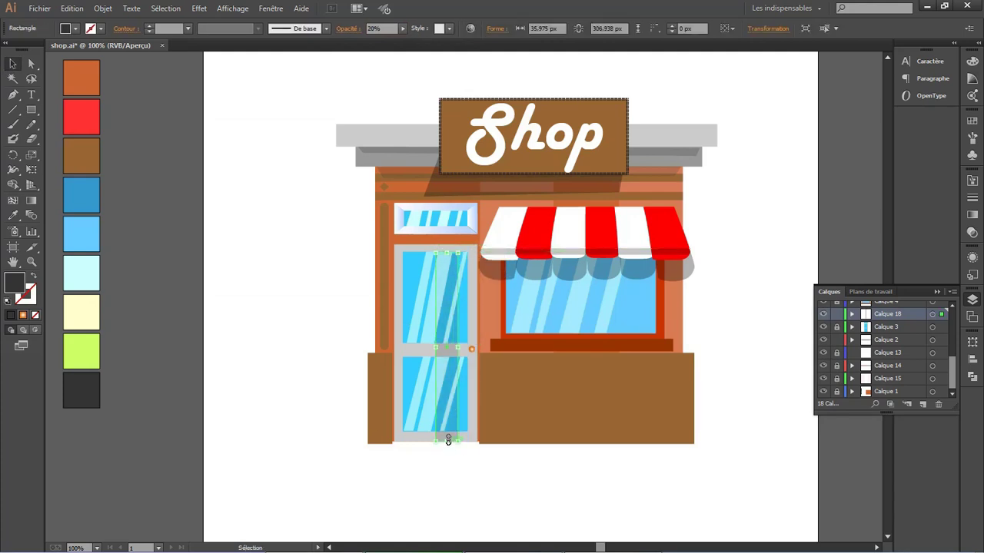
left_click_drag(449, 441, 449, 343)
left_click_drag(466, 280, 468, 278)
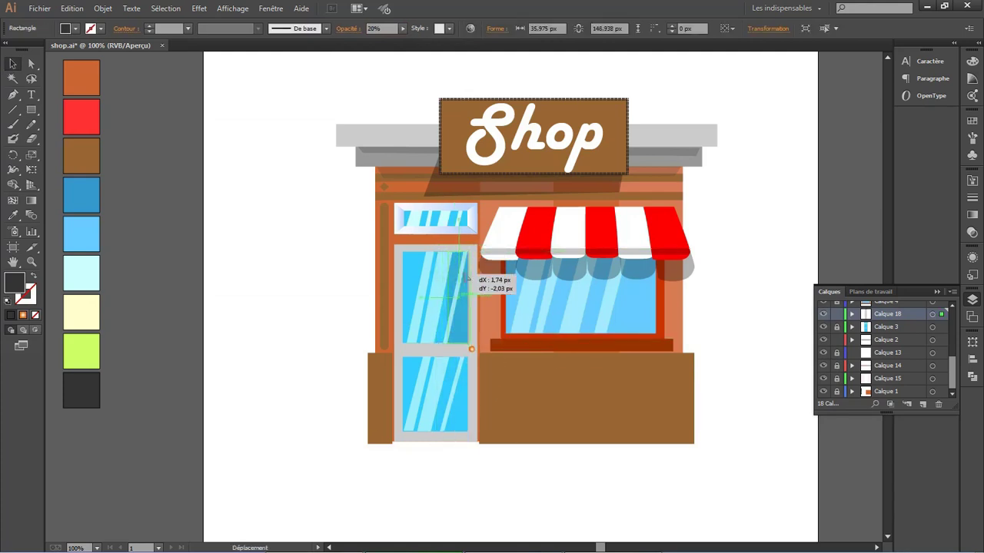
left_click(763, 296)
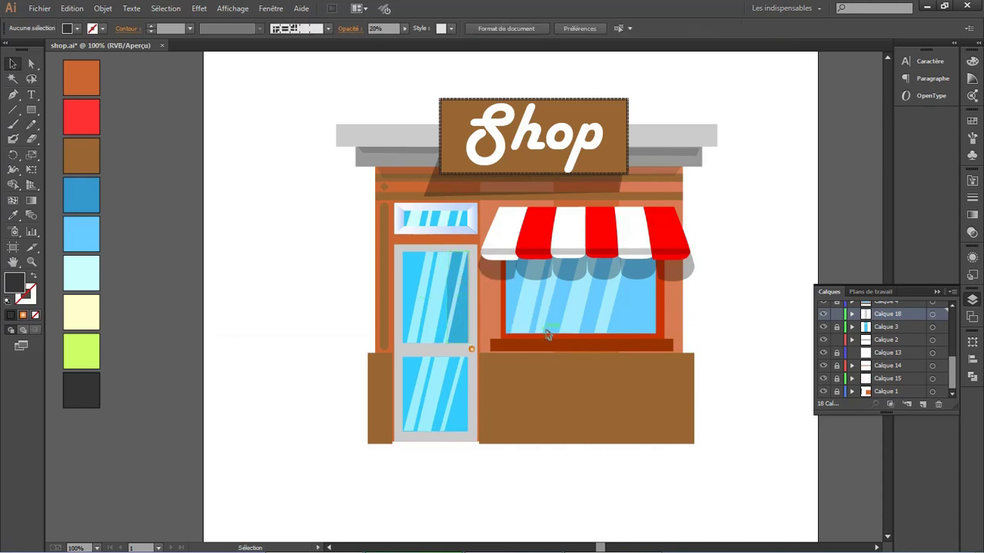
left_click_drag(460, 254, 452, 386)
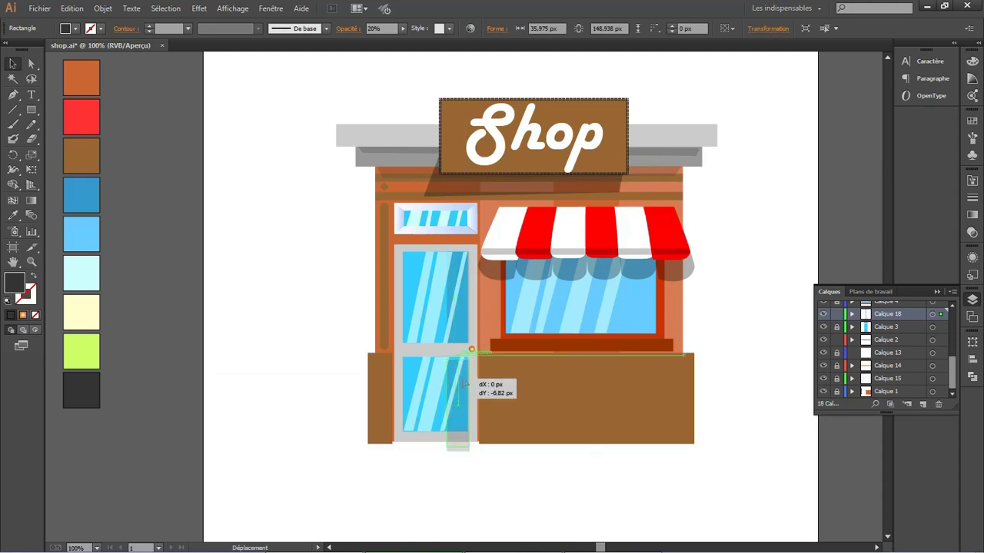
left_click_drag(449, 386, 460, 388)
left_click_drag(458, 448, 458, 432)
left_click_drag(453, 355, 453, 357)
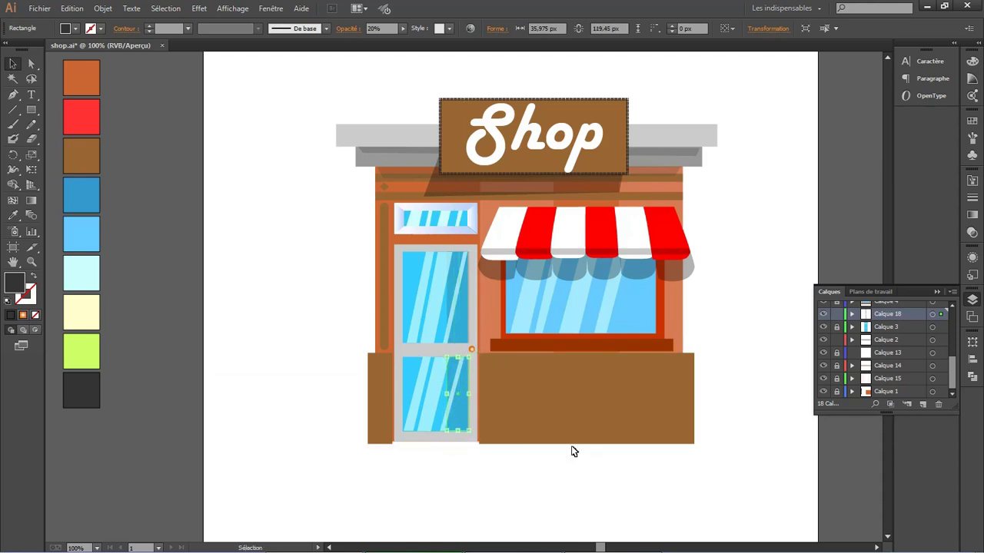
- Duplicate the shadow onto the transom window, shortened to fit, then view the whole artboard
left_click_drag(457, 415, 466, 330)
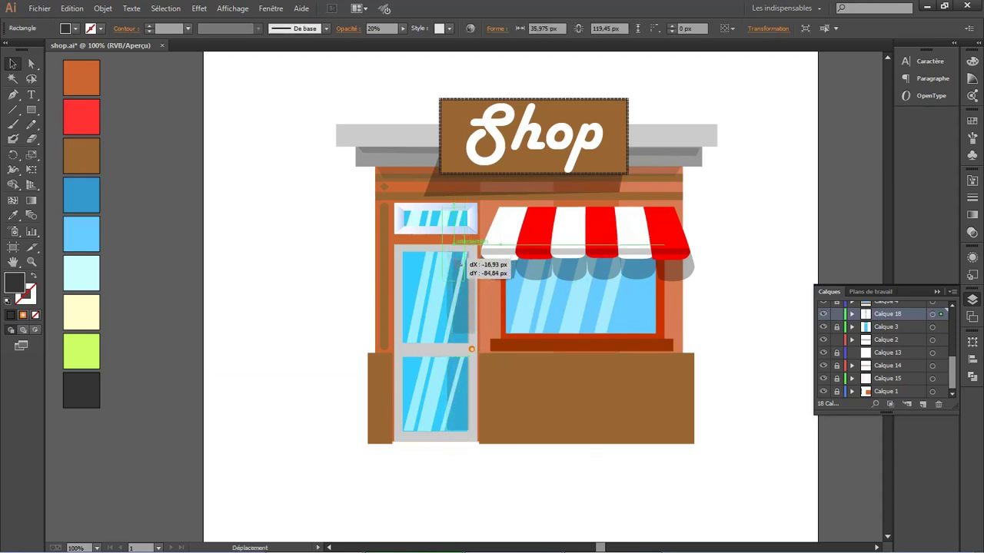
mouse_move(458, 283)
left_mouse_down()
mouse_move(457, 227)
mouse_move(428, 208)
left_mouse_up()
scroll(461, 210, "up", 6)
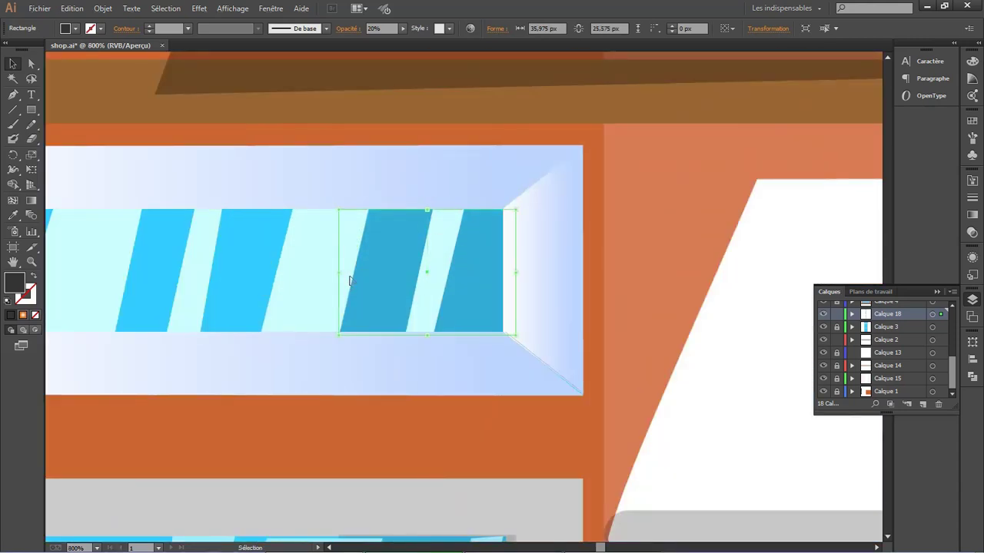
key("ctrl+0")
left_click(187, 336)
scroll(606, 443, "up", 2)
scroll(654, 367, "down", 1)
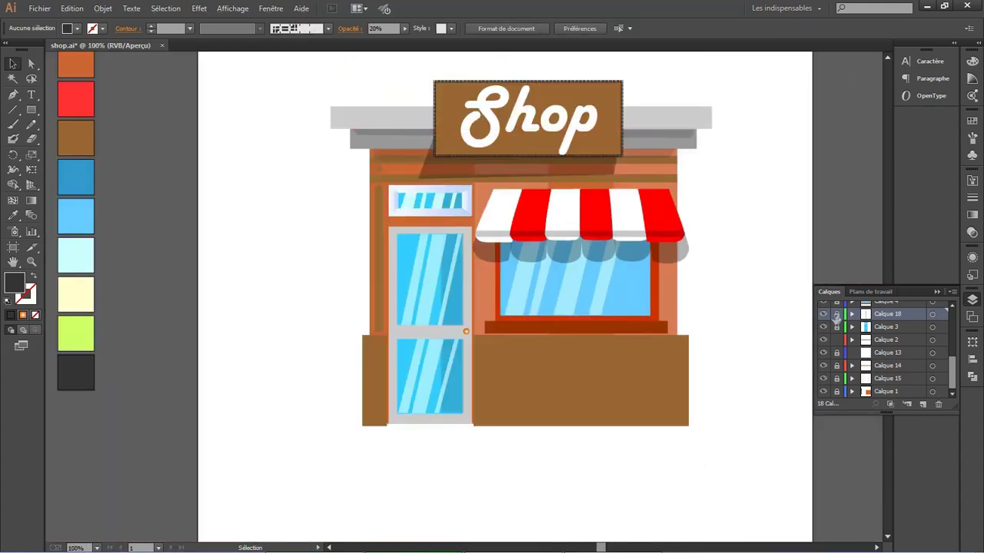
- Toggle layer visibility to identify the storefront base layer, then select Calque 4
left_click(824, 392)
left_click(824, 391)
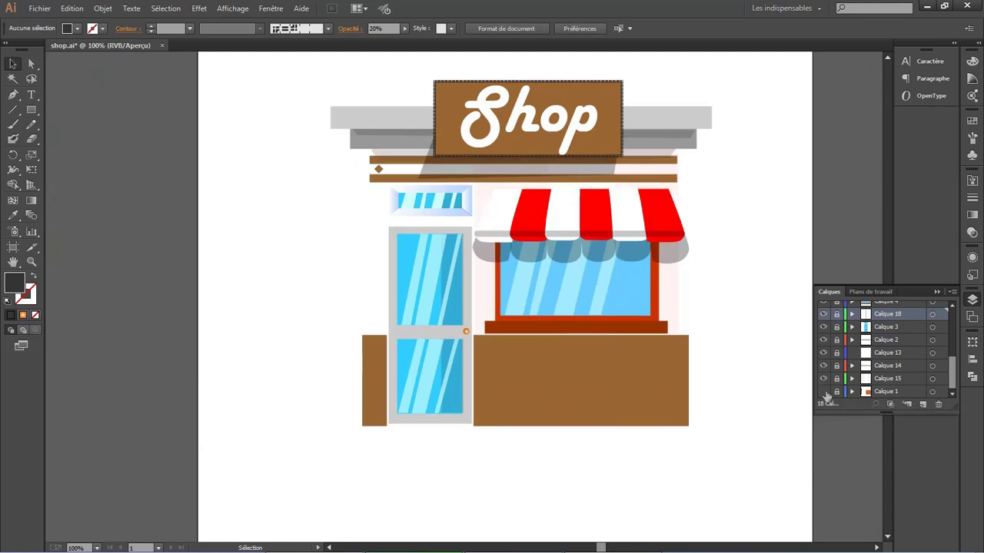
left_click(824, 391)
left_click(888, 366)
left_click(824, 365)
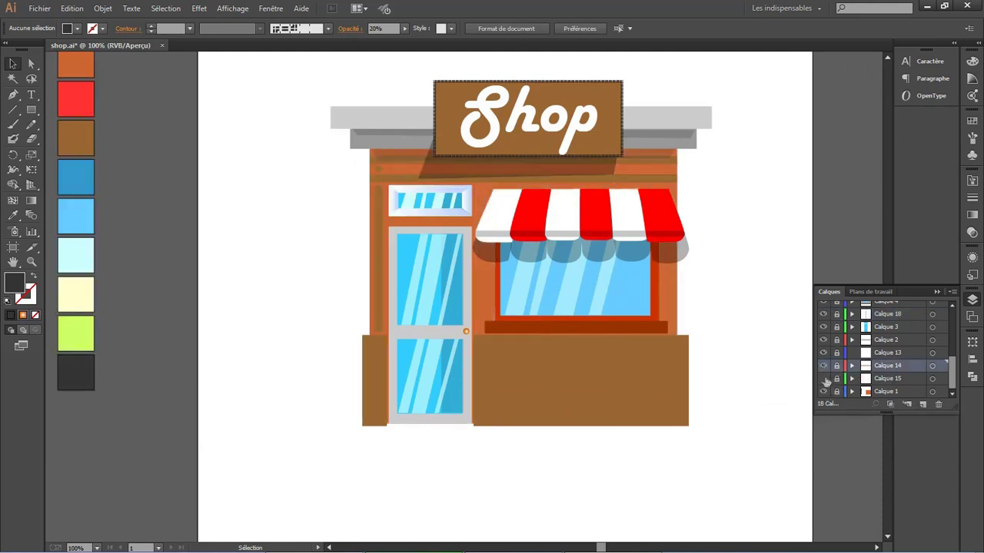
left_click(824, 378)
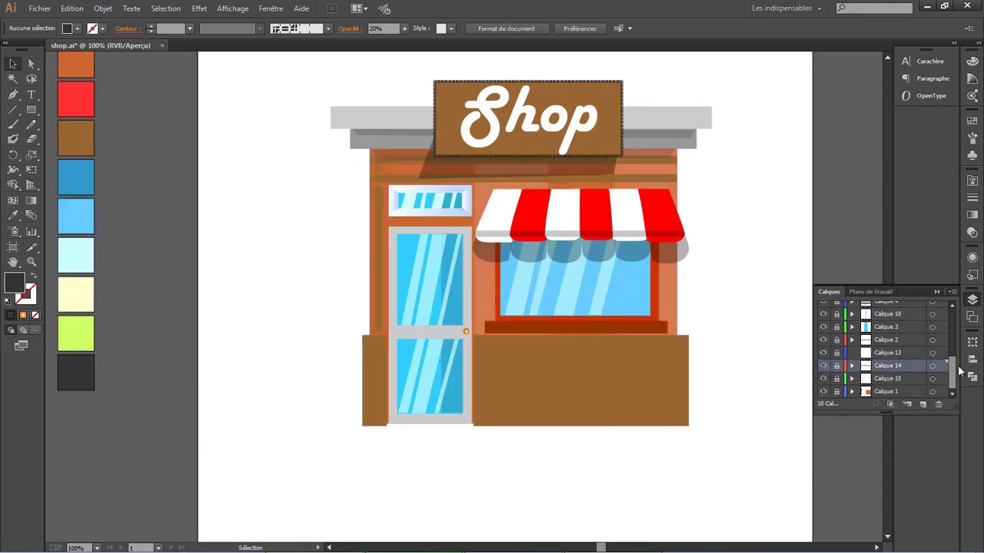
scroll(959, 372, "up", 3)
left_click(824, 378)
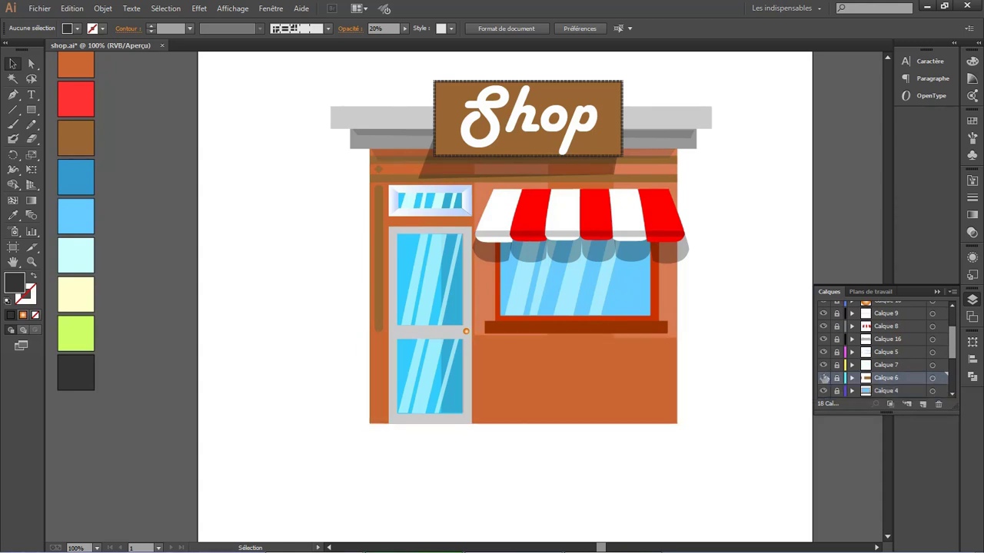
left_click(824, 378)
left_click(888, 390)
scroll(888, 369, "down", 2)
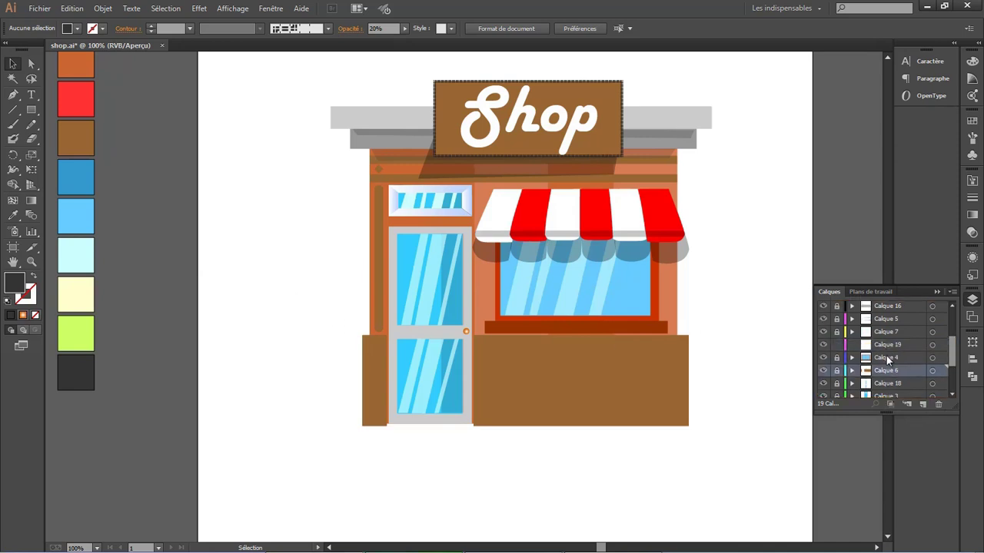
- Move Calque 19 up the stack and draw a thin #000000 rectangle beneath the sill at 20% opacity
left_click_drag(887, 356, 886, 343)
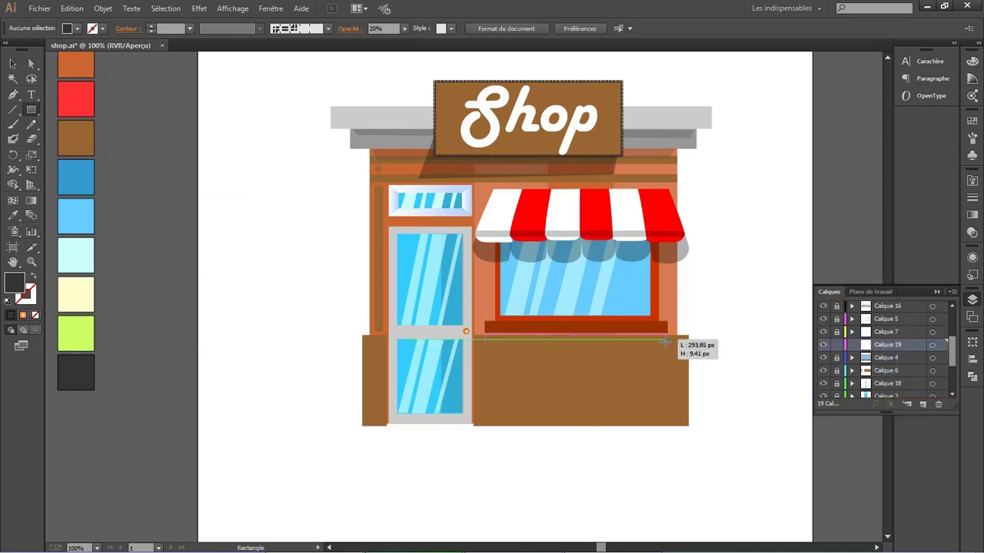
left_click_drag(486, 332, 669, 349)
double_click(15, 283)
type("000000")
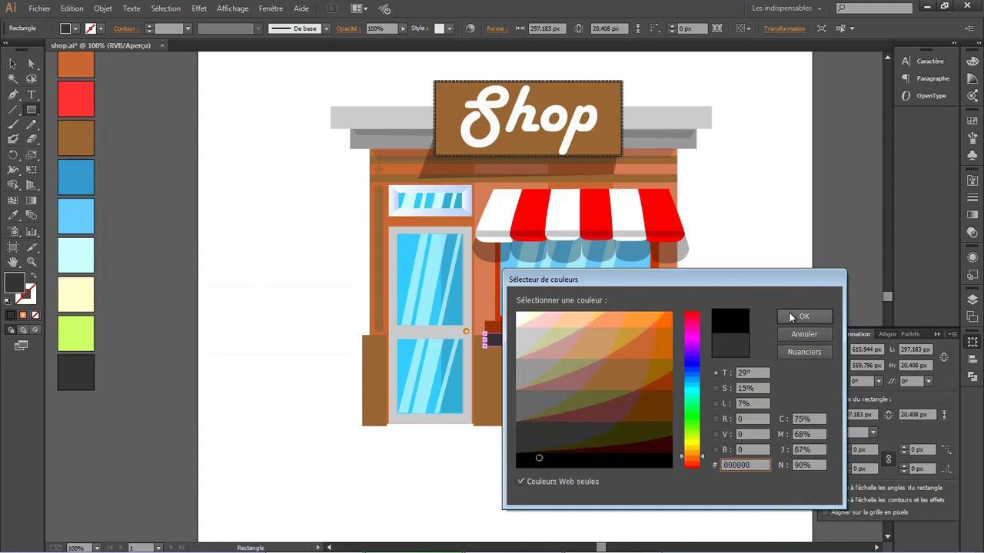
key("Return")
key("2")
- Stretch the sill shadow past the sill edges and taper its ends with Free Distort
key("e")
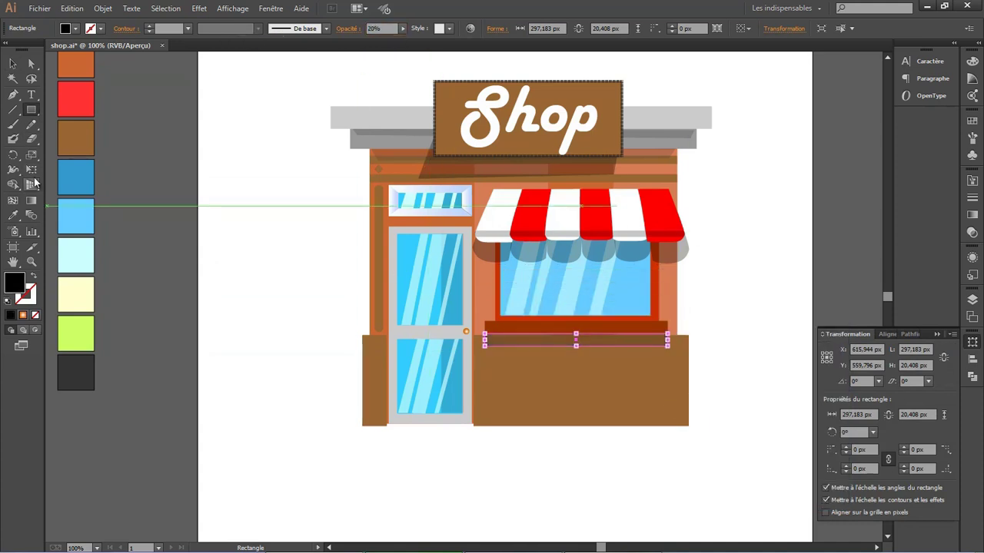
left_click_drag(485, 348, 479, 348)
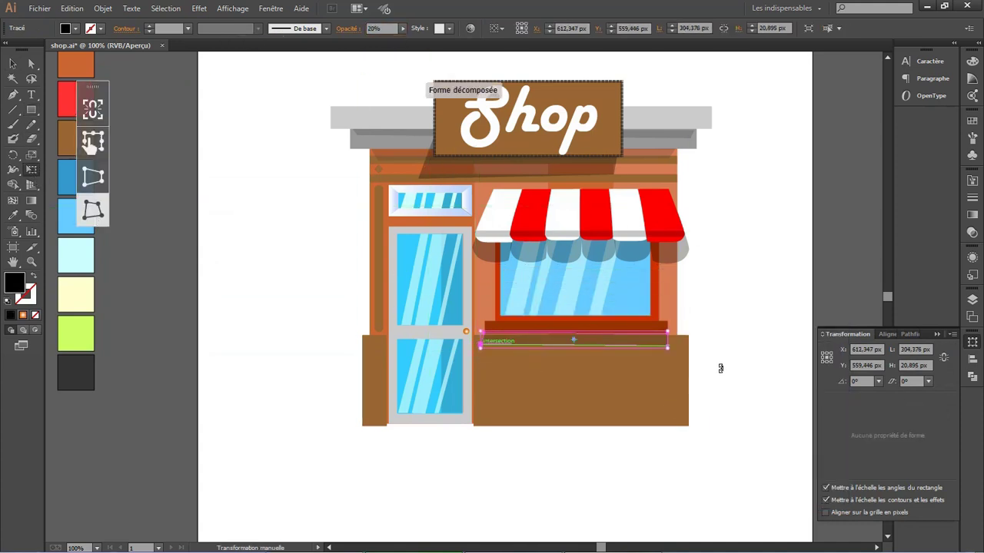
left_click_drag(667, 347, 674, 348)
key("Up")
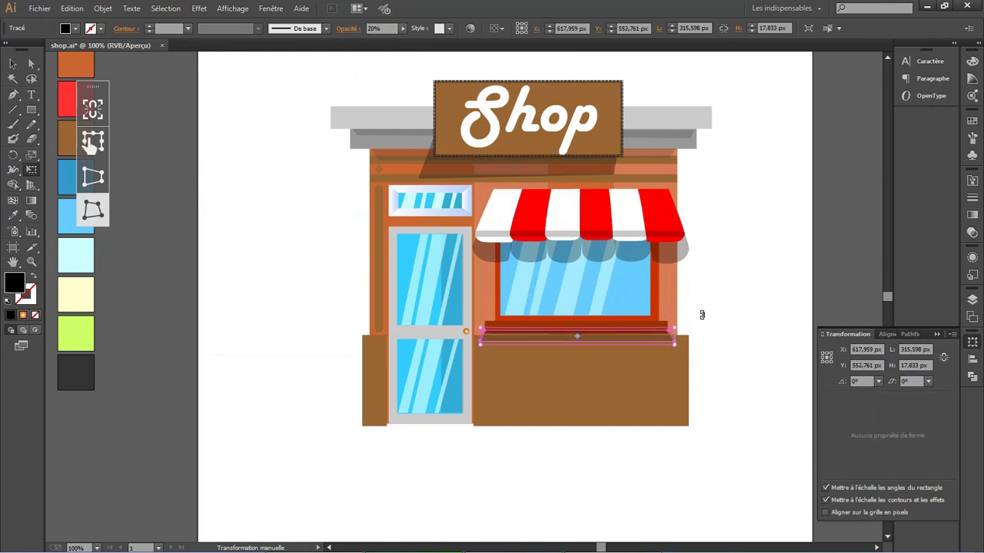
key("Right")
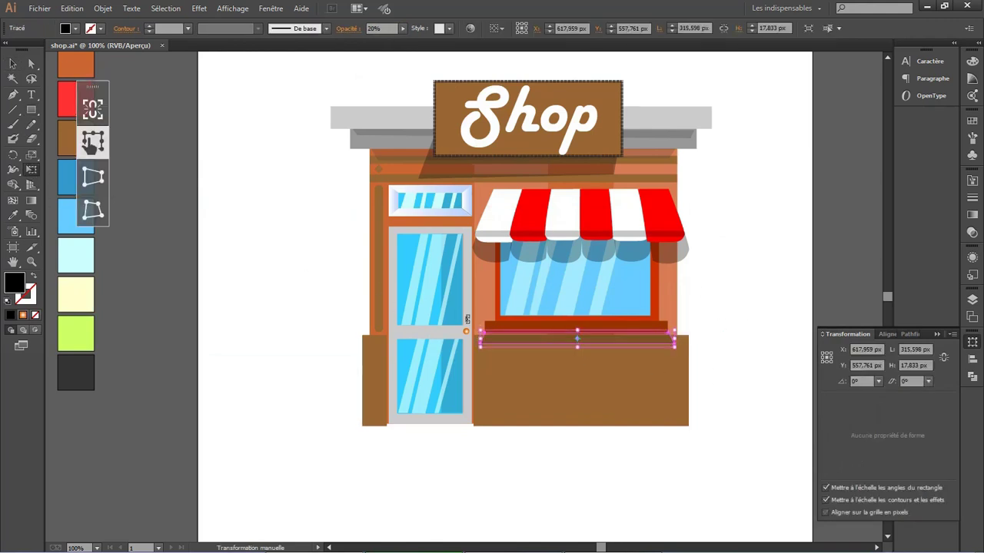
left_click(91, 198)
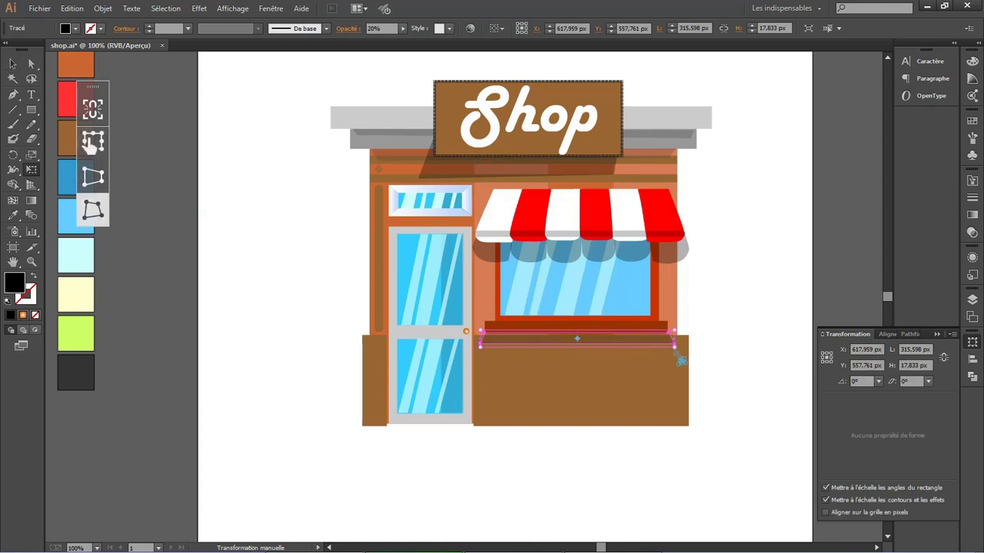
left_click_drag(674, 347, 666, 347)
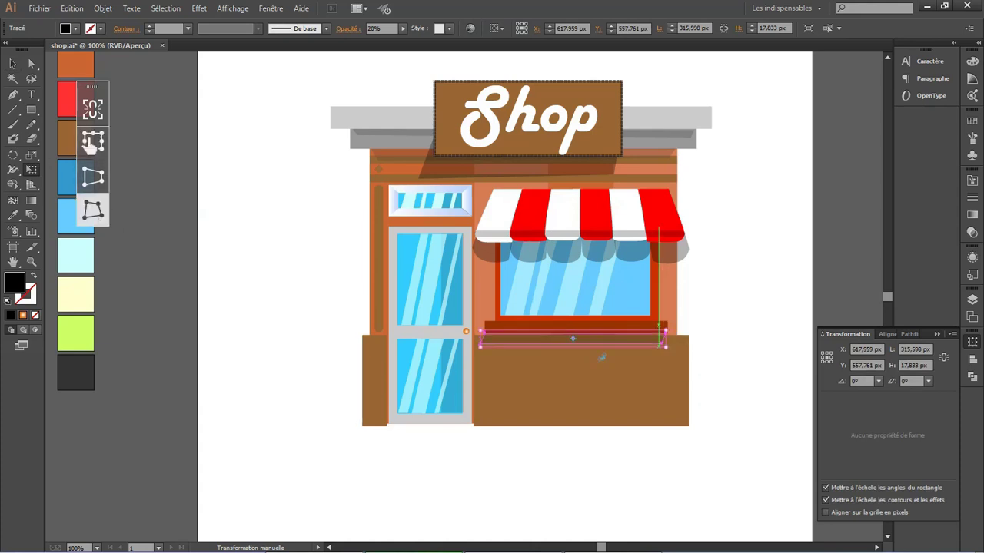
left_click_drag(481, 346, 487, 347)
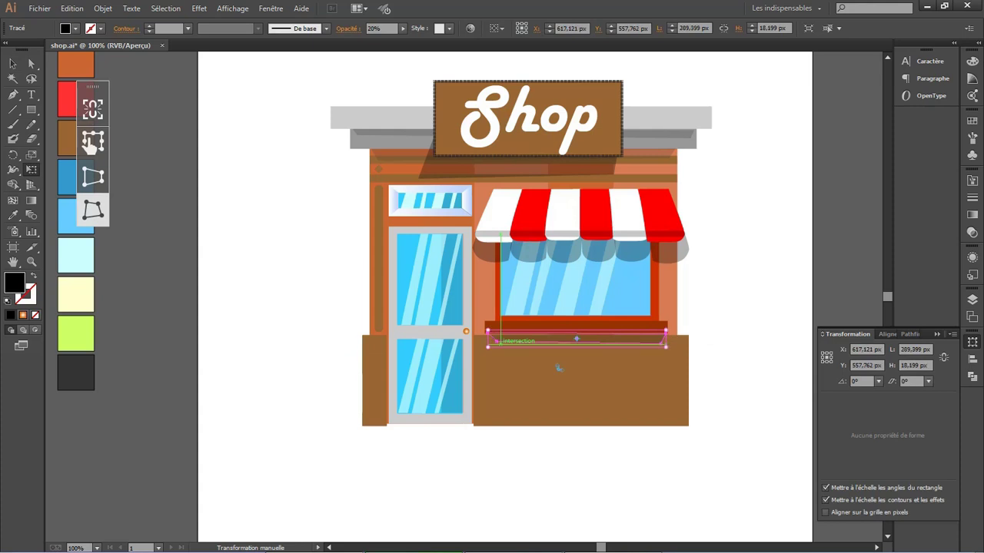
key("v")
key("Up")
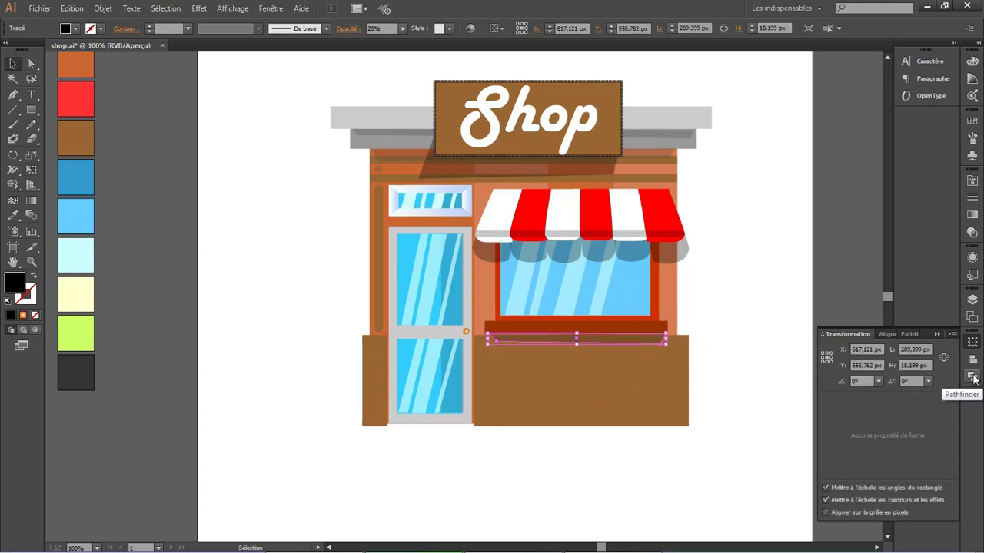
left_click(784, 294)
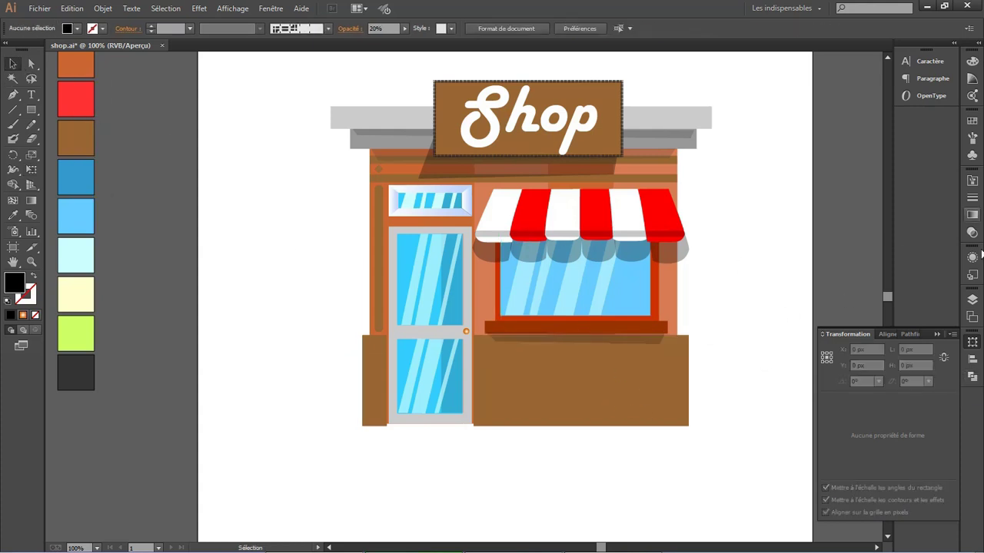
- Drag Calque 4 above Calque 19 in the Calques panel and deselect everything
left_click(972, 300)
left_click_drag(892, 320, 892, 305)
key("ctrl+a")
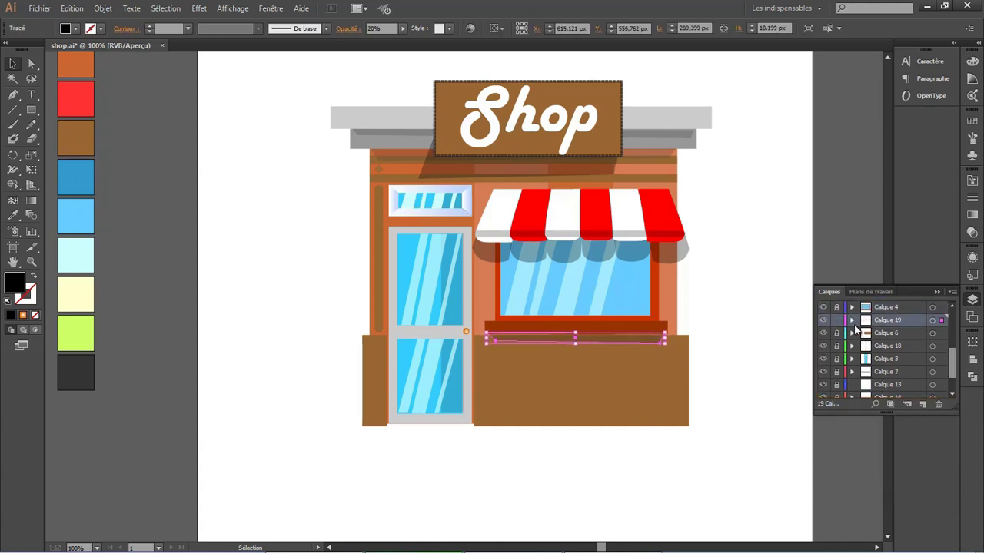
left_click(708, 428)
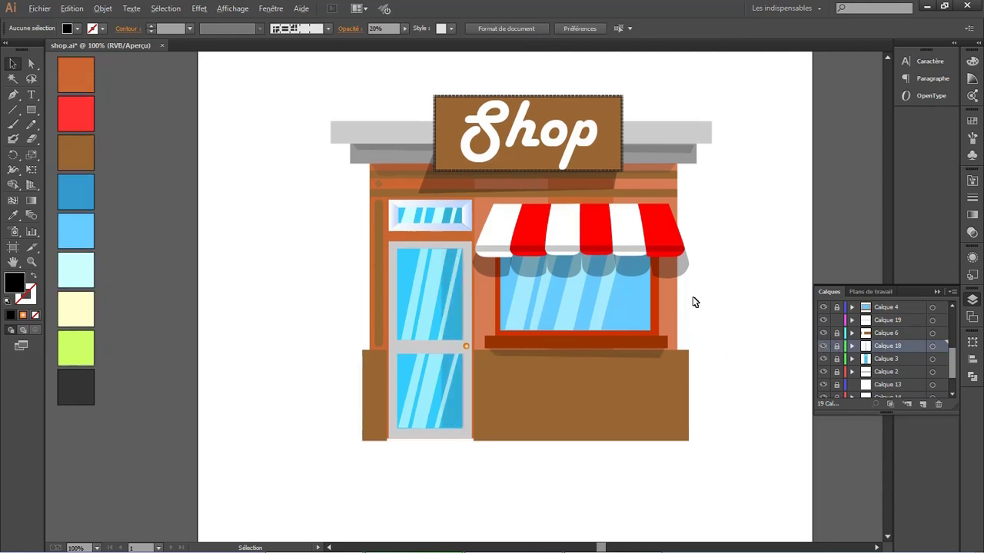
scroll(709, 336, "down", 1)
scroll(732, 350, "up", 1)
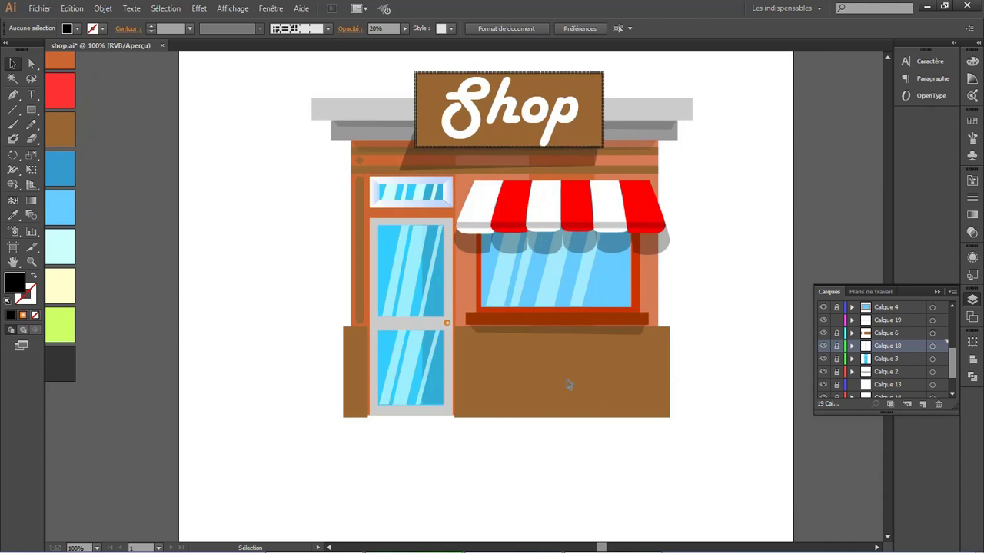
- Recolour the lower wall light grey #CCCCCC at 100% opacity and add a new layer, Calque 20
left_click(897, 334)
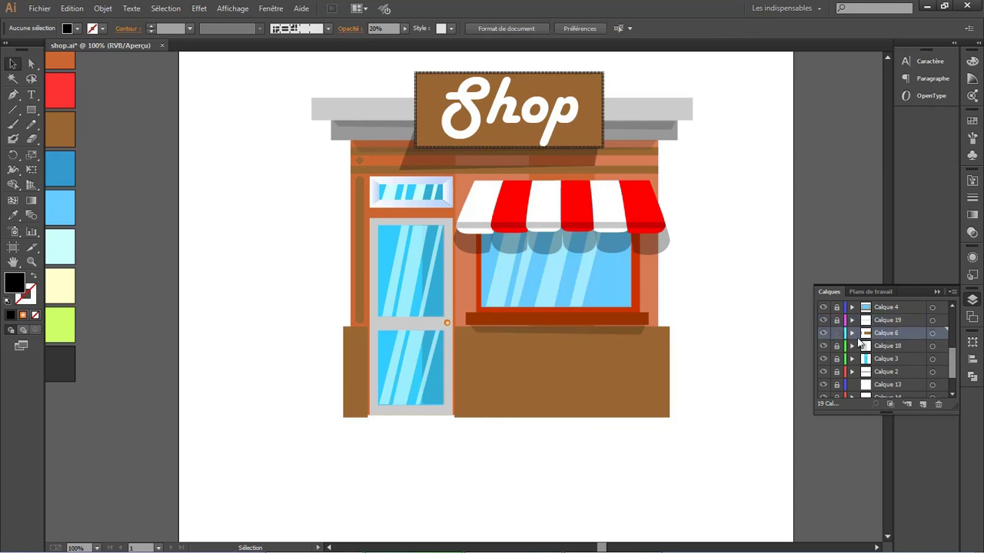
left_click(600, 385)
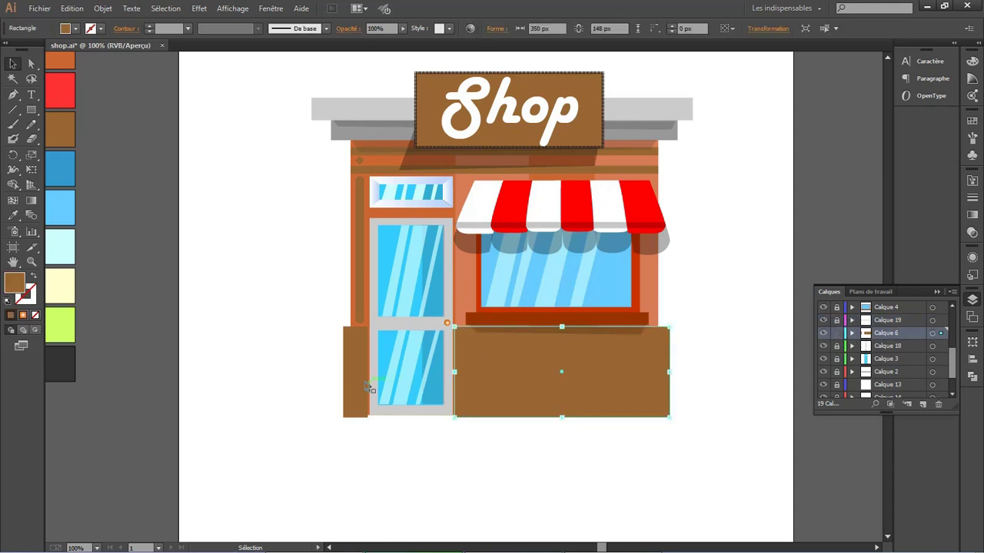
double_click(14, 283)
left_click(528, 359)
left_click(538, 342)
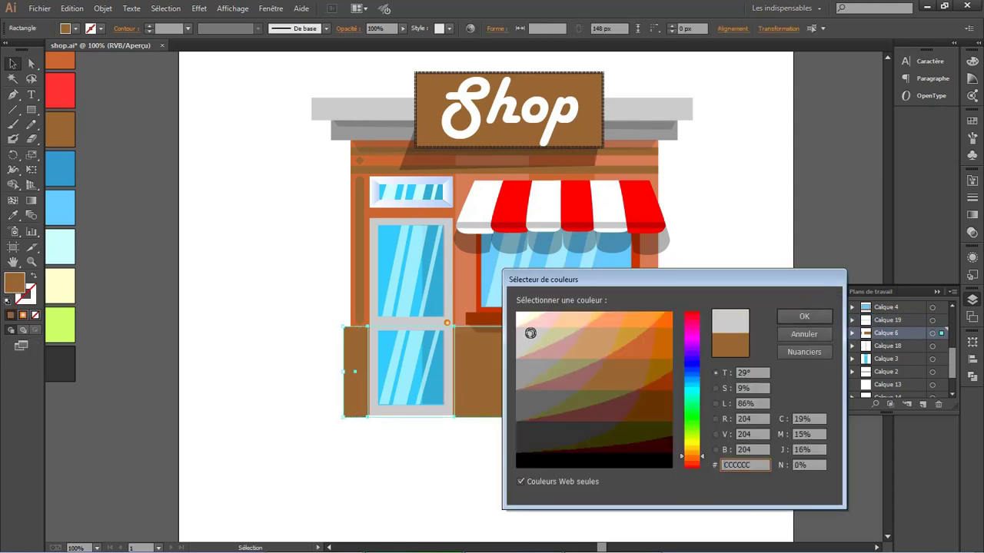
left_click(804, 316)
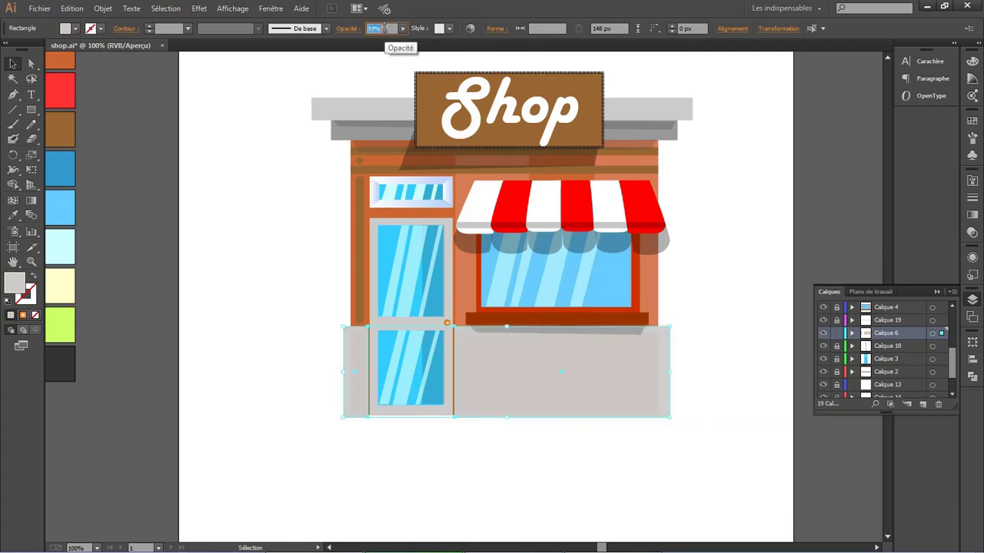
type("100")
key("Return")
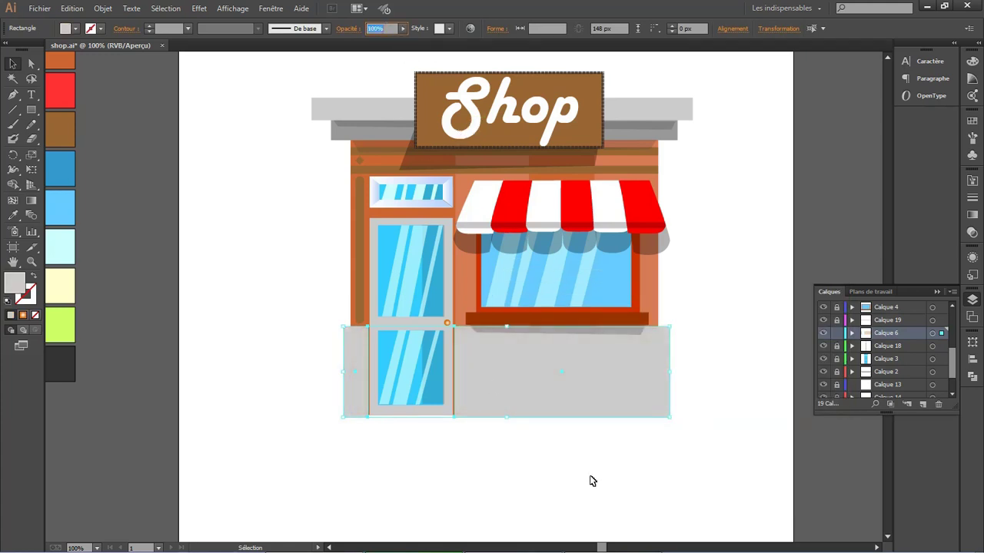
left_click(592, 481)
left_click(647, 377)
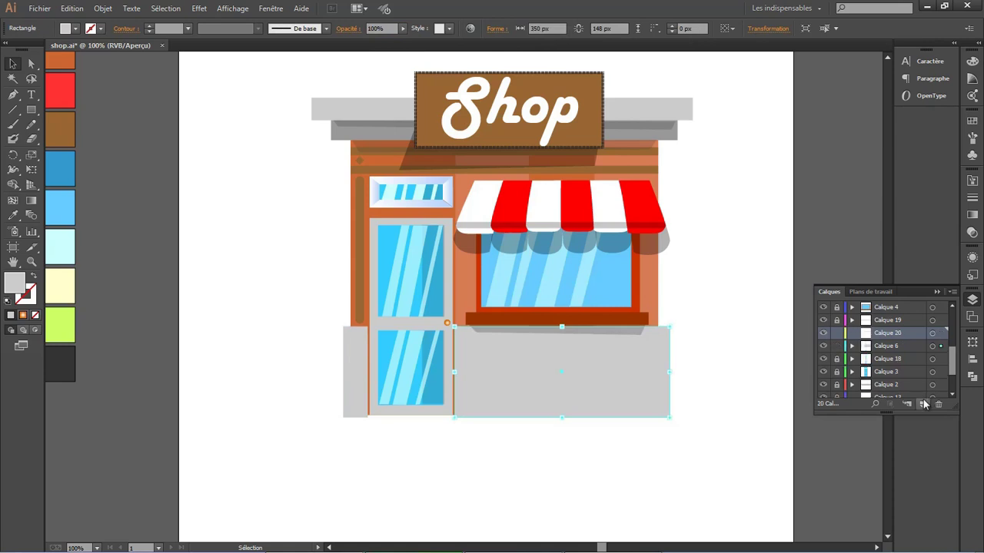
- Draw a small triangle at the wall's top-right corner and fill it dark grey #999999
key("p")
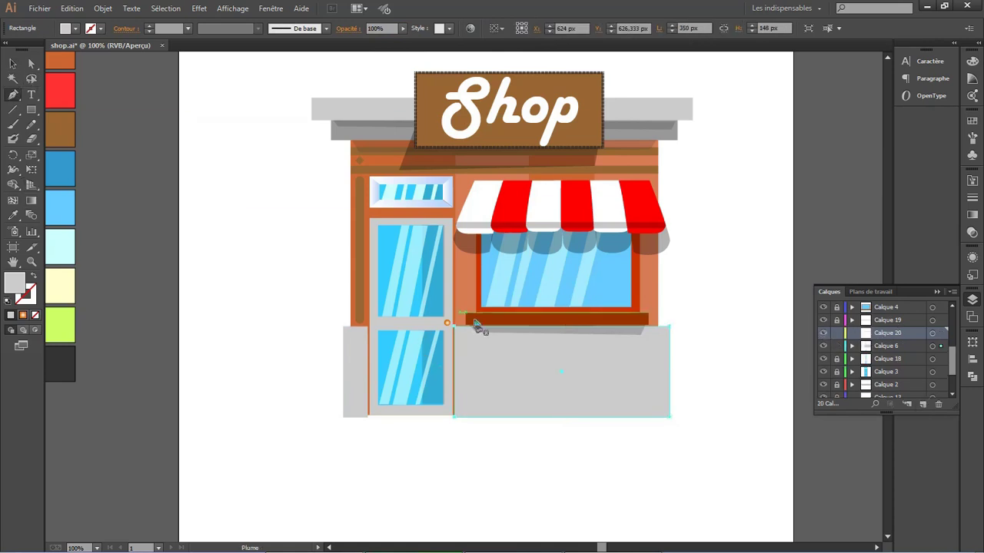
scroll(671, 326, "up", 3)
left_click(703, 273)
key("ctrl+z")
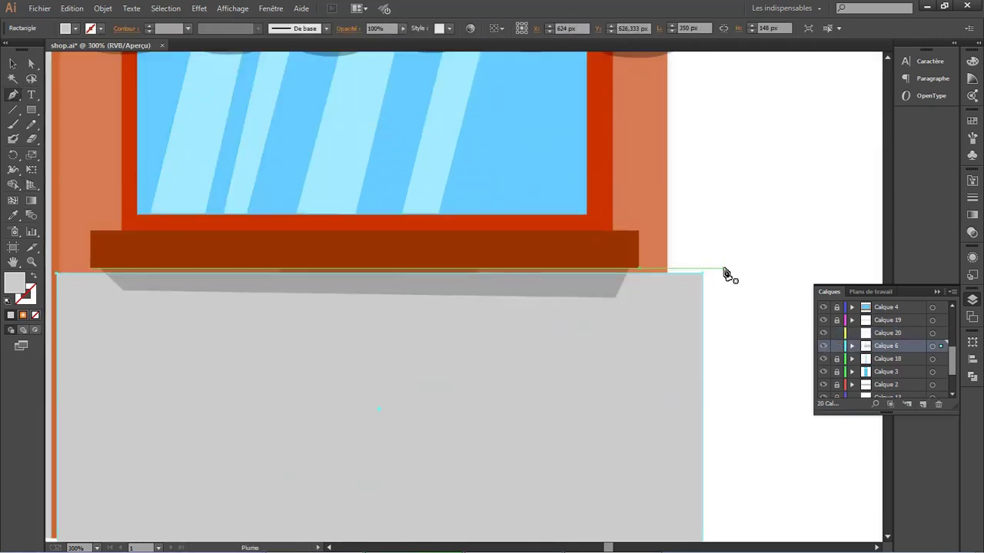
left_click(668, 243)
left_click(702, 272)
left_click(668, 274)
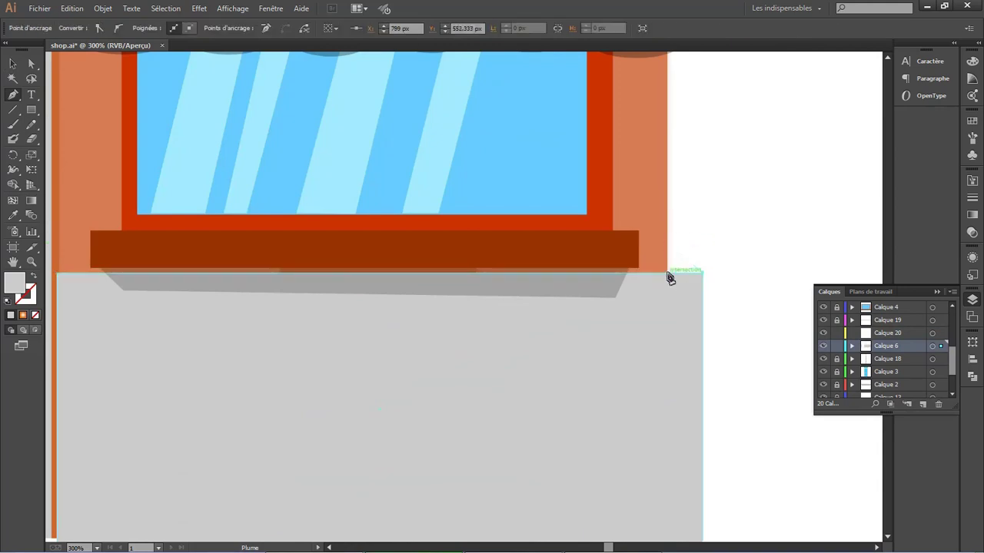
left_click(667, 243)
double_click(10, 286)
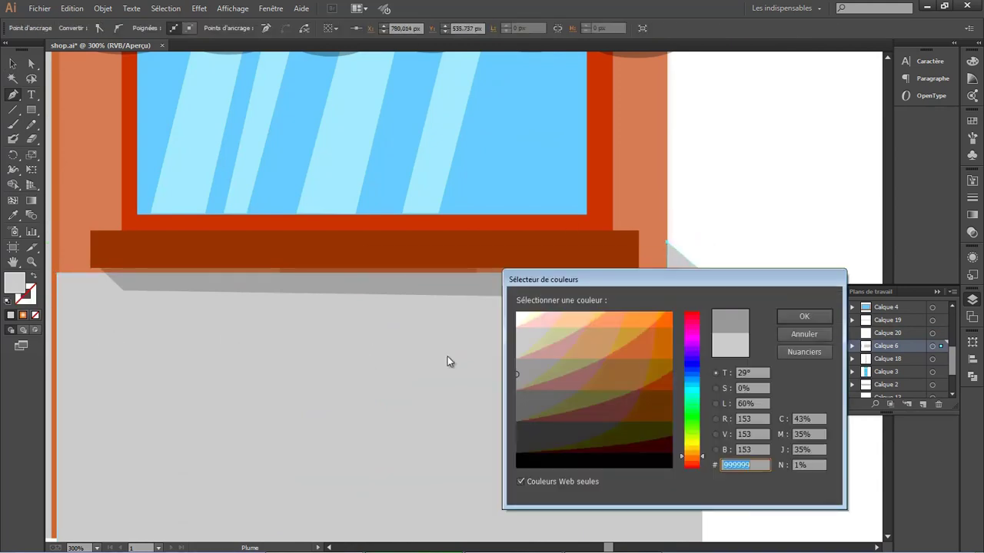
left_click(549, 411)
left_click(806, 314)
left_click_drag(767, 200, 783, 199)
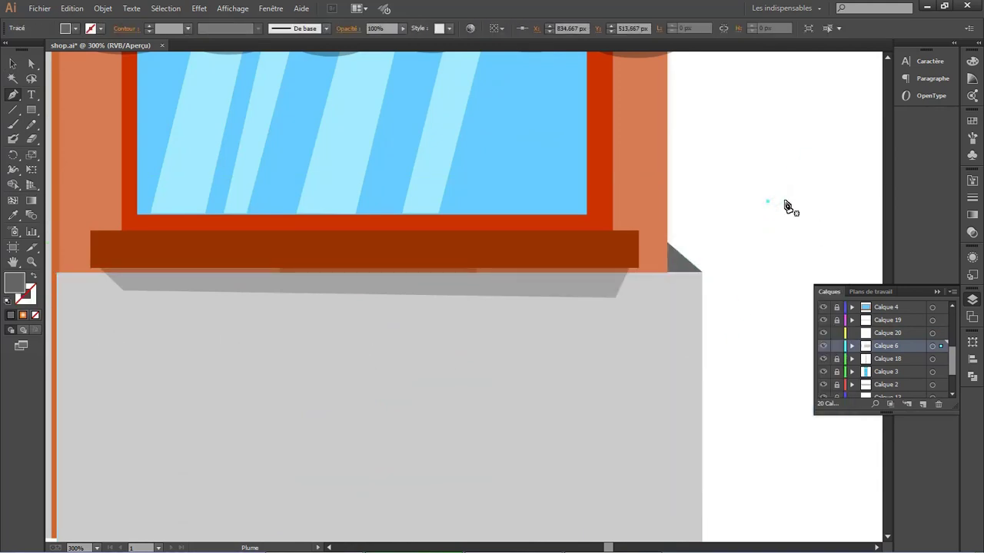
- Draw a matching small dark grey triangle at the wall's left end beside the door
scroll(253, 314, "down", 1)
scroll(88, 315, "down", 2)
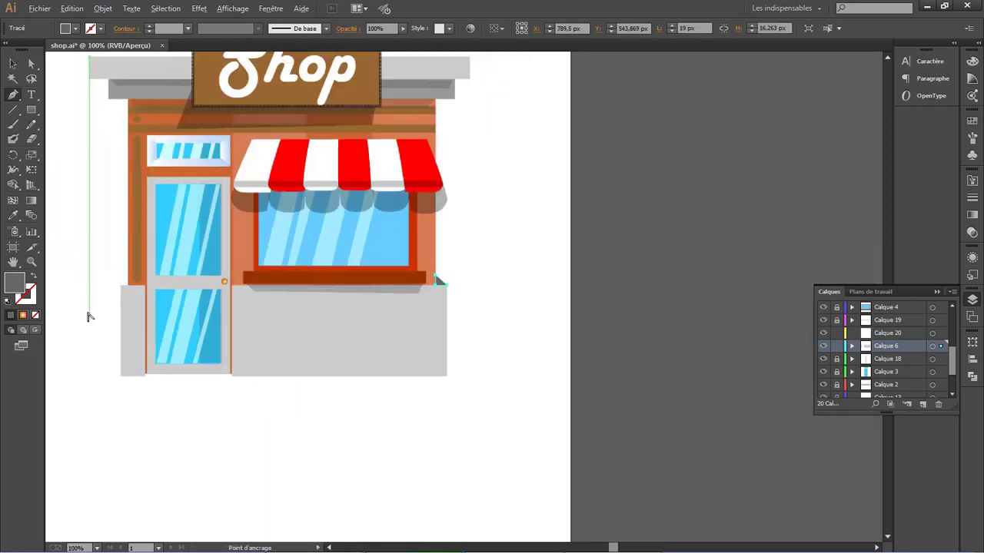
scroll(107, 323, "up", 1)
scroll(107, 322, "up", 1)
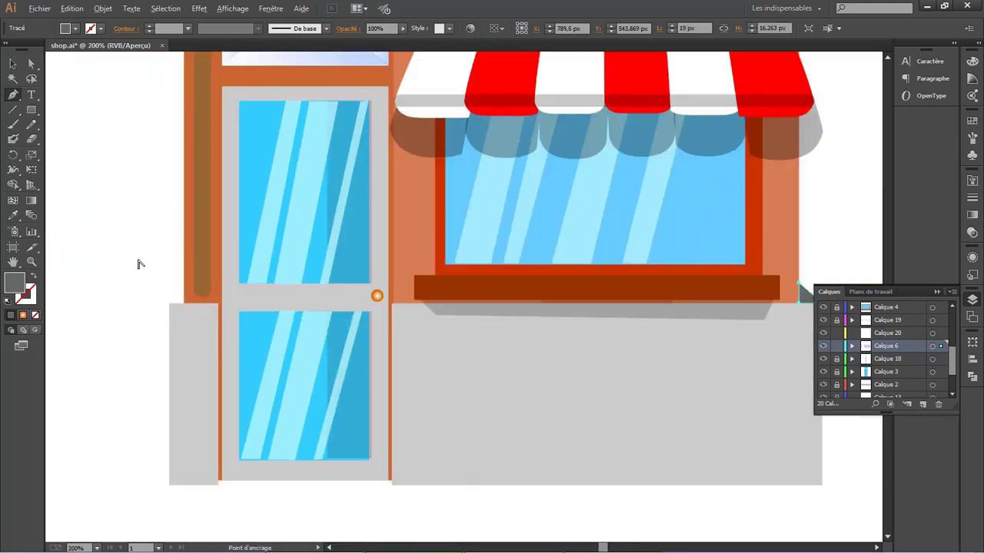
left_click(184, 286)
left_click(171, 304)
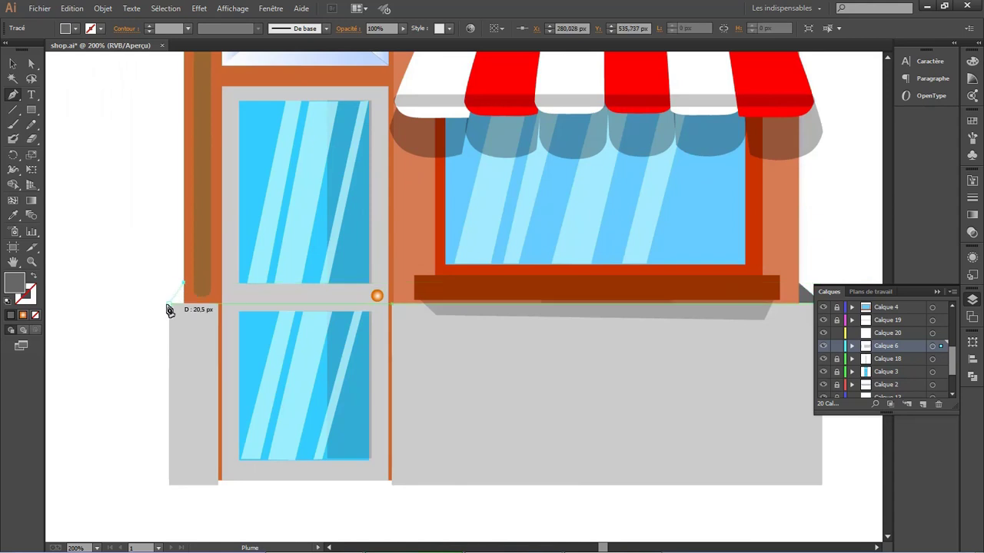
left_click(188, 286)
left_click(129, 240)
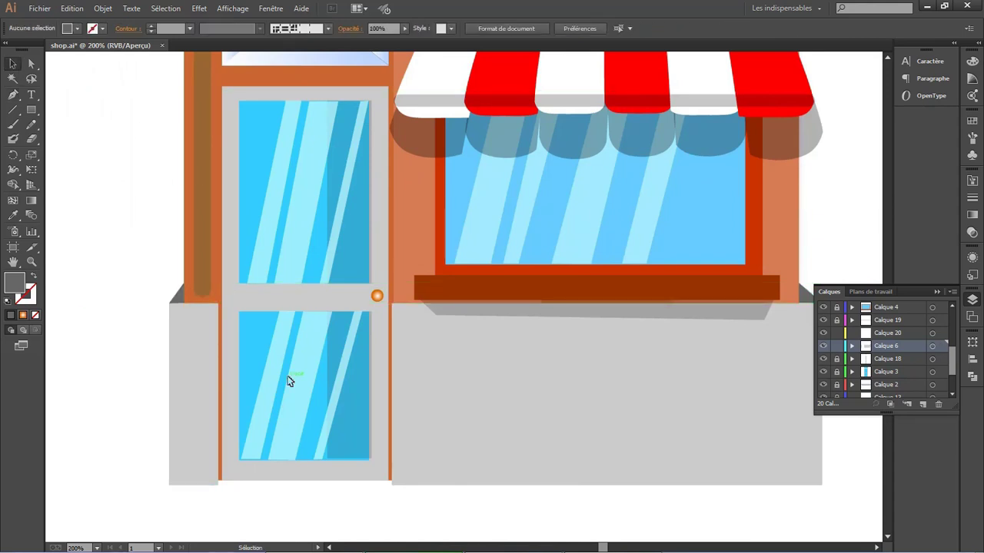
scroll(726, 377, "down", 2)
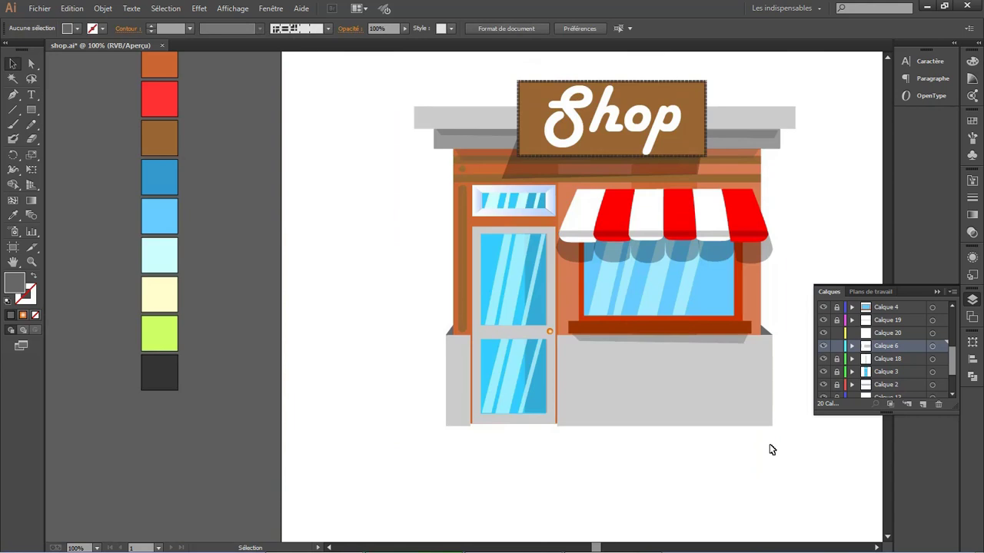
- Draw a dark grey shading triangle under the right end of the roof overhang
scroll(785, 249, "up", 1)
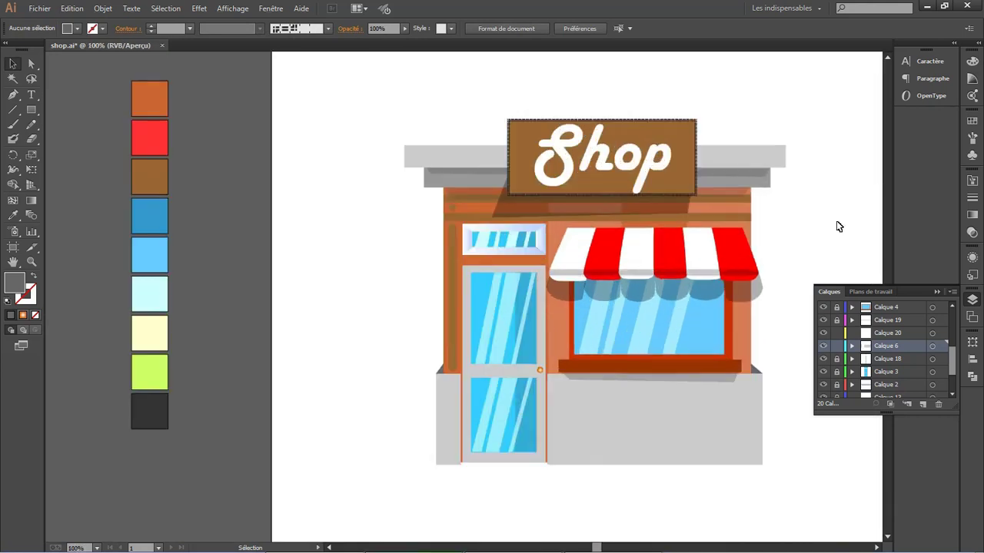
scroll(821, 184, "up", 1)
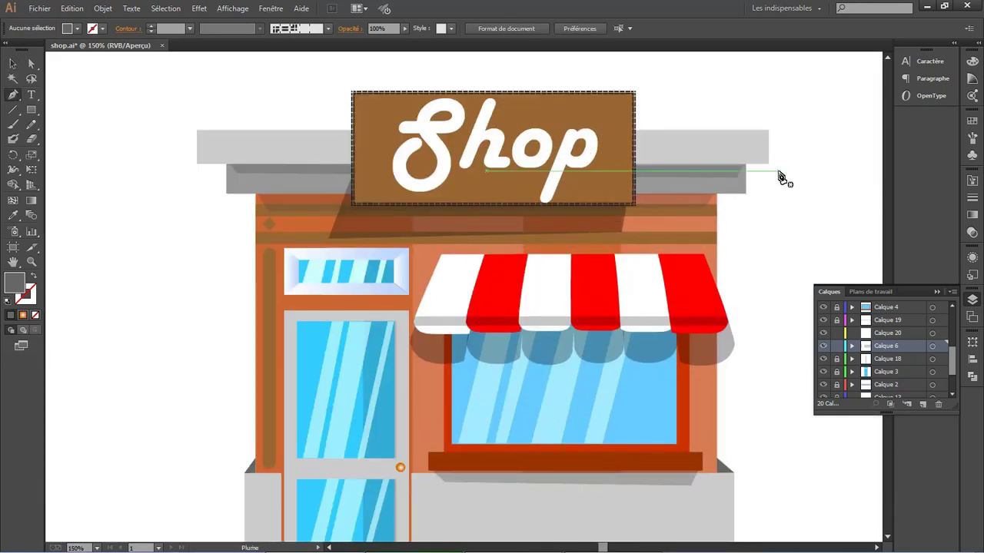
mouse_move(768, 164)
left_mouse_down()
mouse_move(748, 183)
mouse_move(778, 161)
left_mouse_up()
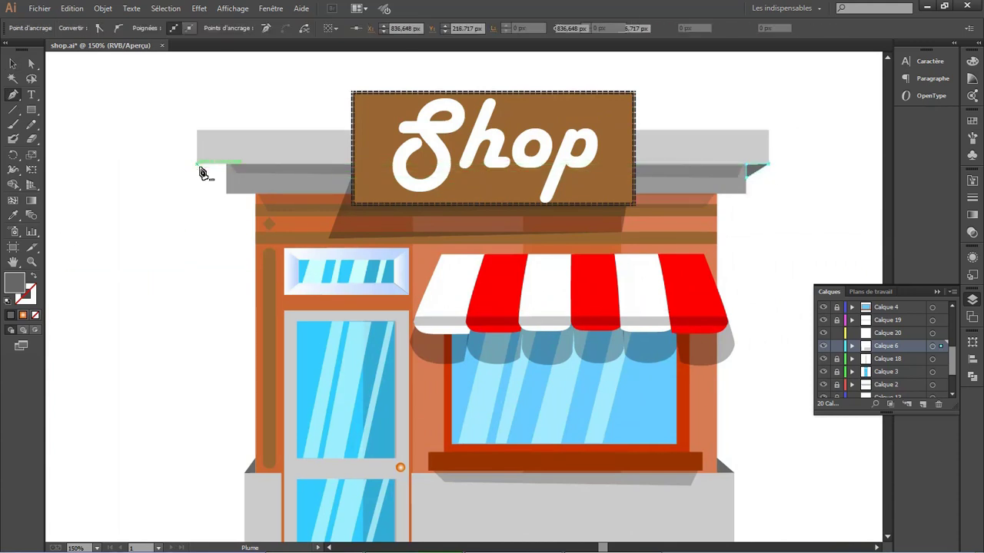
left_click_drag(198, 164, 206, 170)
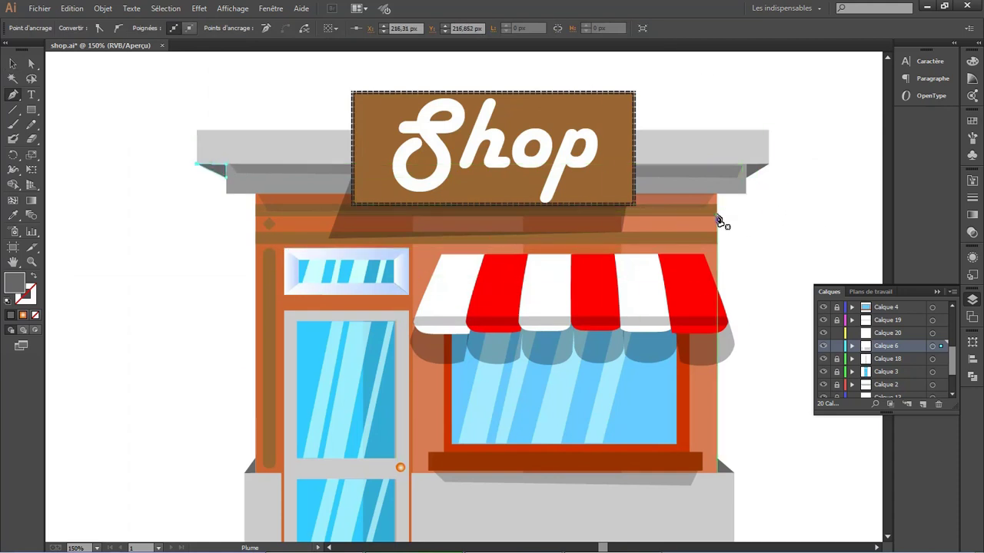
mouse_move(720, 206)
left_mouse_down()
mouse_move(755, 209)
mouse_move(731, 213)
mouse_move(742, 213)
left_mouse_up()
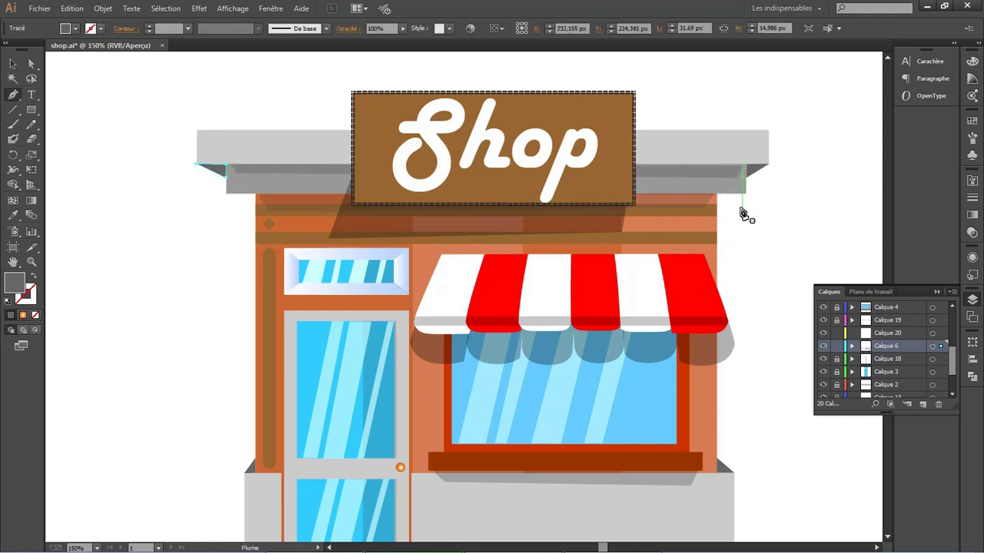
scroll(742, 213, "up", 6)
left_click_drag(738, 165, 533, 245)
left_click(501, 280)
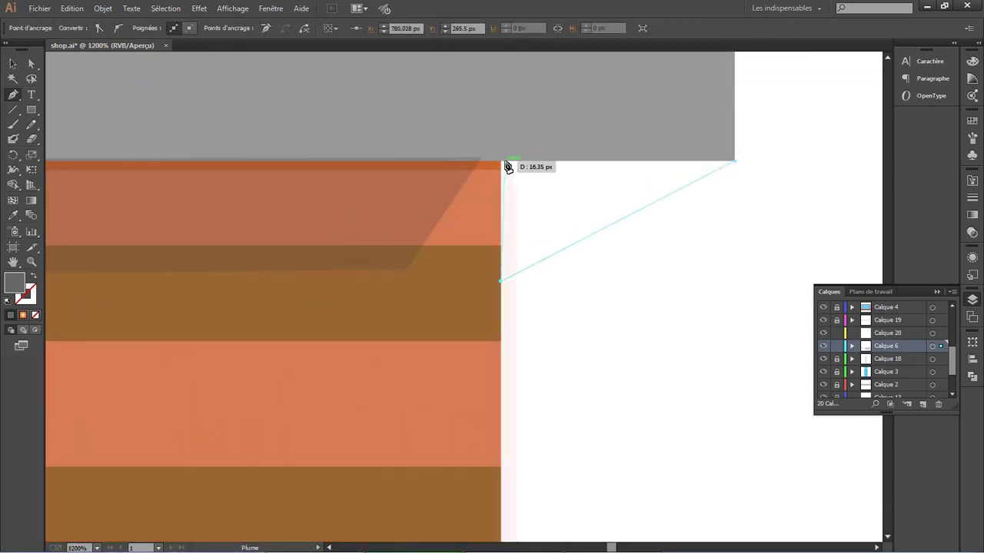
left_click(500, 161)
left_click(734, 160)
scroll(609, 231, "down", 5)
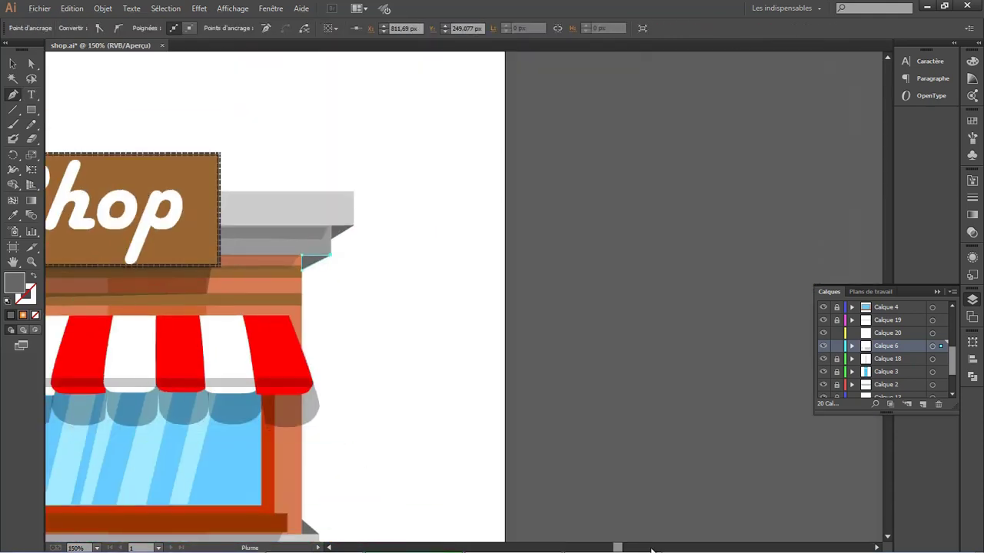
left_click(329, 547)
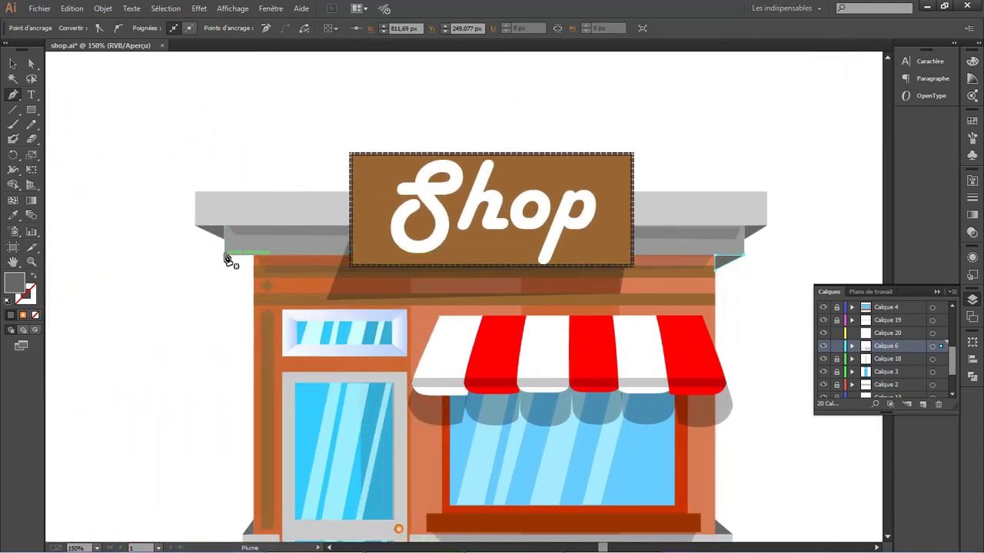
- Begin a shading triangle under the left roof end, then view the whole artboard at actual size
left_click(225, 255)
left_click(254, 268)
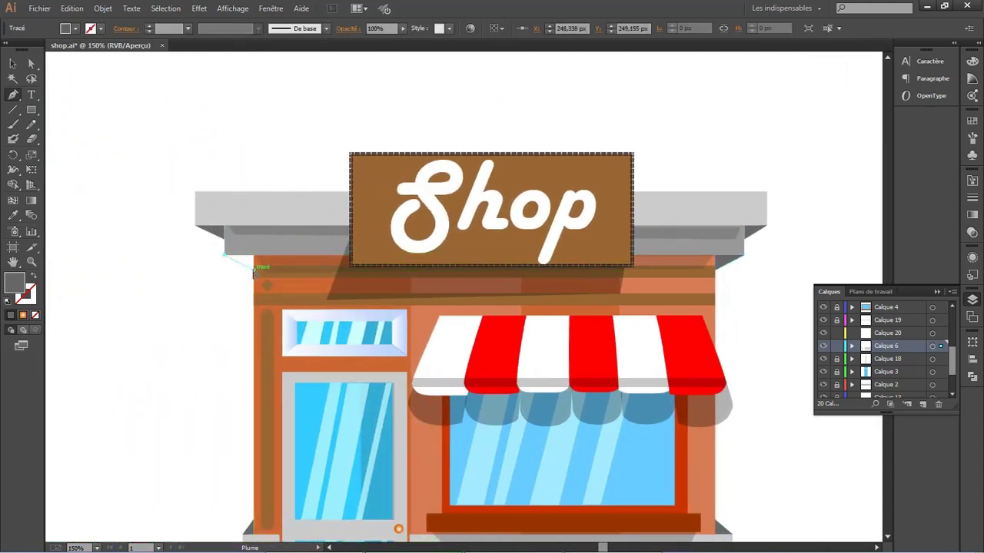
key("ctrl+0")
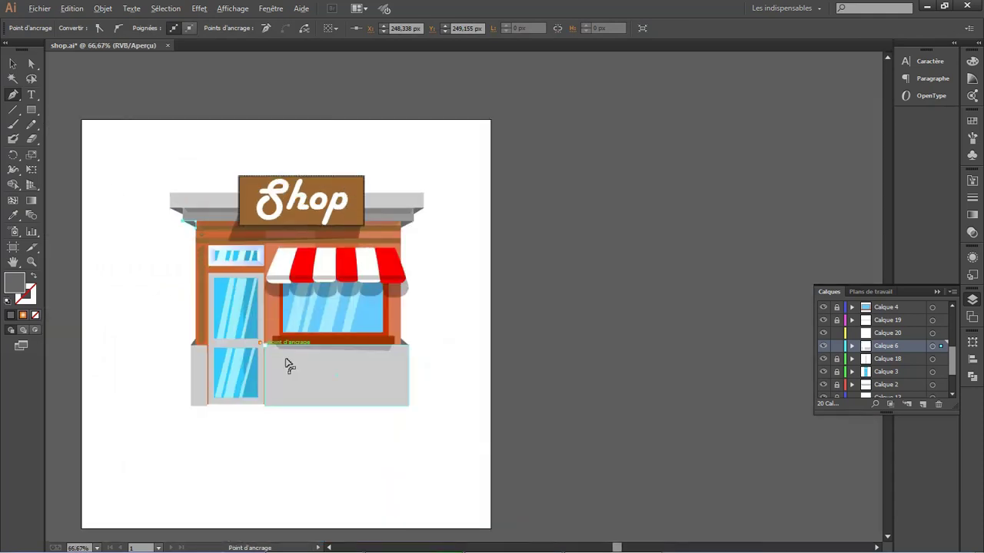
key("ctrl+1")
- Save shop.ai
left_click(39, 9)
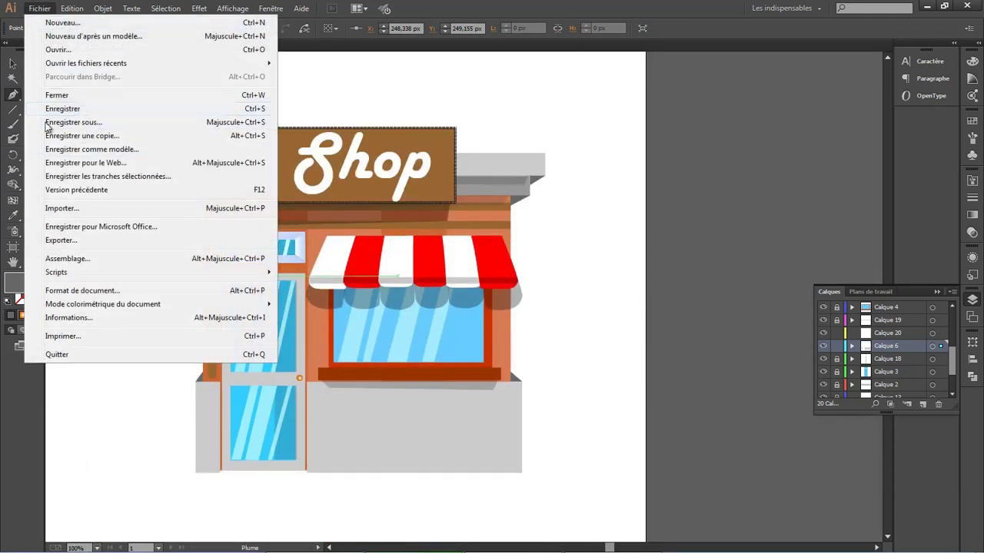
key("Escape")
scroll(543, 342, "down", 1)
scroll(549, 315, "down", 1)
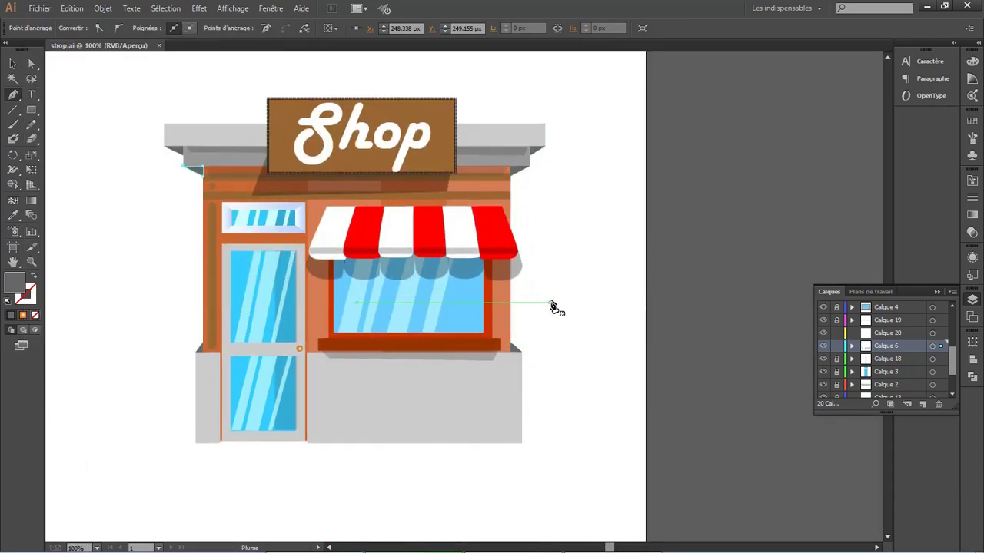
scroll(541, 255, "down", 1, "alt")
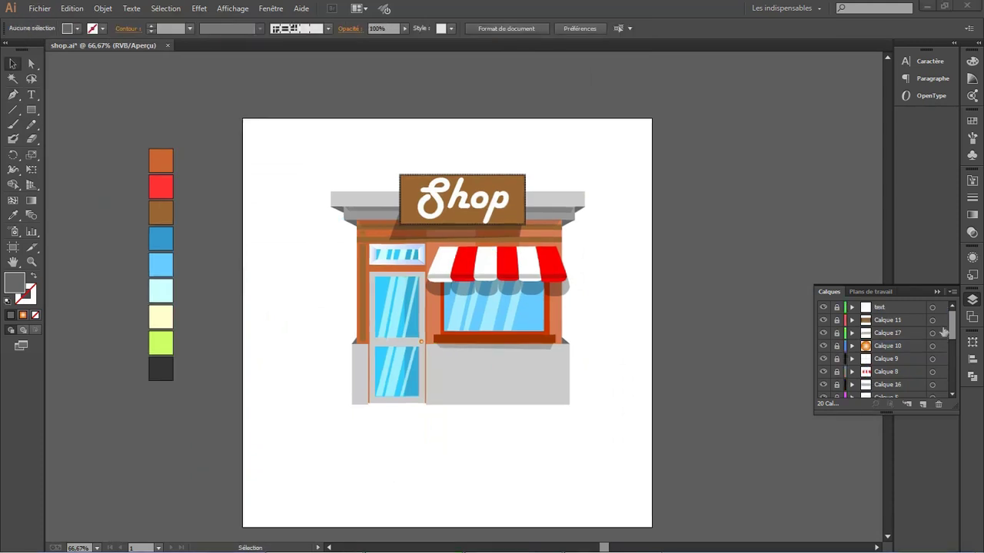
- On layer Calque 21, draw a 350x26 px dark band under the sill and copy it along the base's bottom
left_click(888, 337)
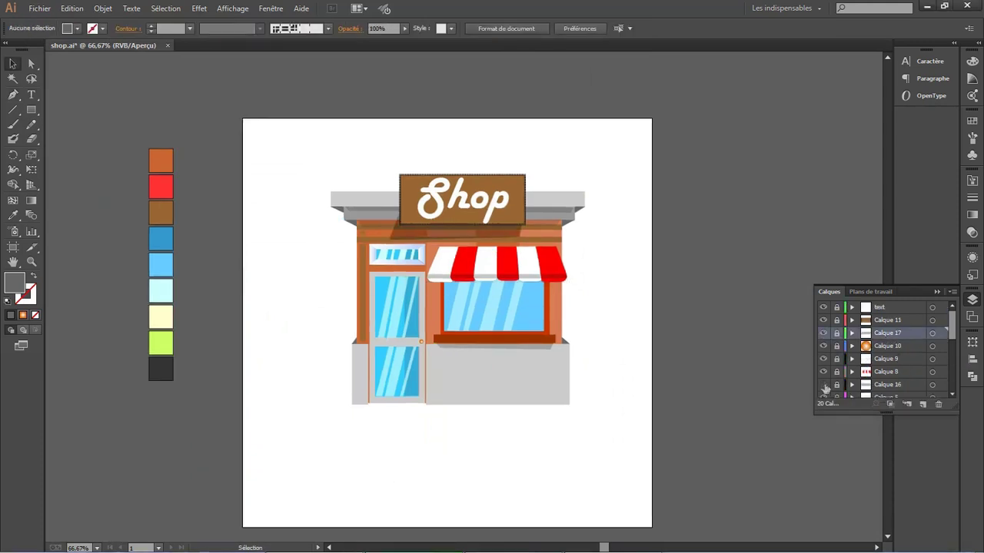
scroll(885, 371, "down", 3)
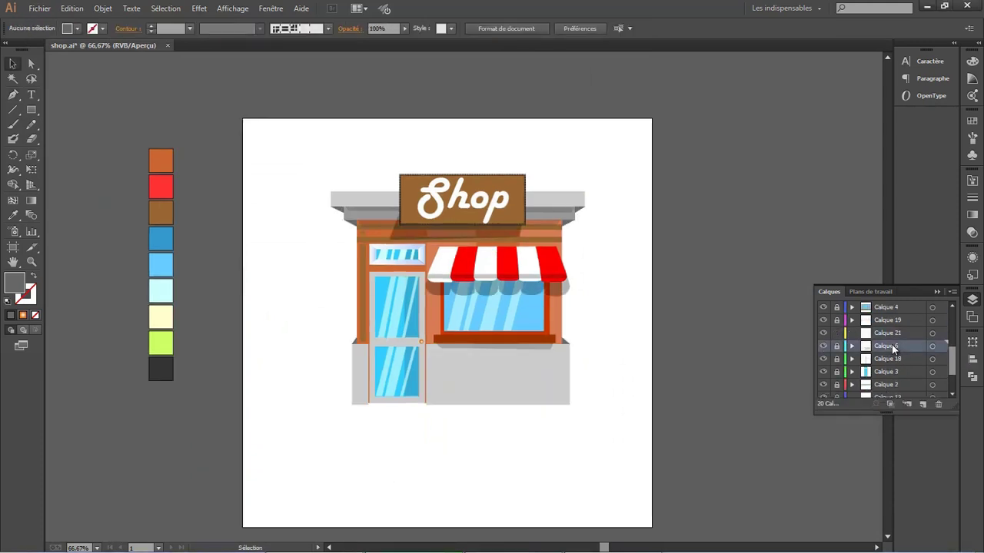
left_click(873, 336)
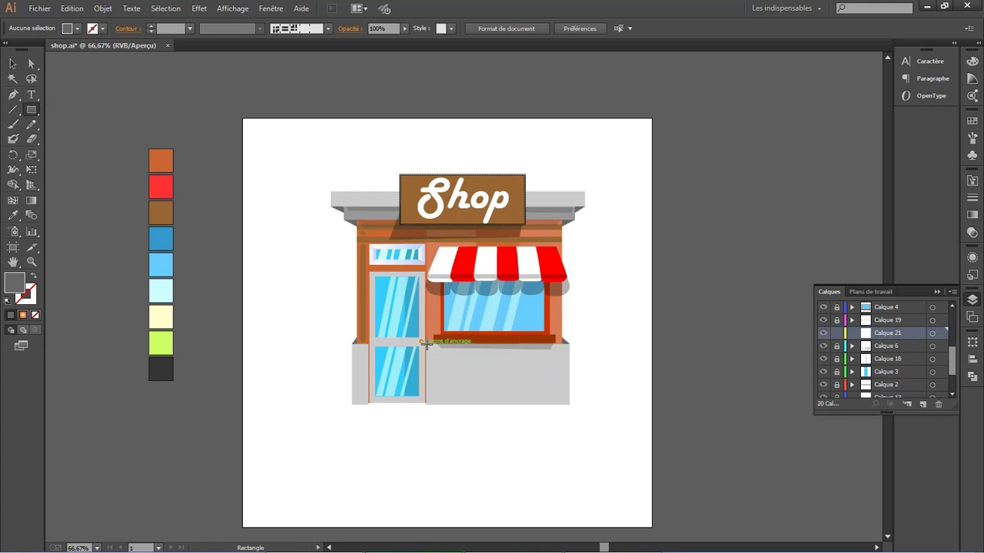
scroll(427, 343, "up", 2)
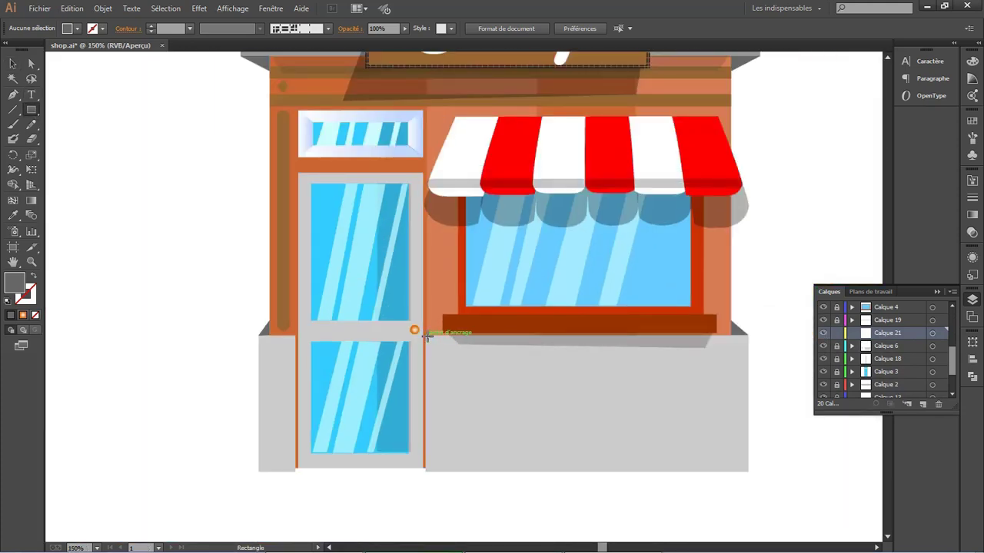
left_click_drag(426, 335, 747, 359)
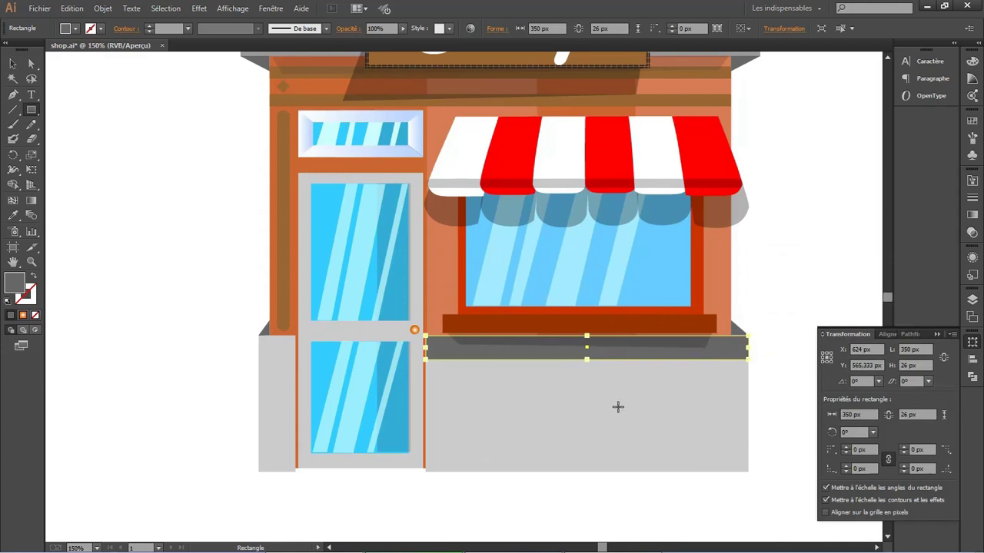
key("ctrl+z")
key("v")
left_click_drag(431, 303, 555, 467)
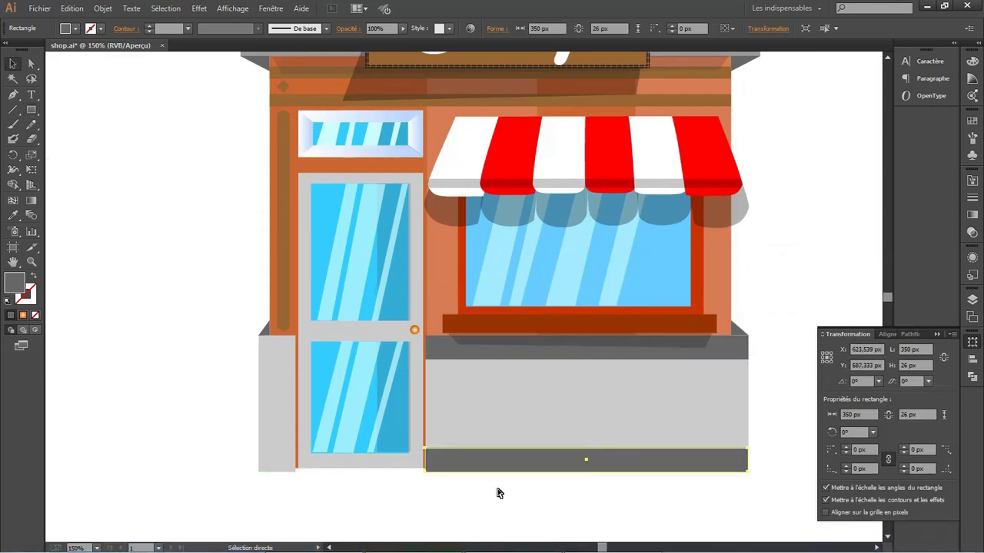
- Fit copies of the dark band, about 40 px wide, at the bottom and top of the narrow wall left of the door
left_click_drag(457, 460, 290, 348)
left_click(252, 393)
left_click(285, 358)
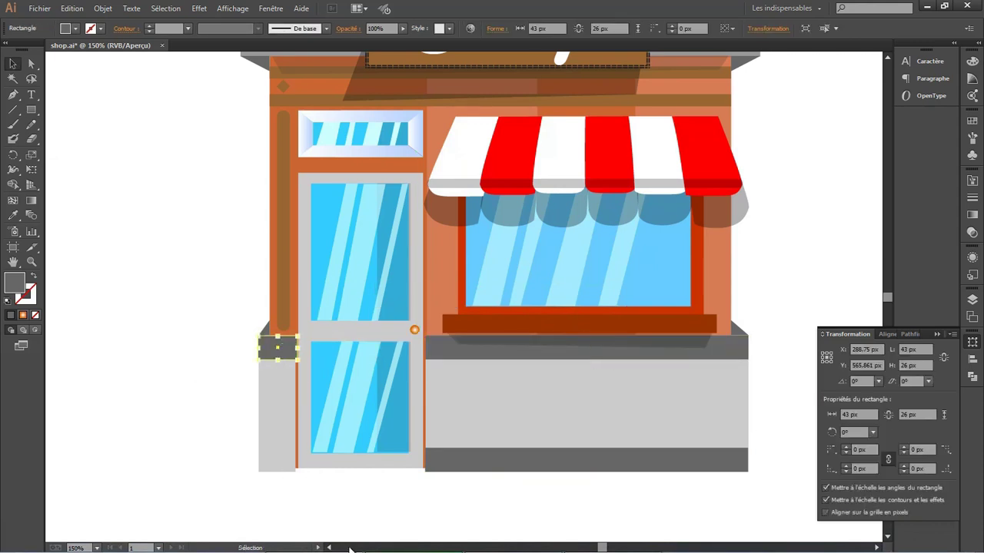
mouse_move(277, 346)
left_mouse_down()
mouse_move(463, 297)
mouse_move(270, 464)
left_mouse_up()
scroll(284, 461, "up", 4)
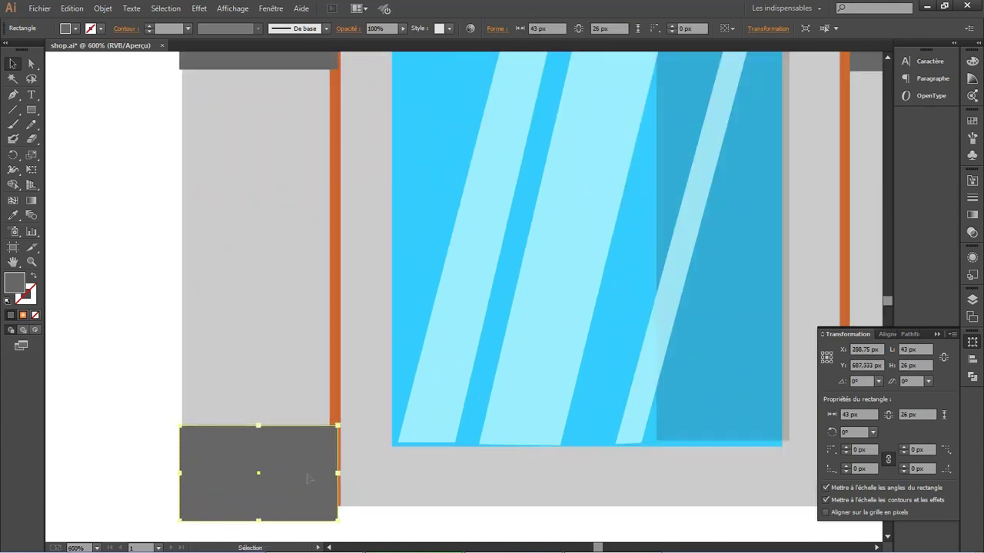
left_click_drag(337, 472, 331, 473)
mouse_move(256, 469)
left_mouse_down()
mouse_move(246, 446)
mouse_move(290, 463)
left_mouse_up()
scroll(286, 305, "down", 4)
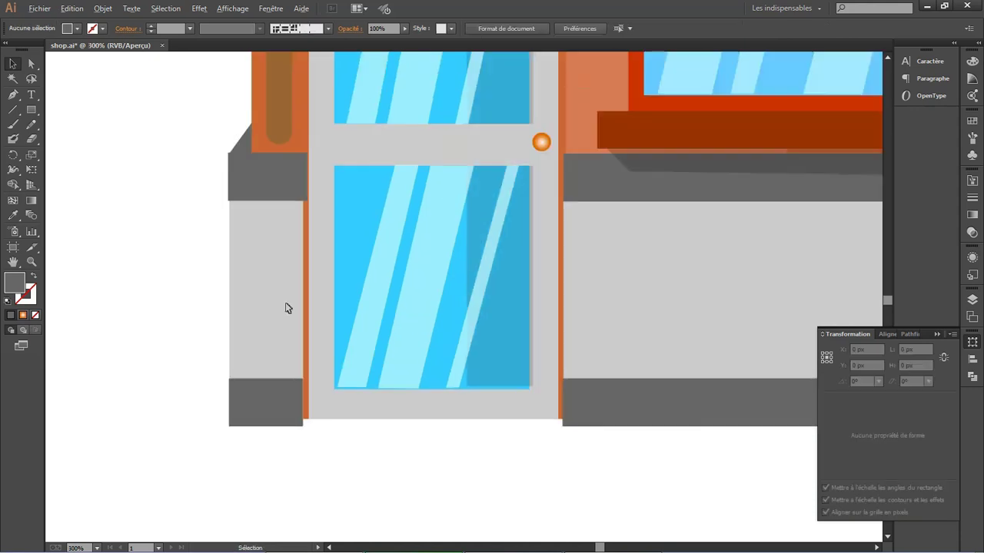
scroll(336, 236, "up", 5)
left_click_drag(284, 217, 286, 223)
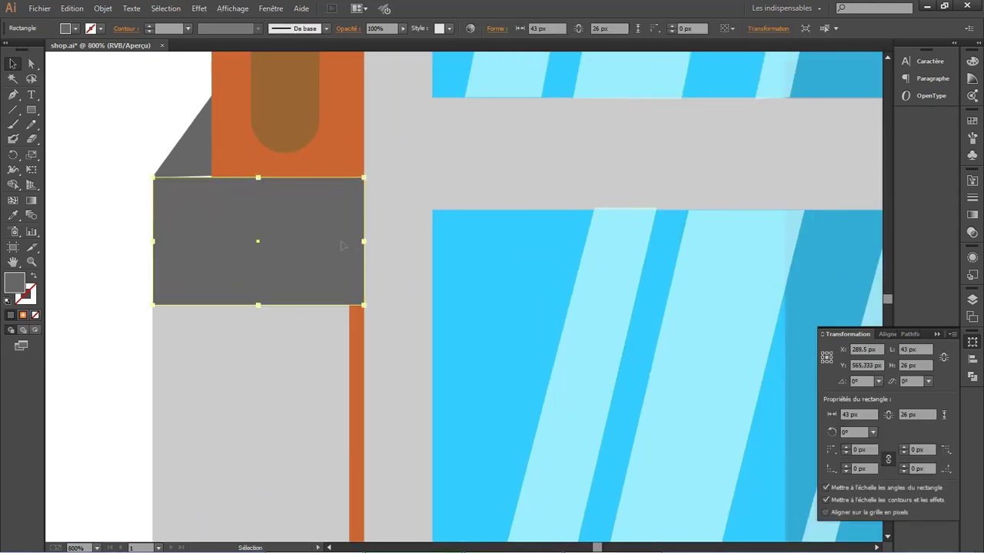
left_click_drag(362, 241, 350, 242)
key("ctrl+0")
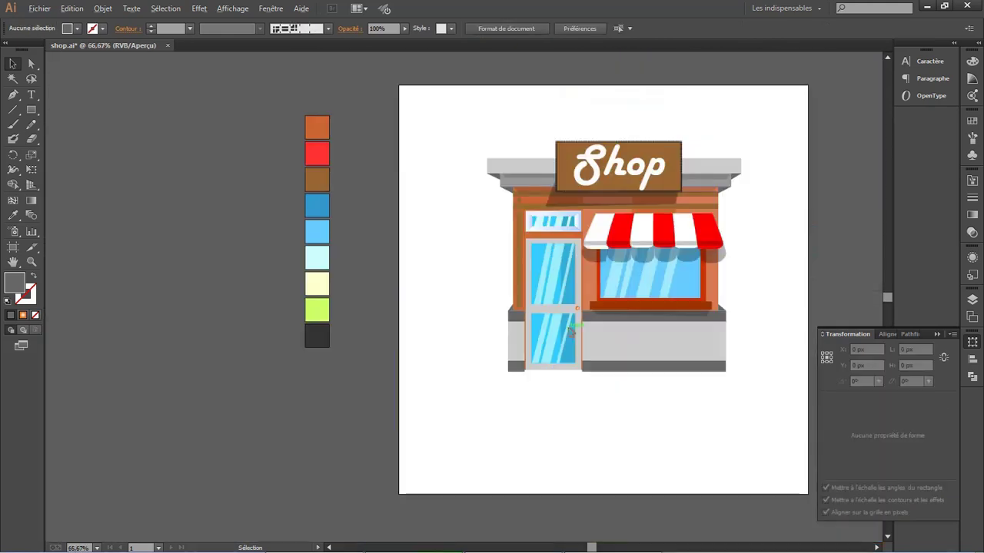
- Save the shop document and zoom to 100%
left_click(39, 9)
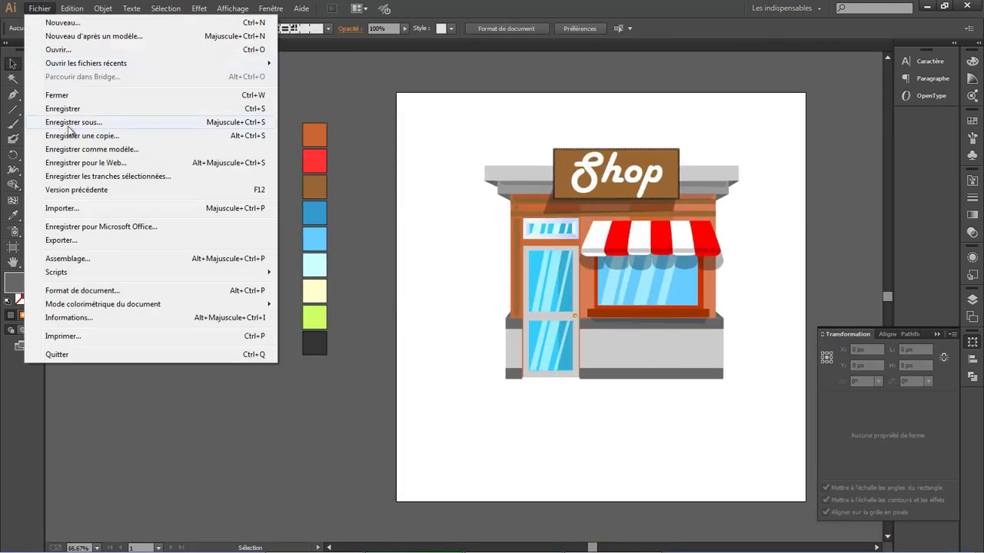
left_click(46, 103)
key("ctrl+1")
- On Calque 21, draw a 307×60 px black-outlined rectangle right of the door and a 30 px circle
key("F7")
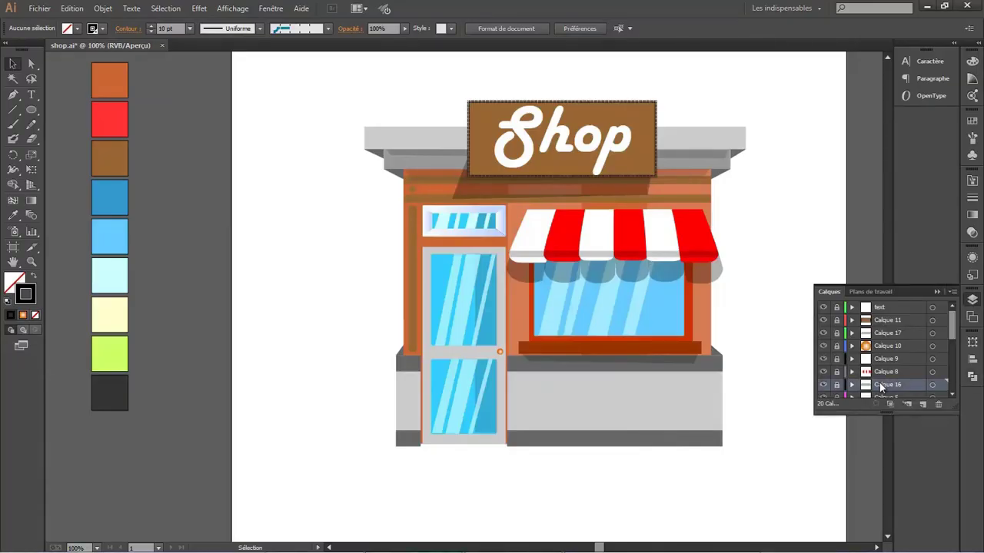
left_click_drag(953, 331, 955, 354)
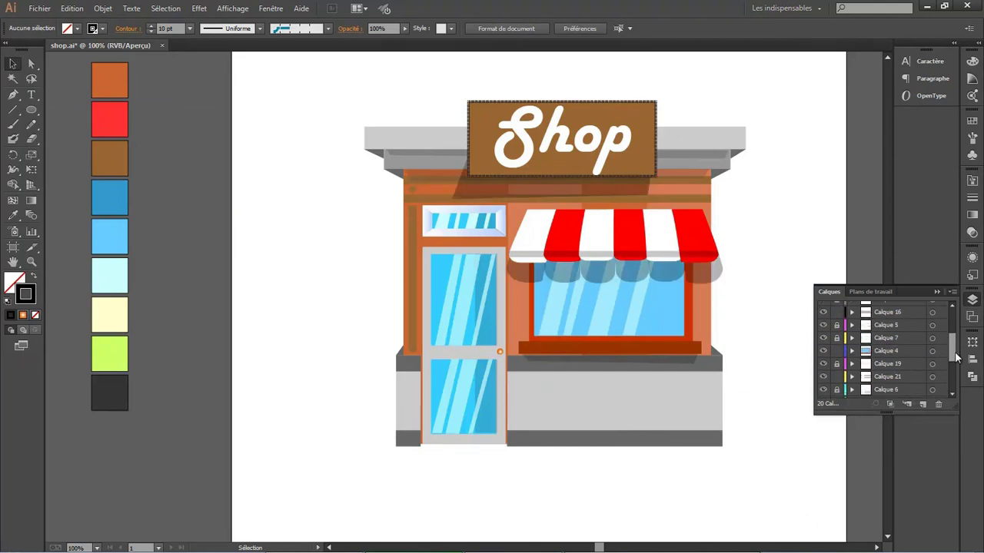
left_click(823, 376)
left_click(823, 377)
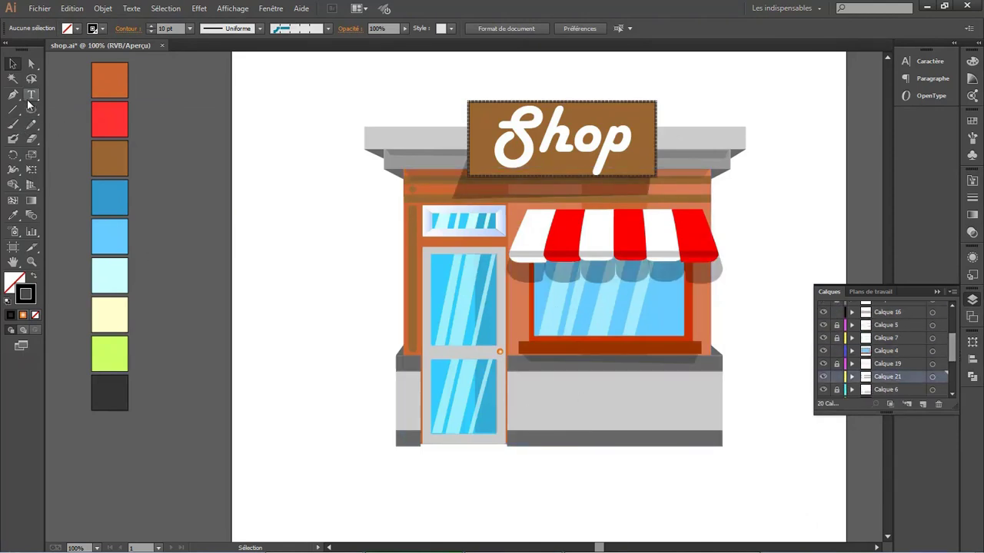
left_click_drag(31, 109, 96, 105)
left_click_drag(520, 382, 711, 419)
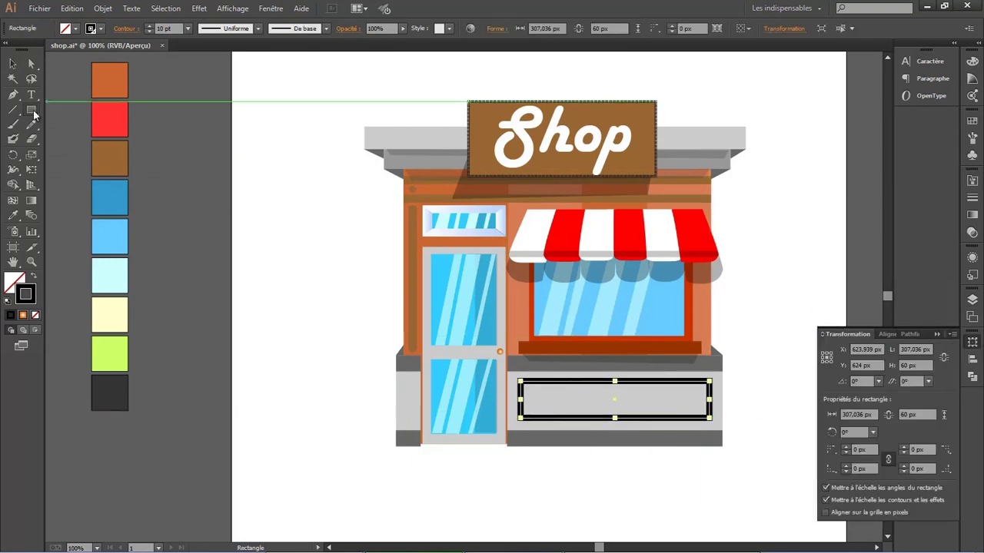
left_click_drag(31, 108, 108, 136)
left_click(601, 388)
key("Return")
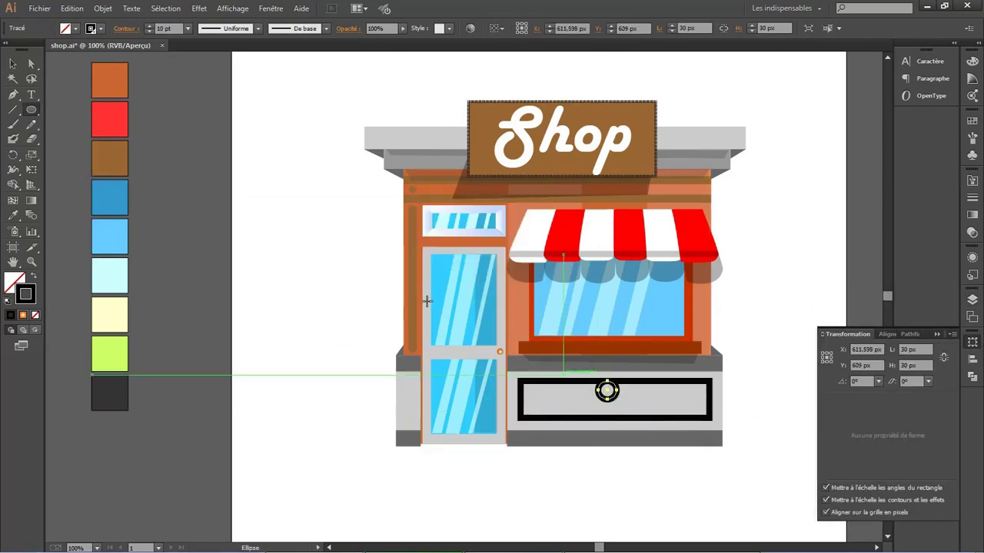
- Place copies of the 30 px circle on all four corners of the rectangle
key("v")
left_click_drag(607, 392, 521, 382)
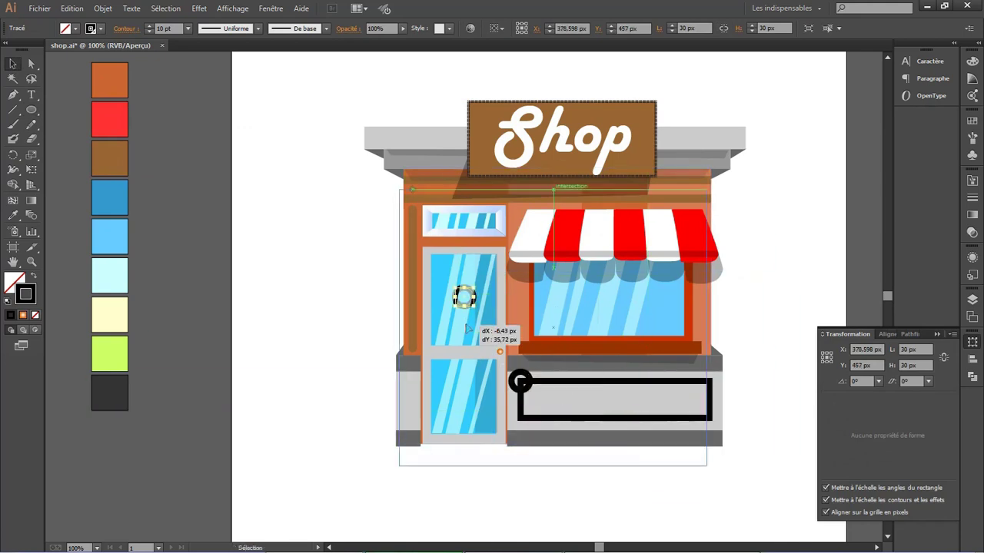
mouse_move(464, 298)
left_mouse_down()
mouse_move(522, 386)
mouse_move(519, 418)
left_mouse_up()
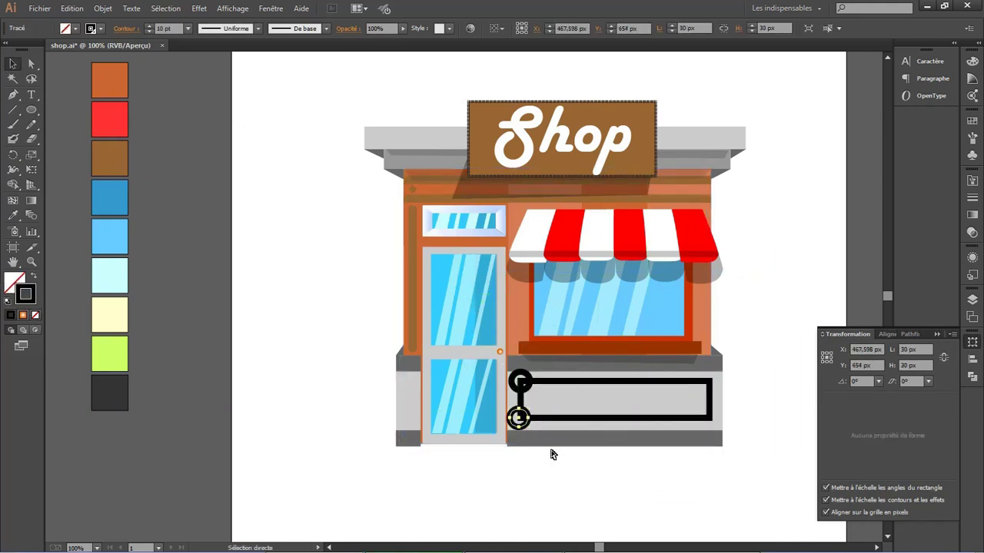
mouse_move(464, 299)
left_mouse_down()
mouse_move(714, 390)
mouse_move(708, 381)
left_mouse_up()
left_click_drag(464, 298, 719, 427)
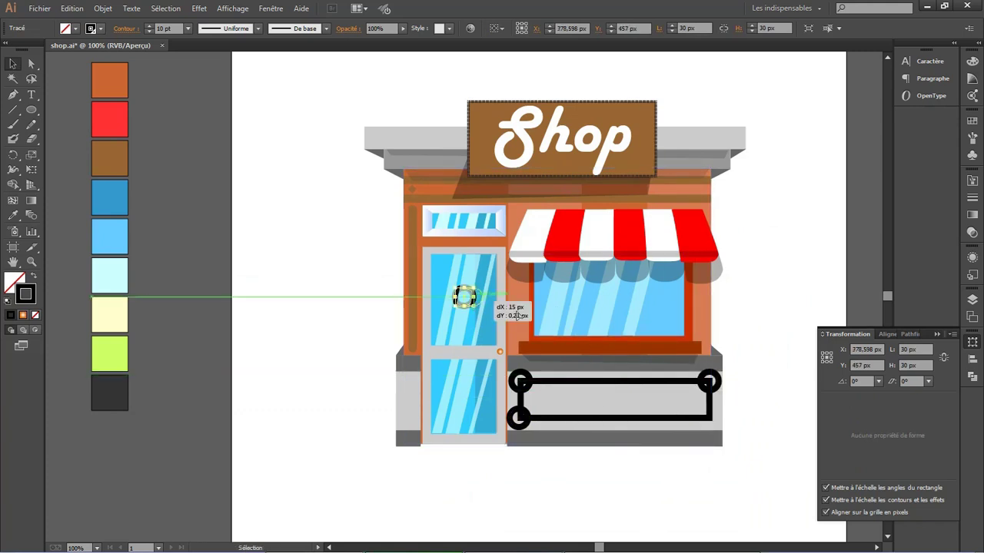
left_click_drag(719, 426, 718, 427)
left_click(426, 401)
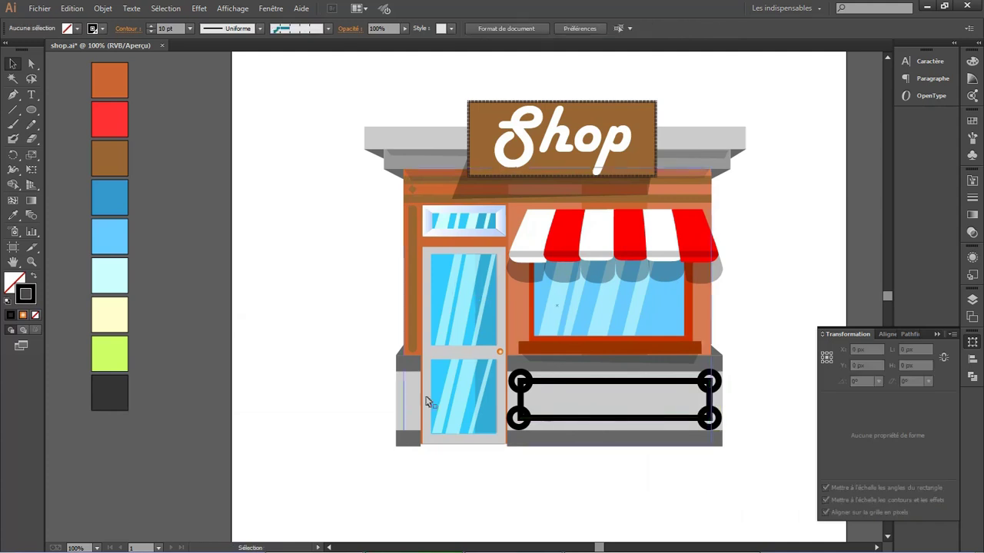
- Center the lower-left, upper-left and bottom-right circles precisely on their corners
scroll(510, 407, "up", 2)
scroll(509, 406, "up", 3)
left_click_drag(450, 483, 462, 479)
left_click_drag(428, 193, 430, 194)
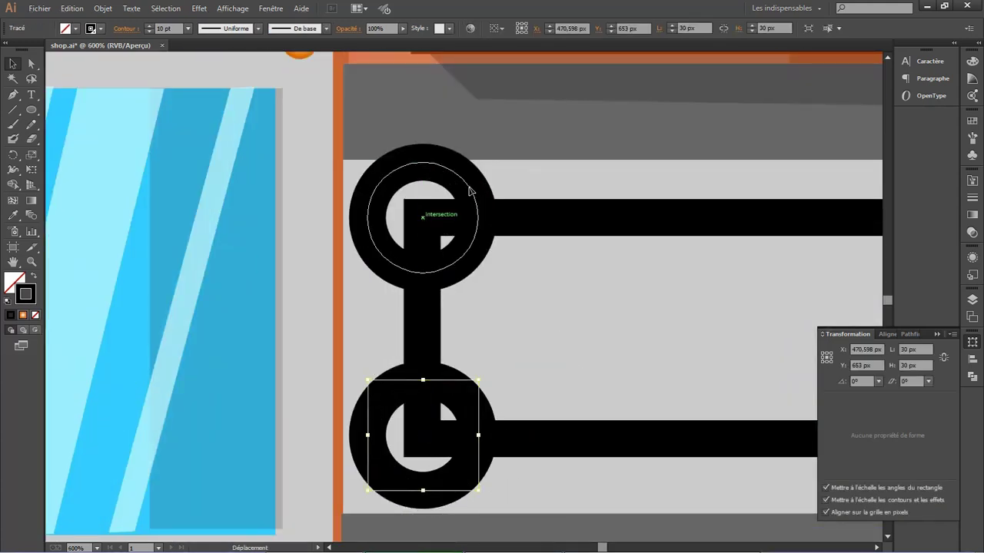
scroll(636, 301, "down", 2)
left_click_drag(600, 547, 610, 548)
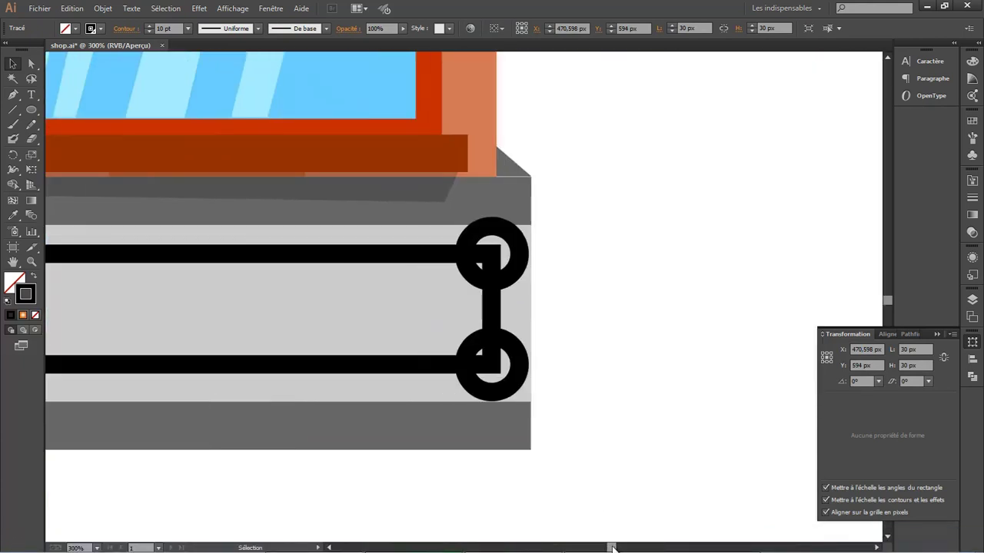
left_click_drag(649, 265, 661, 368)
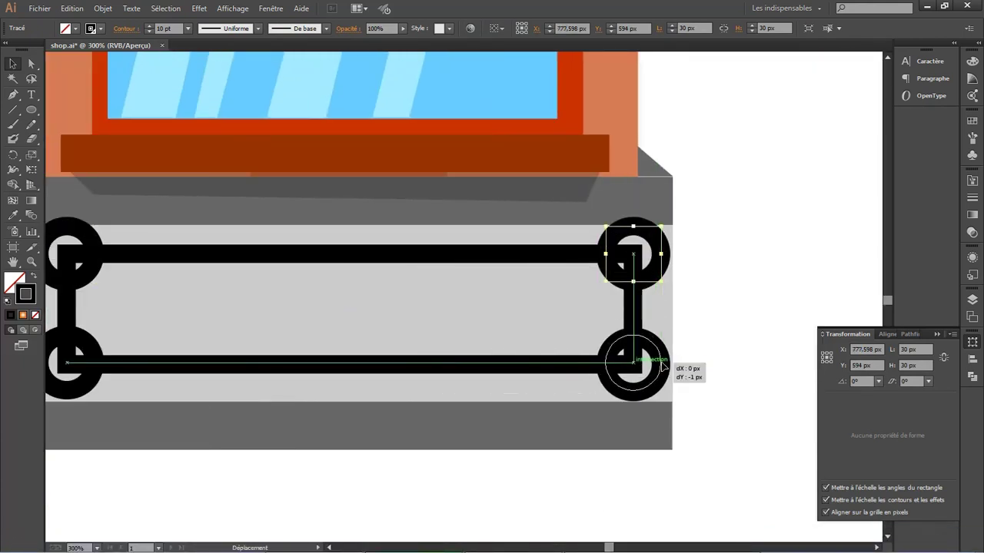
left_click_drag(661, 368, 661, 366)
scroll(620, 450, "down", 1)
key("ctrl+minus")
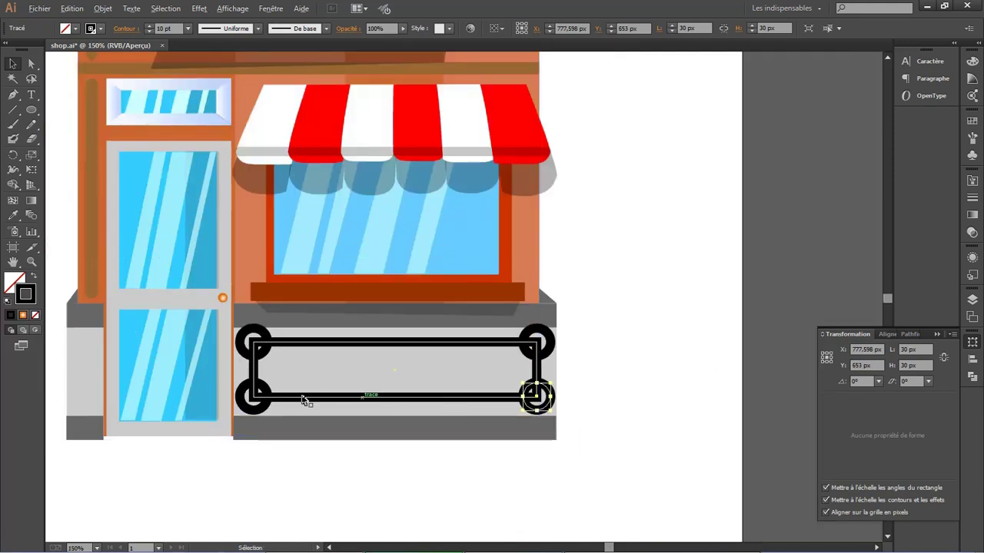
- Select the four circles together with the rectangle
left_click(236, 328, "shift")
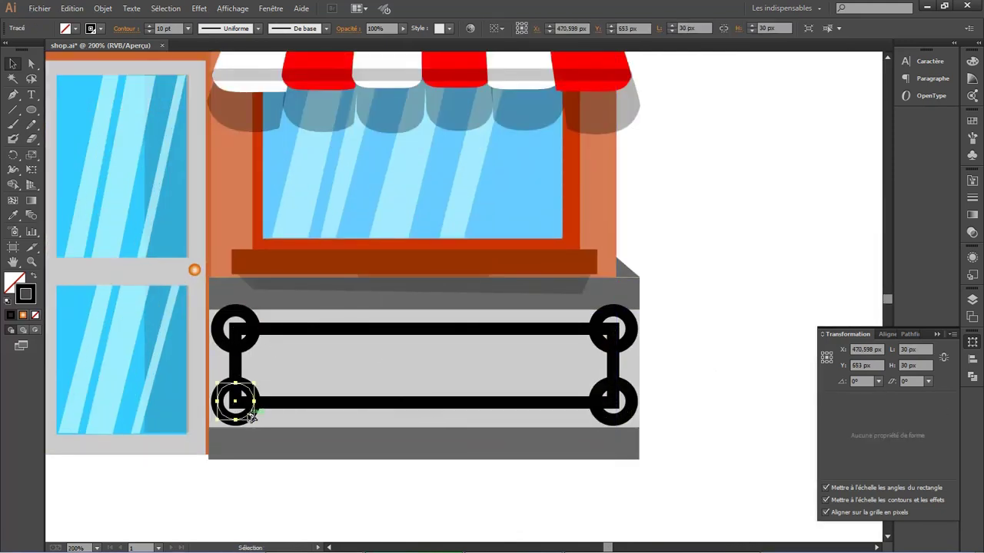
left_click(236, 400, "shift")
left_click(615, 329, "shift")
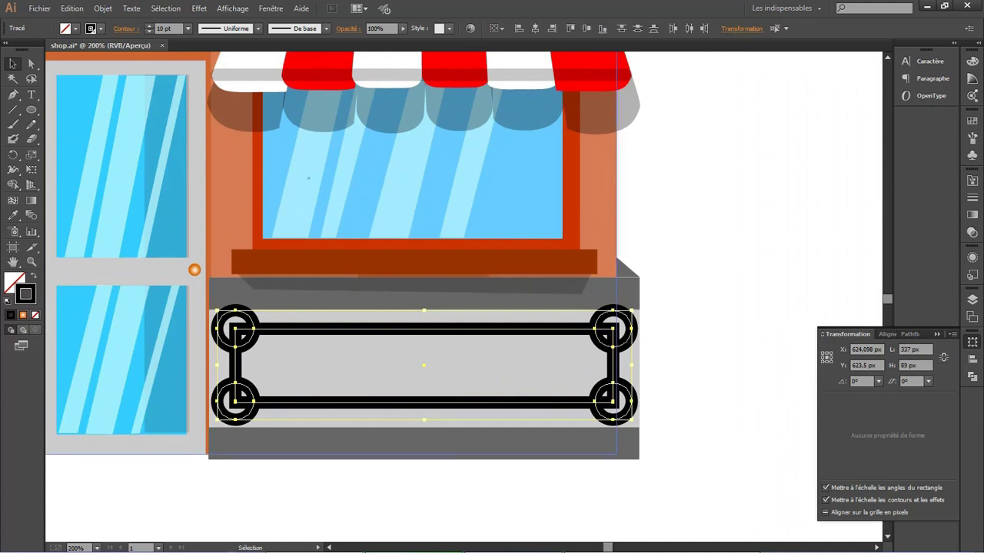
left_click(888, 334)
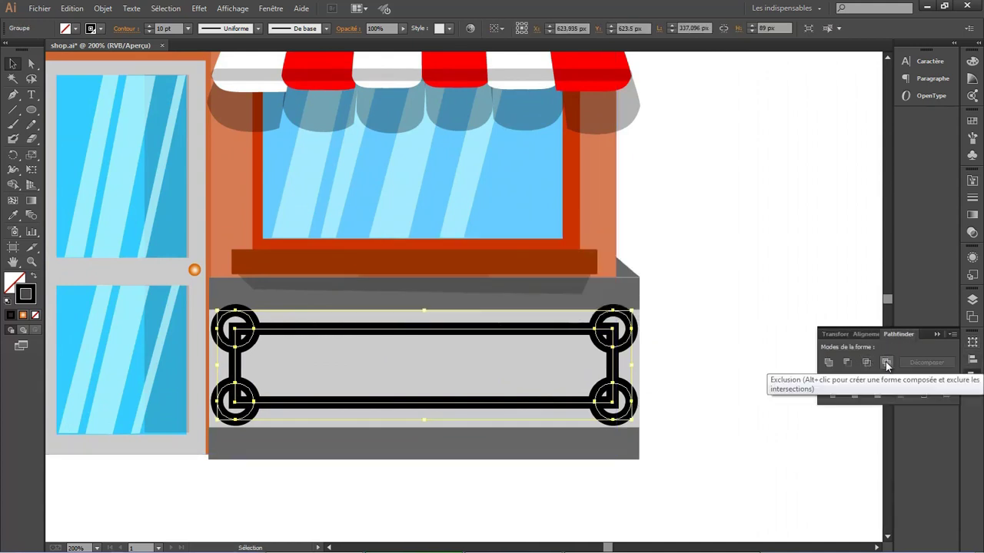
- Cut the four corner circles out of the sign rectangle, leaving notched corners
left_click(848, 363)
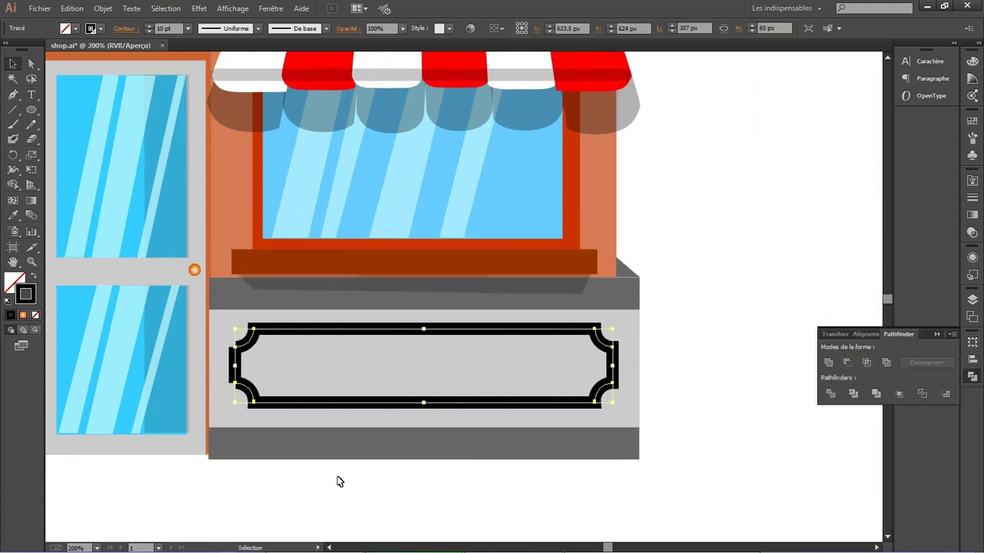
left_click(323, 502)
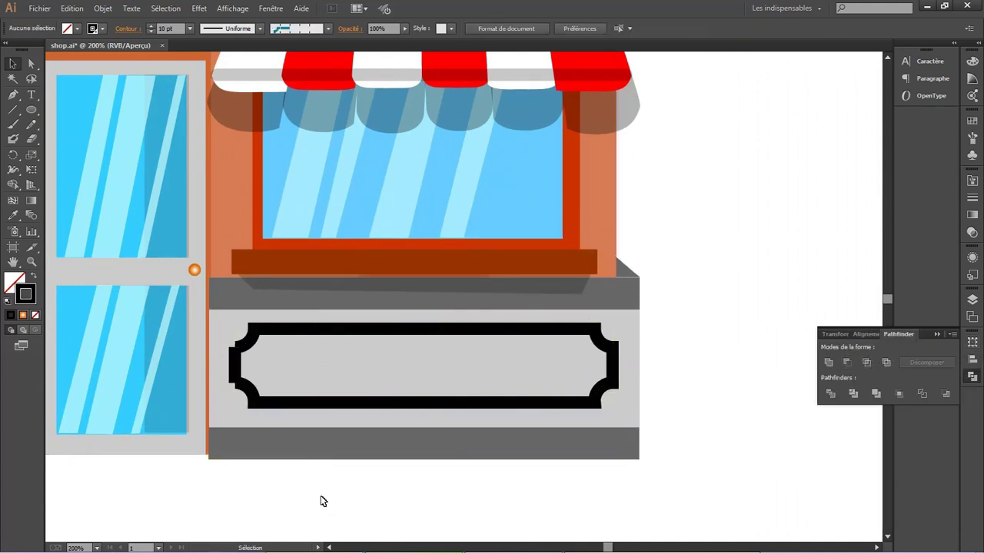
left_click(223, 366)
left_click(464, 463)
scroll(501, 386, "down", 2, "alt")
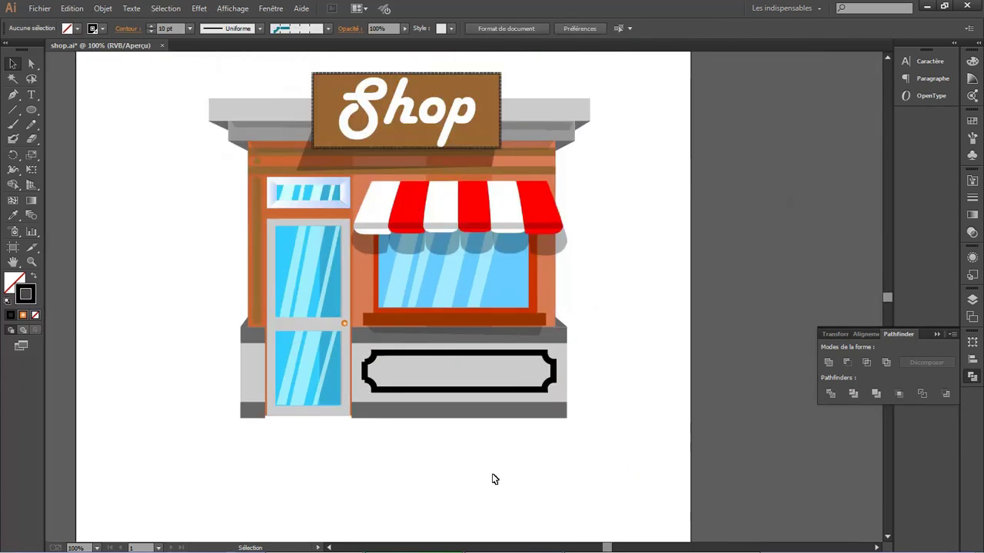
- Check the sign frame's stroke colour, then select the nameplate frame below the window
left_click(477, 390)
double_click(26, 295)
left_click(800, 333)
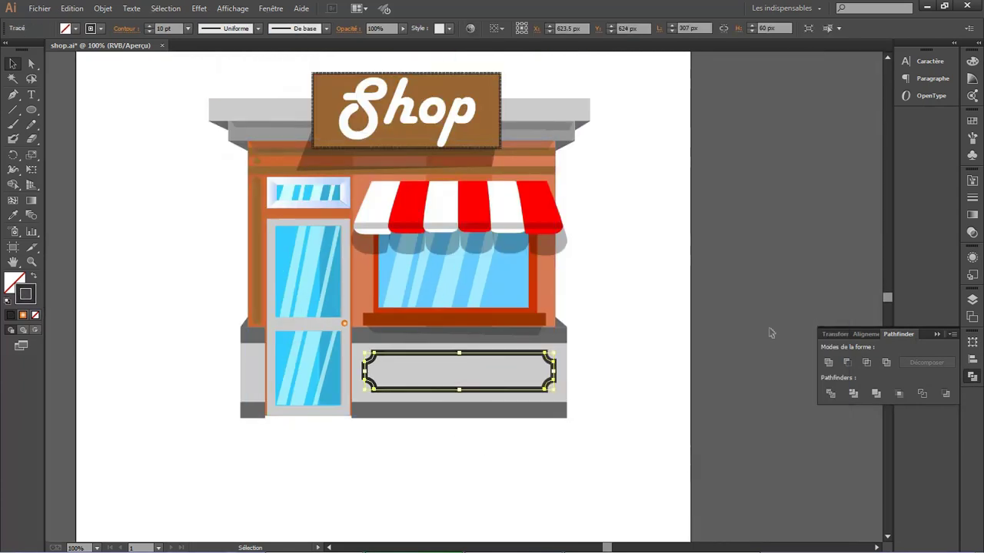
left_click(452, 378)
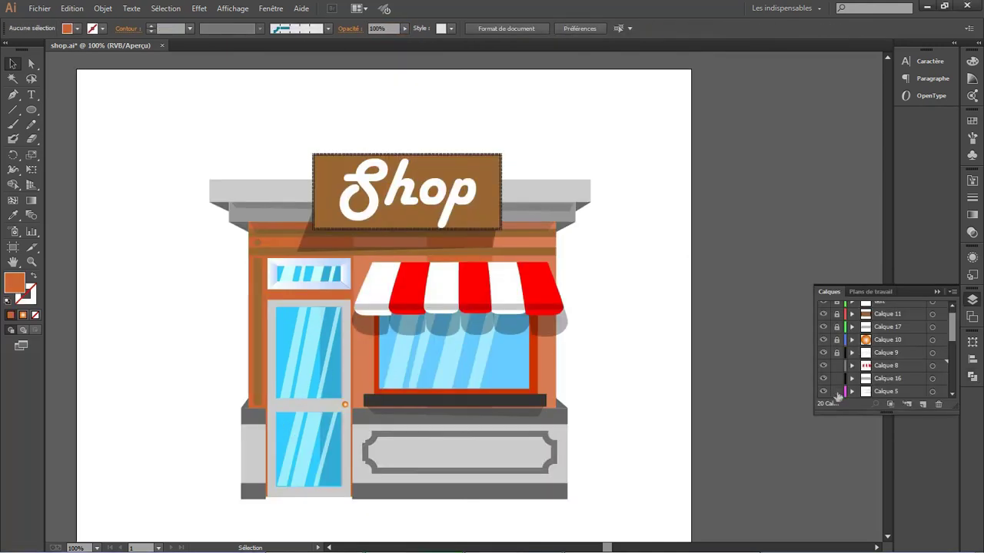
scroll(943, 342, "down", 2)
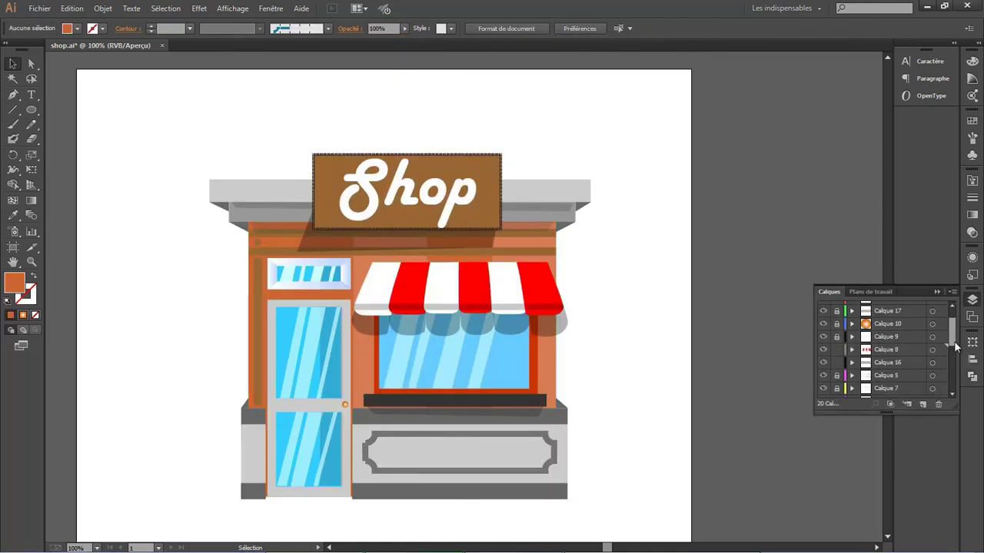
- Place a copy of the red-and-white awning over the shop door
left_click(823, 334)
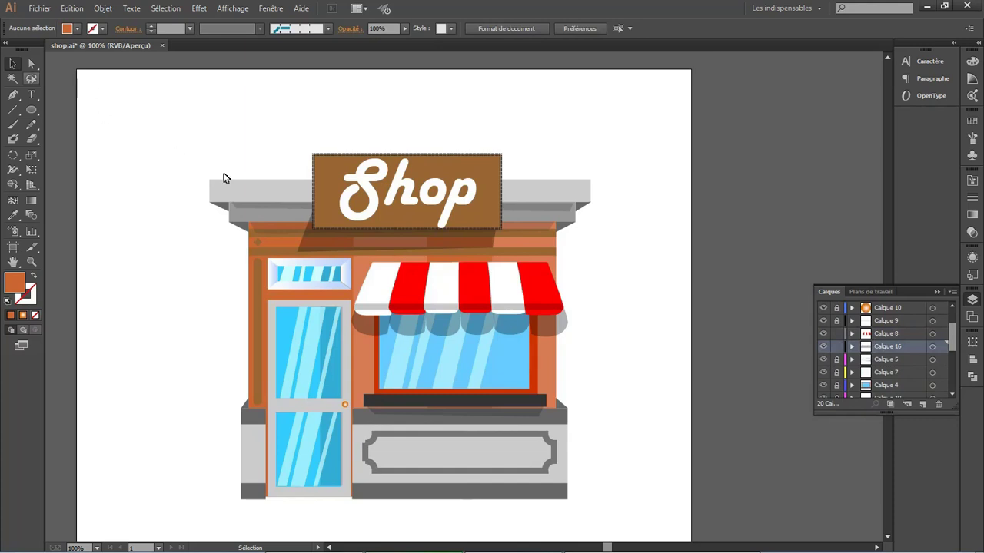
left_click_drag(436, 299, 391, 299)
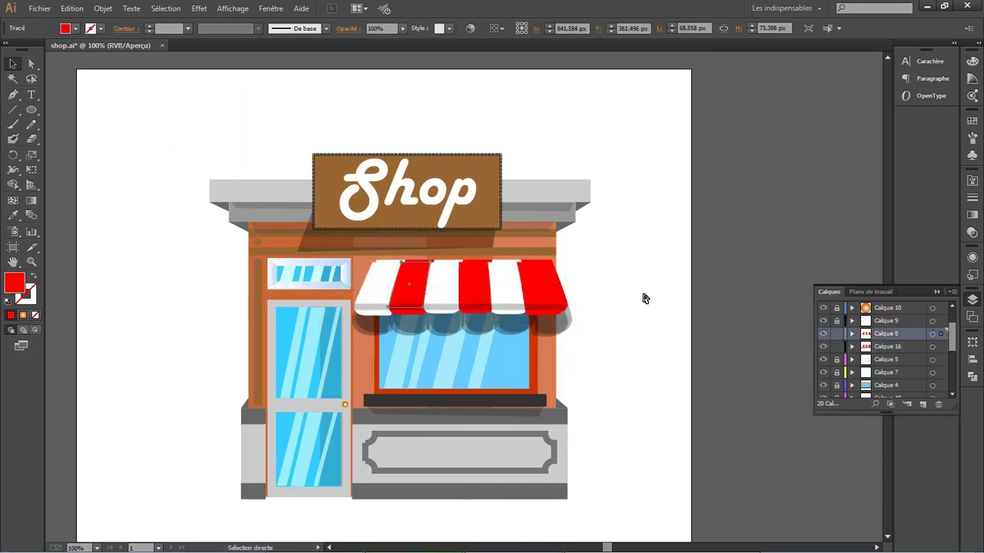
key("ctrl+z")
key("ctrl+z")
key("ctrl+shift+z")
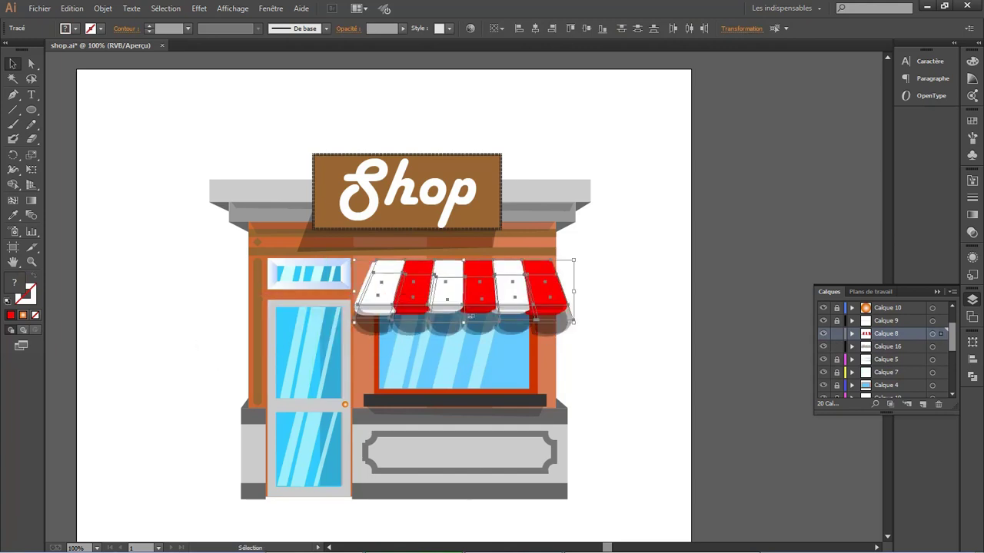
left_click_drag(465, 307, 253, 307)
- Scale the door awning to span the door and raise it about 21 px
mouse_move(353, 291)
left_mouse_down()
mouse_move(184, 289)
mouse_move(363, 291)
left_mouse_up()
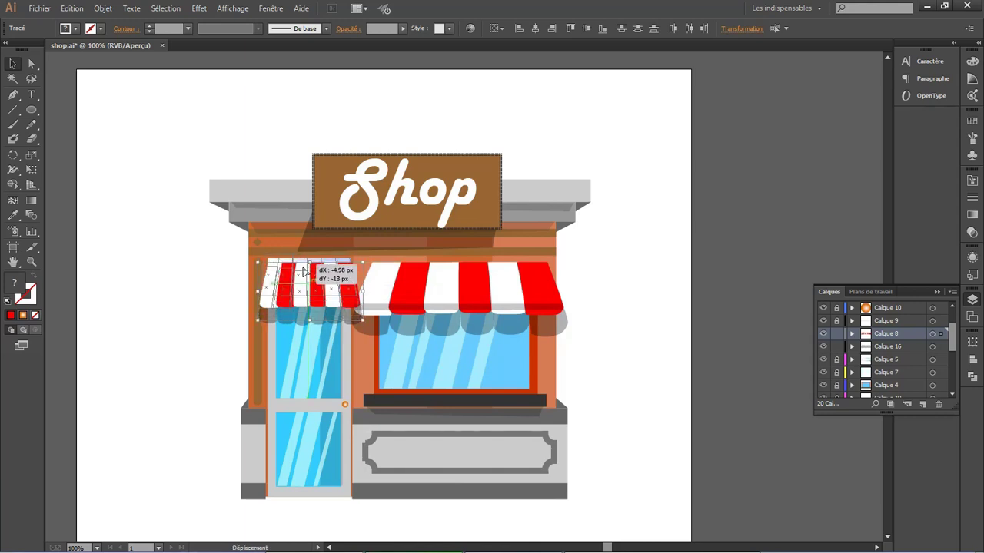
left_click_drag(300, 277, 297, 272)
left_click_drag(355, 281, 368, 287)
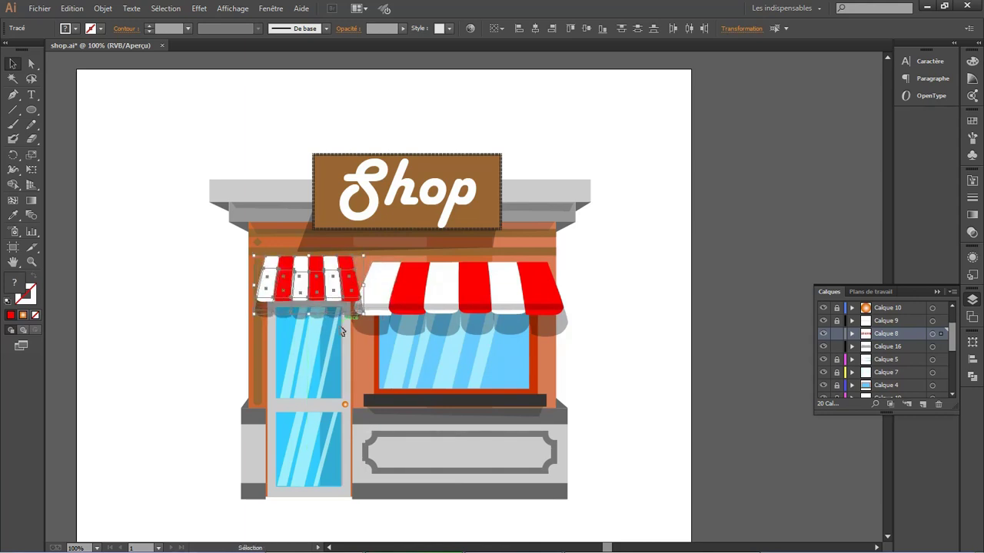
left_click(568, 493)
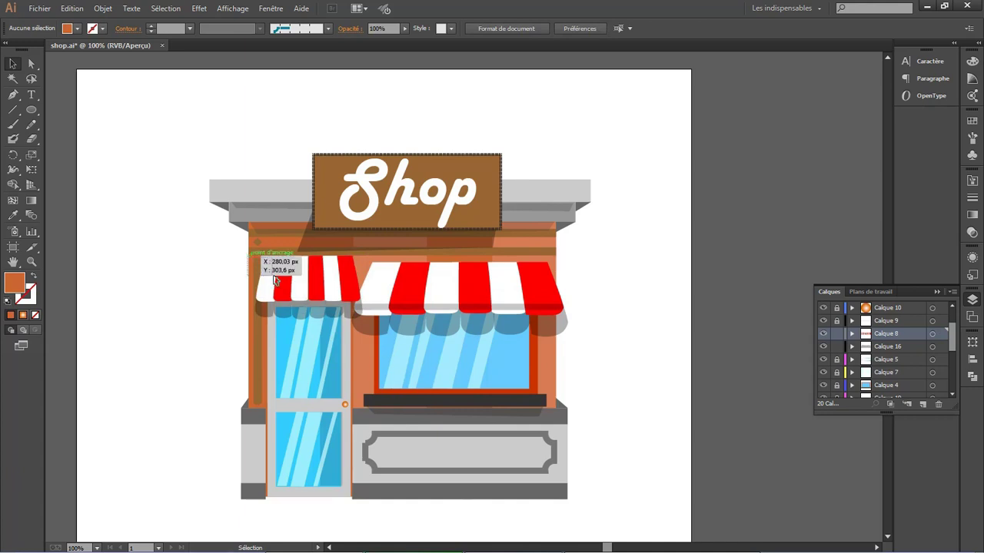
left_click_drag(307, 287, 307, 271)
left_click(501, 315)
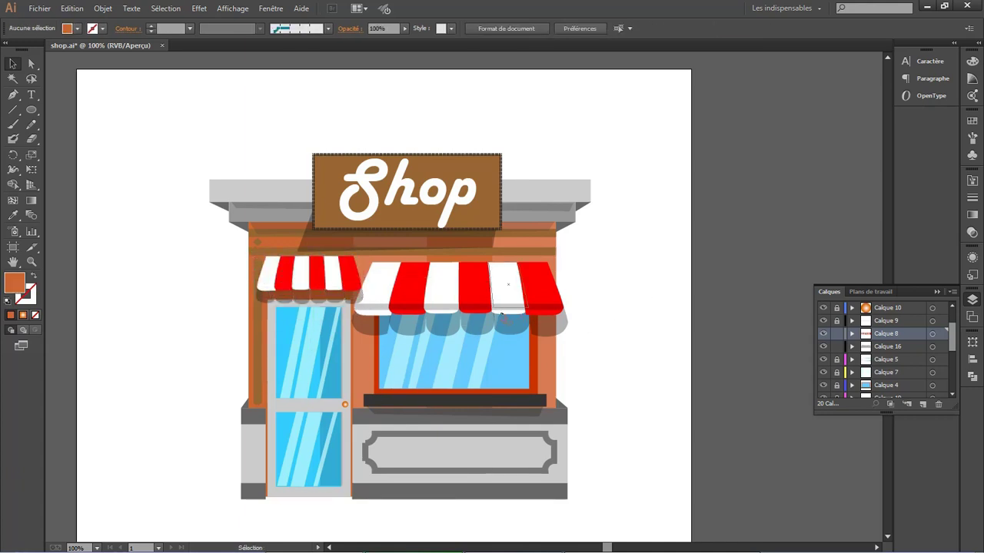
left_click(869, 347)
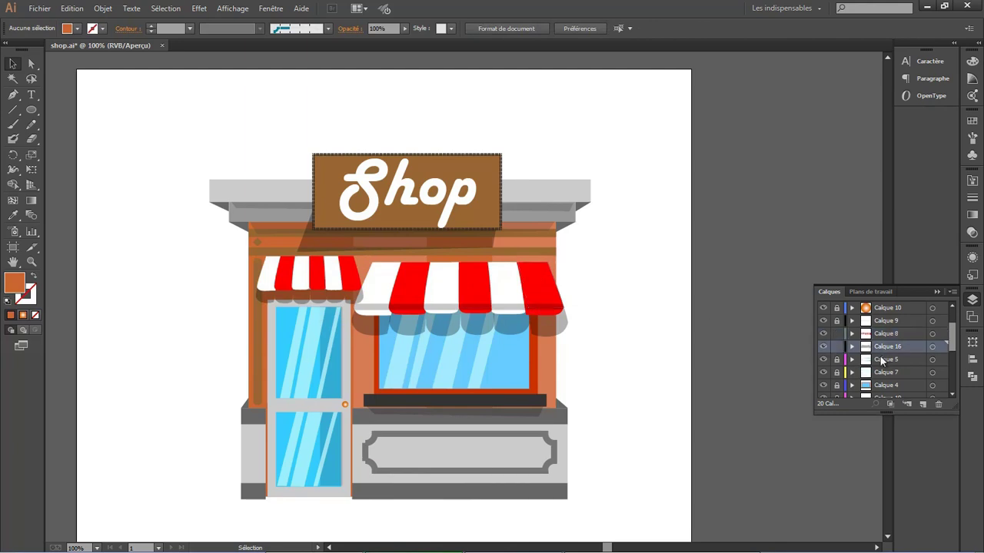
left_click(881, 360)
- Copy a Calque 9 shadow strip under the door awning, fit it to the awning's width, and save
left_click(877, 322)
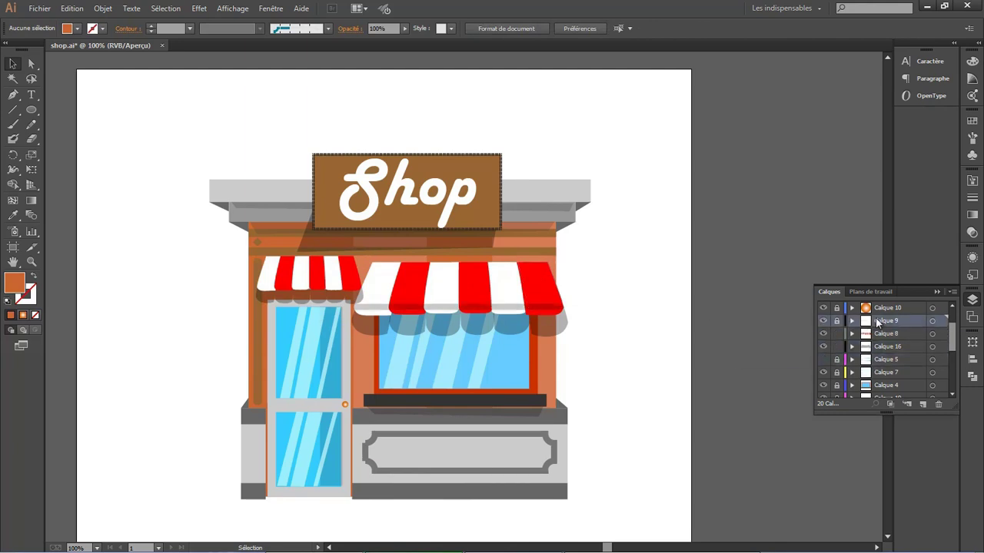
left_click_drag(463, 306, 335, 285)
left_click_drag(494, 282, 358, 282)
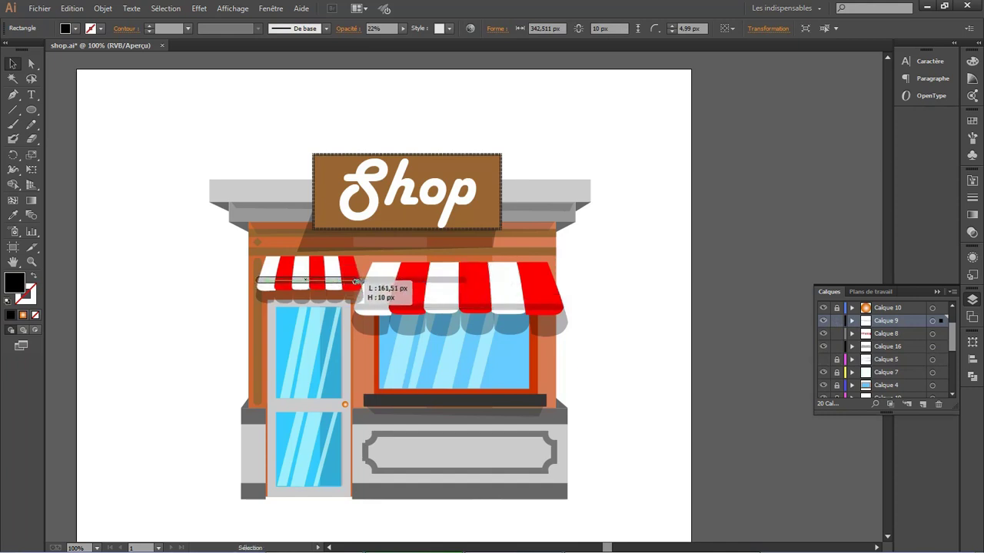
left_click_drag(256, 281, 255, 279)
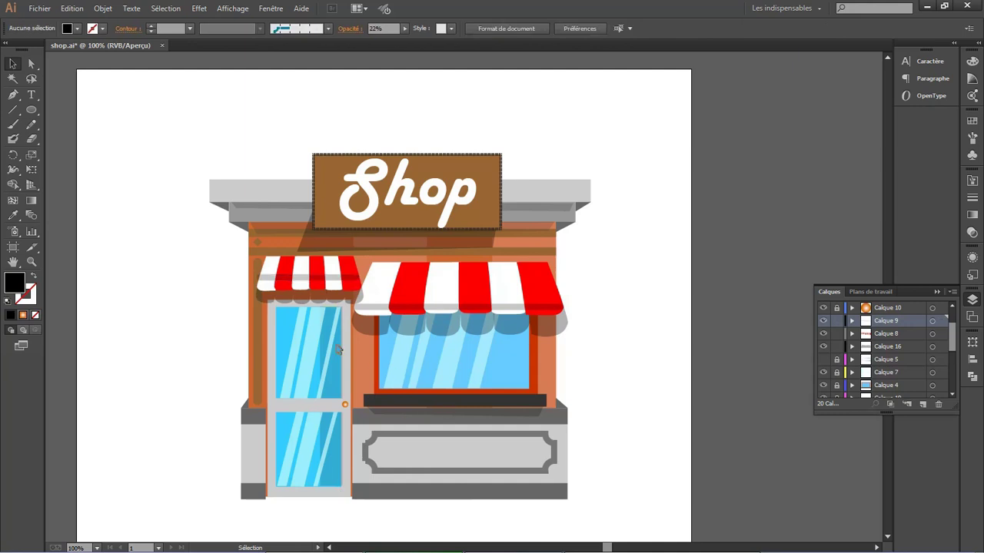
key("Down")
key("Down")
key("Down")
key("Down")
key("Down")
key("Down")
key("Down")
key("Down")
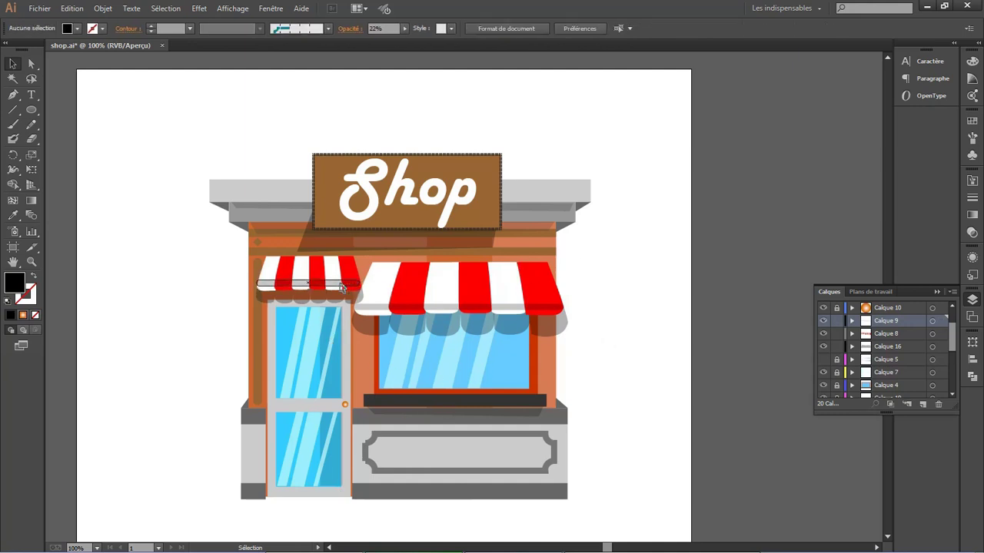
scroll(336, 283, "up", 3)
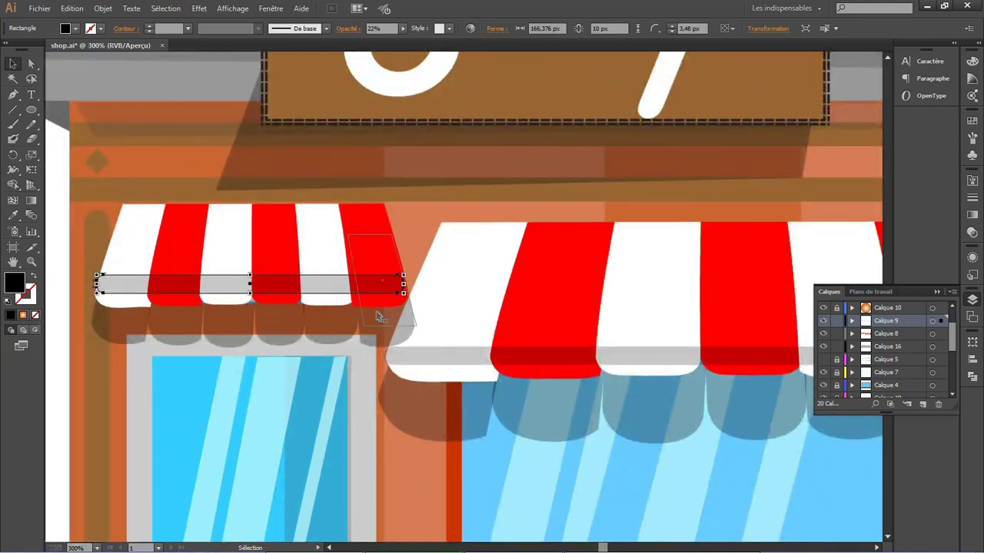
left_click(107, 390)
scroll(140, 369, "down", 4)
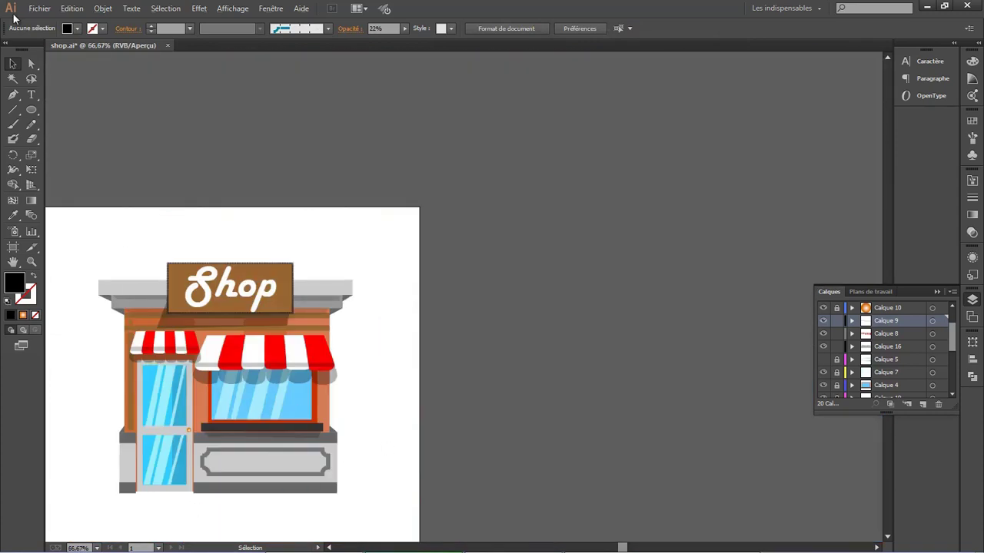
left_click(39, 9)
- Save the drawing and draw the pot body rectangle left of the shop
left_click(85, 109)
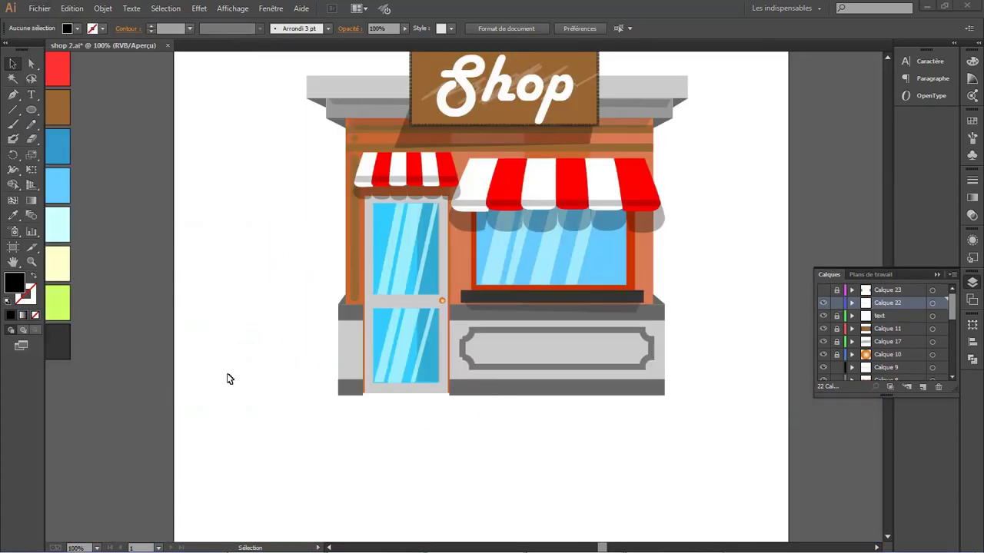
left_click_drag(30, 111, 65, 109)
left_click_drag(240, 342, 284, 393)
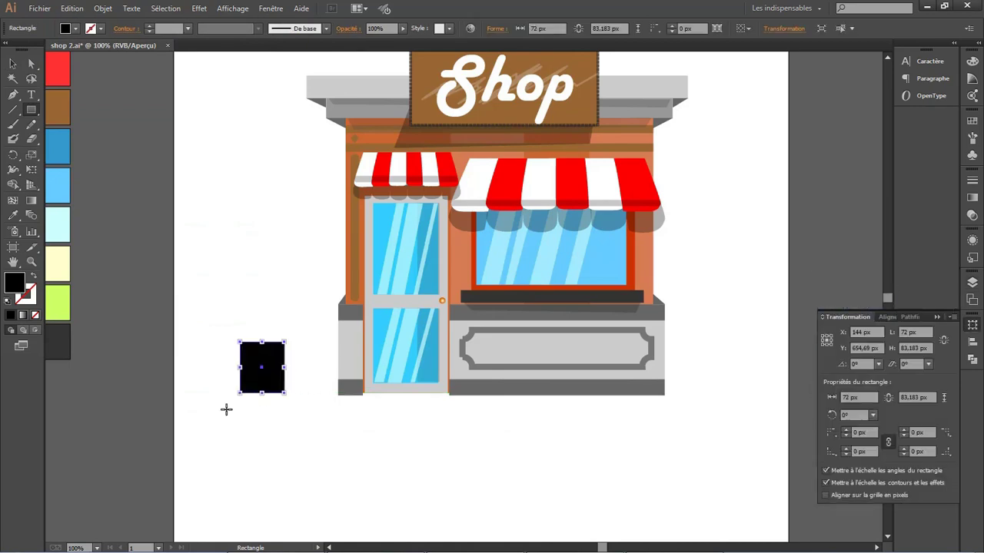
- Warp the rectangle with the Coquille vers le haut style at about 8% bend
left_click(199, 8)
left_click(451, 152)
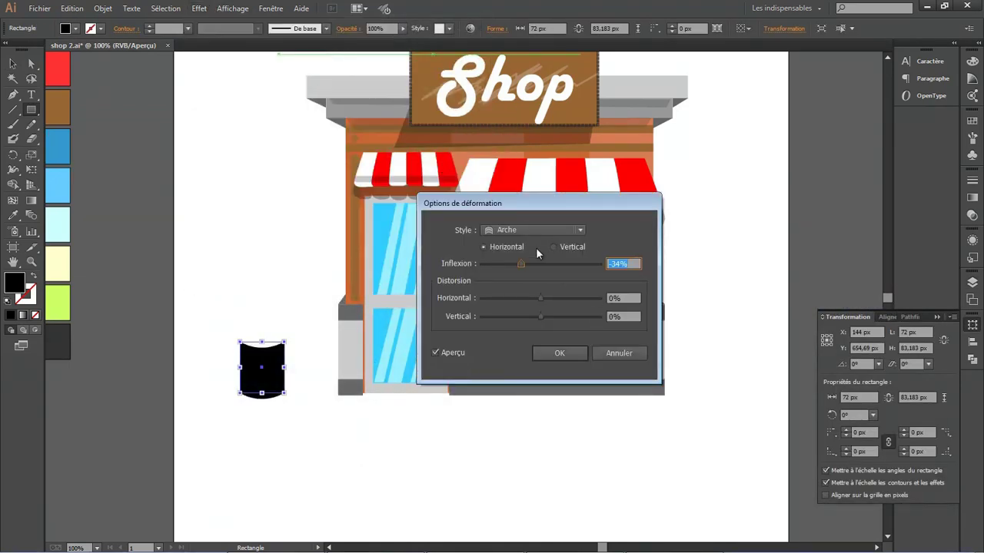
left_click(536, 230)
left_click(526, 270)
left_click(576, 230)
left_click(538, 328)
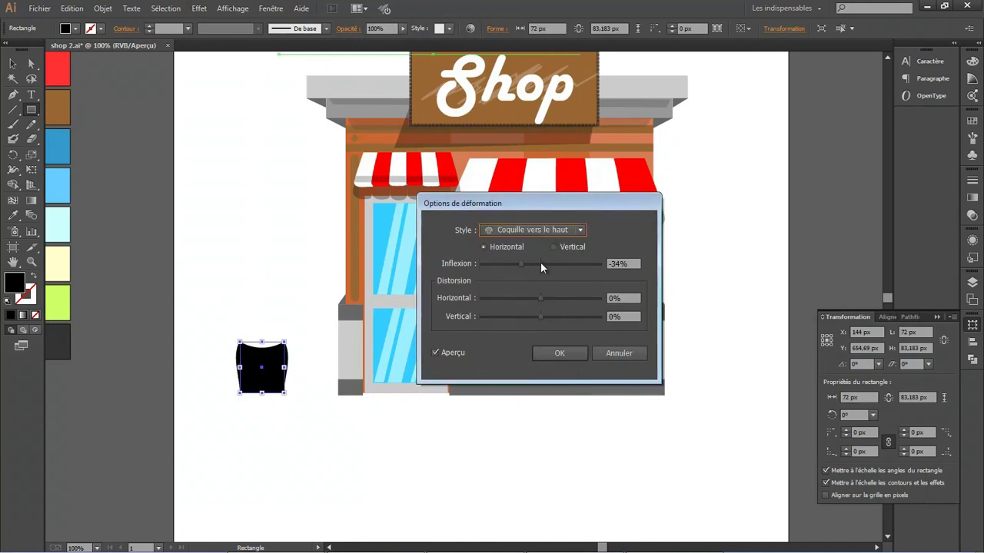
left_click_drag(530, 265, 535, 266)
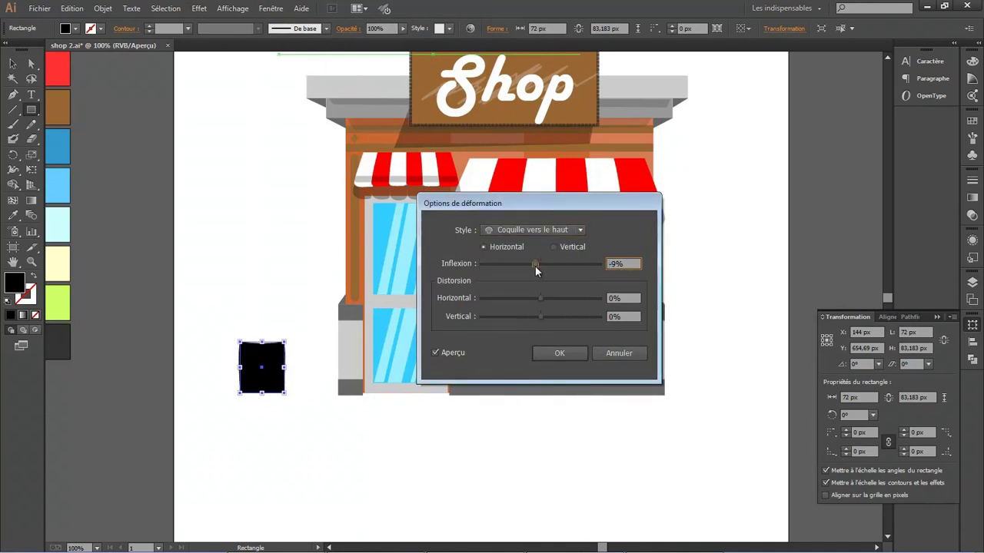
left_click(551, 354)
- Draw a wider rim bar across the pot top and select both shapes
left_click(466, 251)
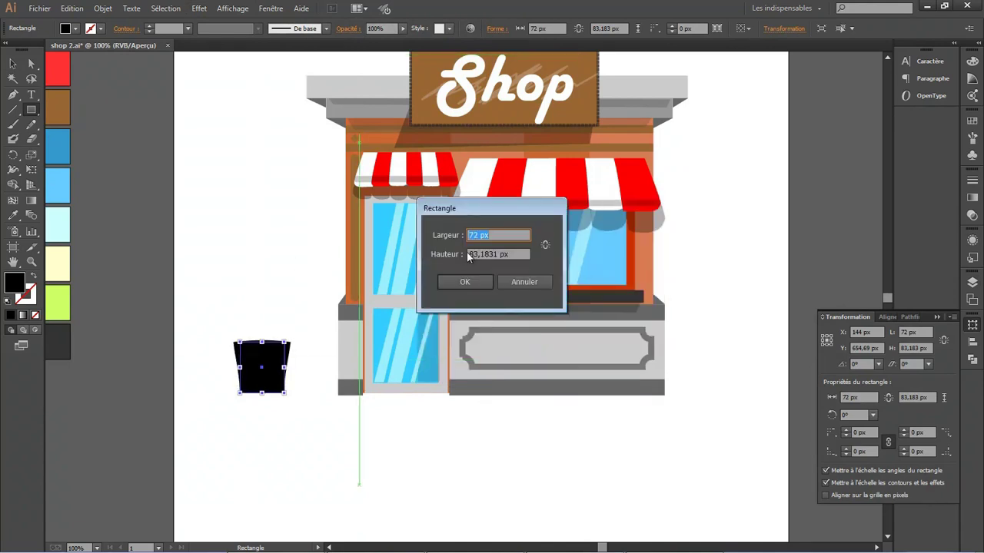
key("Escape")
left_click_drag(221, 335, 305, 345)
key("v")
left_click_drag(213, 315, 308, 428)
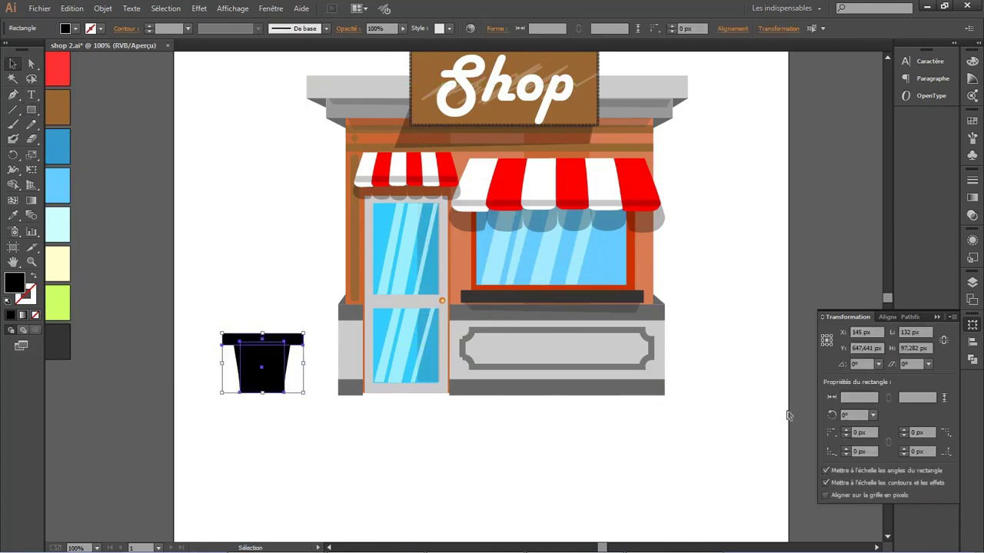
- Centre the rim horizontally over the pot and fill the pot with blue #006699
left_click(971, 340)
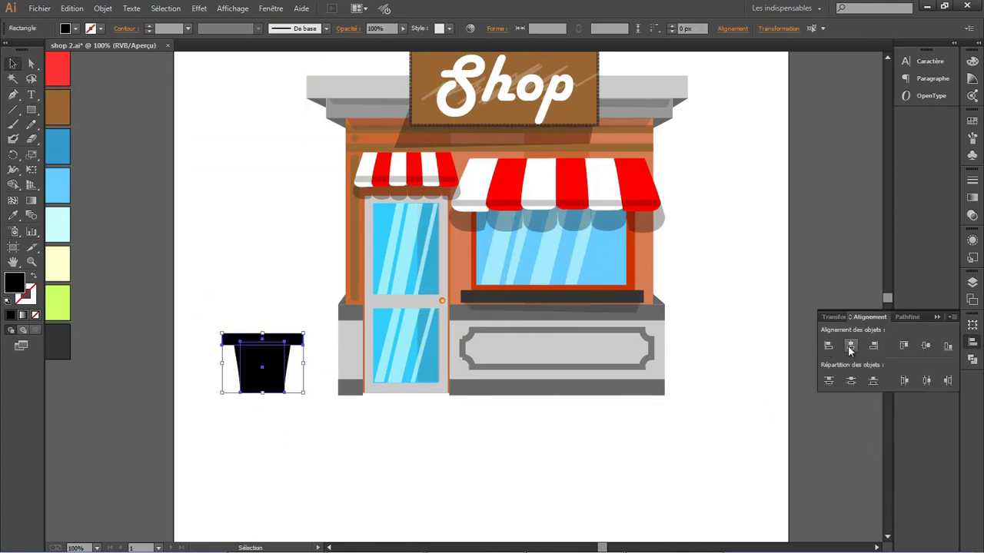
left_click(210, 335)
left_click(262, 385)
double_click(14, 283)
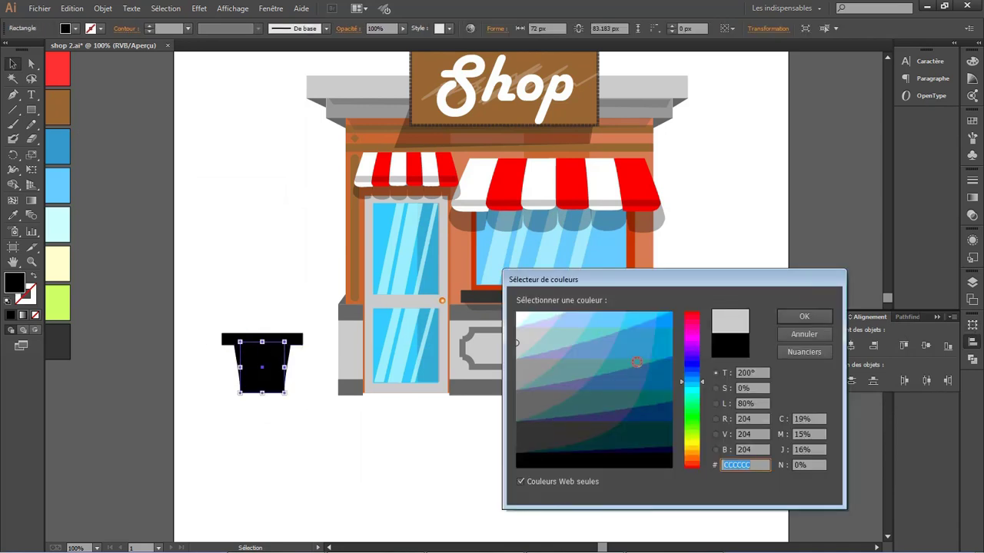
left_click(661, 369)
left_click(802, 317)
- Fill the rim bar with dark navy and check its dimensions
left_click(292, 338)
double_click(14, 283)
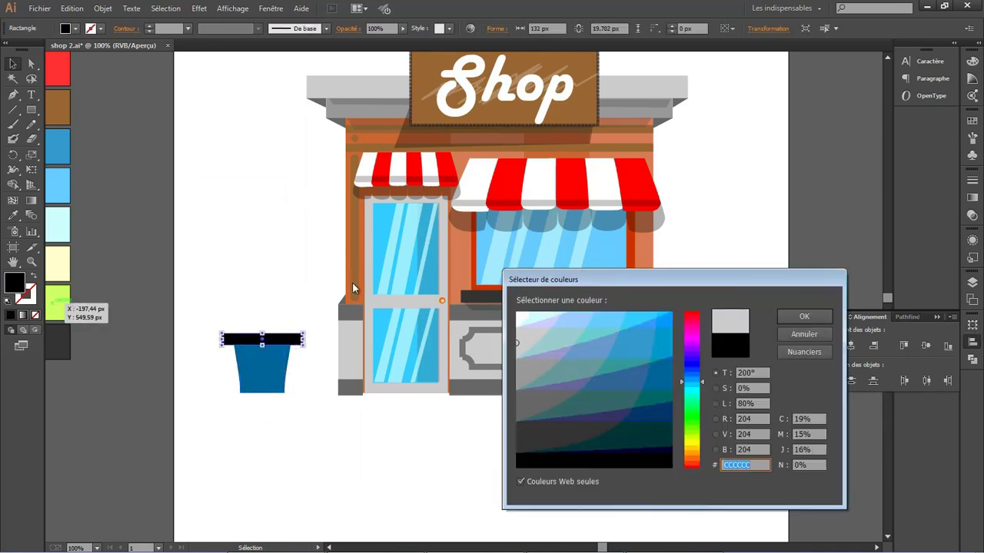
left_click(661, 402)
left_click(803, 317)
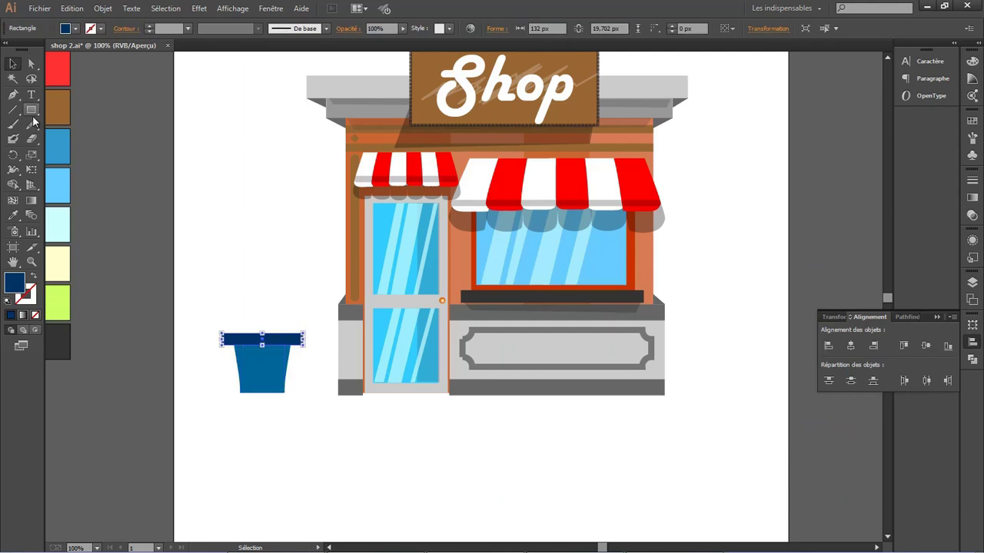
left_click(234, 343)
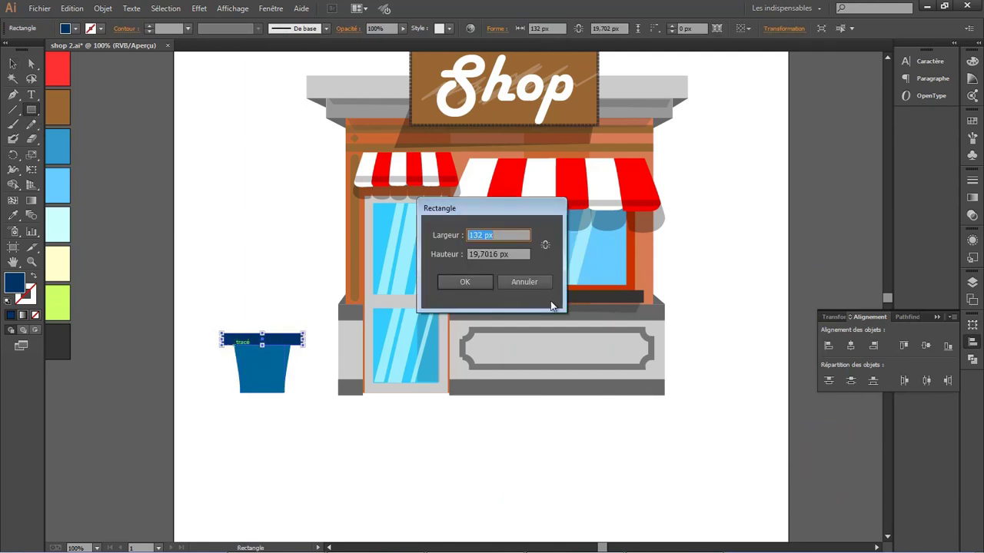
key("Escape")
- Zoom in and begin a Pen shadow shape under the rim's left end
scroll(226, 345, "up", 4)
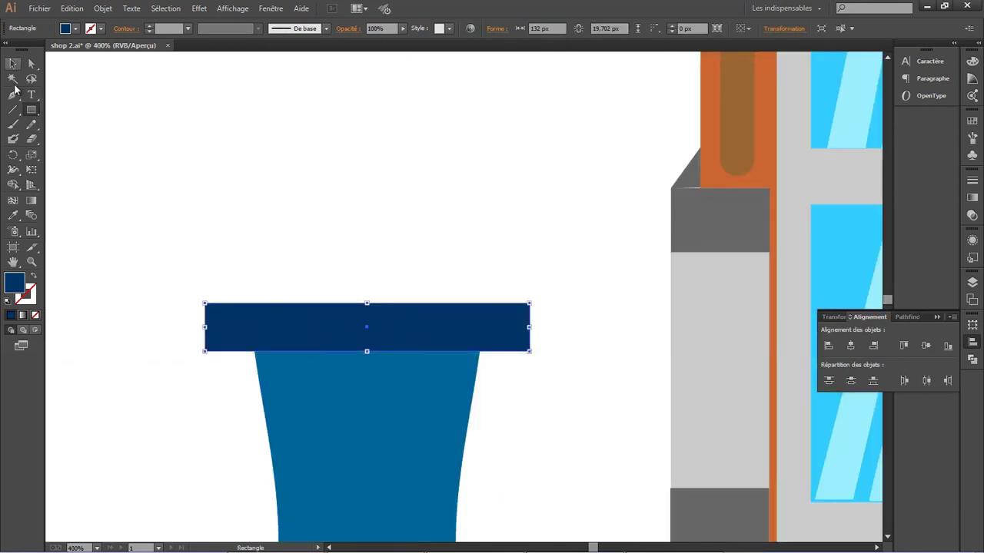
left_click(13, 93)
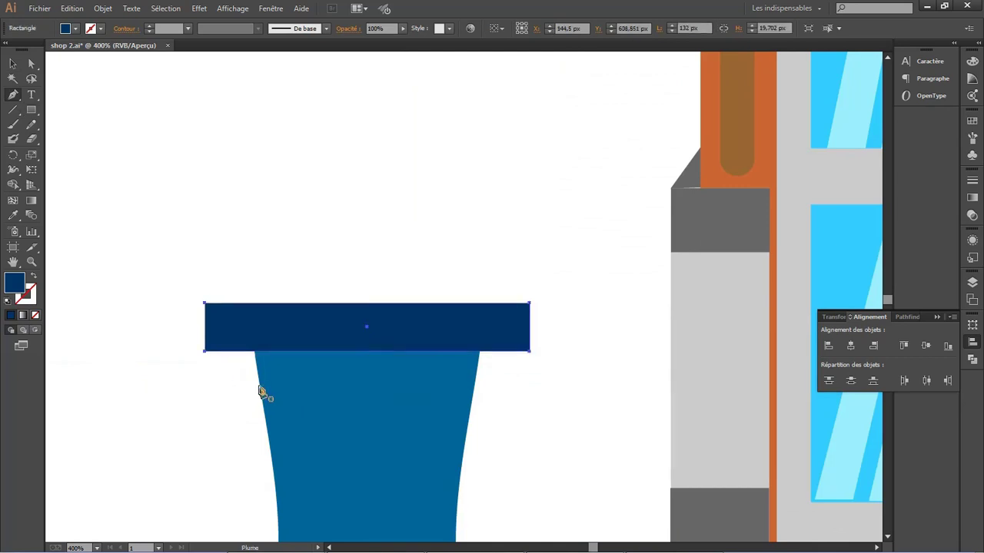
left_click(261, 392)
left_click(255, 351)
- Close the rim shadow triangle across the pot top and fill it black
left_click(478, 352)
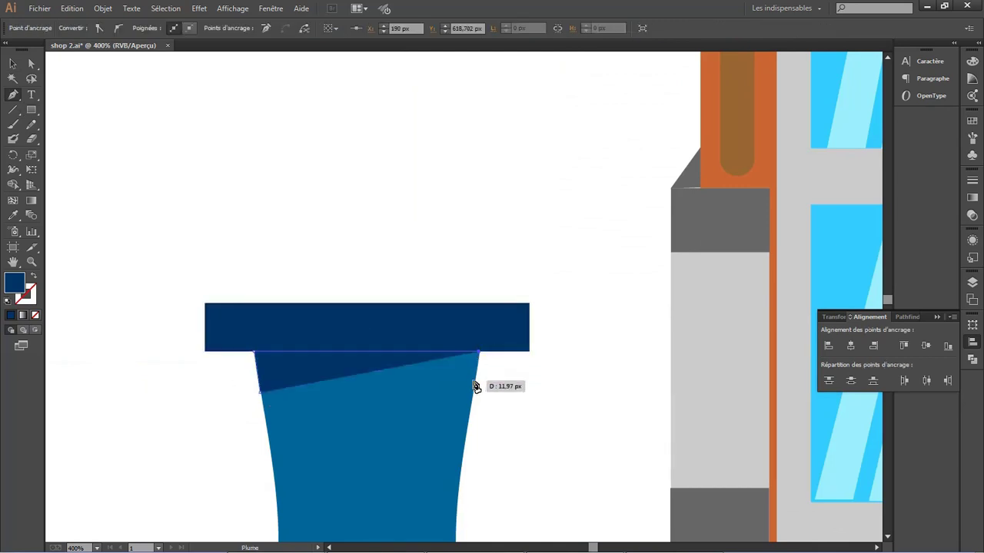
left_click(467, 379)
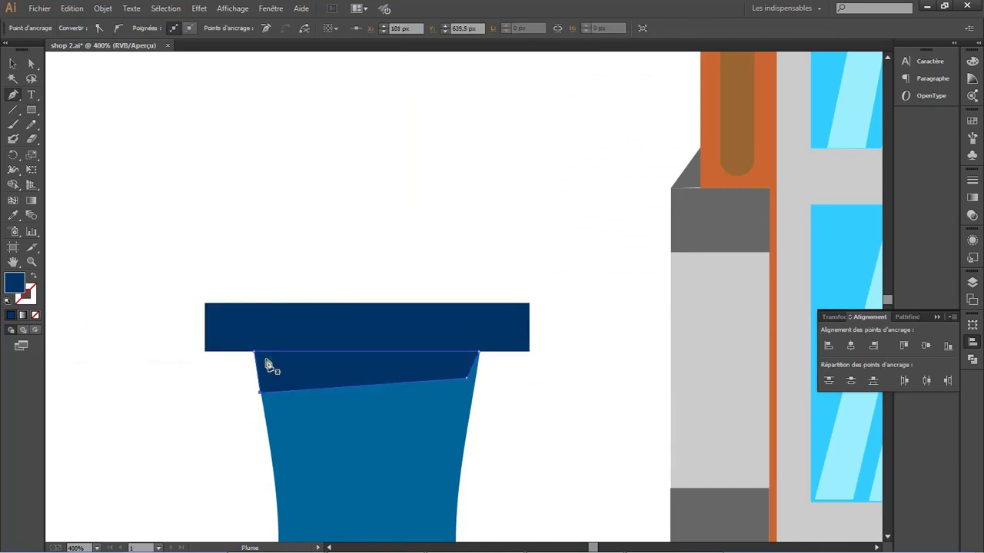
key("v")
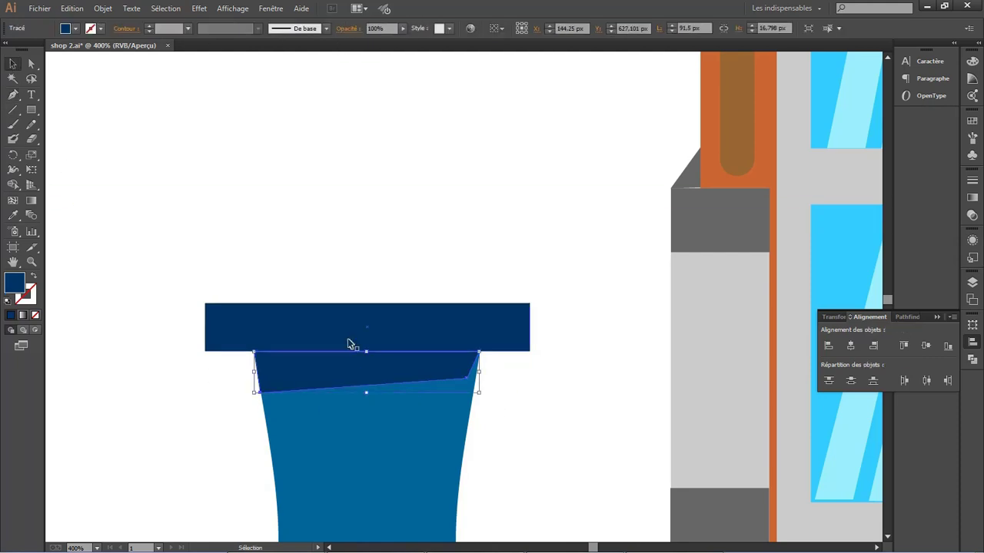
double_click(13, 286)
left_click(620, 467)
key("Return")
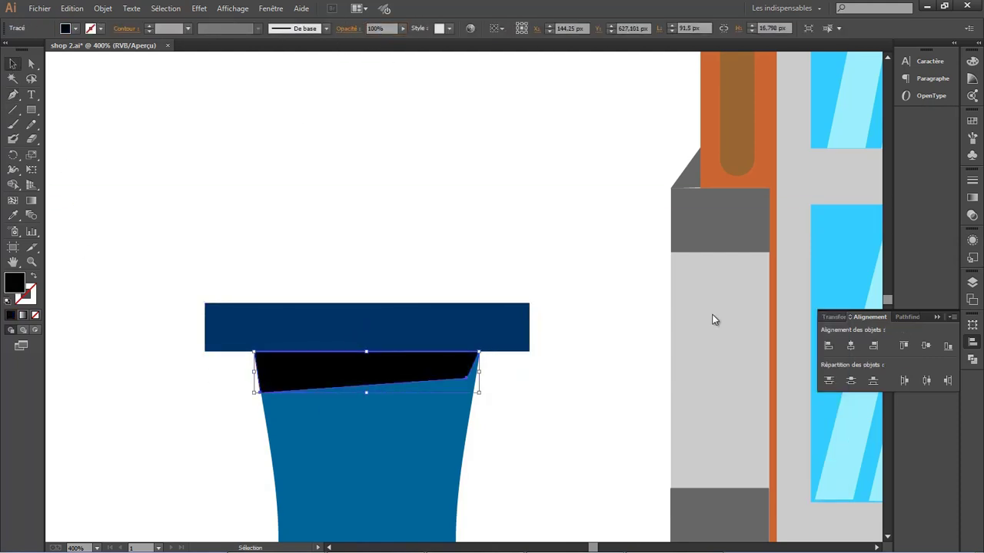
scroll(390, 28, "down", 5)
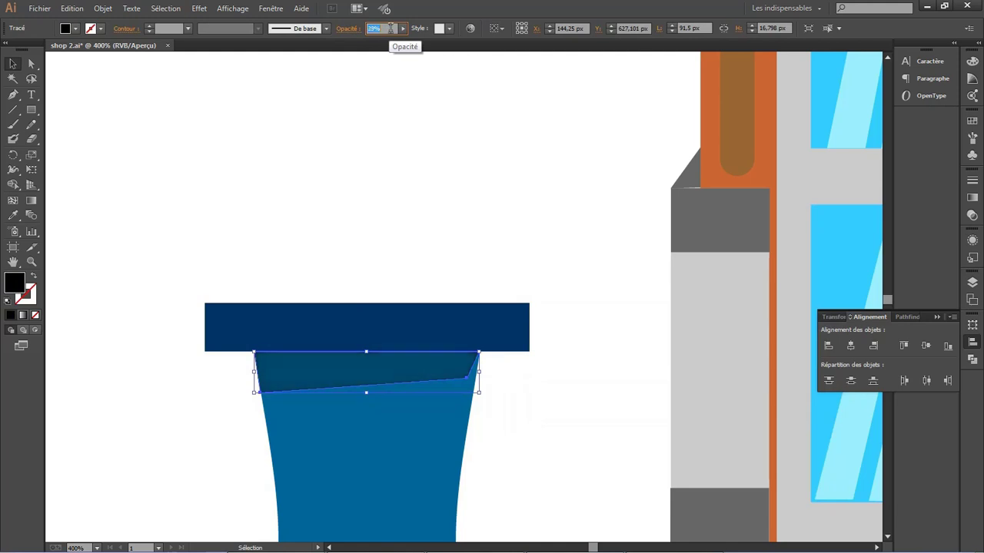
left_click(612, 377)
- Copy the navy rim rectangle and shrink the copy into a thin band at the pot's base
scroll(586, 372, "down", 3)
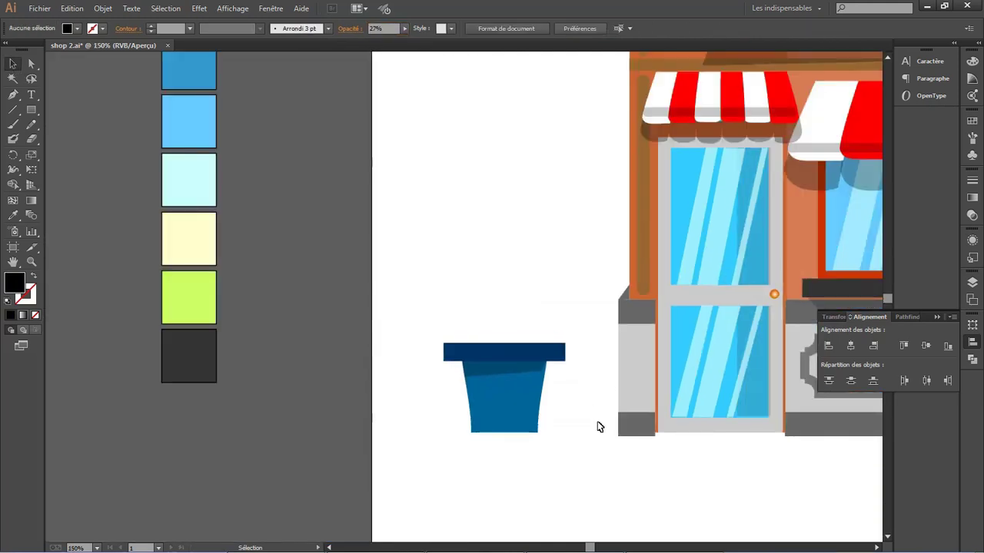
scroll(584, 384, "up", 1)
scroll(582, 379, "down", 1)
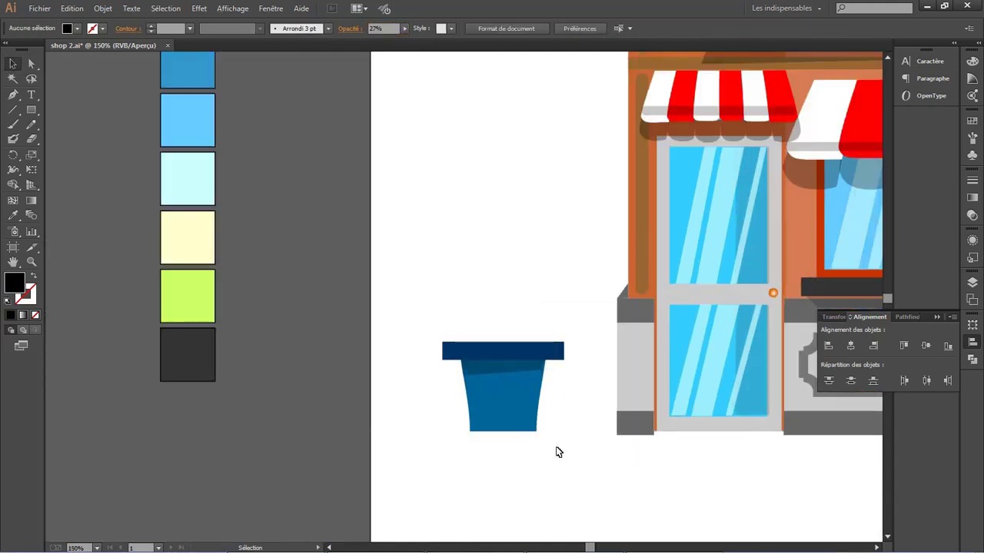
left_click(559, 355)
key("ctrl+c")
key("ctrl+v")
mouse_move(523, 294)
left_mouse_down()
mouse_move(430, 300)
mouse_move(521, 428)
left_mouse_up()
- Stretch the base band left and right to span the pot's full width
scroll(530, 455, "up", 3)
scroll(516, 439, "up", 2)
left_click_drag(559, 374, 629, 374)
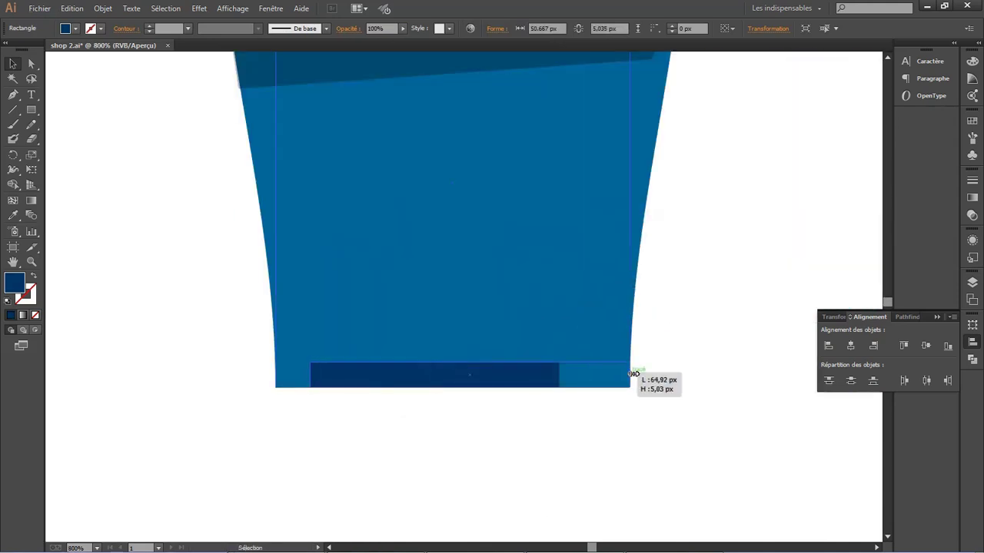
left_click_drag(310, 375, 275, 374)
left_click(628, 433)
scroll(656, 428, "down", 2)
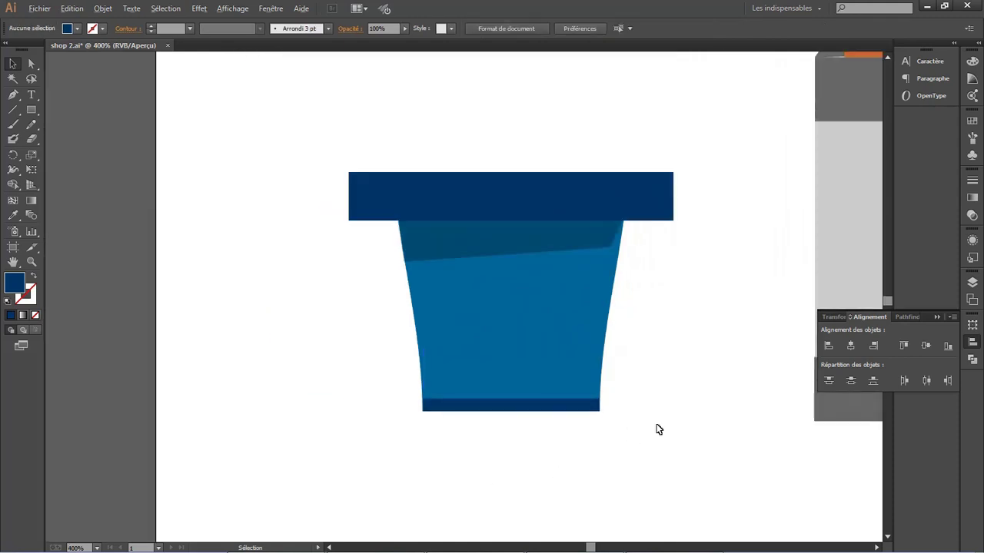
scroll(656, 428, "down", 3)
- Give the pot's rim rectangle a 5 px corner radius
left_click(624, 344)
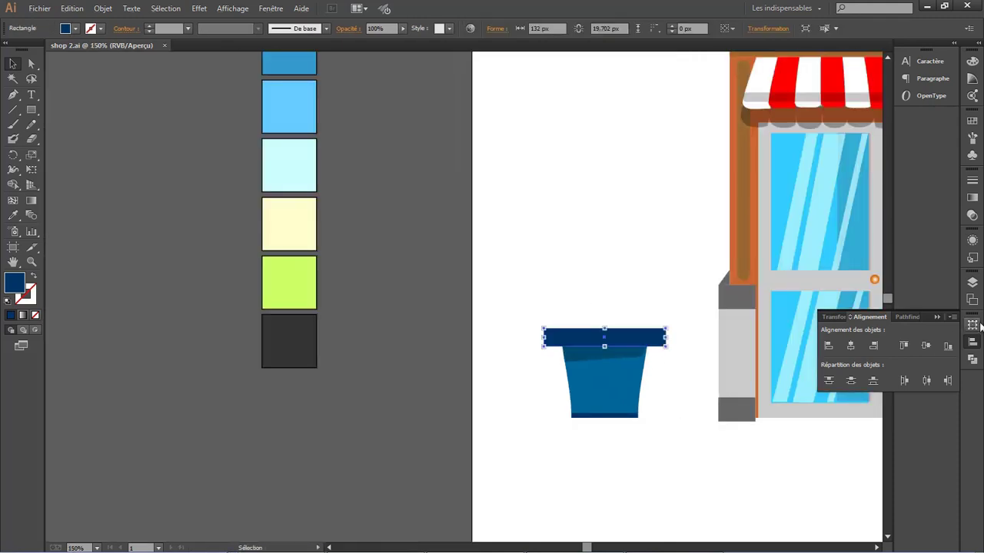
left_click(972, 325)
scroll(661, 369, "up", 3)
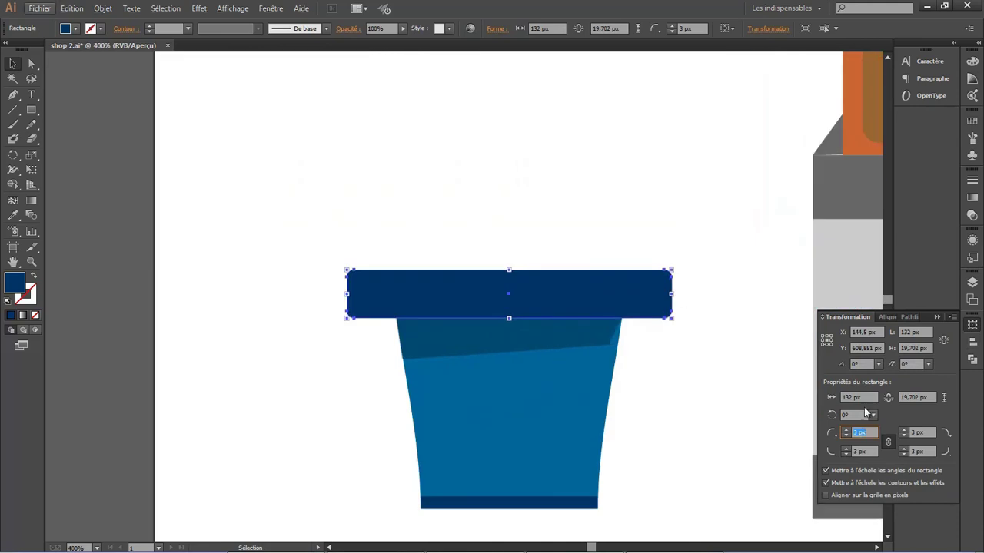
type("5")
key("Return")
left_click(718, 400)
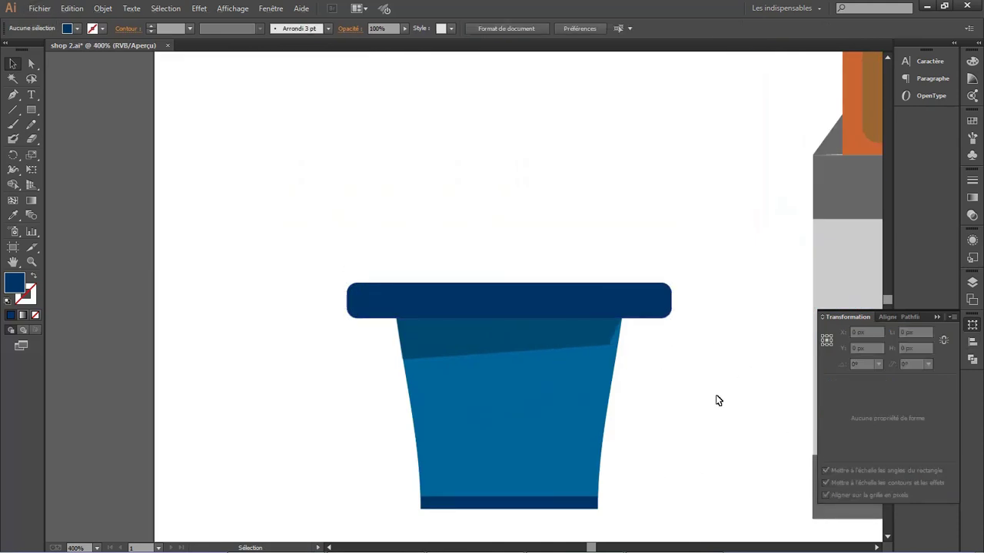
scroll(743, 416, "down", 3)
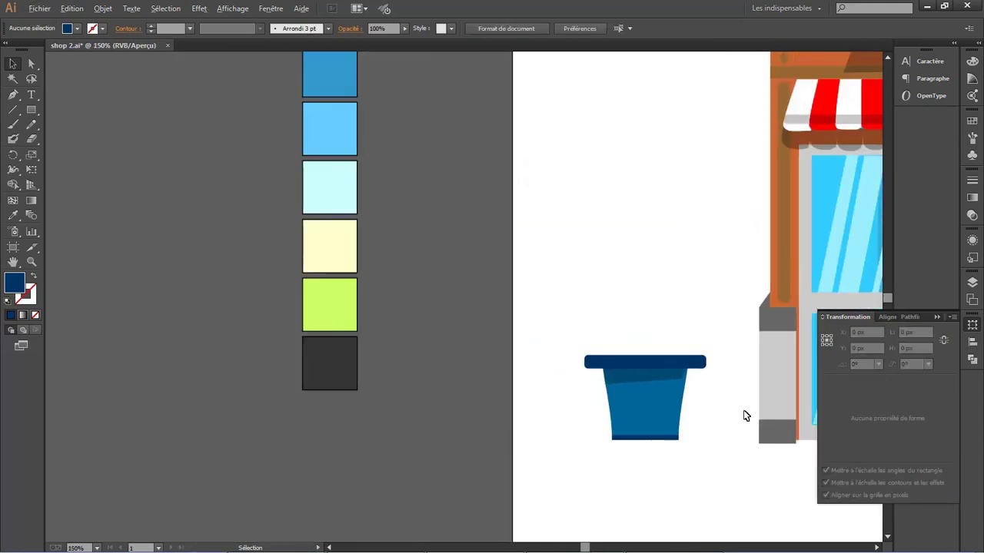
- Draw a closed Pen strip along the pot's left edge from base to rim
left_click(612, 440)
left_click(603, 369)
left_click(624, 369)
left_click(634, 437)
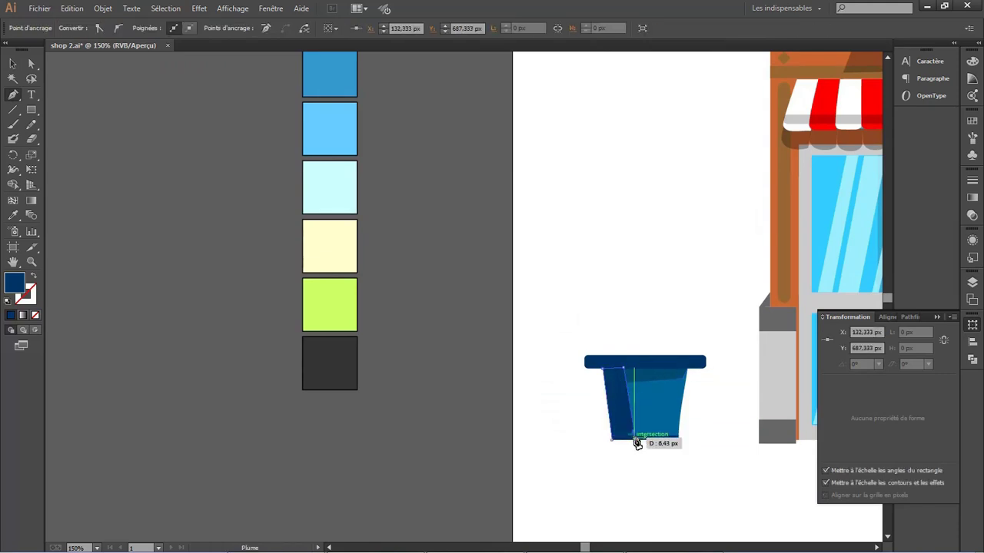
scroll(616, 454, "up", 2)
scroll(614, 453, "up", 3)
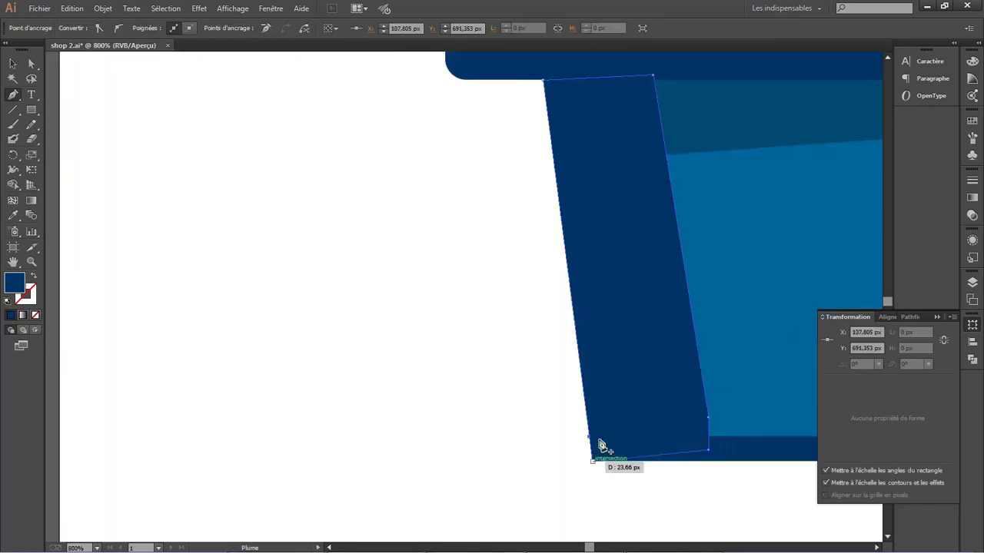
left_click(592, 461)
scroll(495, 150, "down", 2)
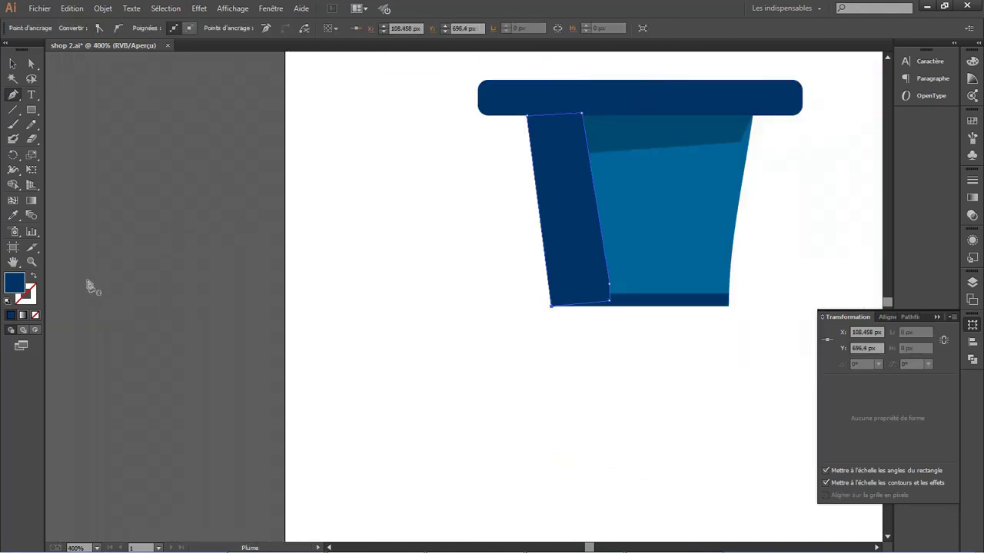
- Fill the strip black and lower its opacity from 38% to 15%
double_click(13, 283)
left_click(595, 463)
key("Return")
left_click(13, 63)
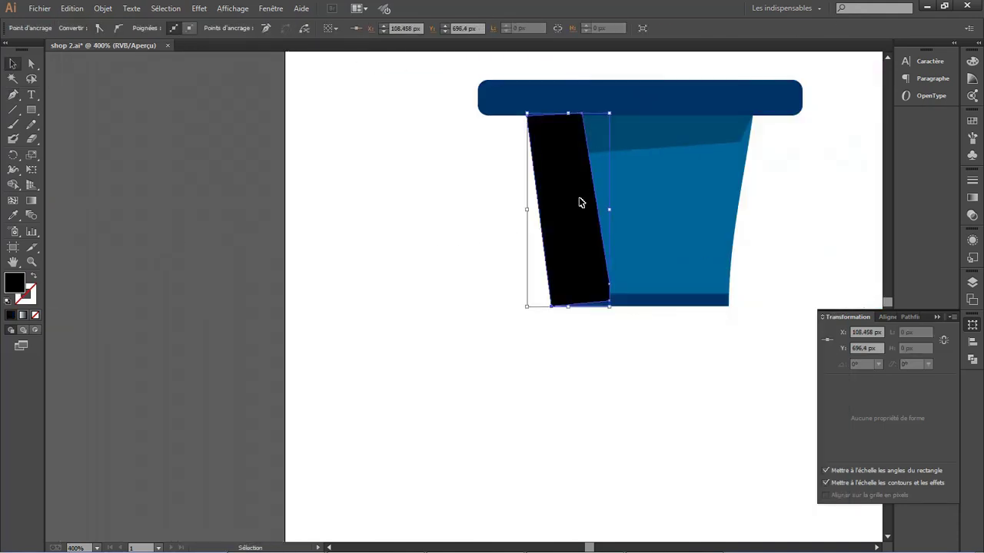
left_click(580, 200)
left_click(375, 27)
type("38")
key("Return")
type("15")
key("Return")
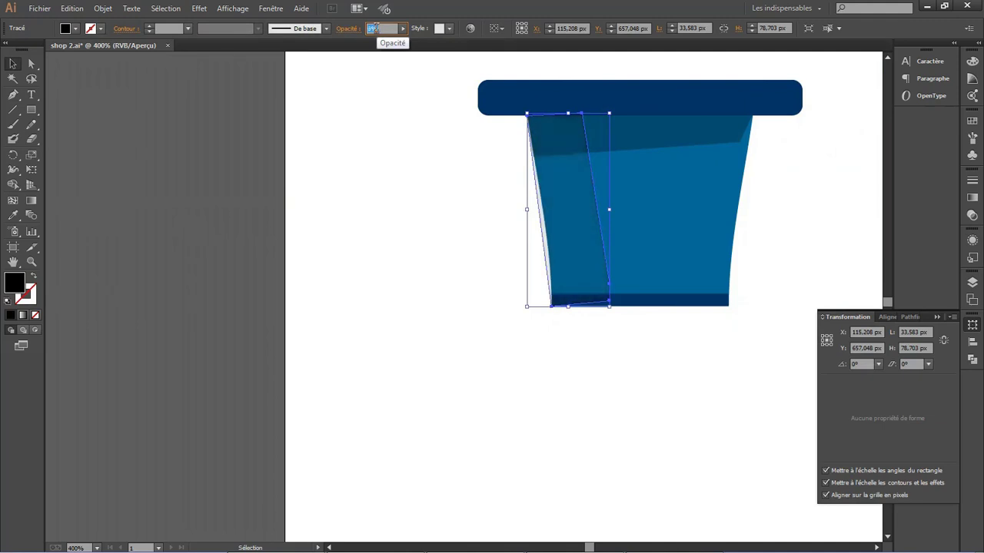
type("14")
- Nudge the strip and lower its top edge, then zoom out to the whole artboard
left_click_drag(571, 231, 573, 236)
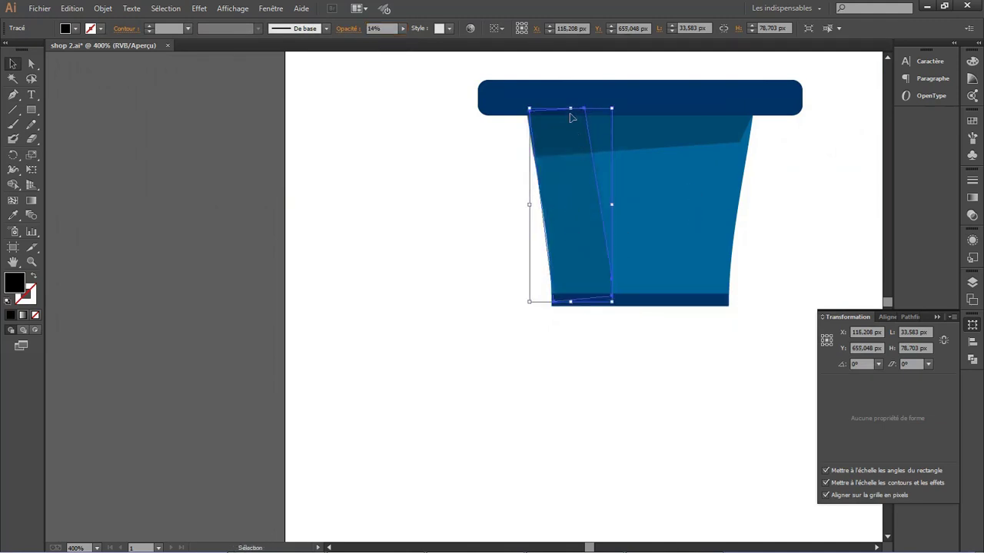
mouse_move(570, 114)
left_mouse_down()
mouse_move(582, 156)
mouse_move(570, 116)
left_mouse_up()
key("ctrl+shift+a")
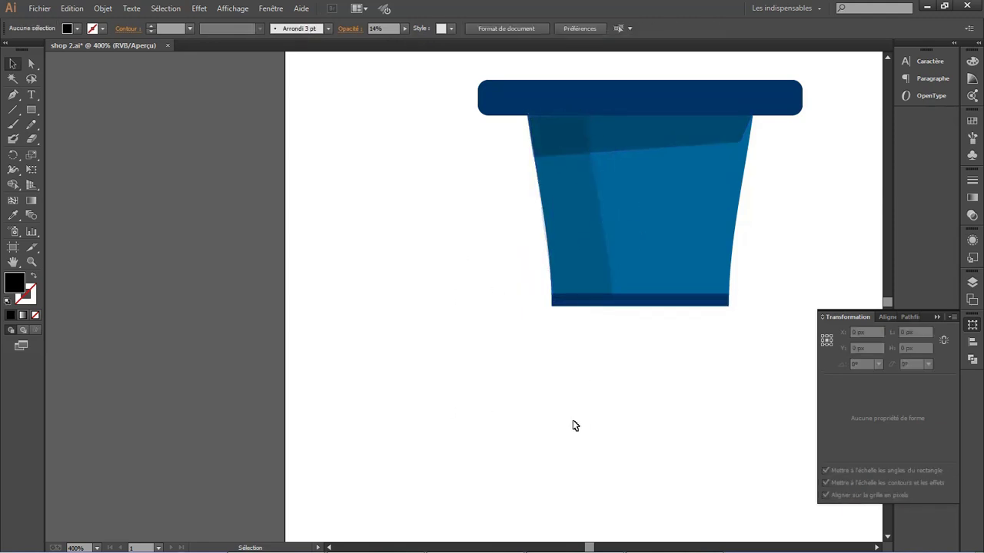
key("ctrl+0")
key("ctrl+1")
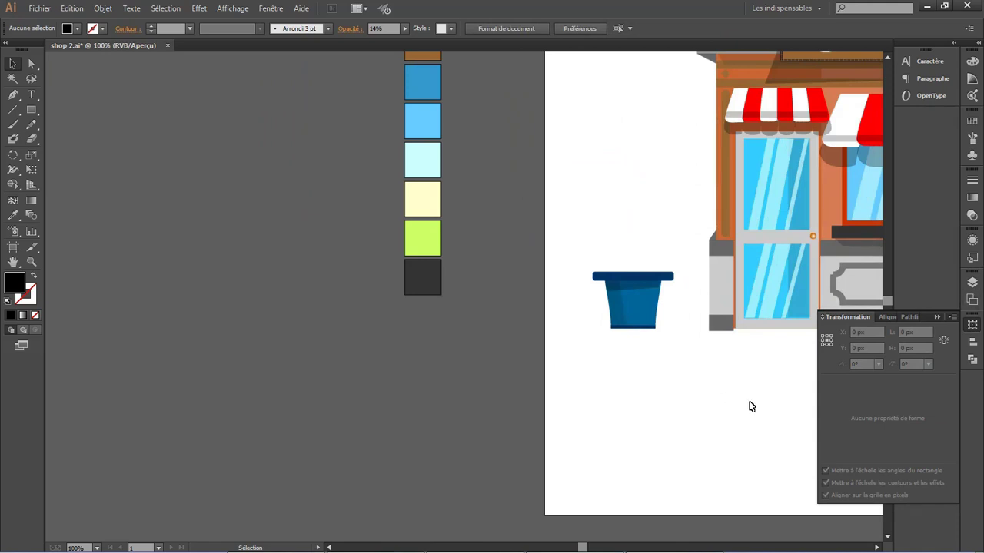
key("ctrl+minus")
- Draw a trial rectangle above the pot, add a new layer, and cut the rectangle
left_click_drag(570, 547, 603, 548)
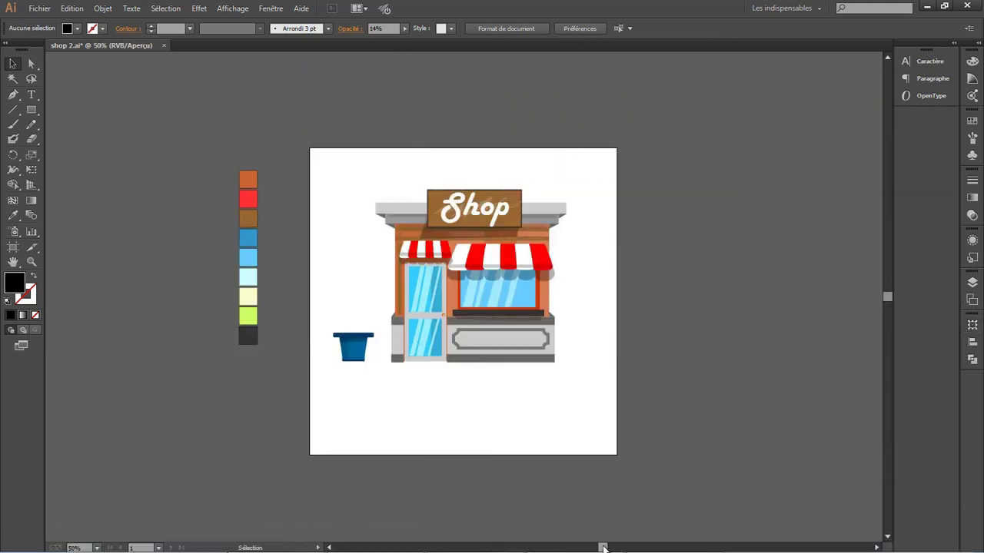
key("ctrl+1")
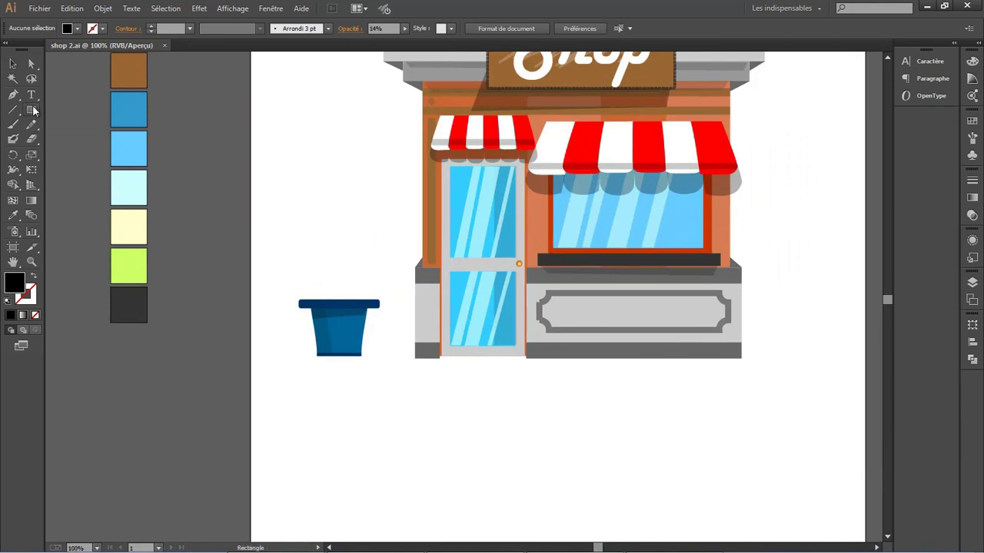
left_click_drag(331, 234, 349, 300)
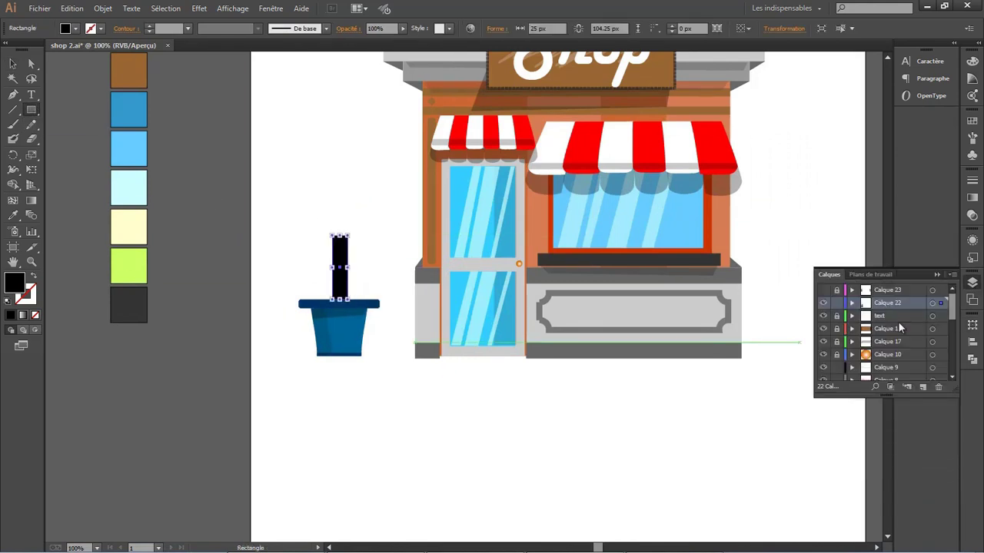
left_click(923, 387)
key("ctrl+x")
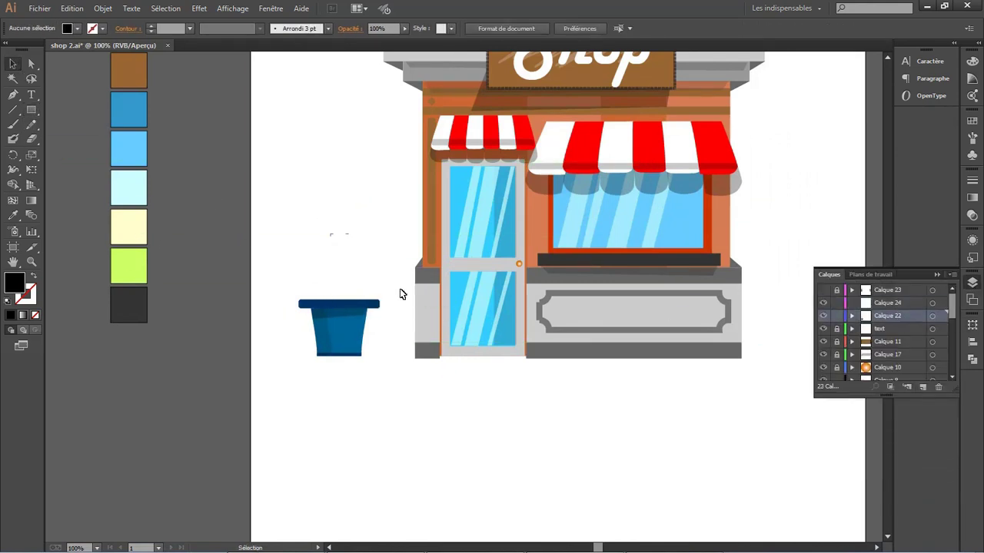
- Draw a dark brown tree trunk rectangle above the pot
left_click(31, 110)
left_click_drag(331, 258, 347, 301)
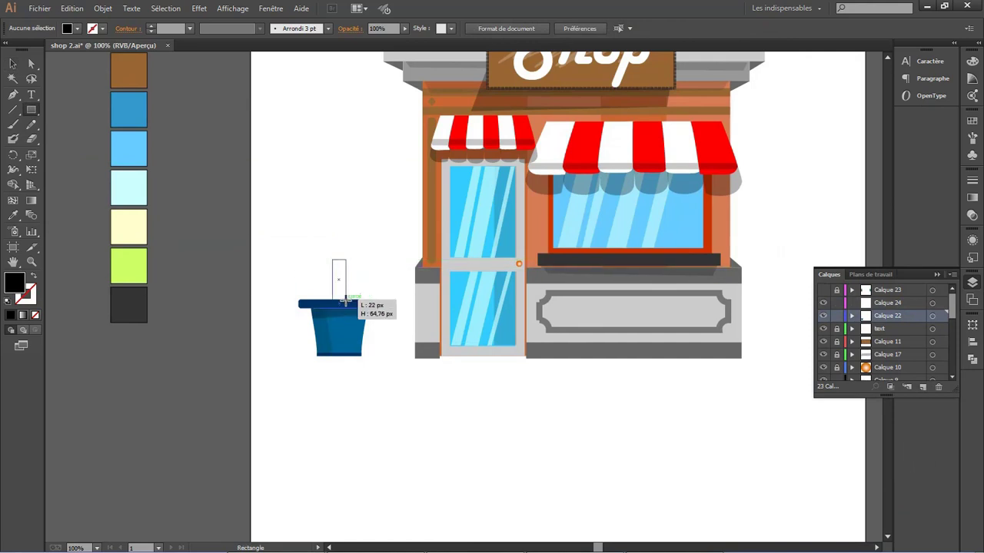
double_click(10, 292)
left_click(700, 461)
left_click(658, 450)
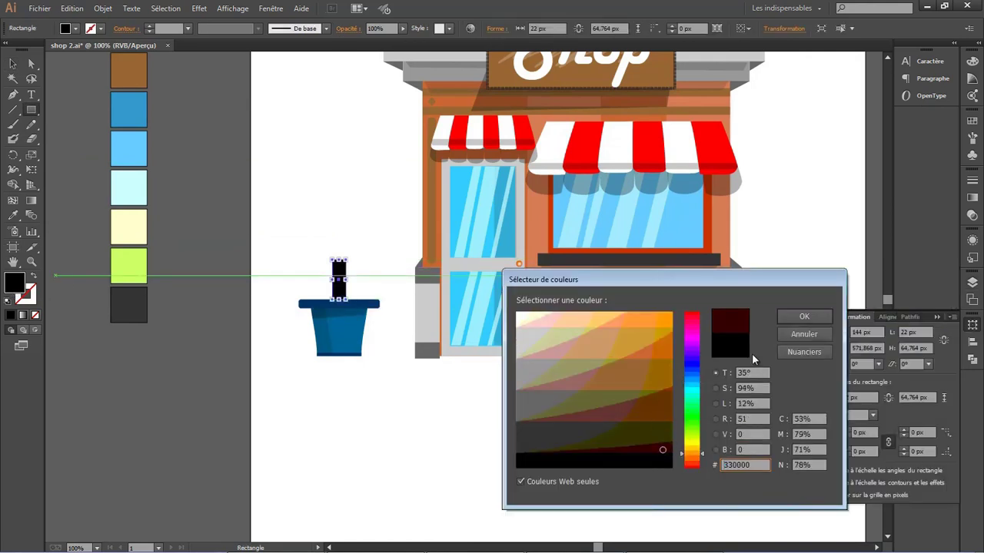
left_click(804, 315)
- Draw a closed zigzag half-tree outline above the trunk with the Pen tool
key("p")
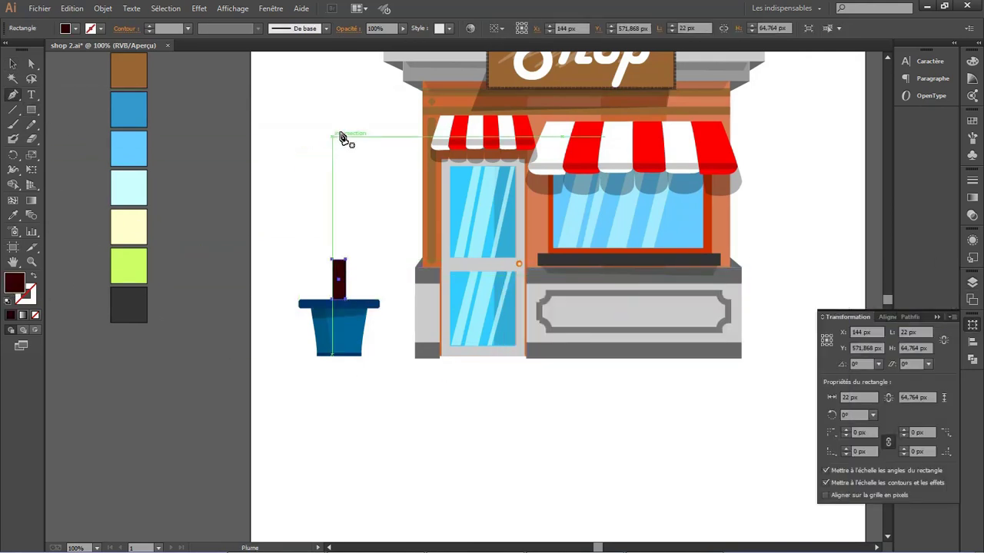
left_click(338, 105)
left_click(319, 146)
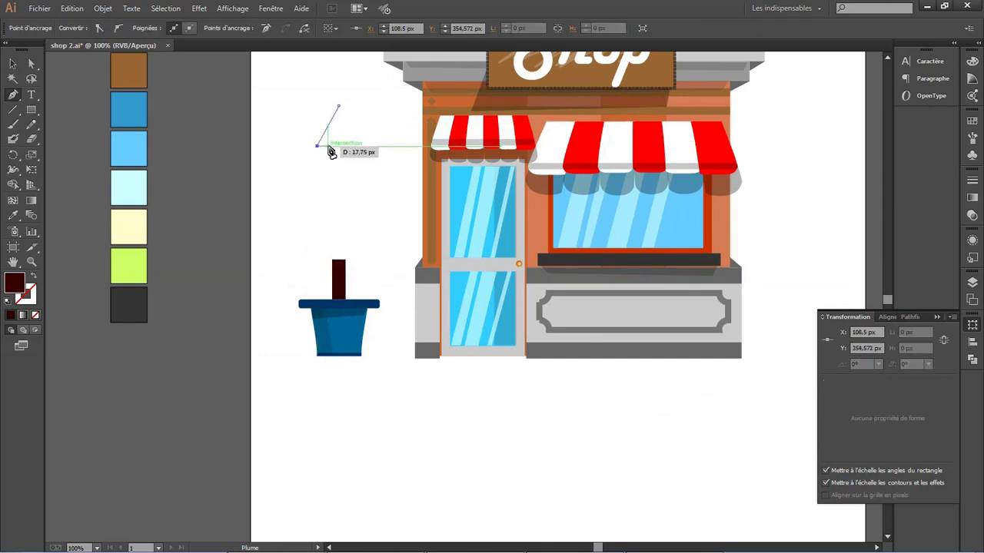
left_click(328, 143)
left_click(306, 186)
left_click(299, 221)
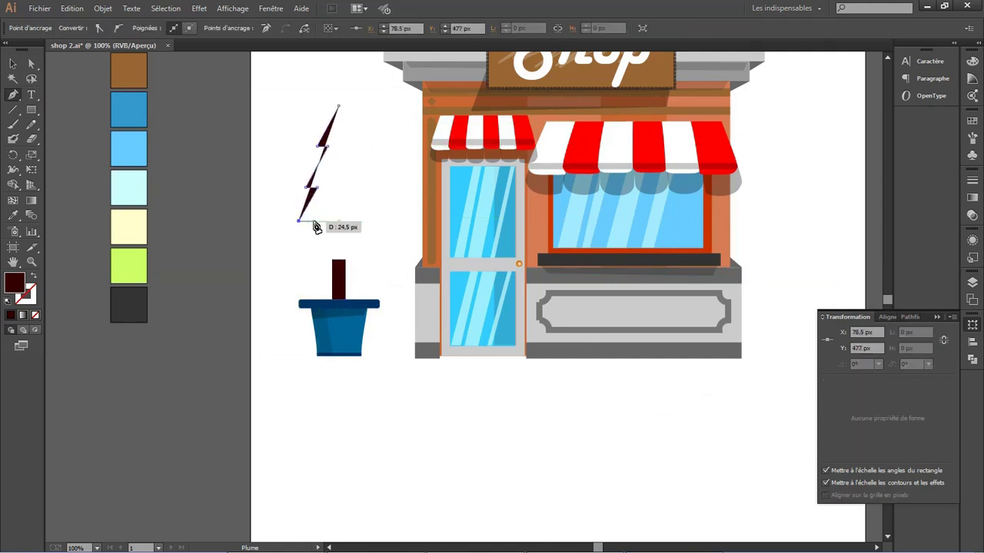
left_click(295, 247)
left_click(338, 247)
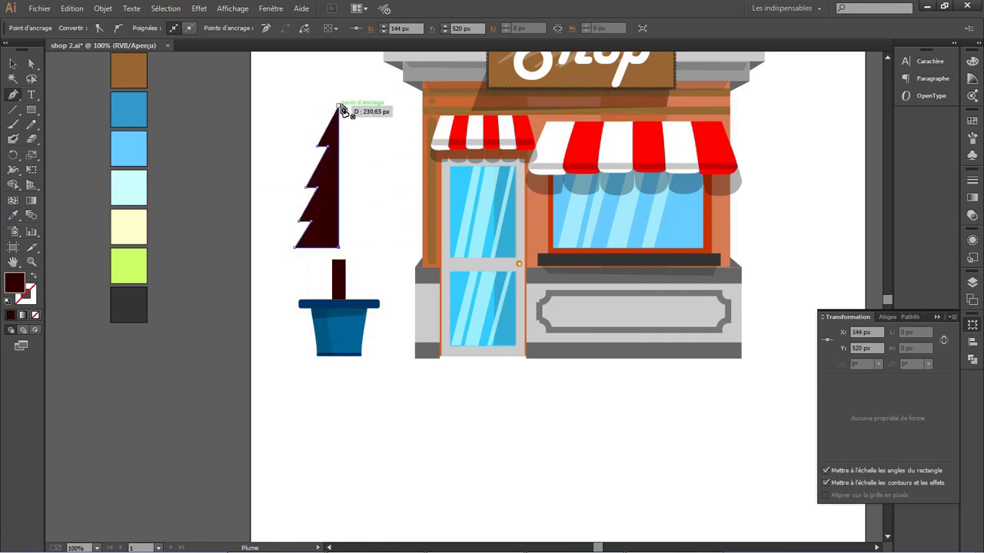
left_click(338, 105)
- Fill the half-tree with dark green
double_click(23, 286)
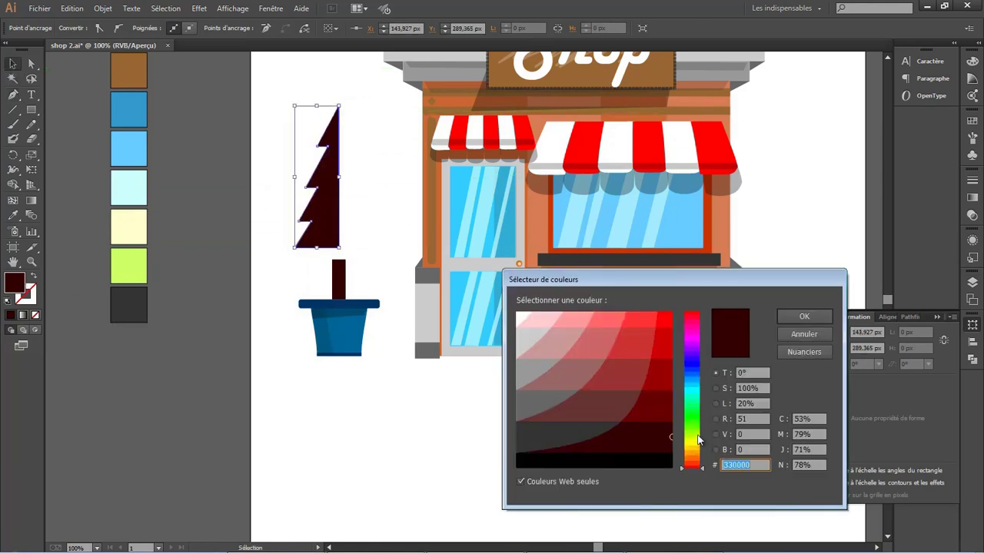
left_click(687, 400)
left_click(664, 422)
left_click(805, 322)
key("ctrl+shift+a")
- Make a vertically mirrored copy of the half-tree and move it against the original
left_click(320, 220)
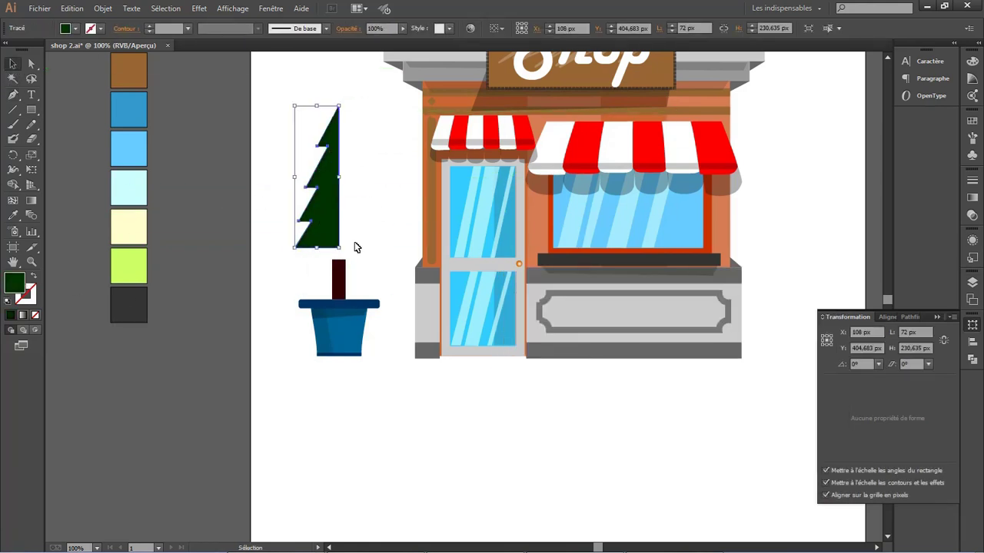
left_click_drag(327, 196, 329, 199)
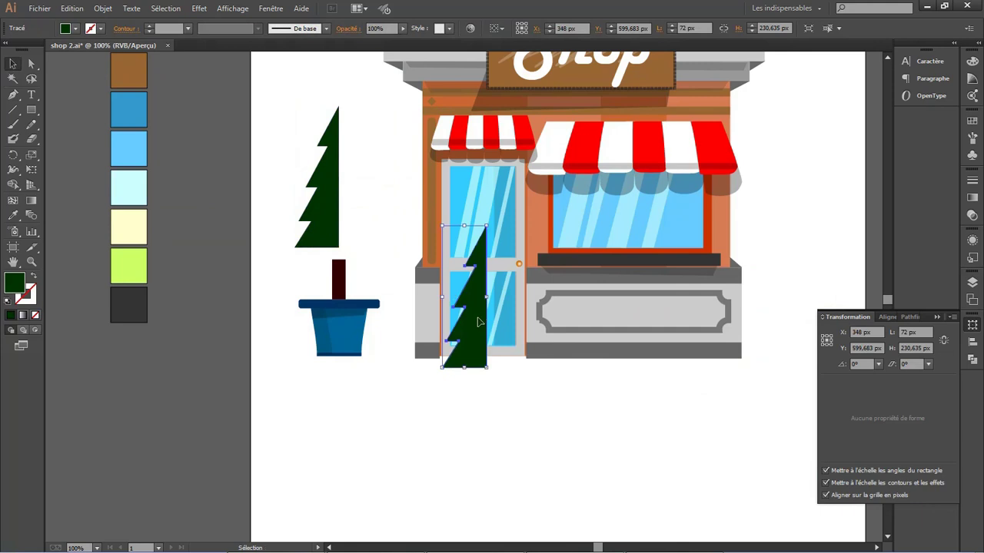
right_click(330, 199)
left_click(507, 405)
left_click(677, 372)
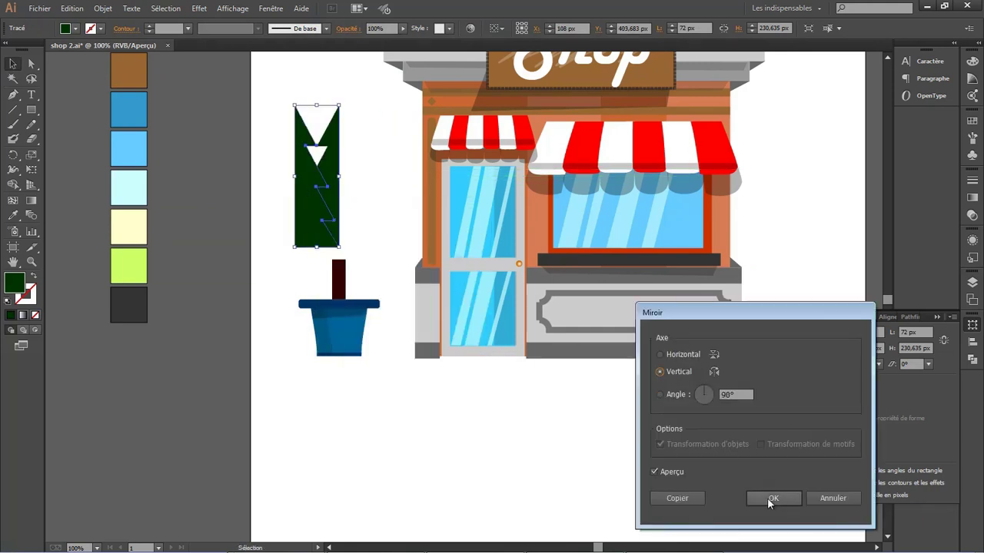
left_click(773, 498)
left_click_drag(331, 210, 356, 210)
key("ctrl+shift+a")
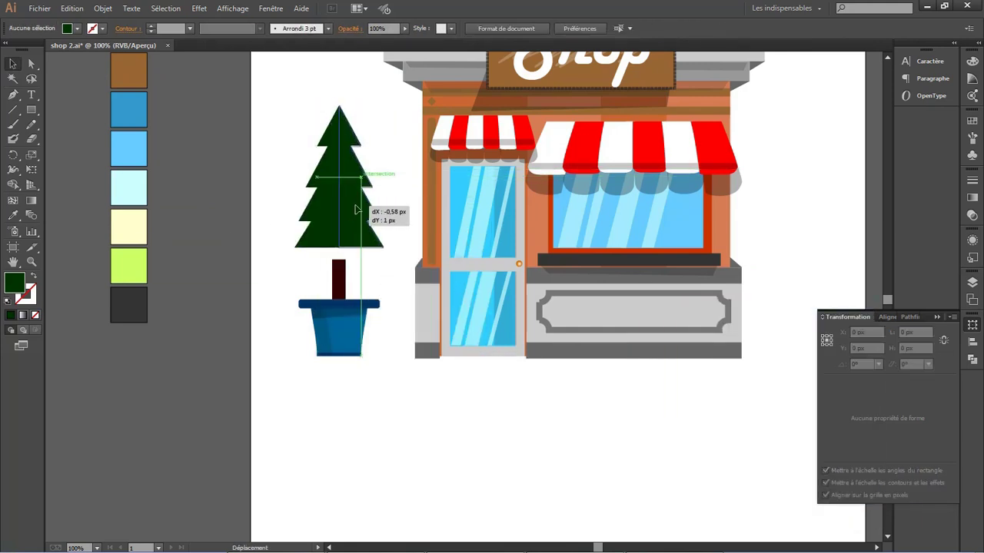
- Select both fir tree halves and try merging them with Pathfinder, dismissing the warning
left_click(366, 285)
scroll(361, 254, "up", 4)
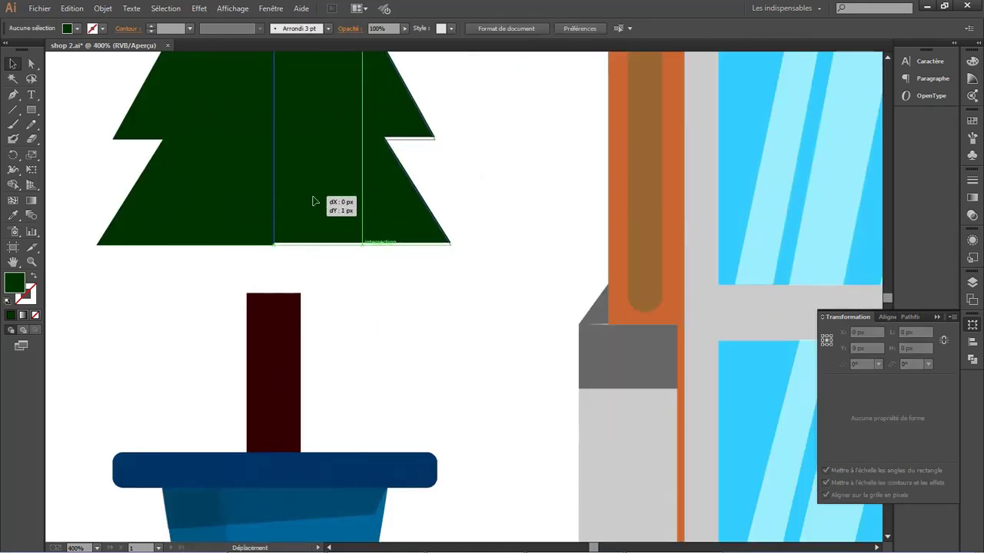
scroll(359, 298, "up", 3)
scroll(365, 299, "down", 2)
left_click_drag(250, 97, 401, 397)
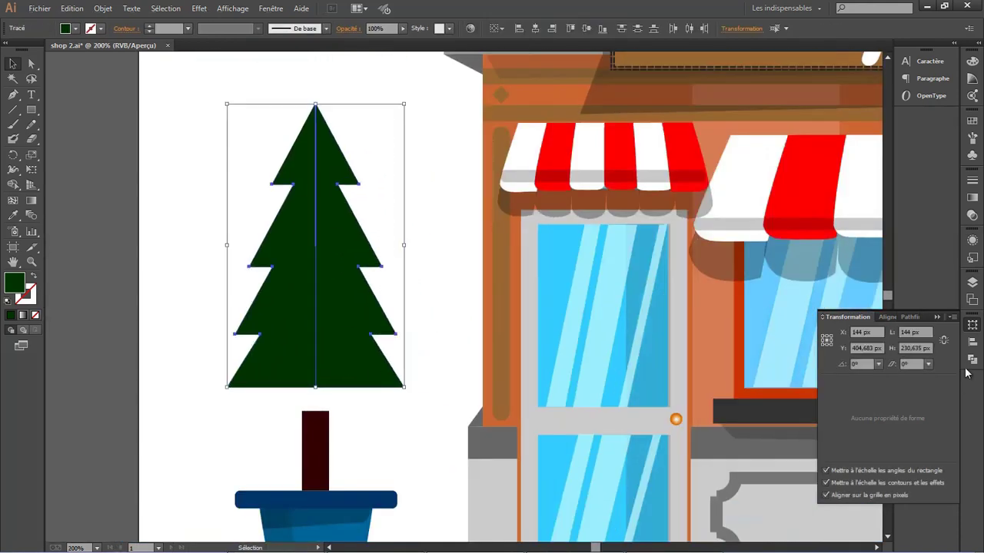
left_click(973, 359)
left_click(877, 375)
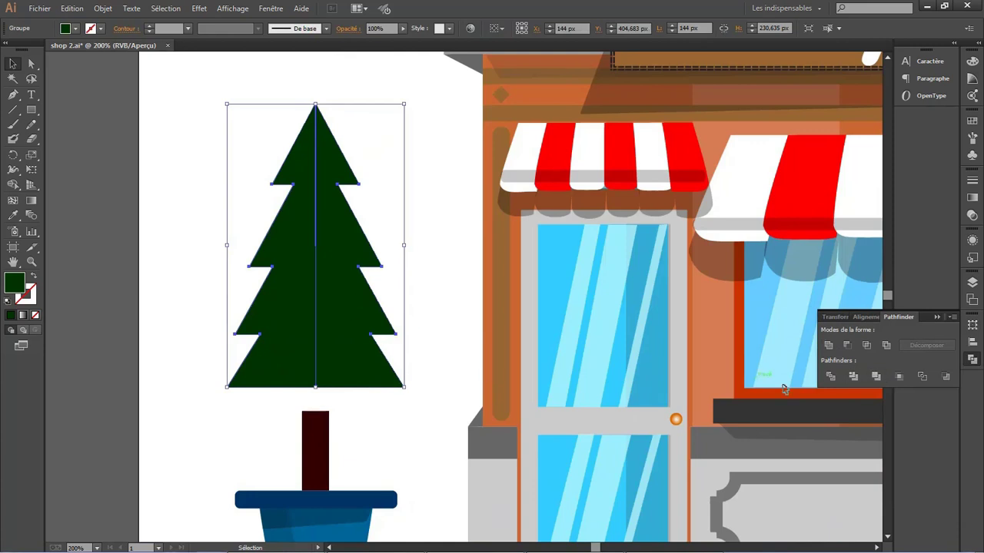
left_click(848, 346)
key("Return")
- Fill the tree's right half with green #006600
left_click(215, 208)
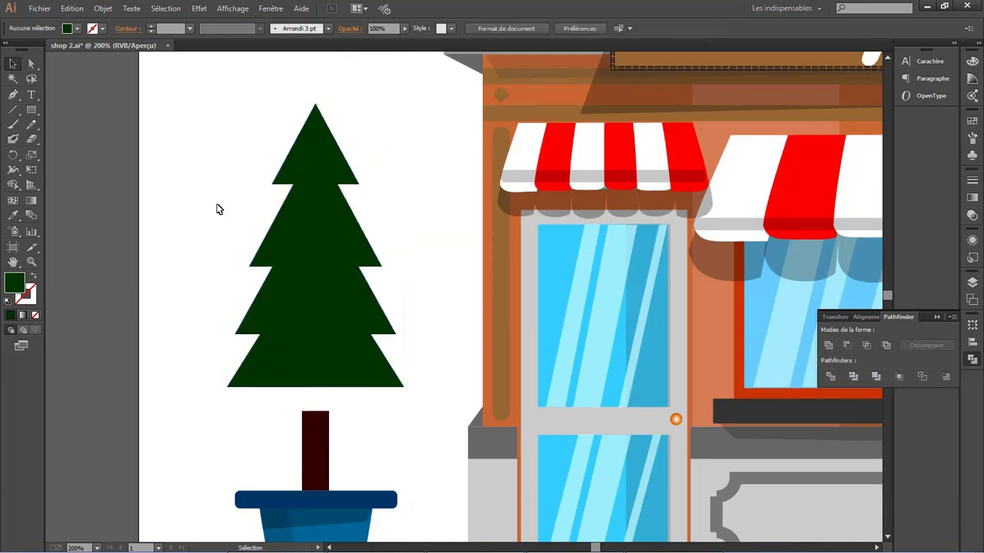
left_click(299, 238)
left_click(369, 207)
left_click(315, 246)
double_click(14, 283)
left_click(651, 413)
left_click(169, 201)
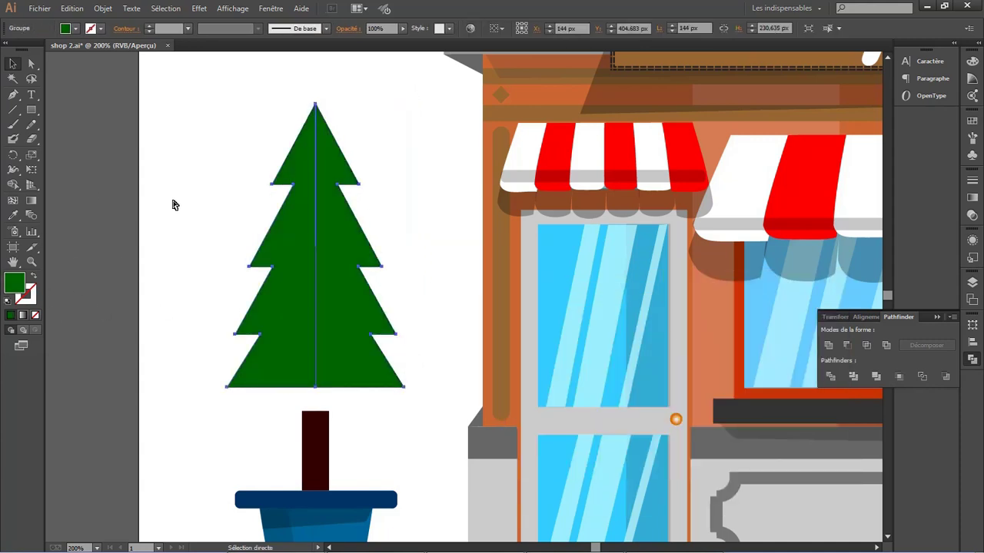
- Change the right half's fill to a lighter, brighter green
left_click(337, 236)
double_click(14, 284)
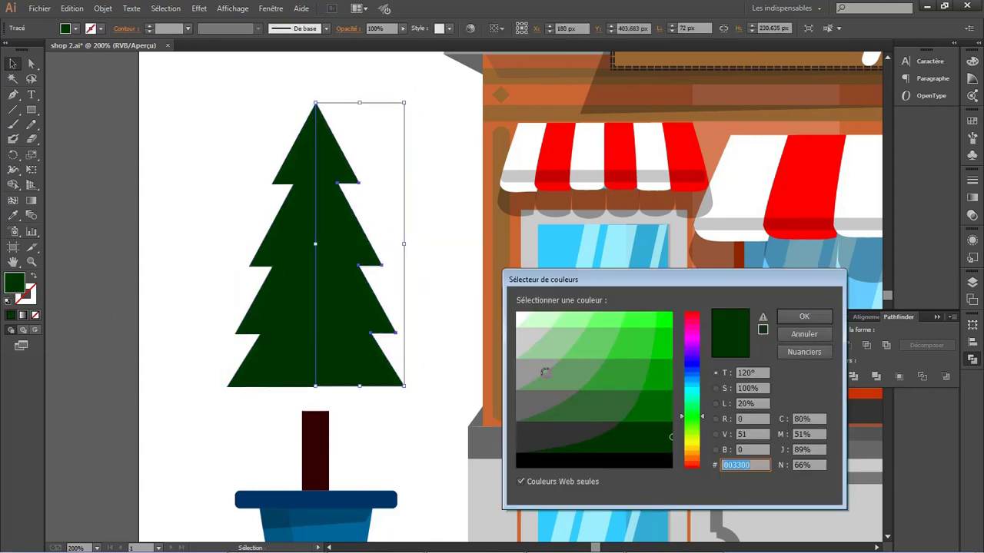
left_click(670, 375)
left_click(804, 316)
double_click(14, 282)
left_click(804, 334)
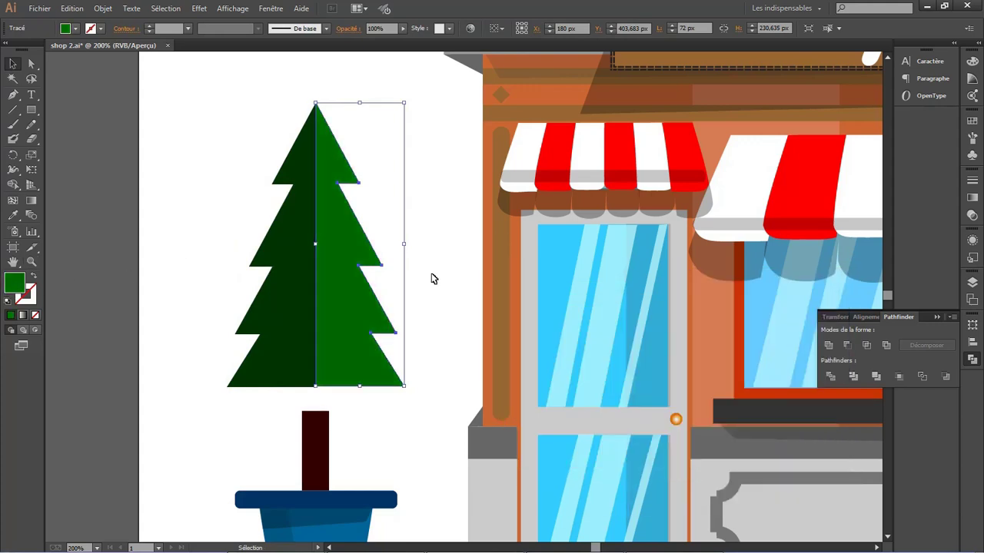
left_click(431, 279)
left_click(340, 345)
- Lower the whole two-toned tree onto its trunk with Shift+Down
scroll(340, 373, "up", 4)
scroll(339, 375, "down", 2)
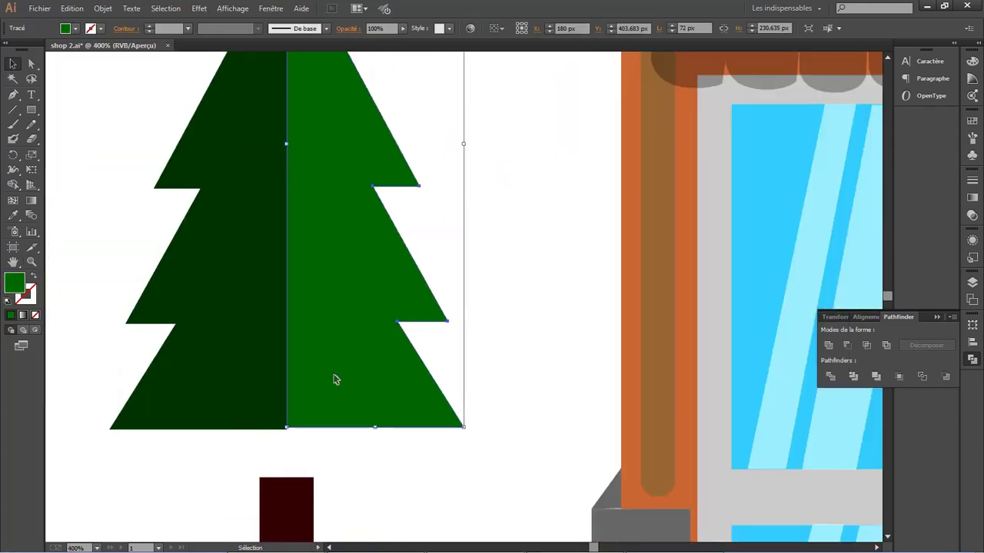
scroll(281, 431, "up", 2)
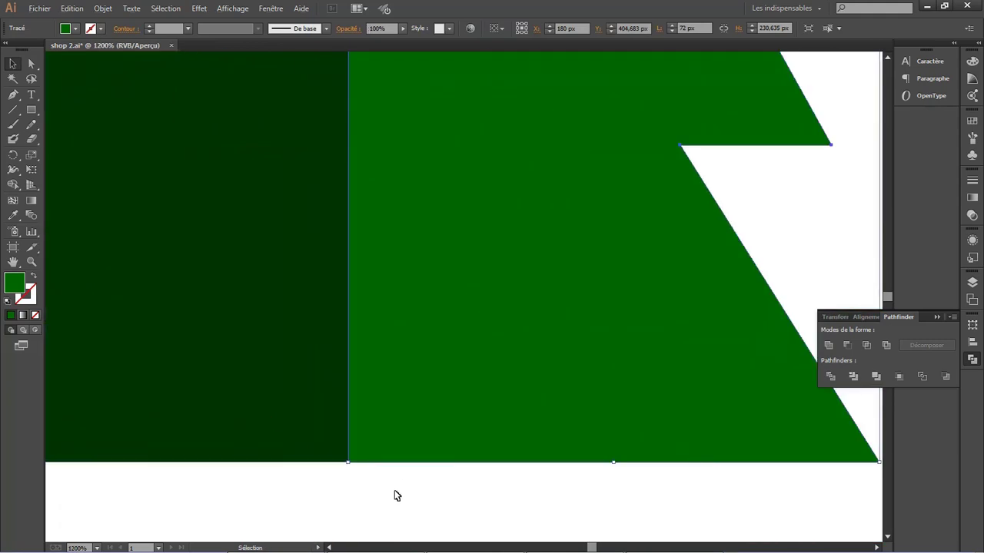
scroll(395, 494, "down", 3)
scroll(433, 290, "down", 3)
left_click_drag(369, 241, 415, 315)
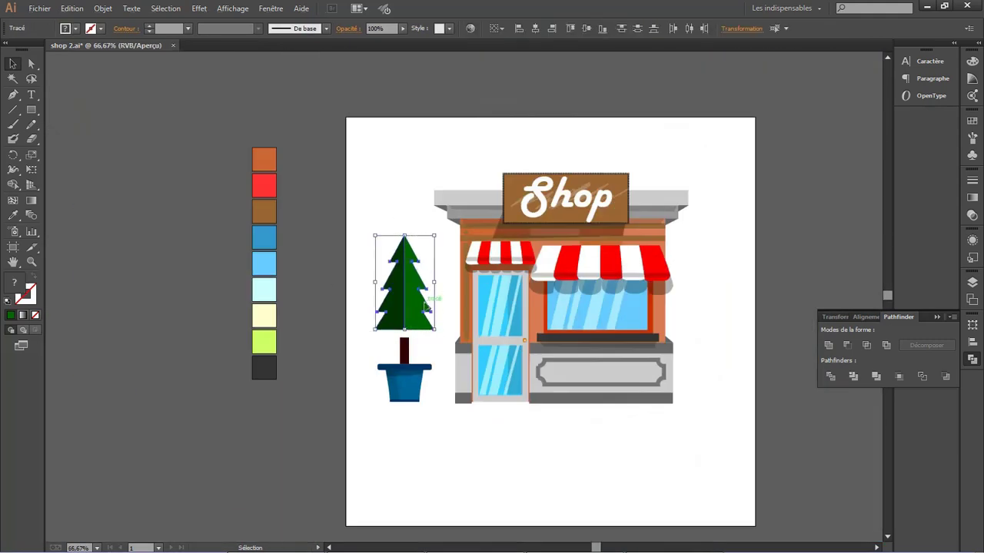
key("shift+Down")
key("shift+Down")
key("shift+Down")
key("shift+Down")
key("shift+Down")
left_click(321, 475)
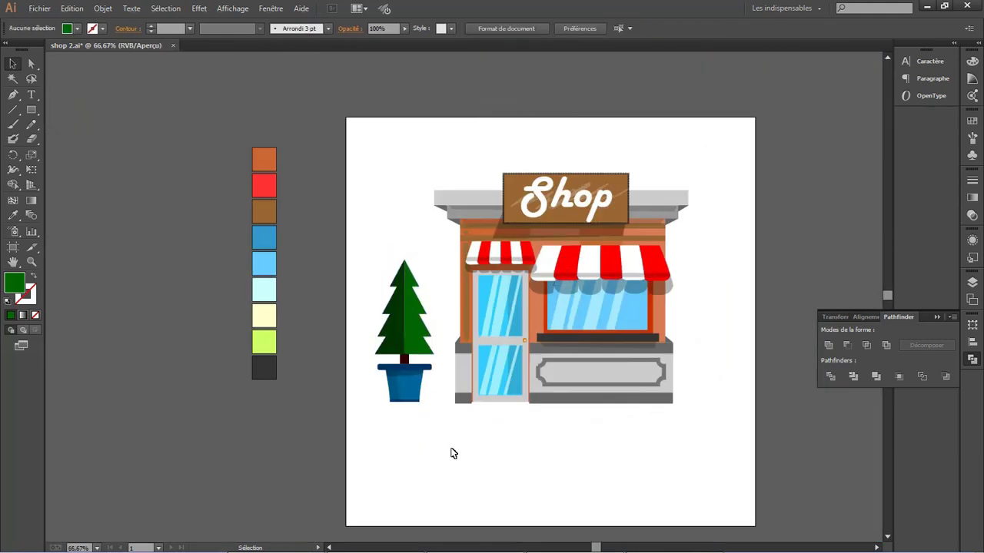
- Copy the potted fir tree and place the duplicate right of the shop
left_click_drag(375, 260, 428, 433)
key("ctrl+c")
key("ctrl+v")
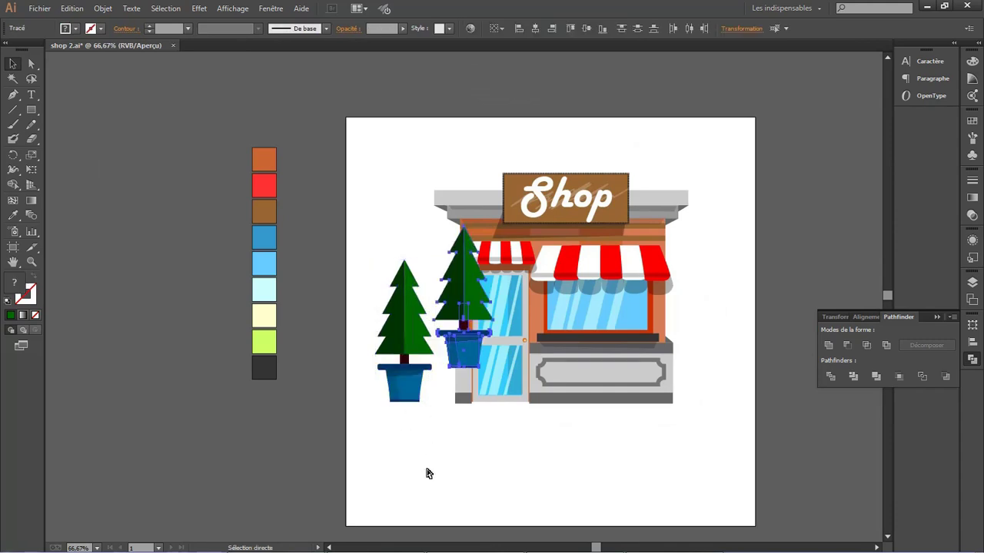
left_click_drag(464, 307, 707, 327)
left_click(482, 466)
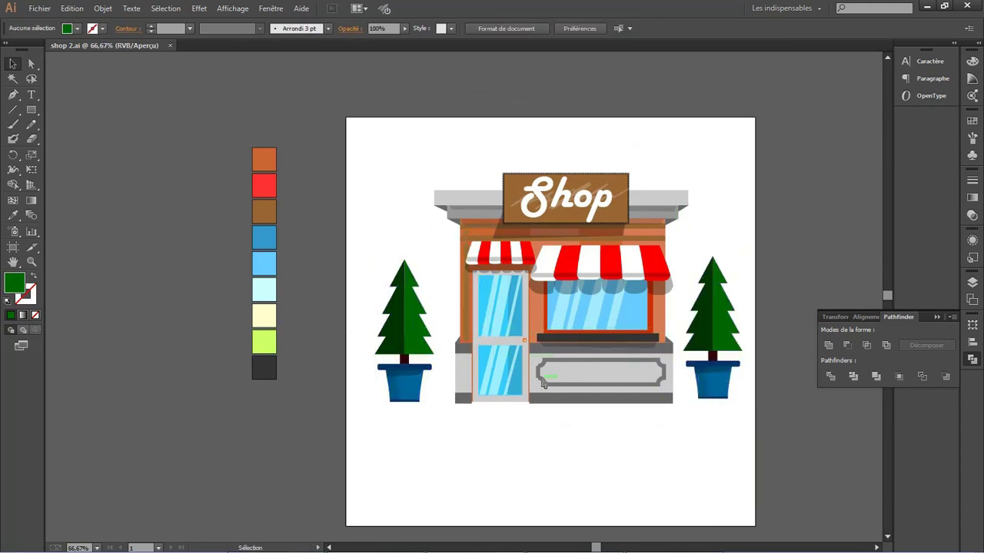
- Alt-drag another copy of the left potted tree downward and merge it
left_click_drag(392, 273, 429, 440)
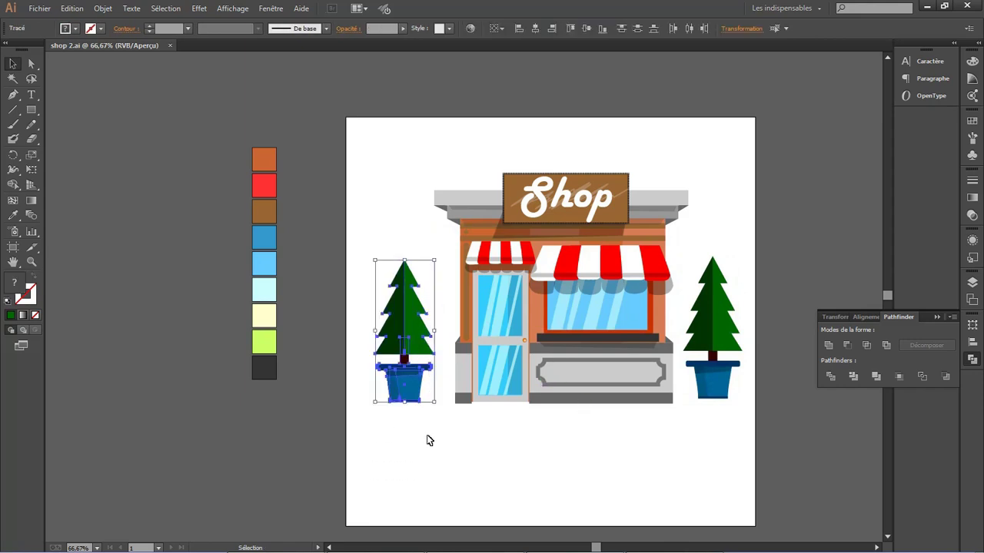
left_click_drag(404, 338, 445, 449)
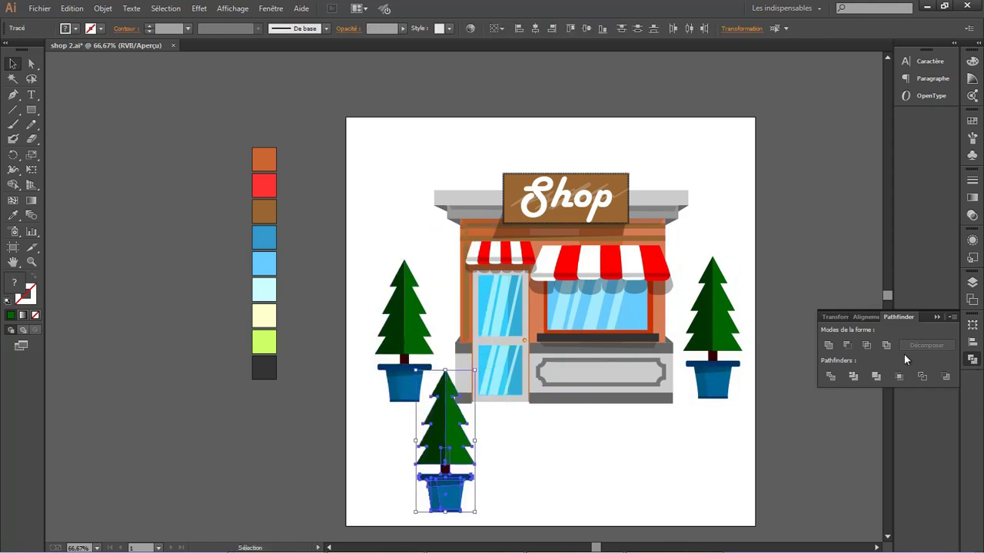
left_click(828, 345)
- Fill the shadow shape with black
double_click(18, 290)
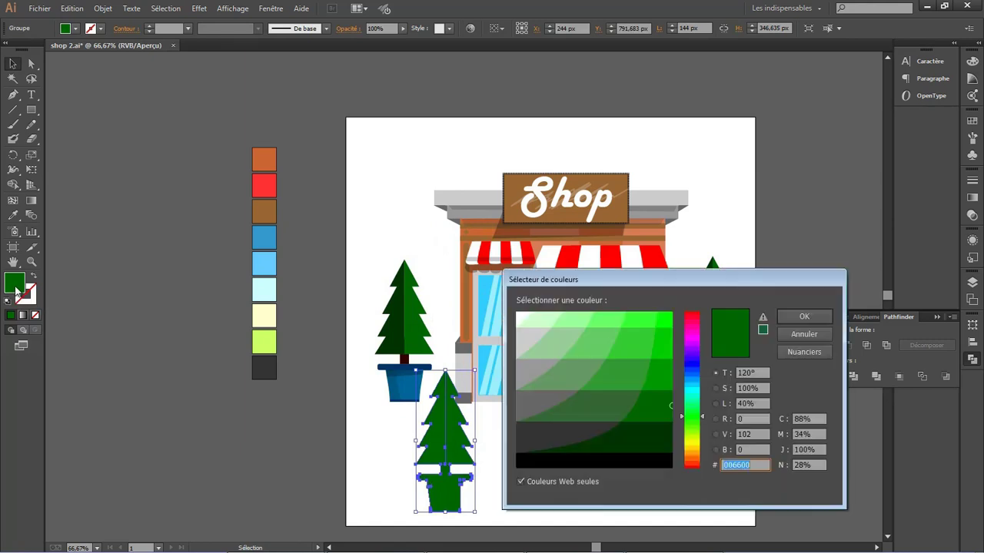
left_click(619, 460)
left_click(808, 315)
- Rotate the black shadow shape by 163°
right_click(463, 444)
mouse_move(508, 404)
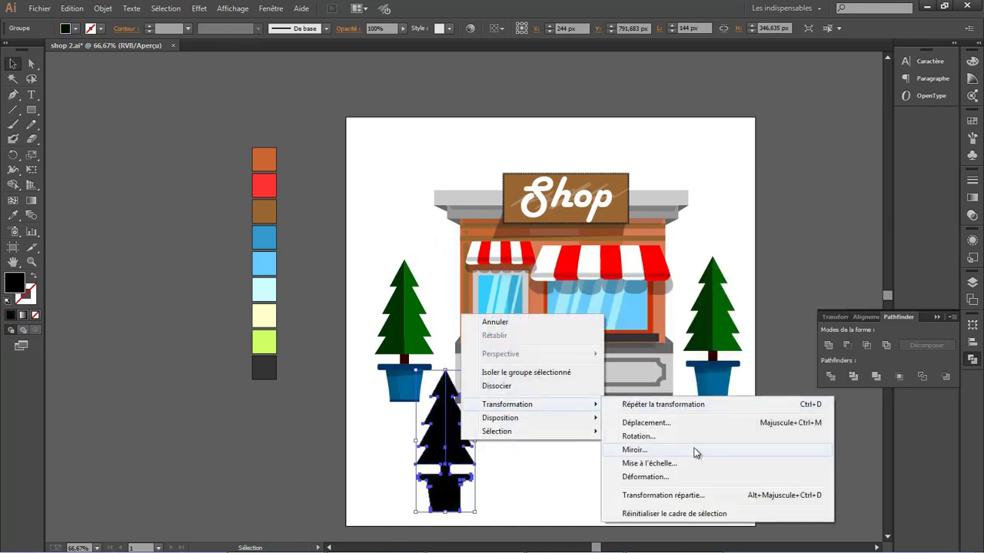
left_click(698, 435)
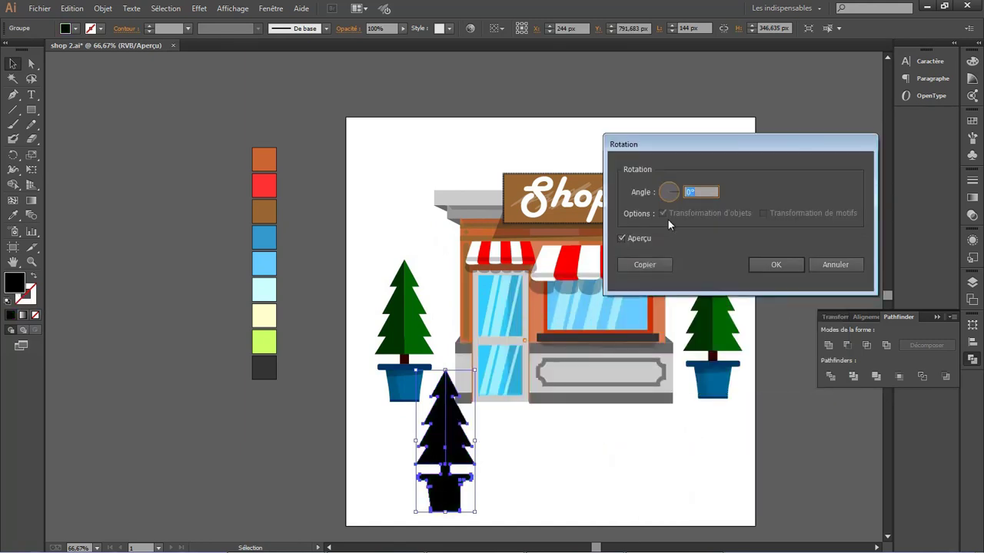
left_click(621, 238)
scroll(703, 191, "up", 5)
scroll(702, 191, "up", 10)
scroll(702, 192, "up", 10)
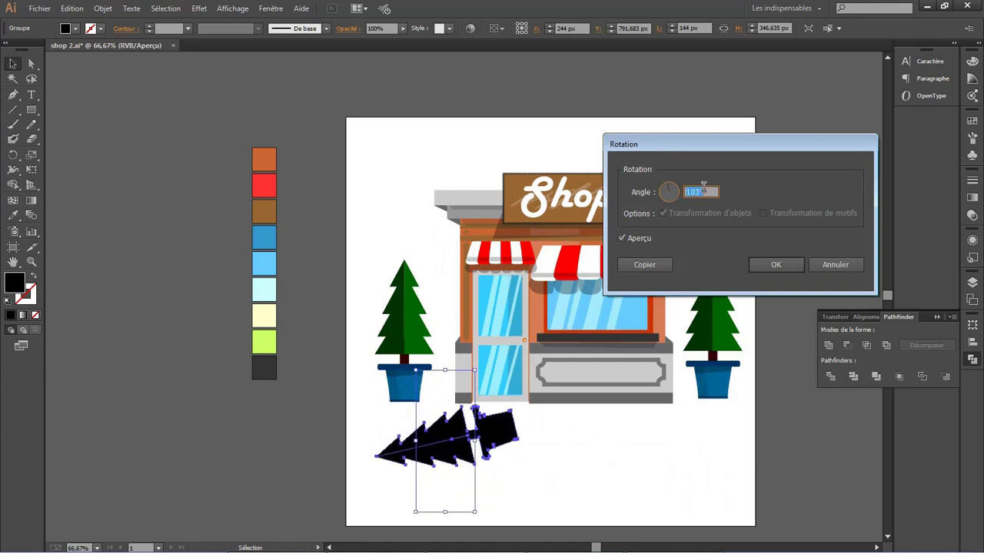
scroll(703, 192, "up", 5)
scroll(702, 191, "up", 5)
scroll(703, 191, "up", 5)
scroll(703, 192, "up", 2)
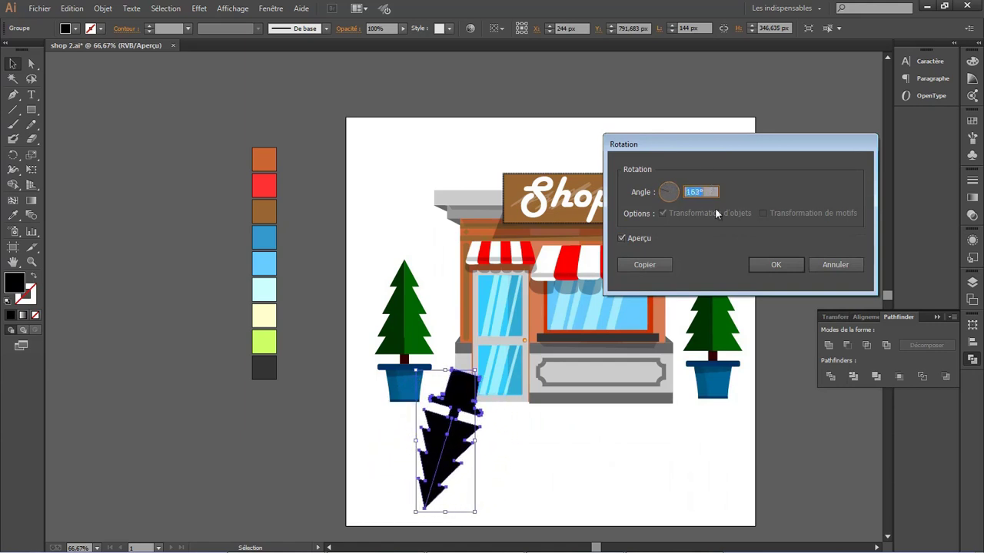
left_click(775, 265)
- Move the shadow under the left tree, lean and shorten it, and lower its opacity
left_click_drag(450, 369, 411, 454)
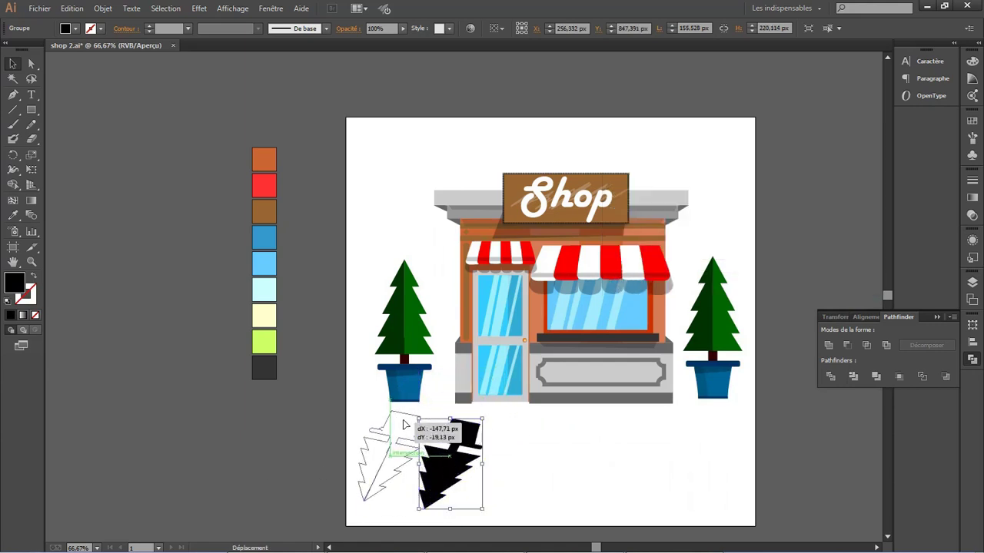
left_click_drag(421, 495, 433, 522)
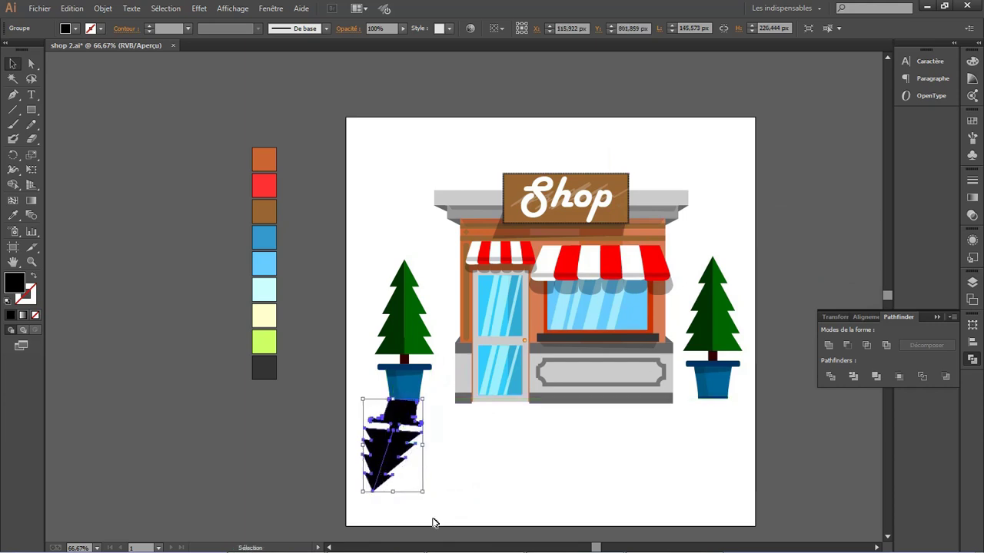
left_click_drag(393, 493, 403, 436)
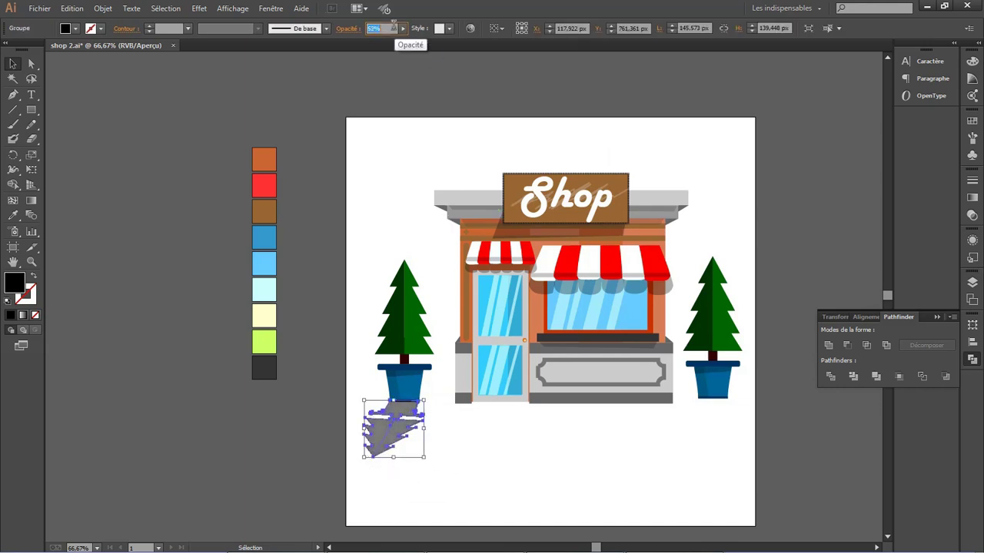
key("Return")
left_click(454, 429)
- Free Distort the shadow to skew it along the ground, then flatten it
left_click(422, 427)
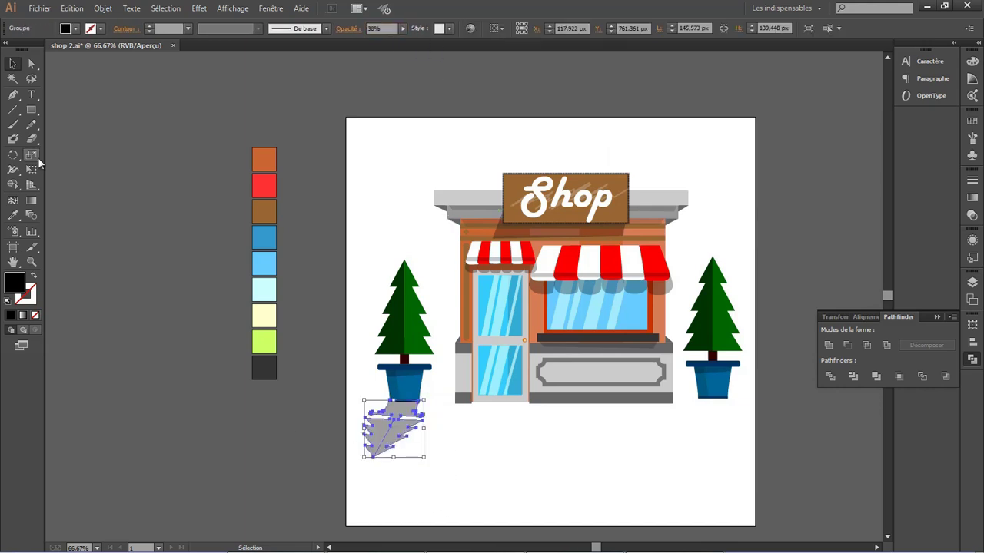
left_click(32, 169)
left_click_drag(410, 464, 390, 461)
key("v")
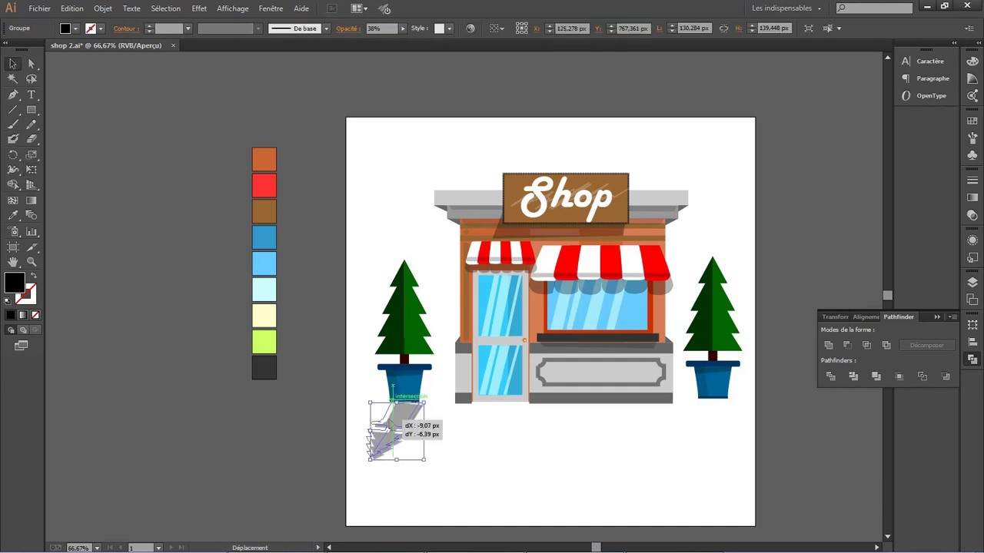
left_click_drag(422, 466, 422, 440)
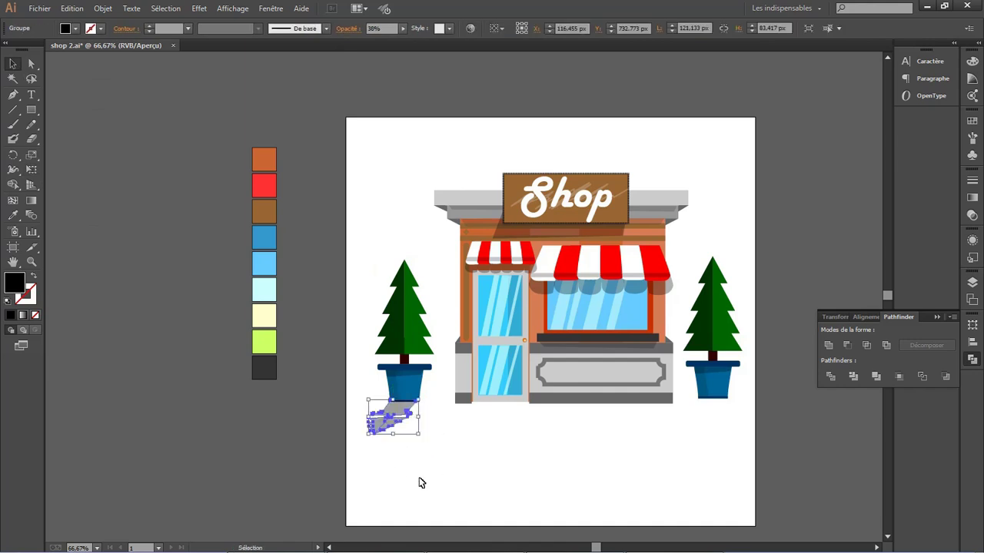
- Place a copy of the shadow beneath the right tree
key("ctrl+c")
key("ctrl+v")
left_click_drag(463, 297, 704, 413)
left_click(728, 460)
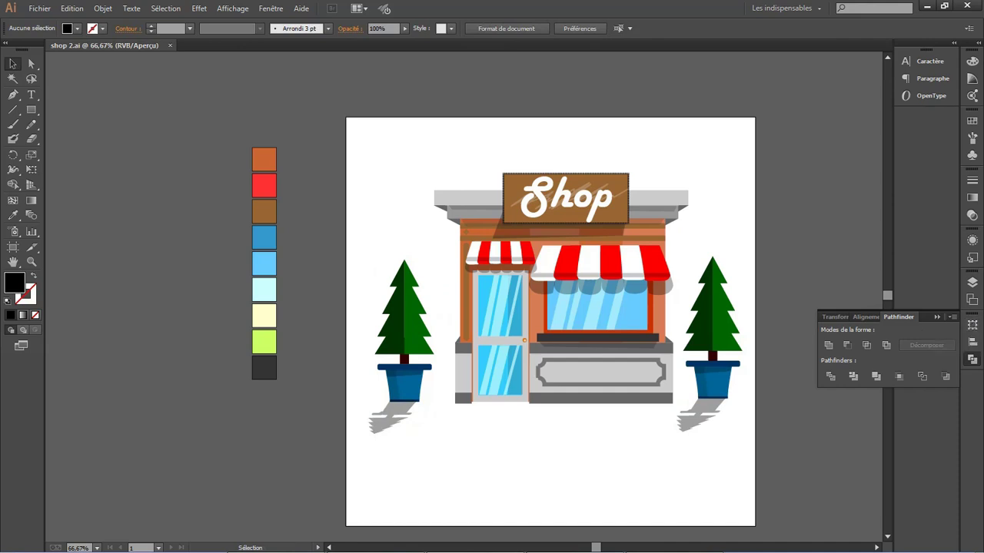
- On Calque 1, nudge the left tree and its shadow two steps right
left_click(972, 282)
scroll(867, 369, "down", 5)
left_click(867, 374)
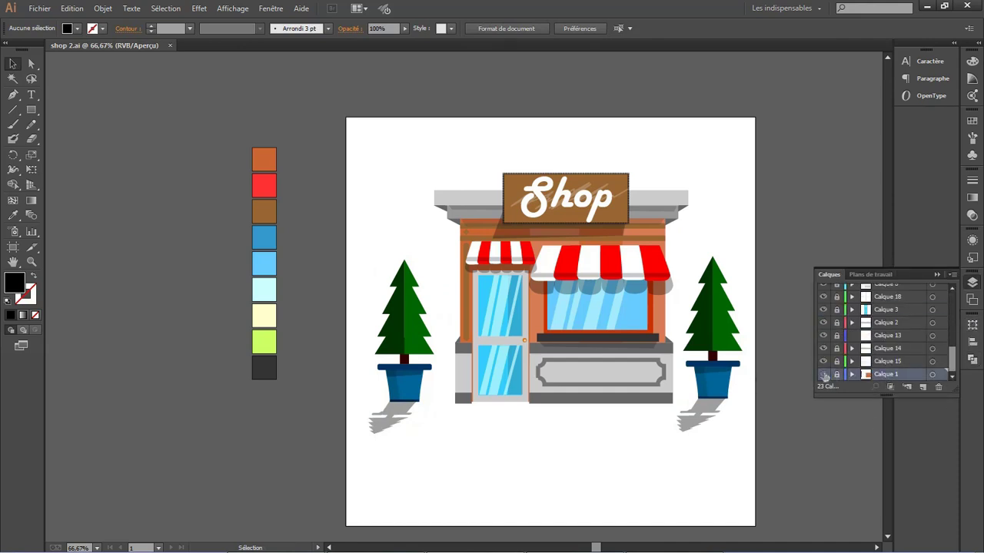
left_click_drag(366, 261, 490, 412)
key("Right")
key("Right")
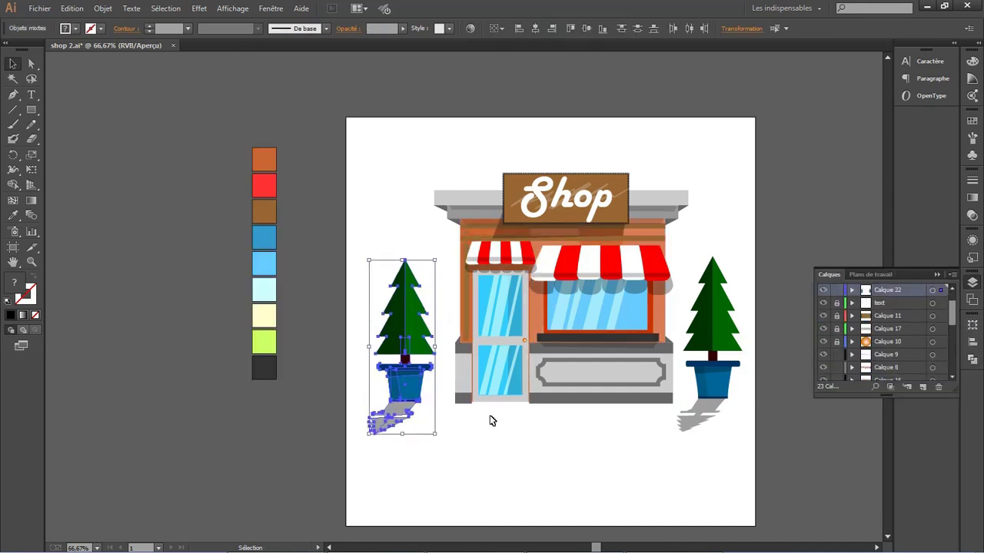
key("Right")
key("Right")
key("Right")
key("Right")
key("Right")
key("Right")
left_click_drag(744, 252, 691, 458)
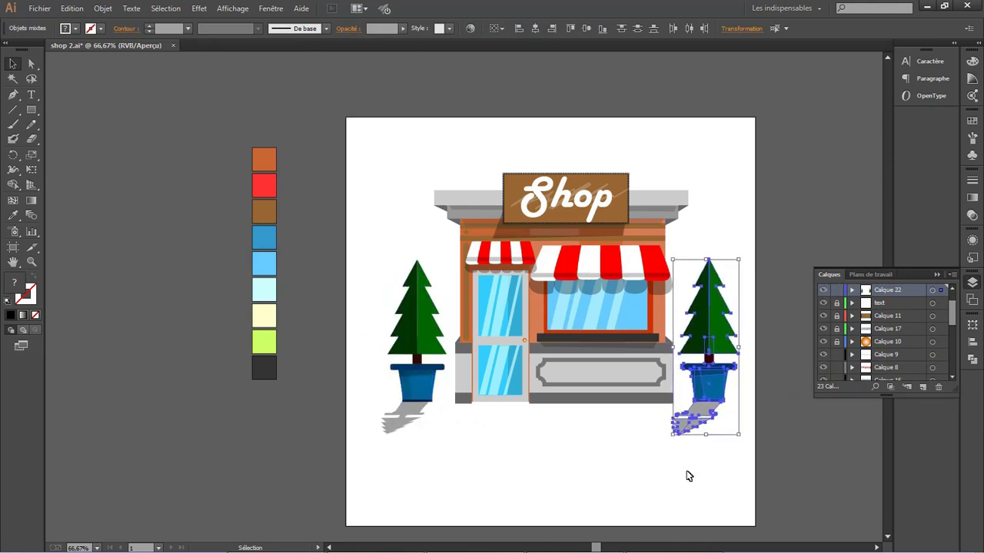
left_click(718, 463)
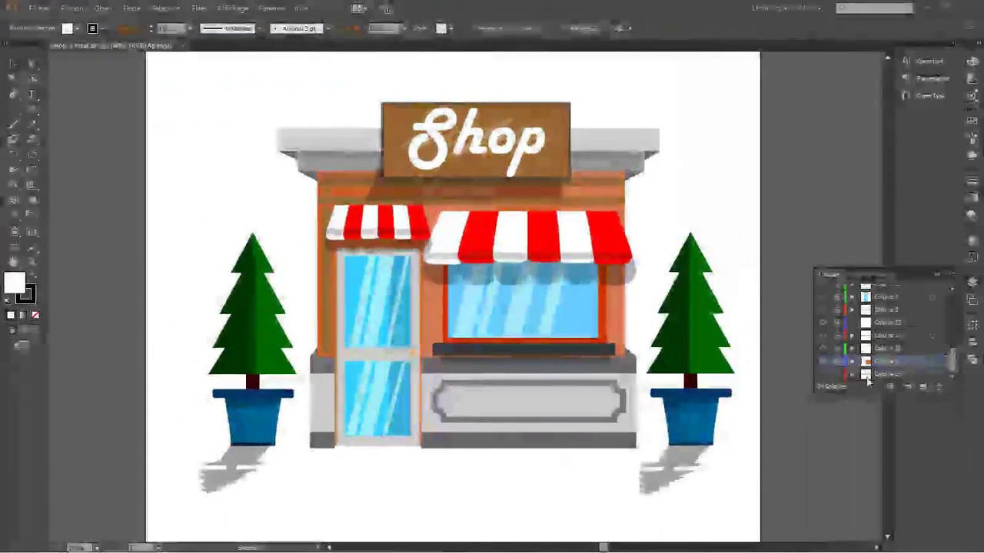
- Move Calque 26 below Calque 1 and stretch a 100×100 px rectangle across the shop's base
left_click_drag(888, 361, 885, 374)
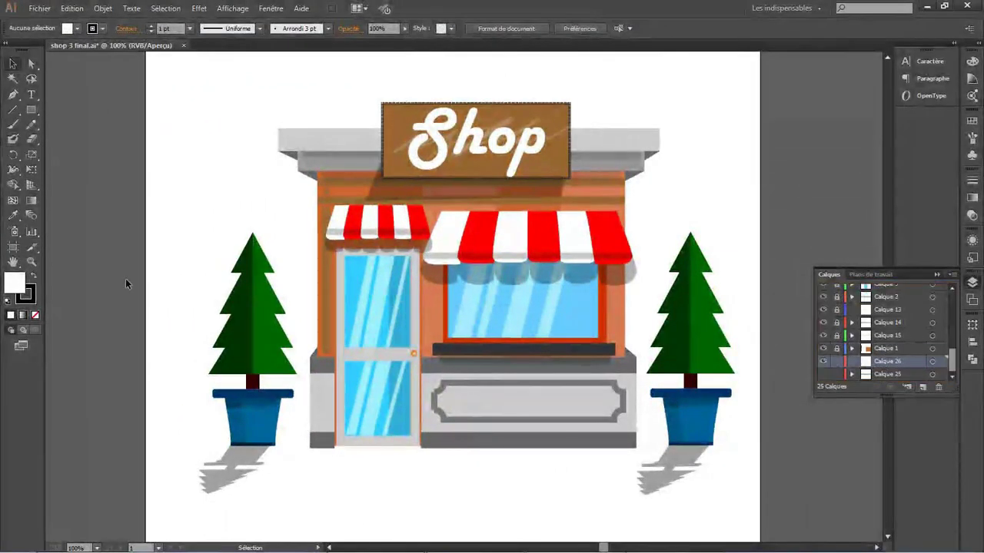
left_click(310, 449)
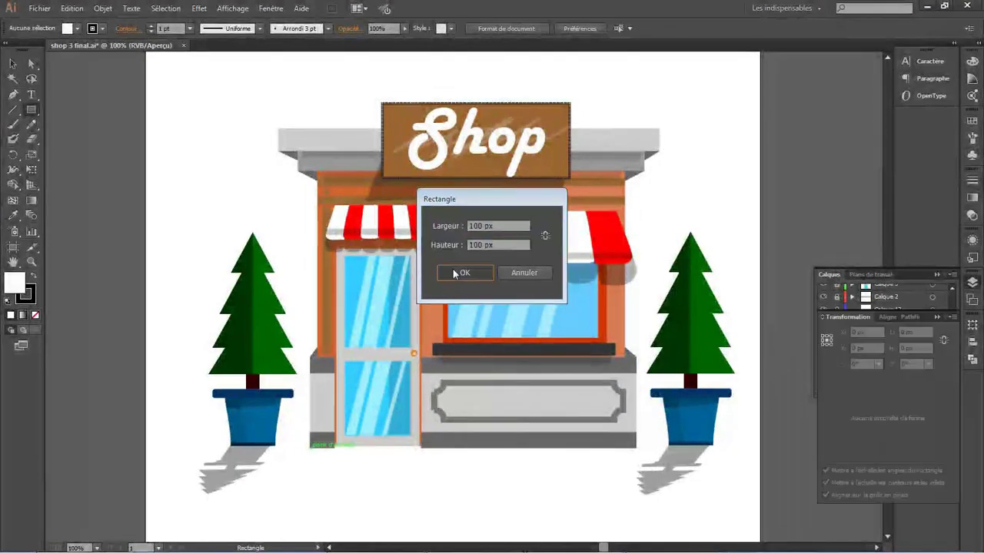
left_click(462, 273)
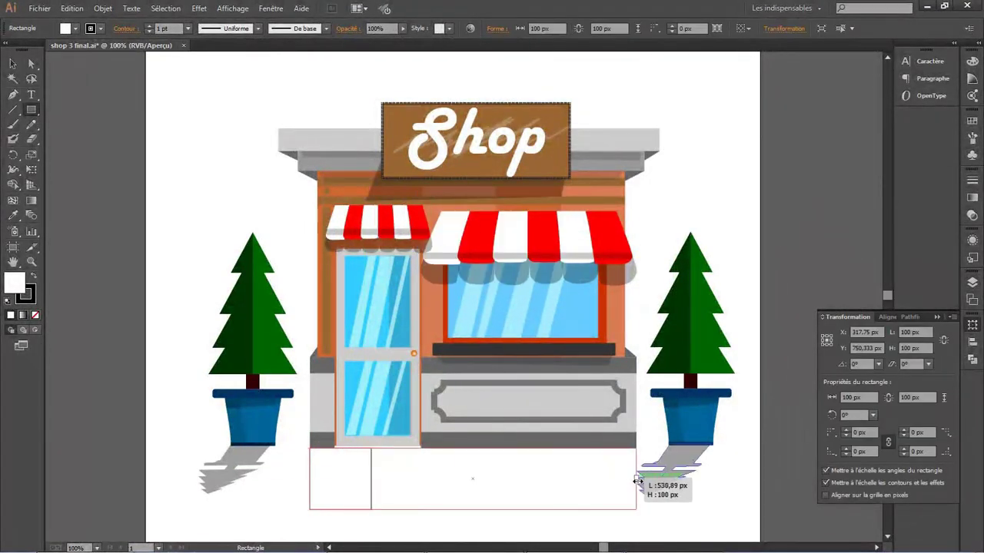
left_click_drag(372, 478, 637, 478)
- Give the rectangle a #000000 fill at 30% opacity
double_click(15, 286)
type("000000")
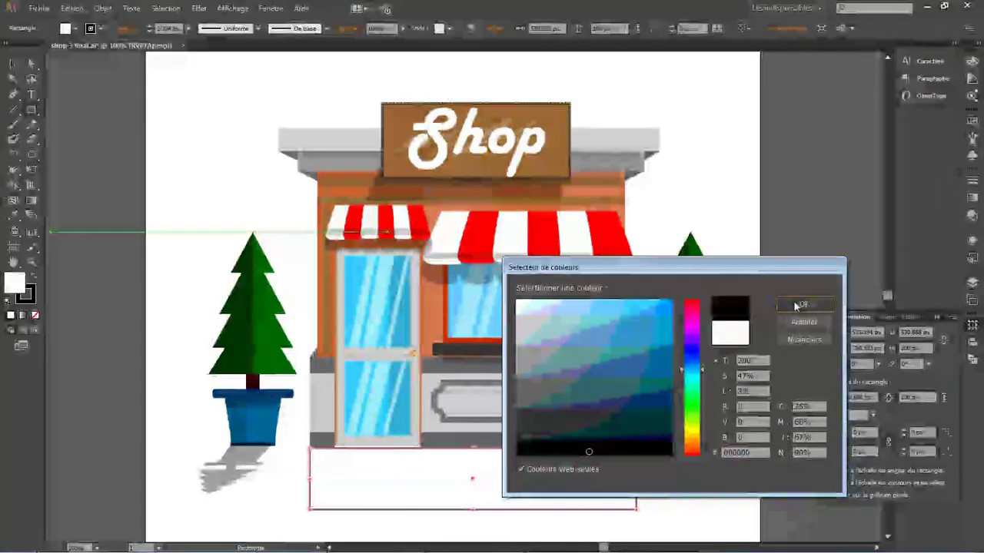
key("Return")
left_click(384, 29)
type("30")
key("Return")
scroll(341, 353, "down", 1)
scroll(341, 353, "down", 1)
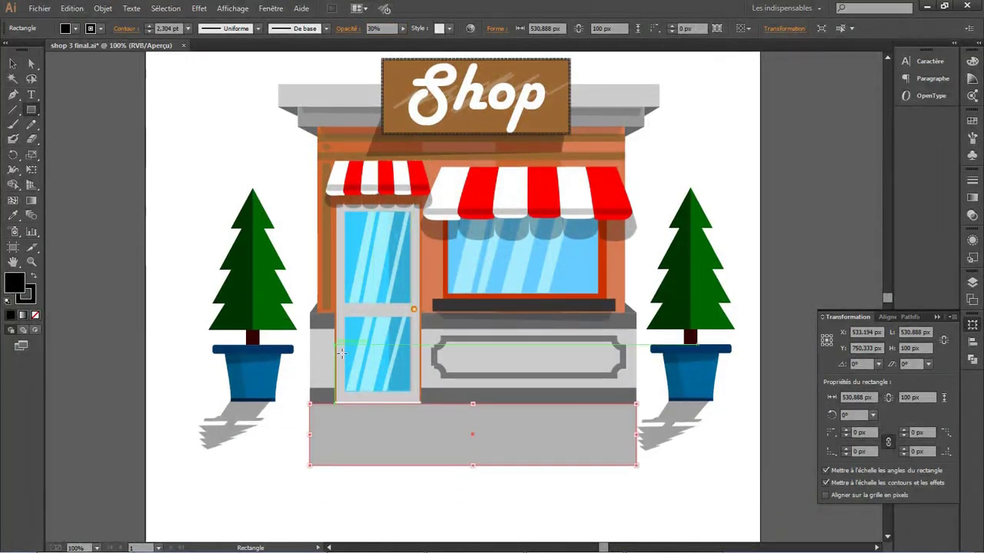
- Free Distort the rectangle's corners into a slanted trapezoid ground shadow
key("e")
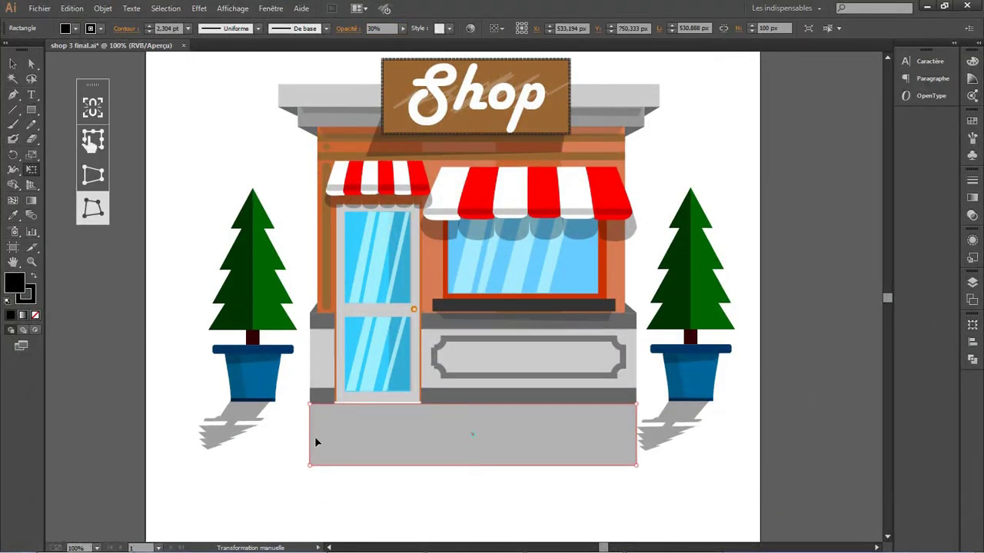
left_click_drag(310, 465, 294, 451)
left_click_drag(636, 465, 632, 452)
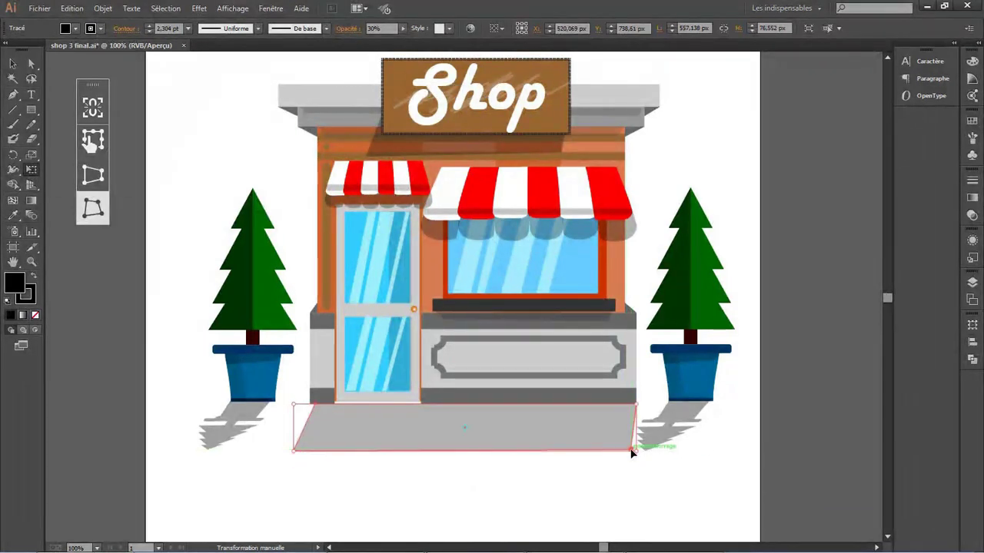
mouse_move(313, 410)
left_mouse_down()
mouse_move(92, 397)
mouse_move(225, 396)
left_mouse_up()
scroll(299, 406, "up", 5)
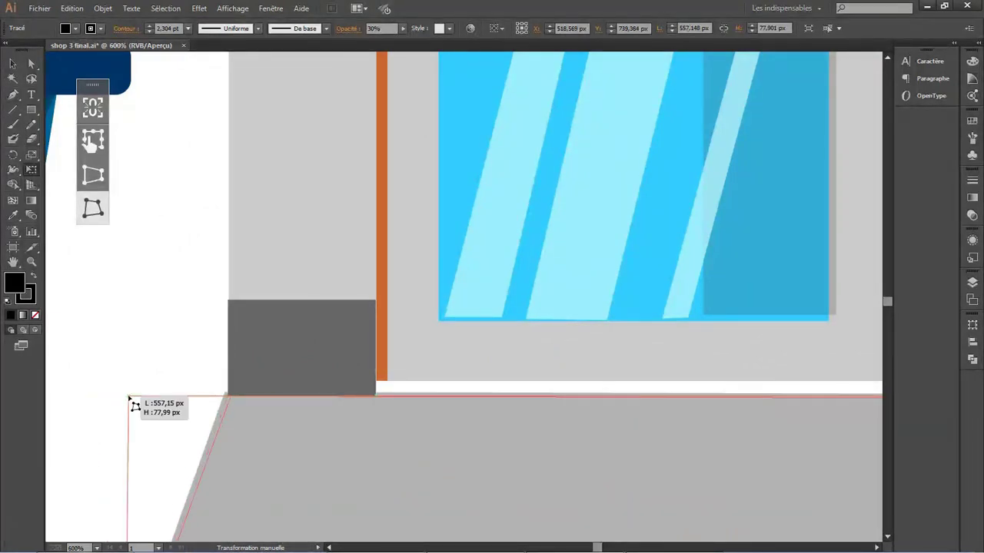
left_click_drag(125, 399, 126, 397)
scroll(345, 408, "down", 5)
scroll(804, 430, "up", 3)
scroll(792, 457, "up", 2)
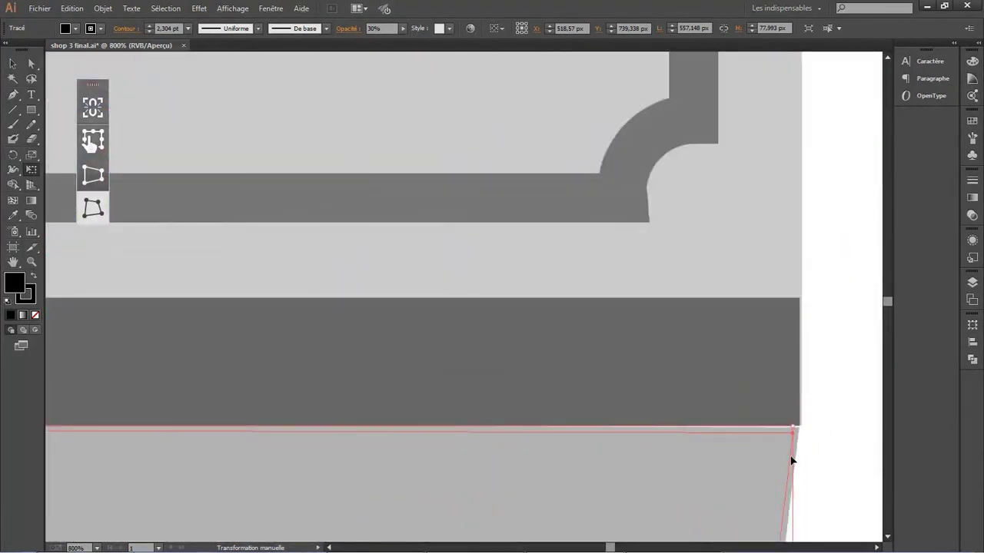
scroll(661, 527, "down", 5)
scroll(617, 527, "up", 2)
key("v")
left_click(618, 527)
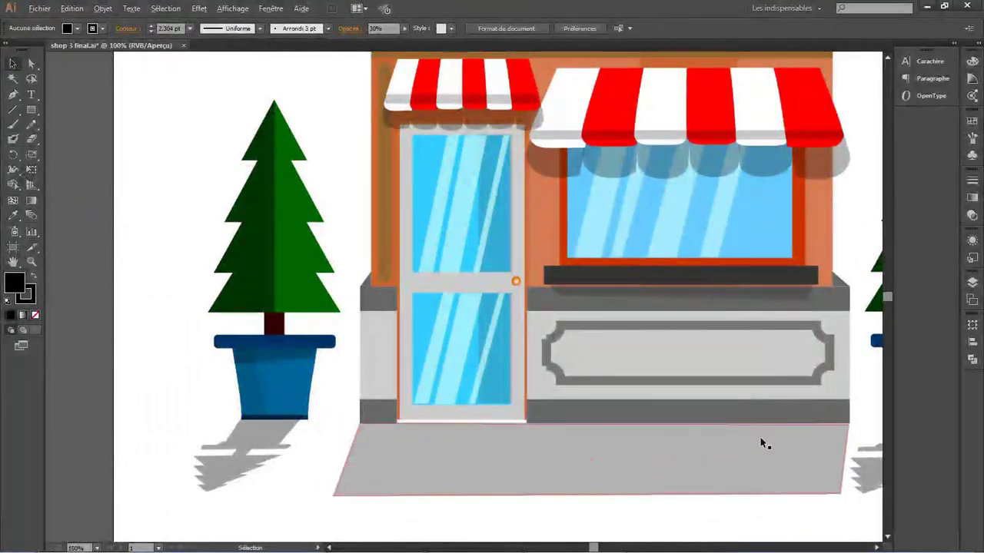
scroll(754, 494, "down", 1)
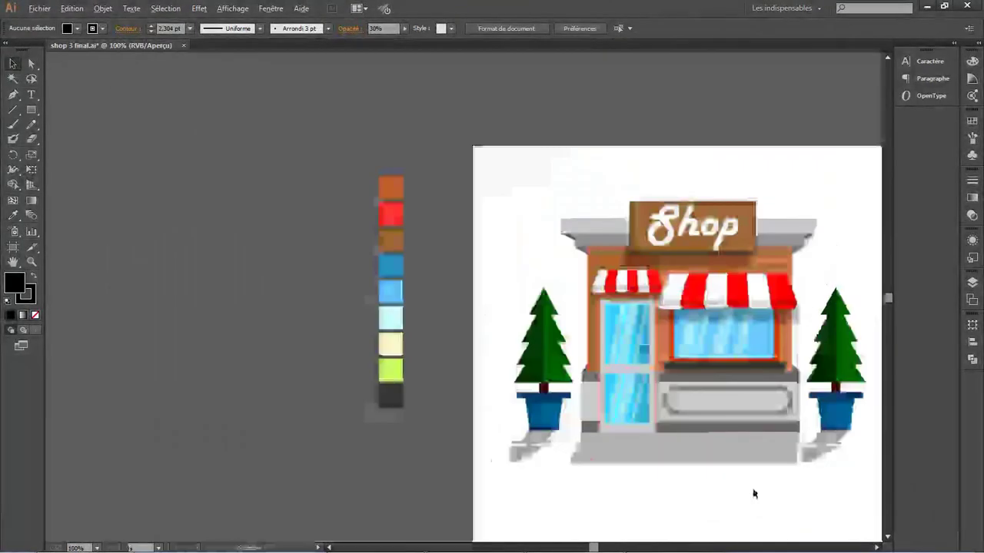
- Draw a 100 px black rectangle below the shop and flatten it into a thin bar
scroll(753, 494, "up", 1)
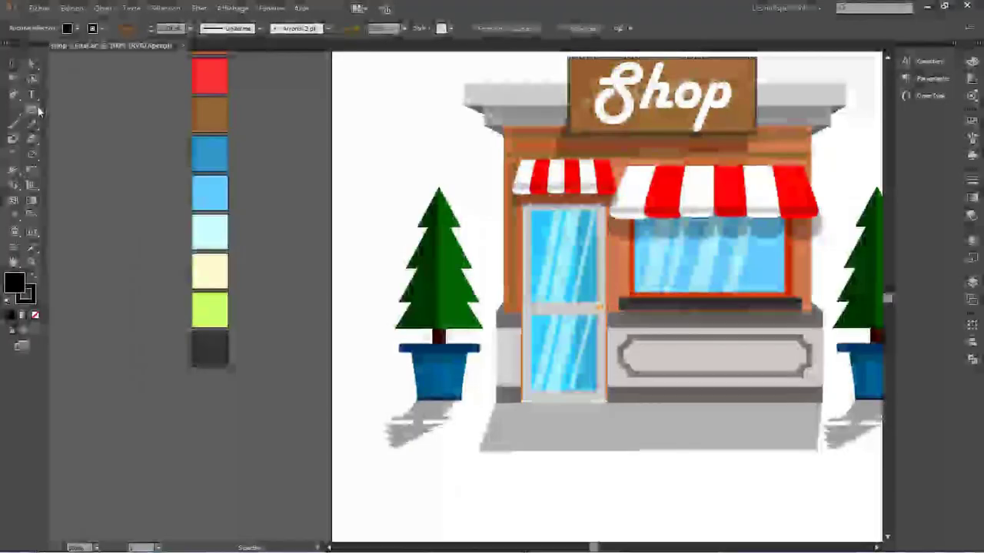
key("m")
left_click(557, 459)
key("Return")
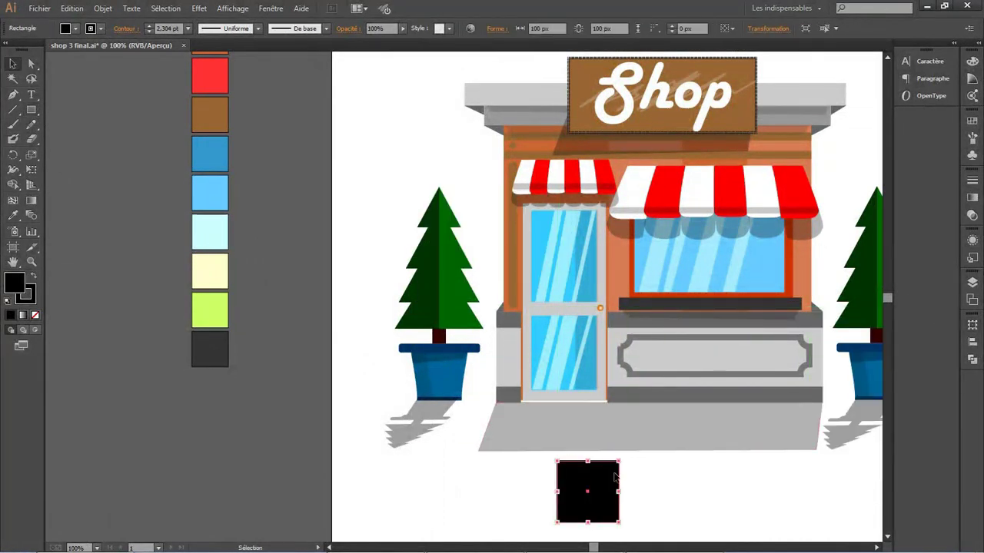
mouse_move(615, 478)
left_mouse_down()
mouse_move(452, 461)
mouse_move(509, 484)
left_mouse_up()
left_click_drag(450, 522, 452, 472)
left_click(530, 463)
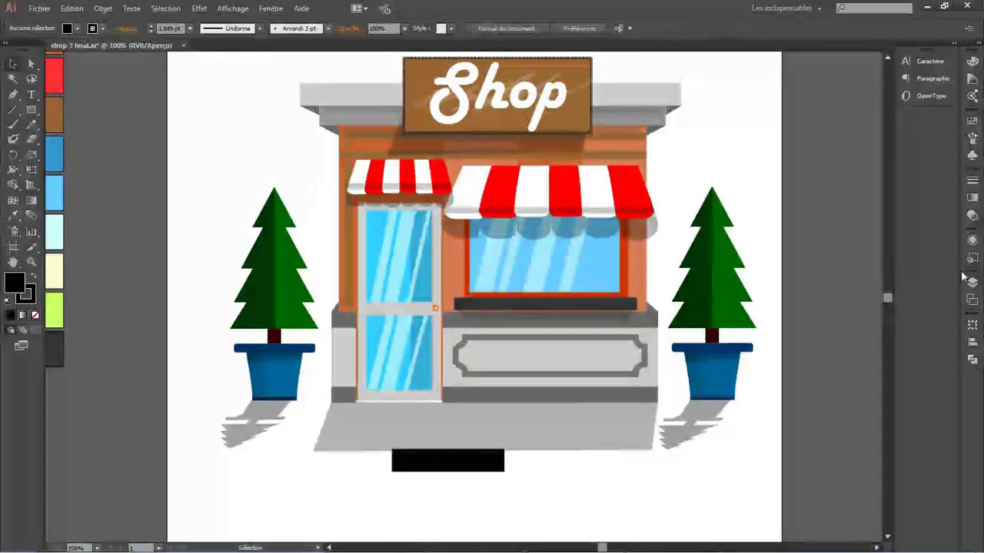
- Widen the bar to about 221×25 px and make it 30% opaque
left_click(971, 281)
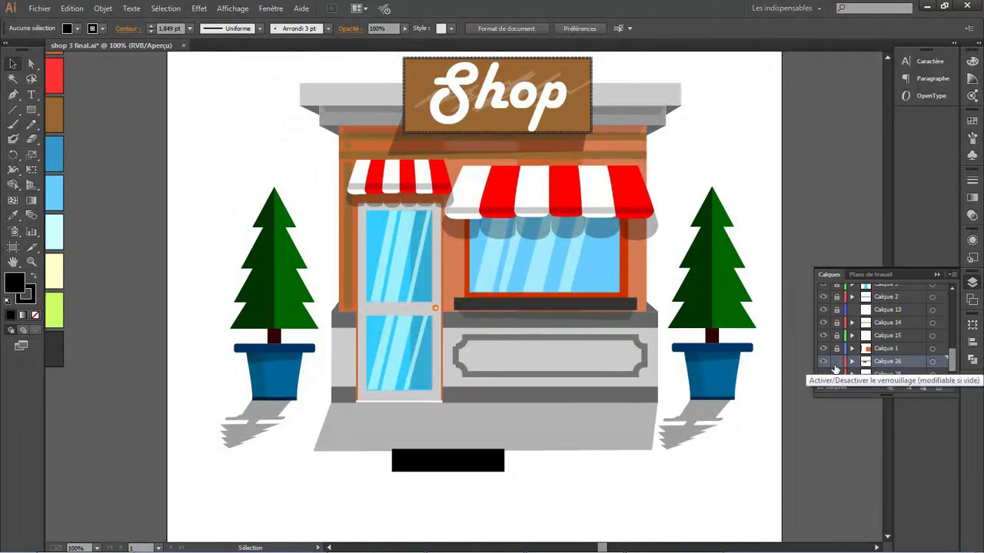
left_click(434, 467)
left_click_drag(504, 462, 532, 461)
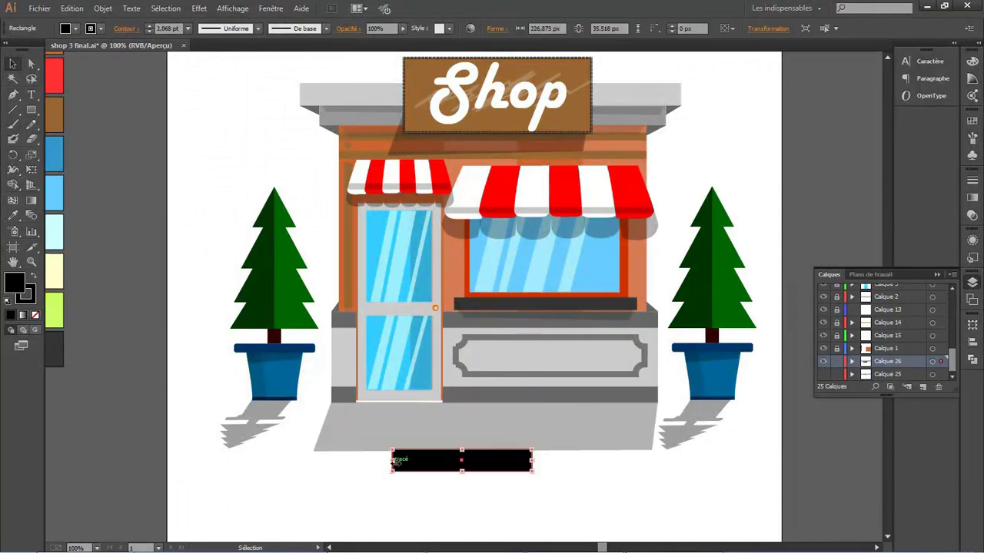
left_click_drag(392, 461, 414, 462)
left_click_drag(536, 461, 549, 461)
left_click_drag(481, 472, 482, 465)
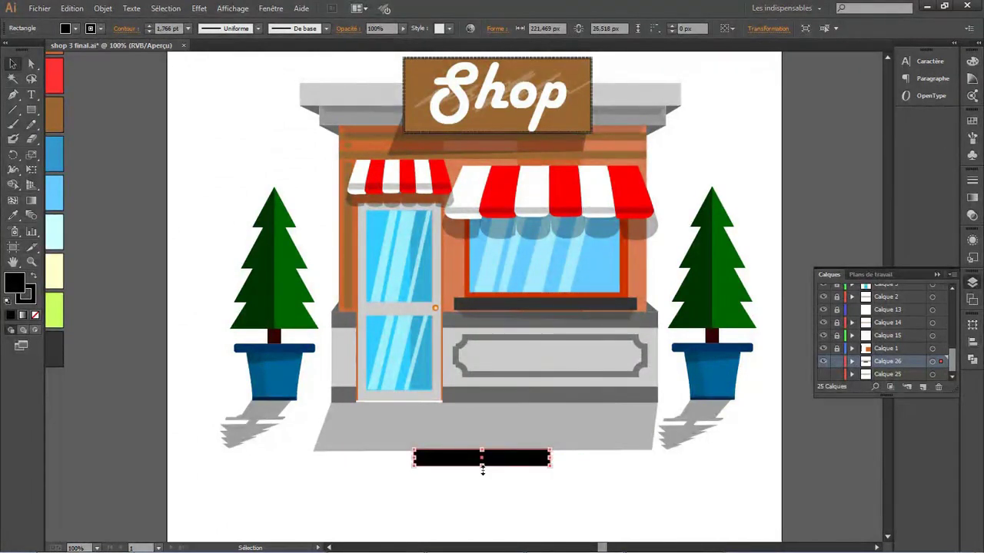
type("30")
key("Return")
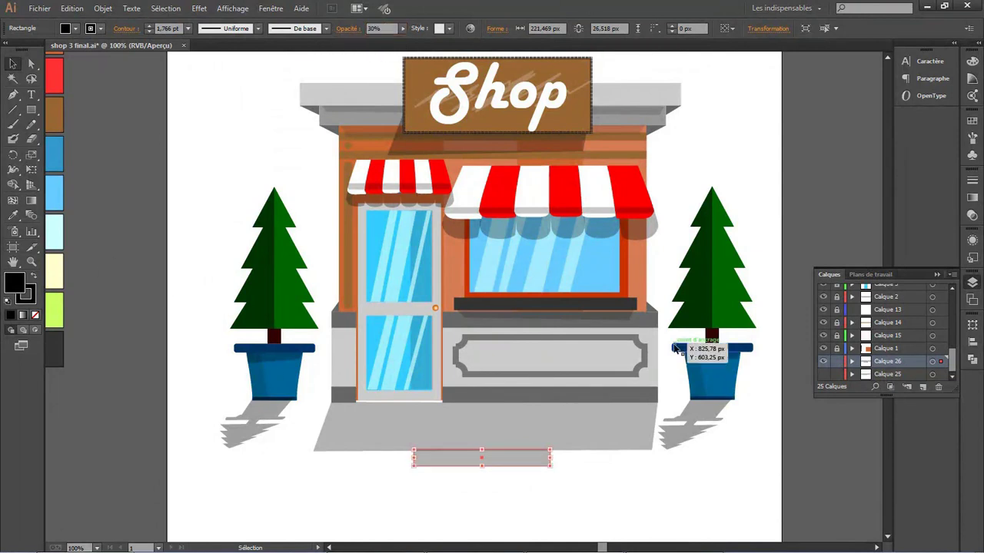
- Free Distort the bar to slant its left edge and bottom-right corner
key("e")
left_click_drag(414, 466, 409, 468)
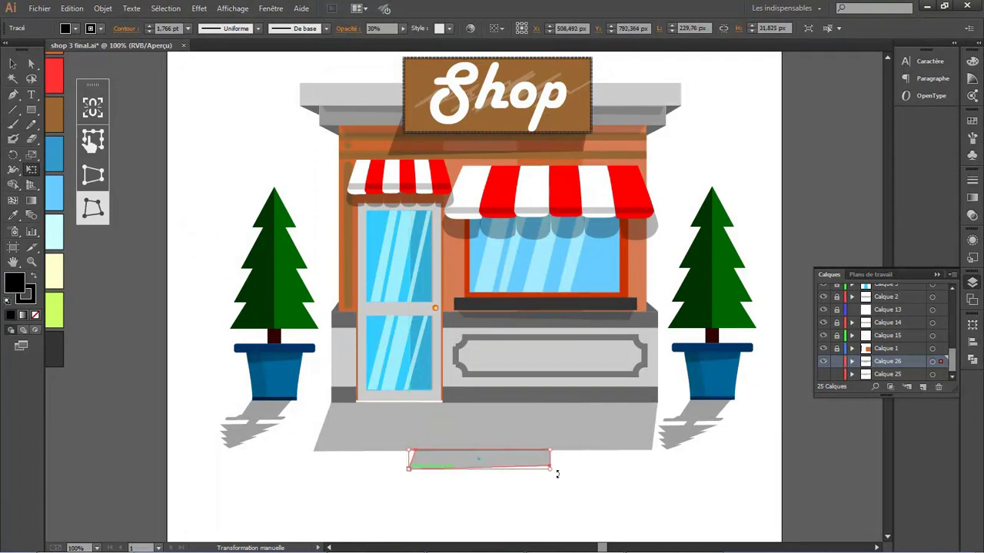
mouse_move(549, 467)
left_mouse_down()
mouse_move(545, 478)
mouse_move(584, 474)
left_mouse_up()
scroll(551, 477, "up", 4)
scroll(554, 494, "down", 2)
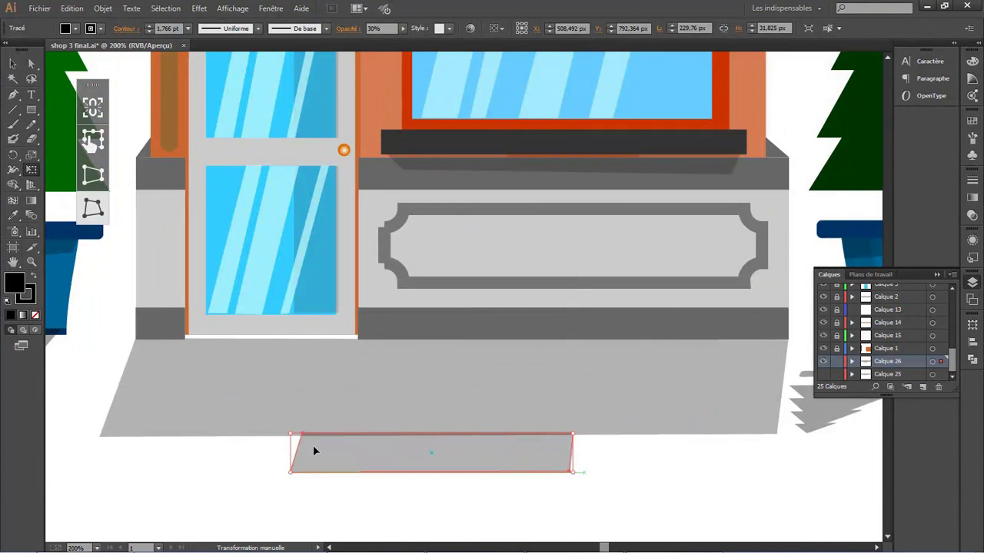
key("v")
scroll(320, 240, "down", 2)
- Unite the bar with the grey floor shadow using Pathfinder, then check the artboard view
left_click(418, 331, "shift")
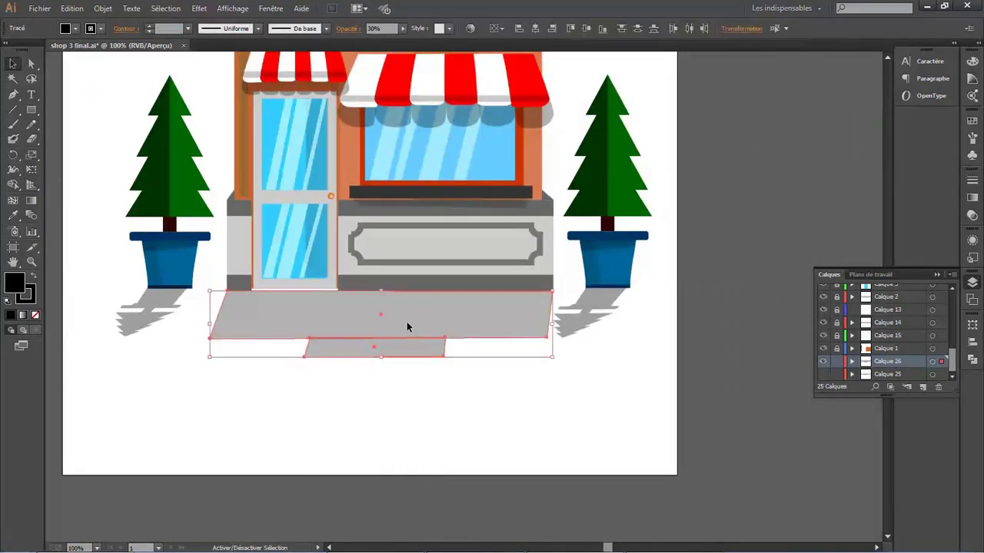
left_click(973, 342)
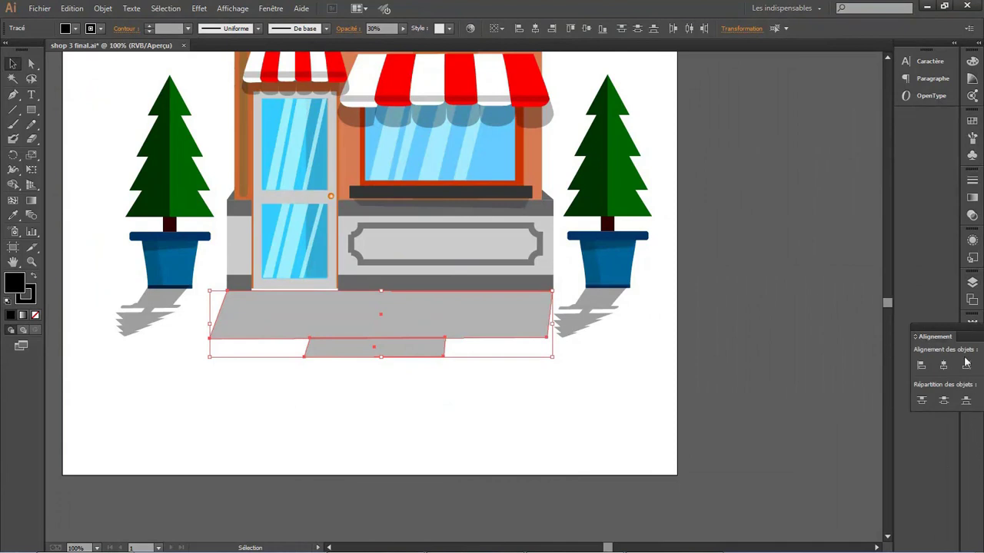
left_click(972, 323)
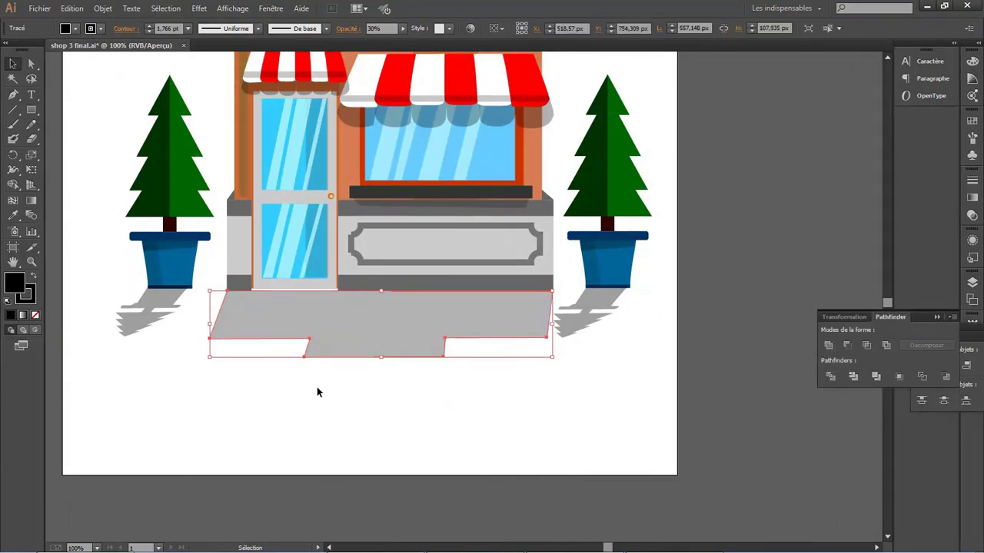
left_click(401, 416)
key("ctrl+minus")
key("ctrl+minus")
key("ctrl+minus")
key("ctrl+1")
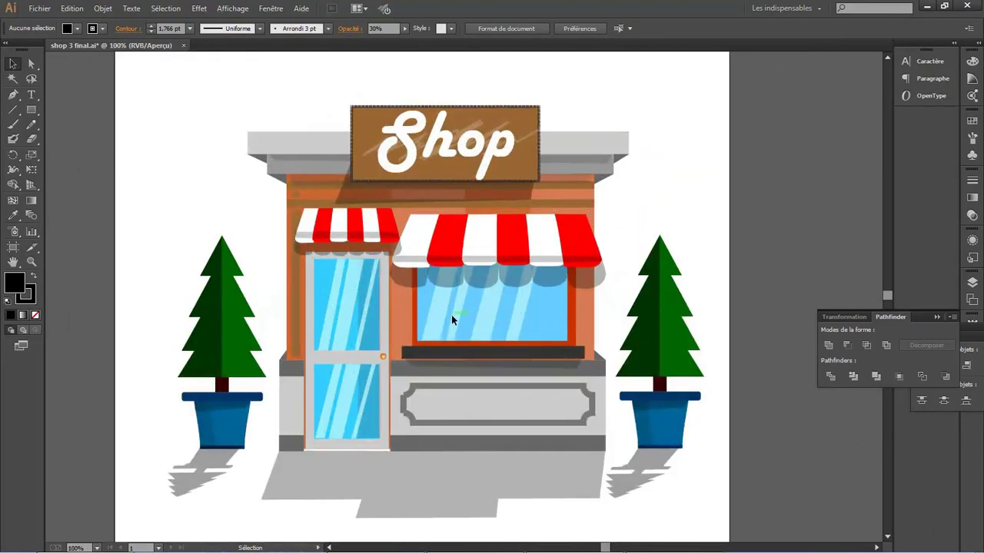
scroll(451, 338, "down", 1)
left_click(937, 317)
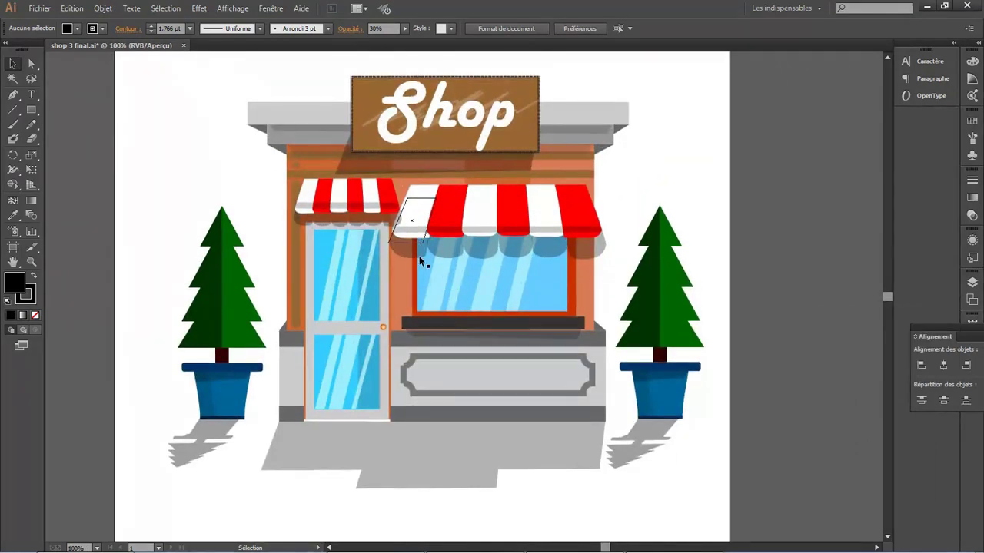